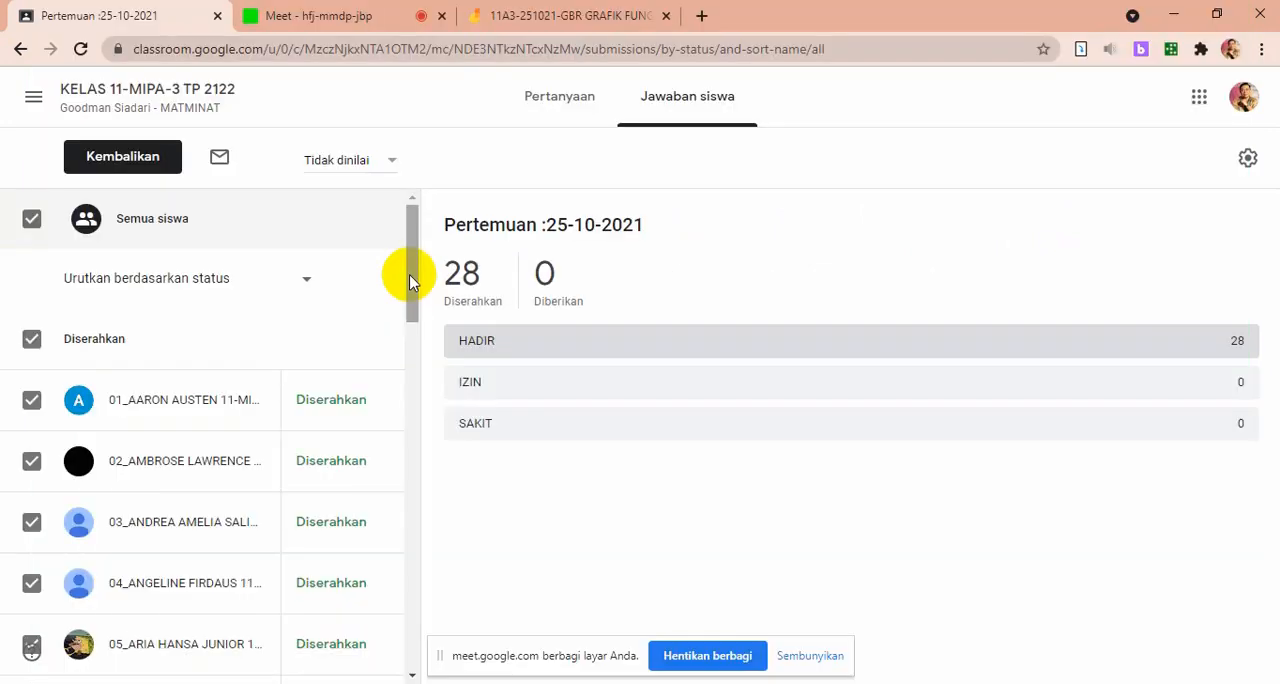
Return the attendance submissions for 25-10-2021 to all selected students with the private comment "Hadir"
{"action": "left_click_drag", "start_coordinate": [410, 280], "coordinate": [410, 370]}
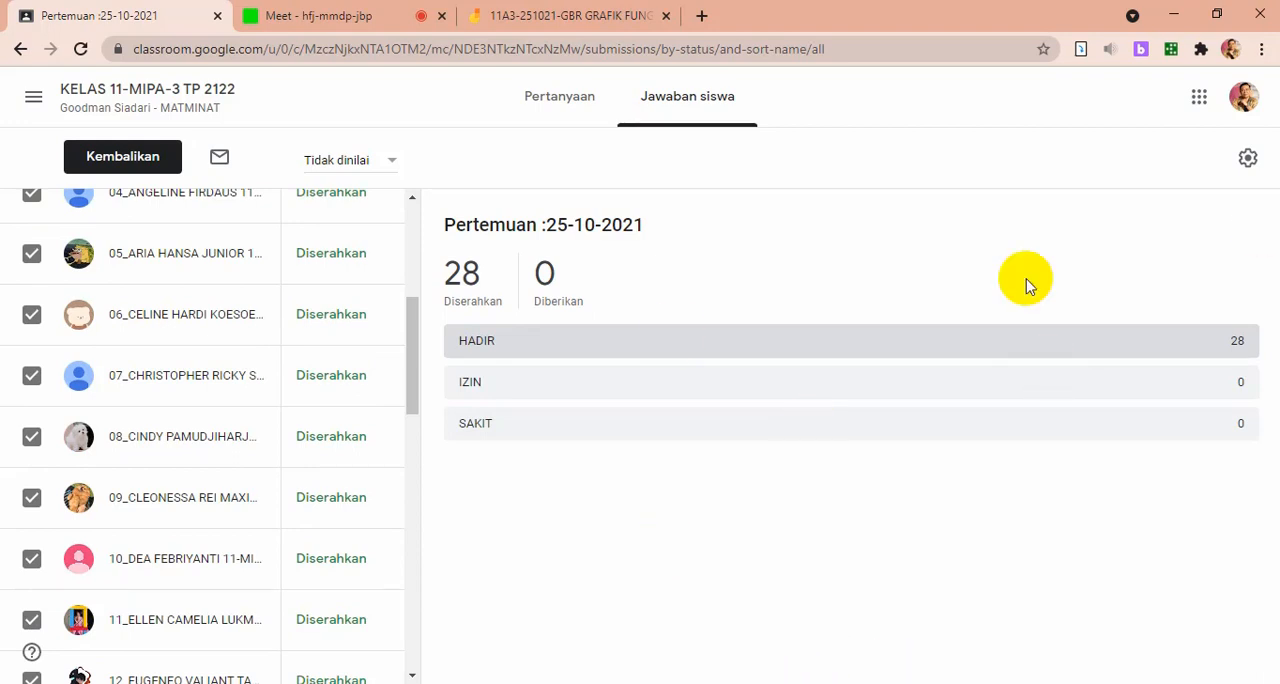
{"action": "scroll", "coordinate": [281, 487], "scroll_direction": "down", "scroll_amount": 3}
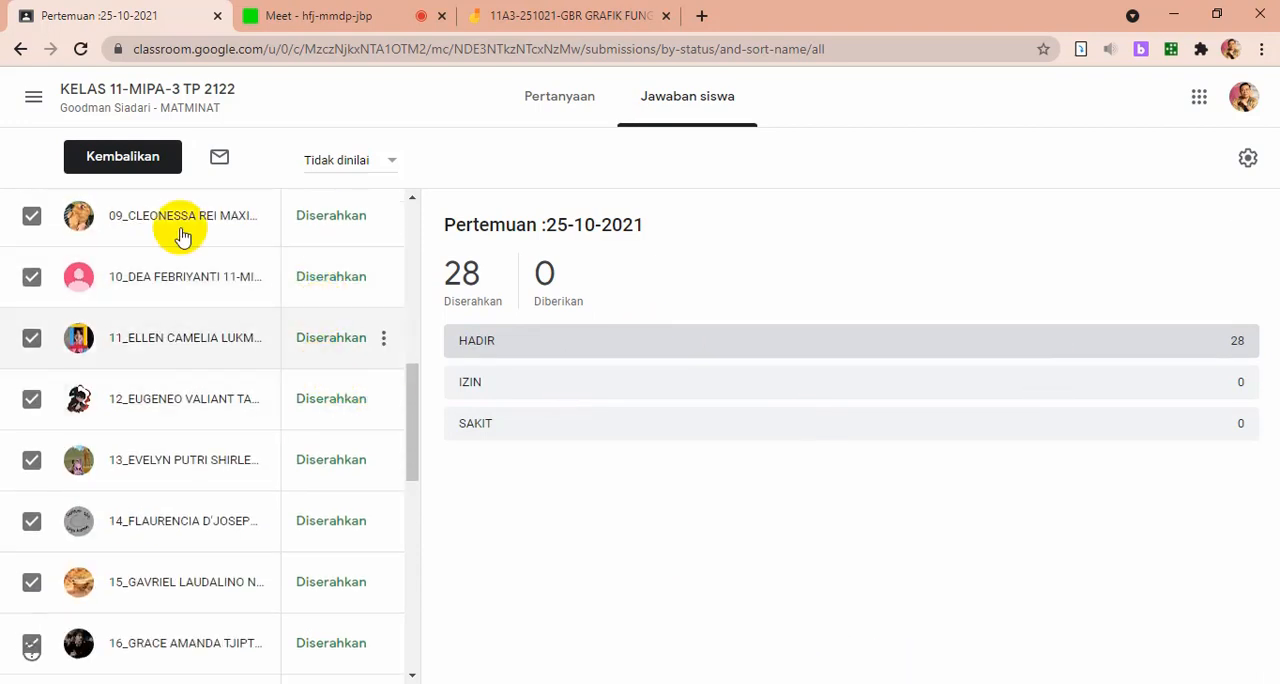
{"action": "left_click", "coordinate": [124, 157]}
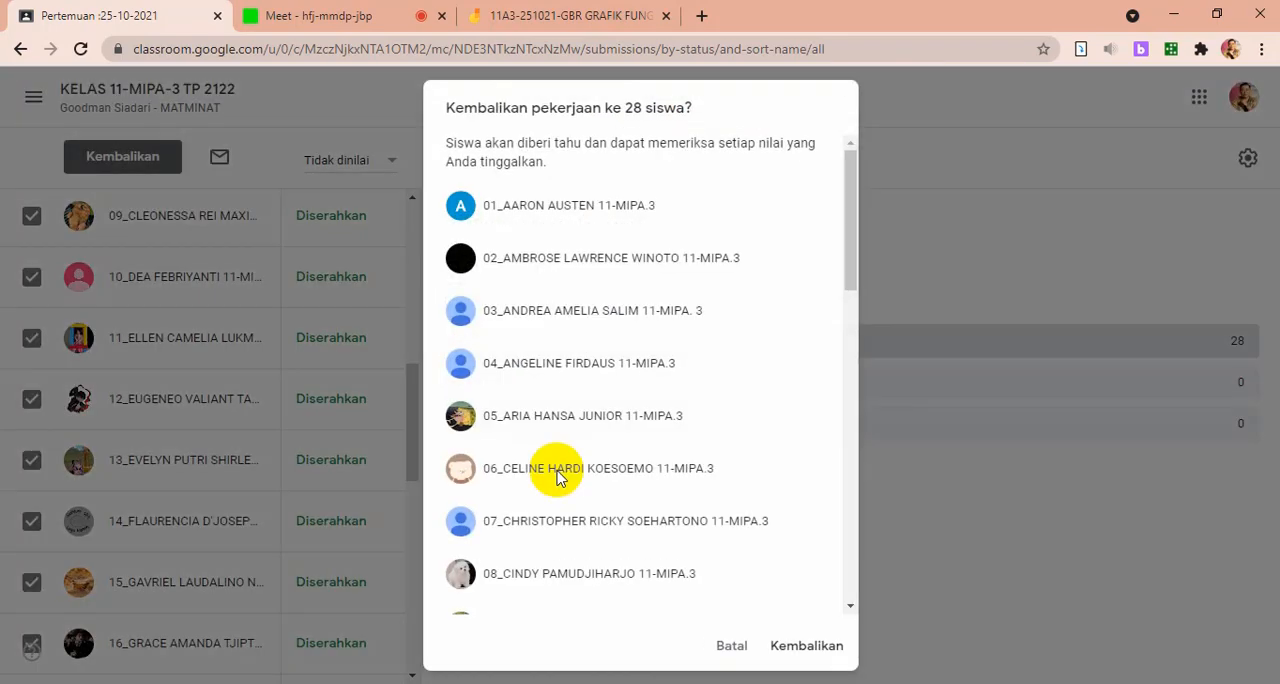
{"action": "left_click", "coordinate": [862, 201]}
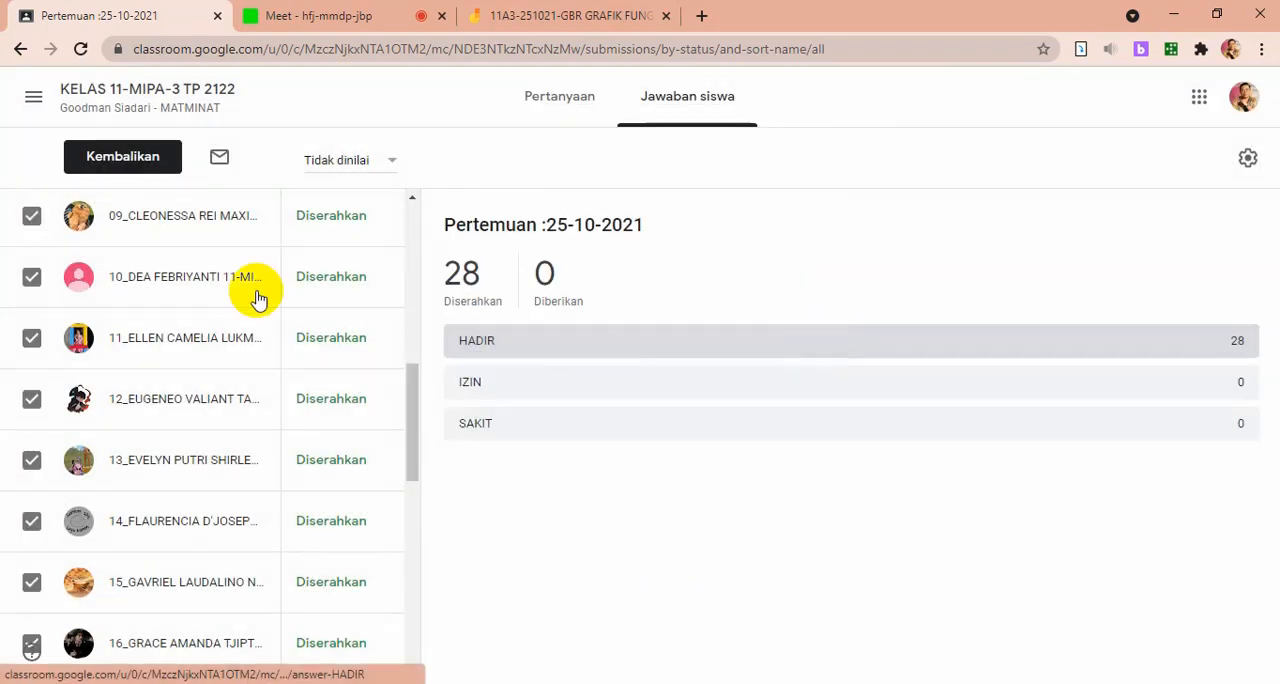
{"action": "left_click", "coordinate": [124, 157]}
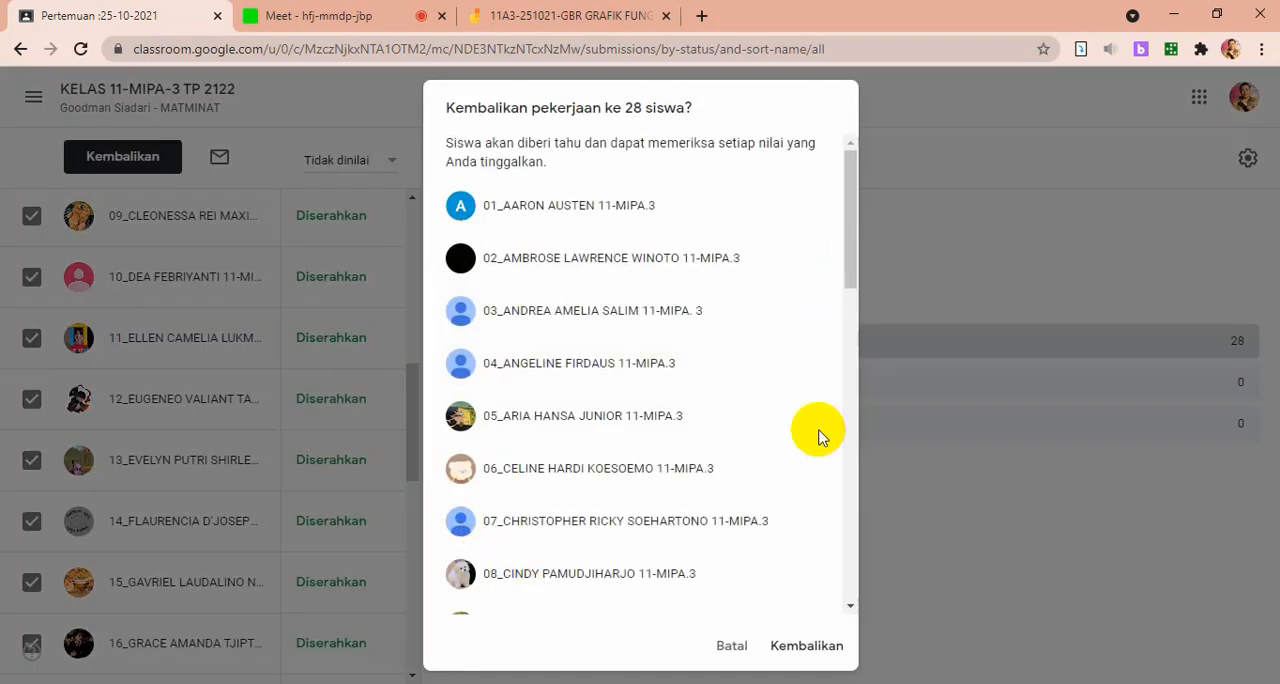
{"action": "left_click_drag", "start_coordinate": [850, 268], "coordinate": [806, 595]}
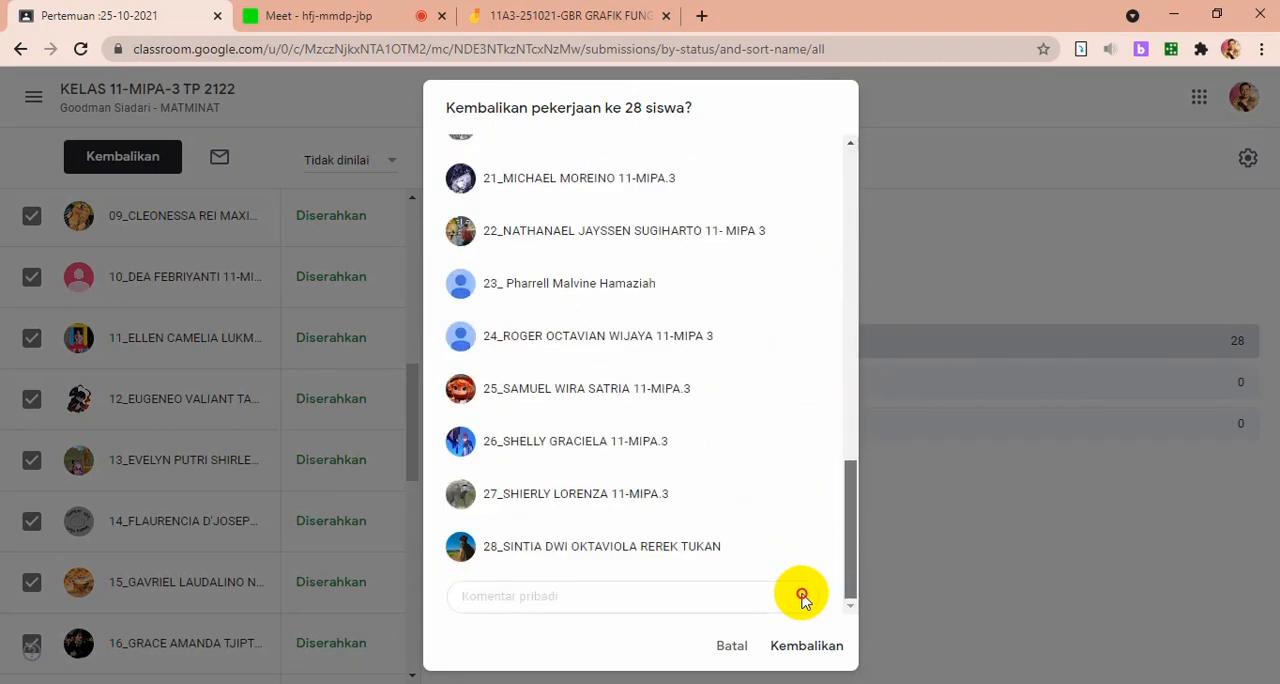
{"action": "left_click", "coordinate": [609, 603]}
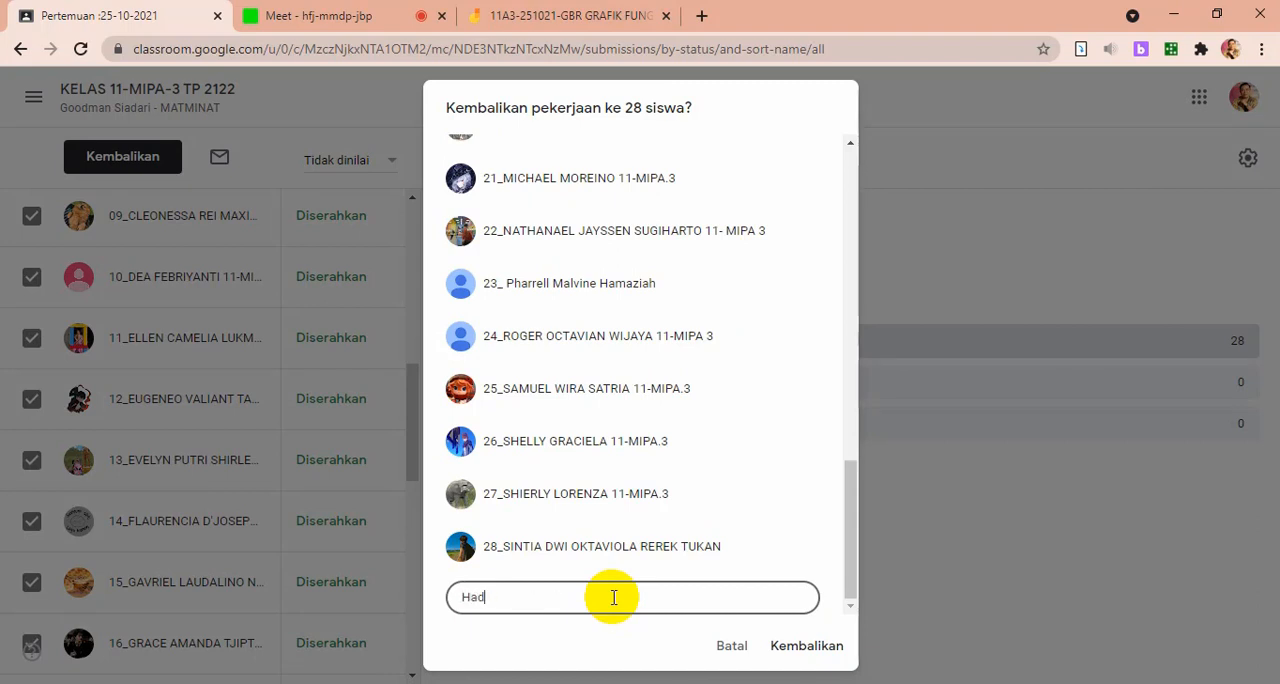
{"action": "left_click", "coordinate": [775, 646]}
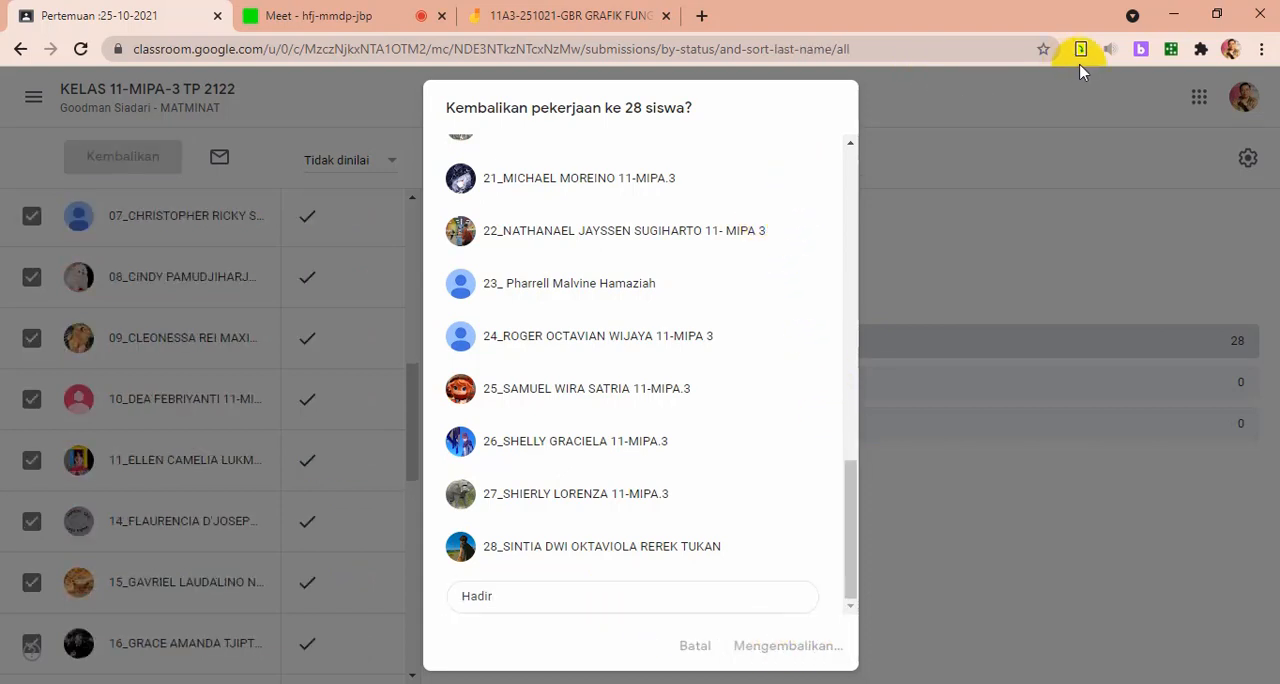
Minimise the browser and the Word worksheet, and switch to GeoGebra Classic
{"action": "left_click", "coordinate": [1173, 22]}
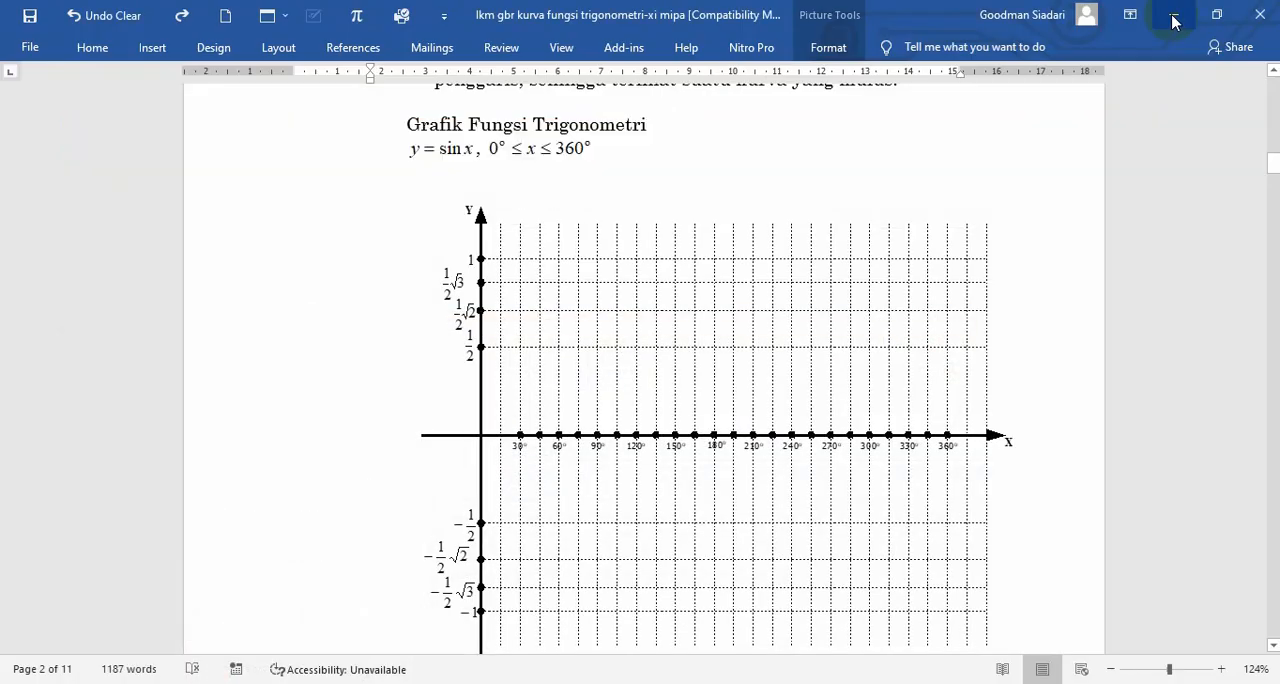
{"action": "left_click", "coordinate": [1173, 20]}
{"action": "left_click", "coordinate": [385, 135]}
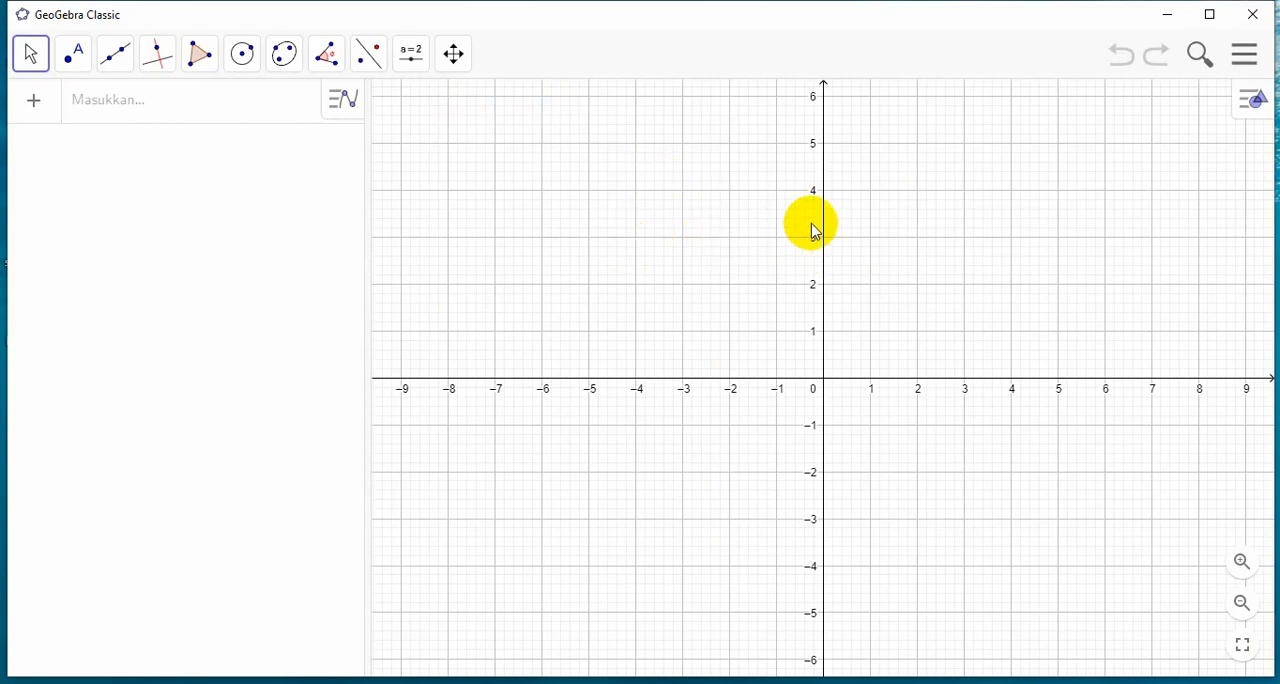
In the graphics view settings, give the x-axis the label x and the unit °
{"action": "right_click", "coordinate": [653, 201]}
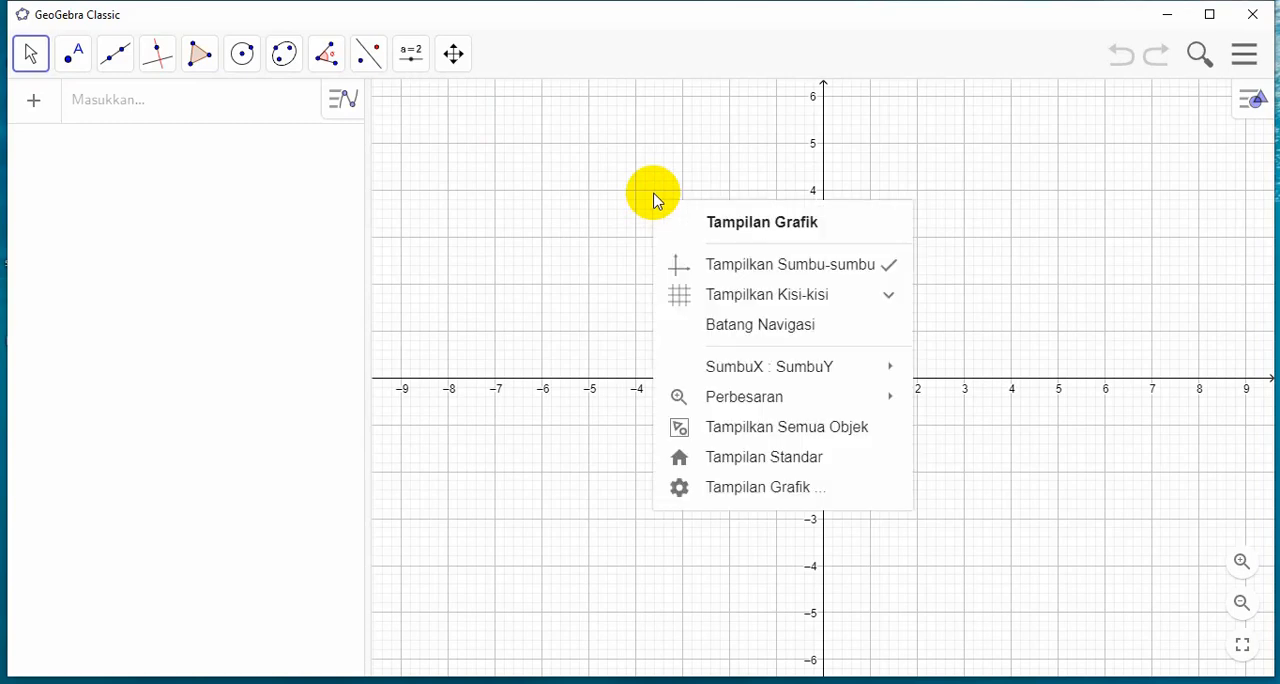
{"action": "left_click", "coordinate": [757, 490]}
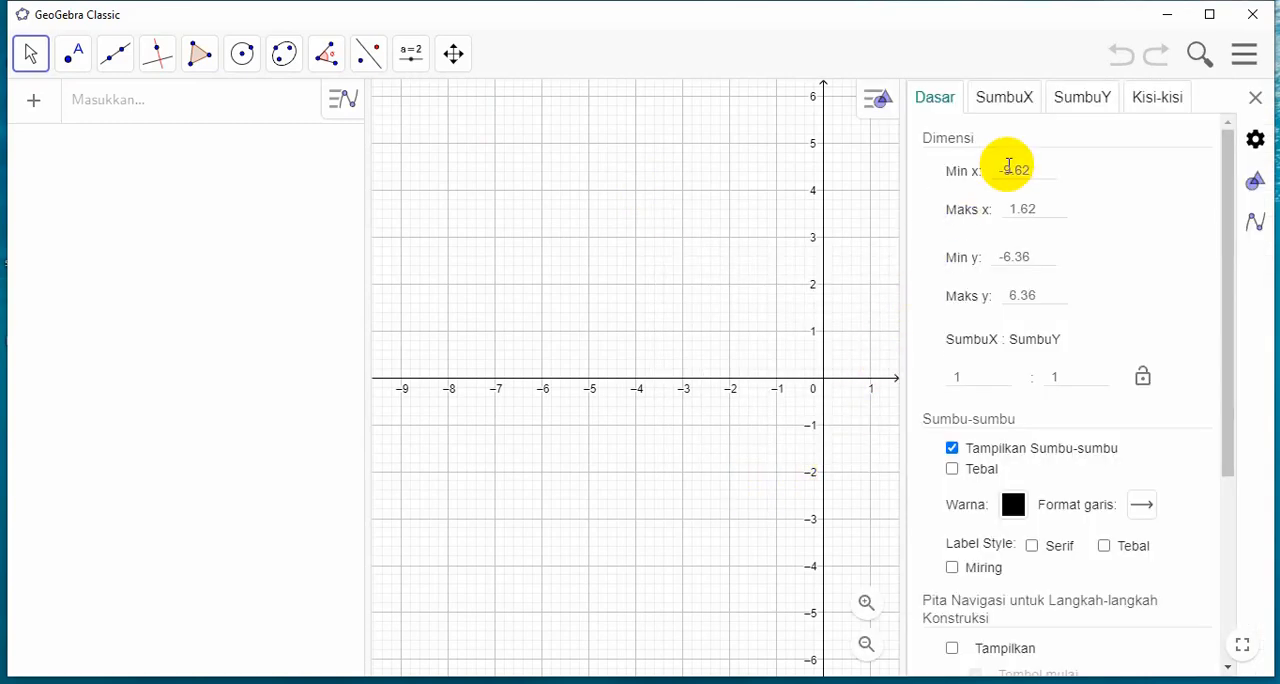
{"action": "left_click", "coordinate": [1003, 102]}
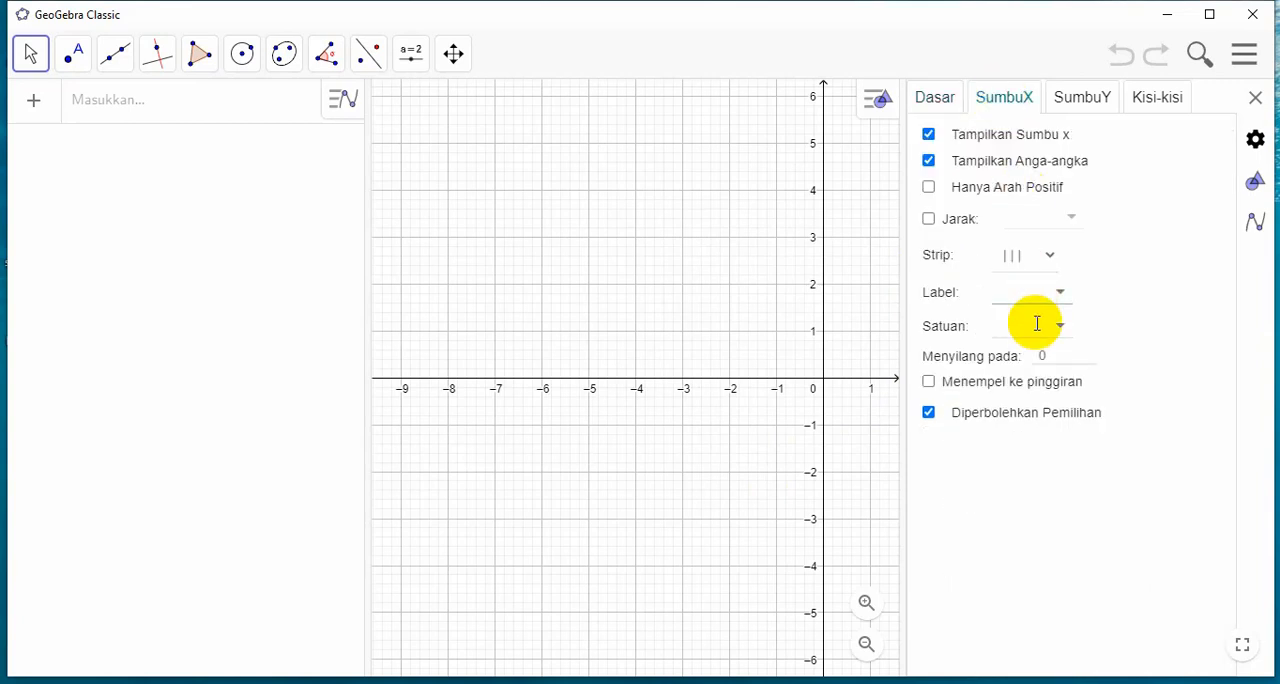
{"action": "left_click", "coordinate": [1060, 295]}
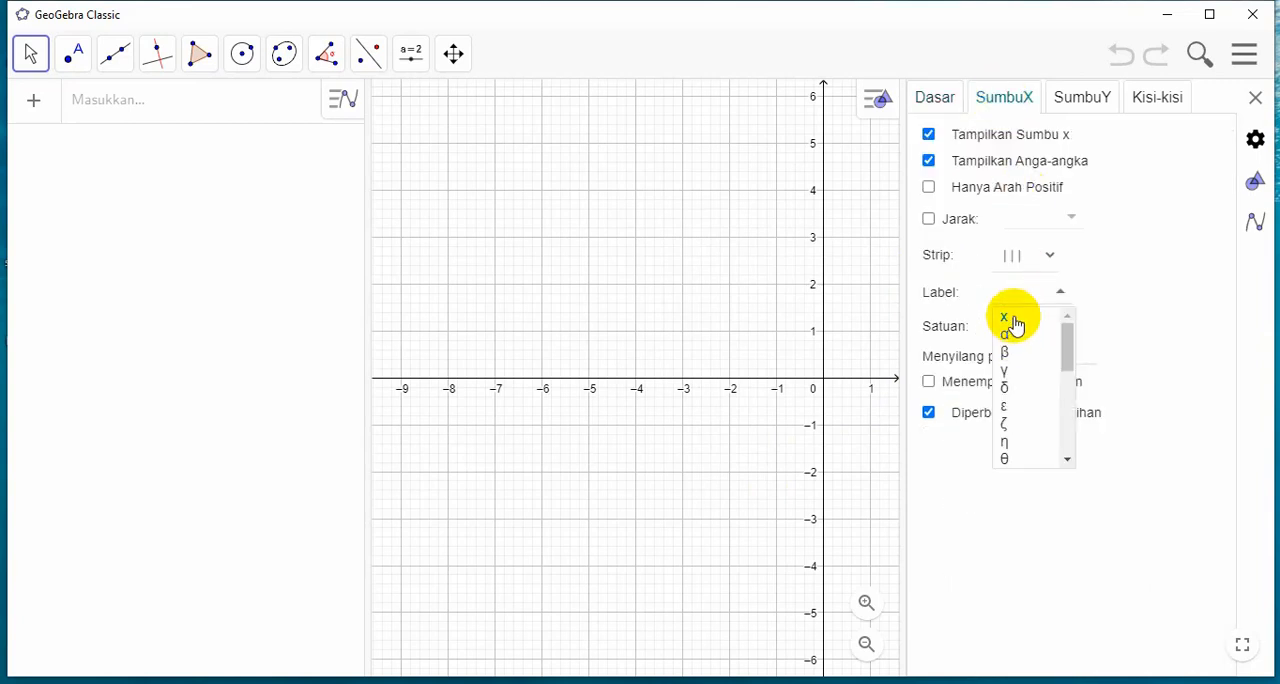
{"action": "left_click", "coordinate": [1014, 319]}
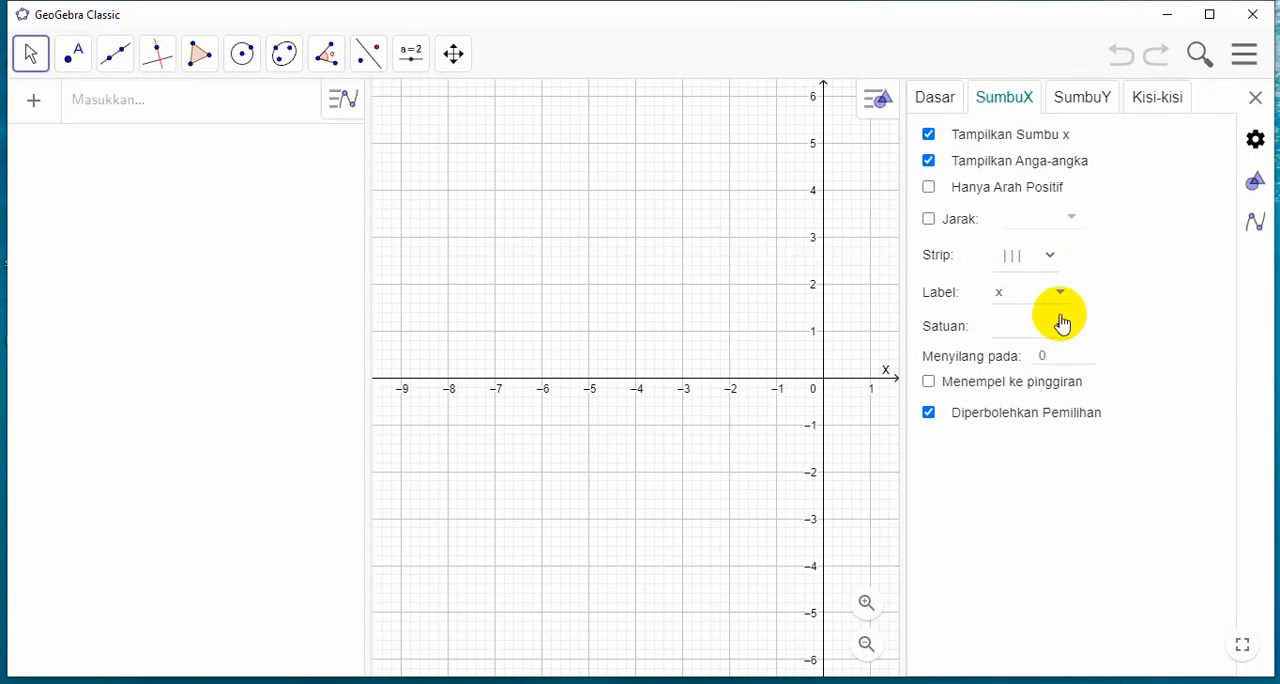
{"action": "left_click", "coordinate": [1061, 328]}
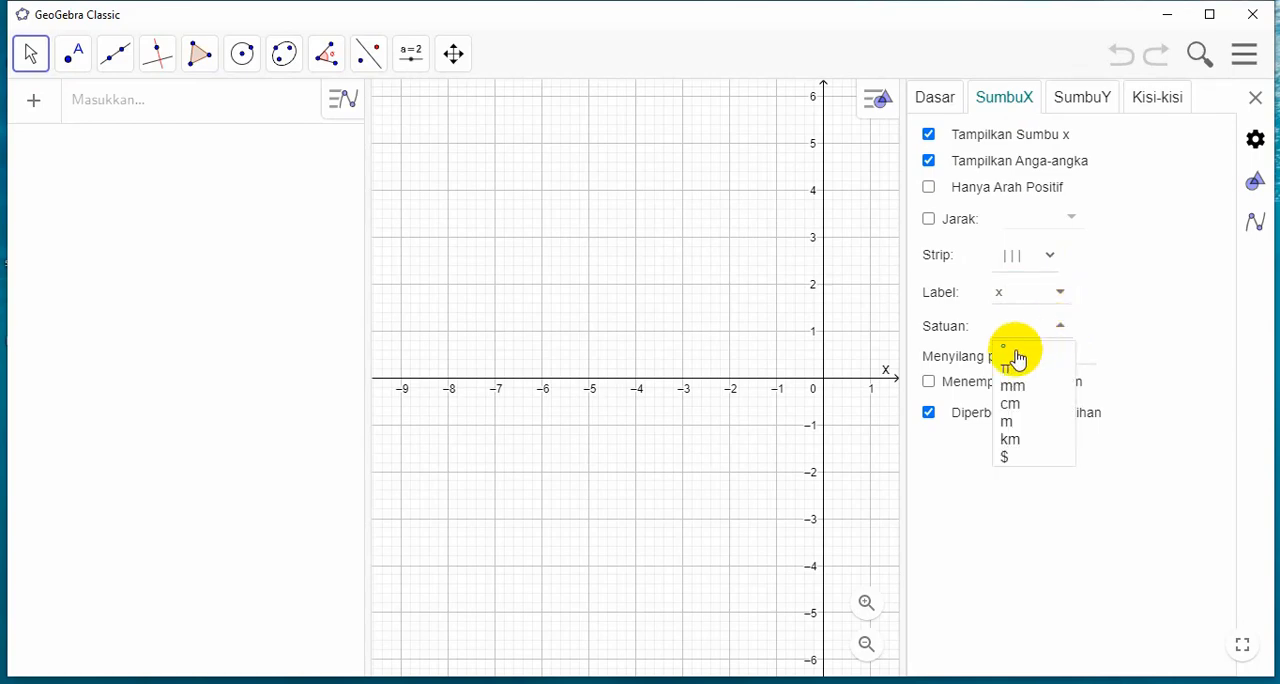
{"action": "left_click", "coordinate": [1015, 350]}
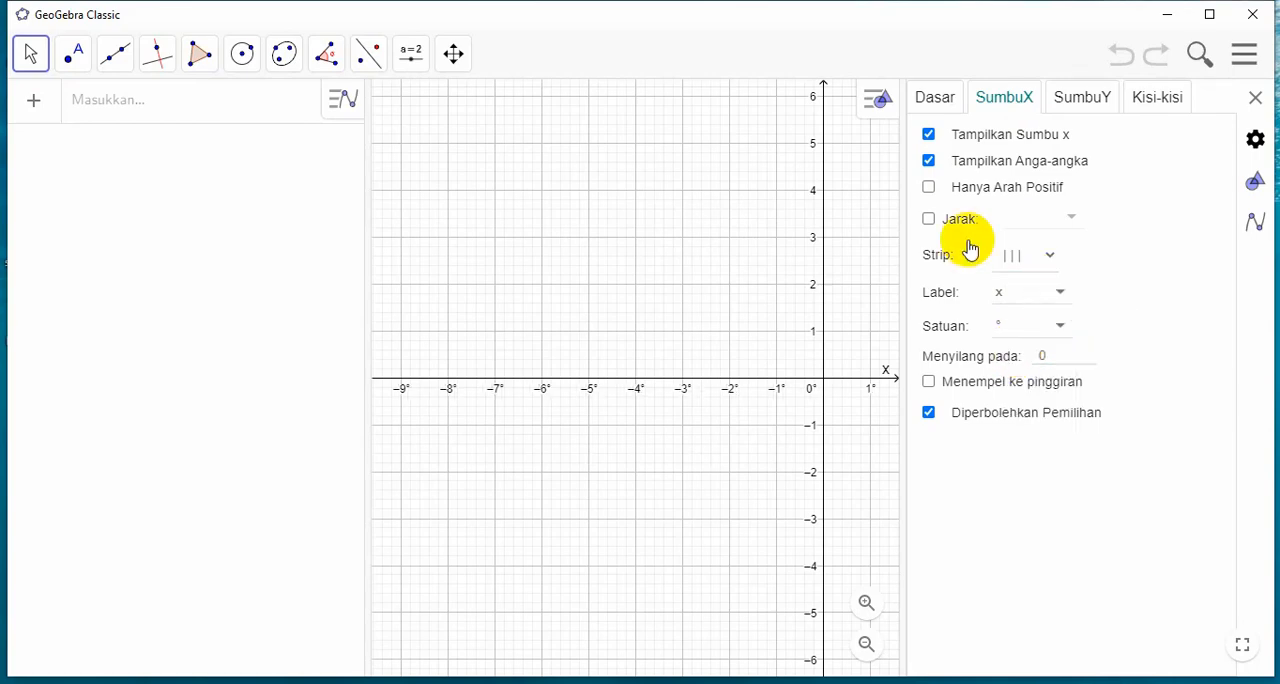
Enable a custom tick distance of 15 on the x-axis and close the settings
{"action": "left_click", "coordinate": [929, 220]}
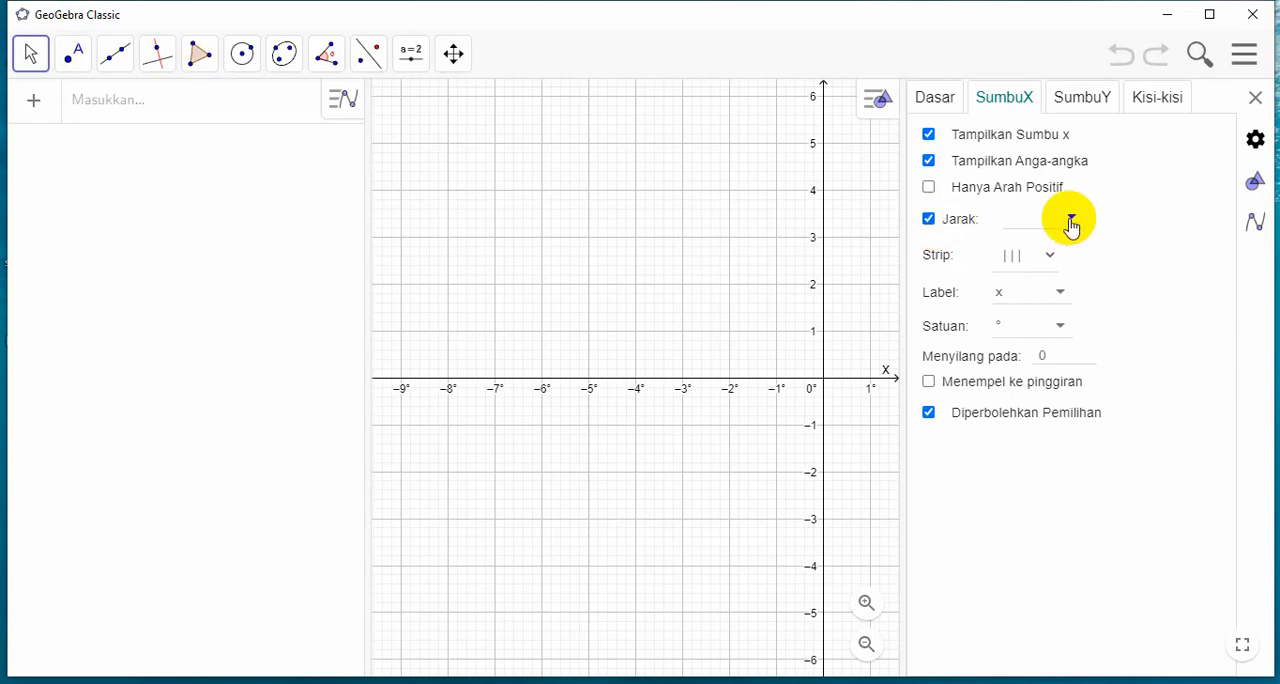
{"action": "left_click", "coordinate": [1144, 197]}
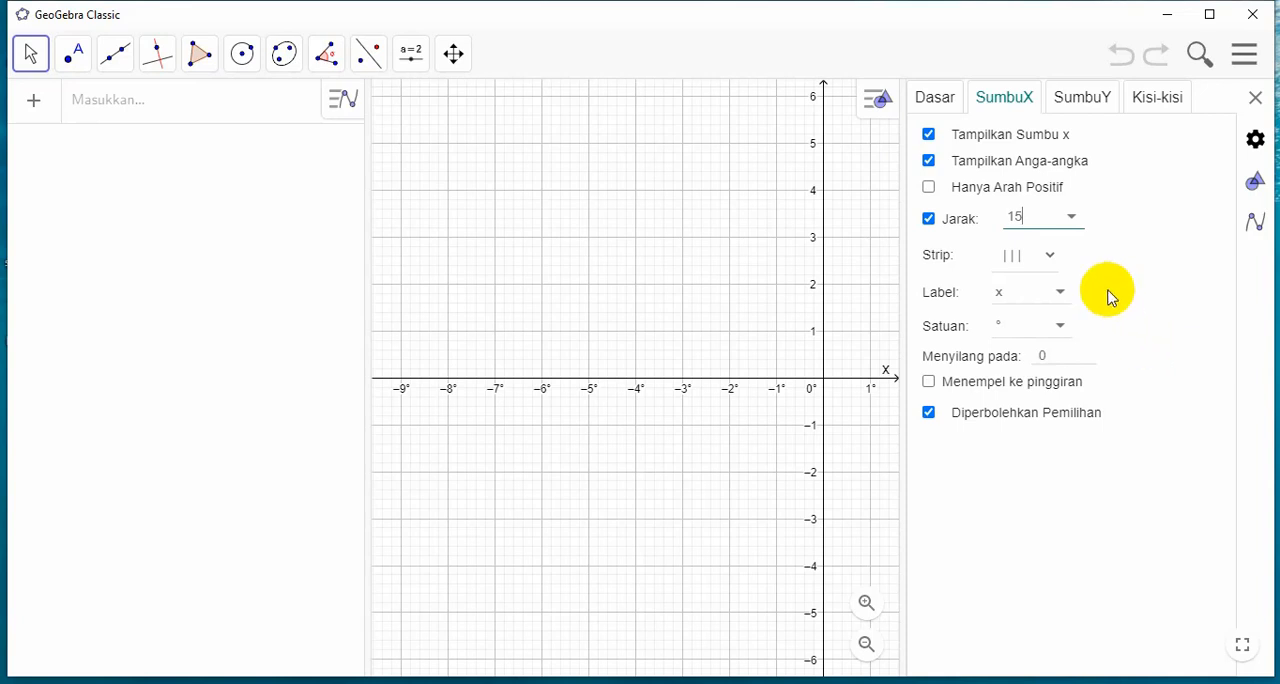
{"action": "left_click", "coordinate": [929, 294]}
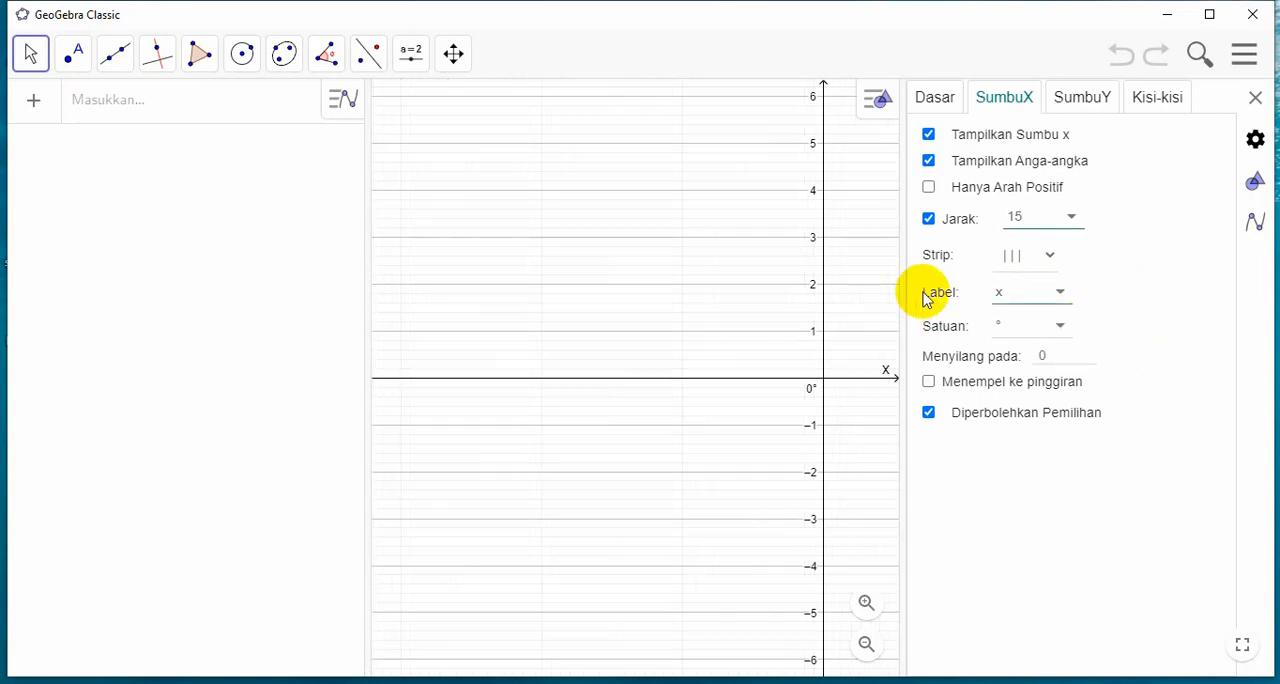
{"action": "left_click", "coordinate": [1251, 97]}
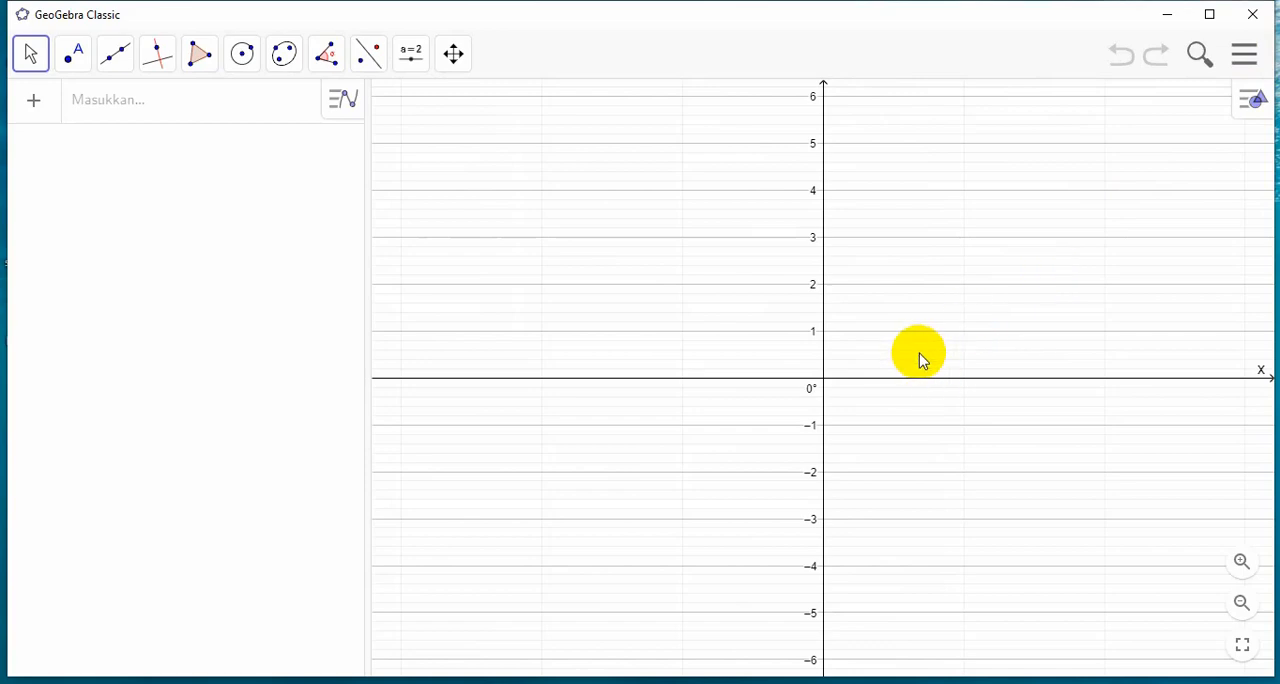
Reopen the graphics view settings, give the y-axis the label y, and close the settings
{"action": "scroll", "coordinate": [1049, 383], "scroll_direction": "down", "scroll_amount": 4}
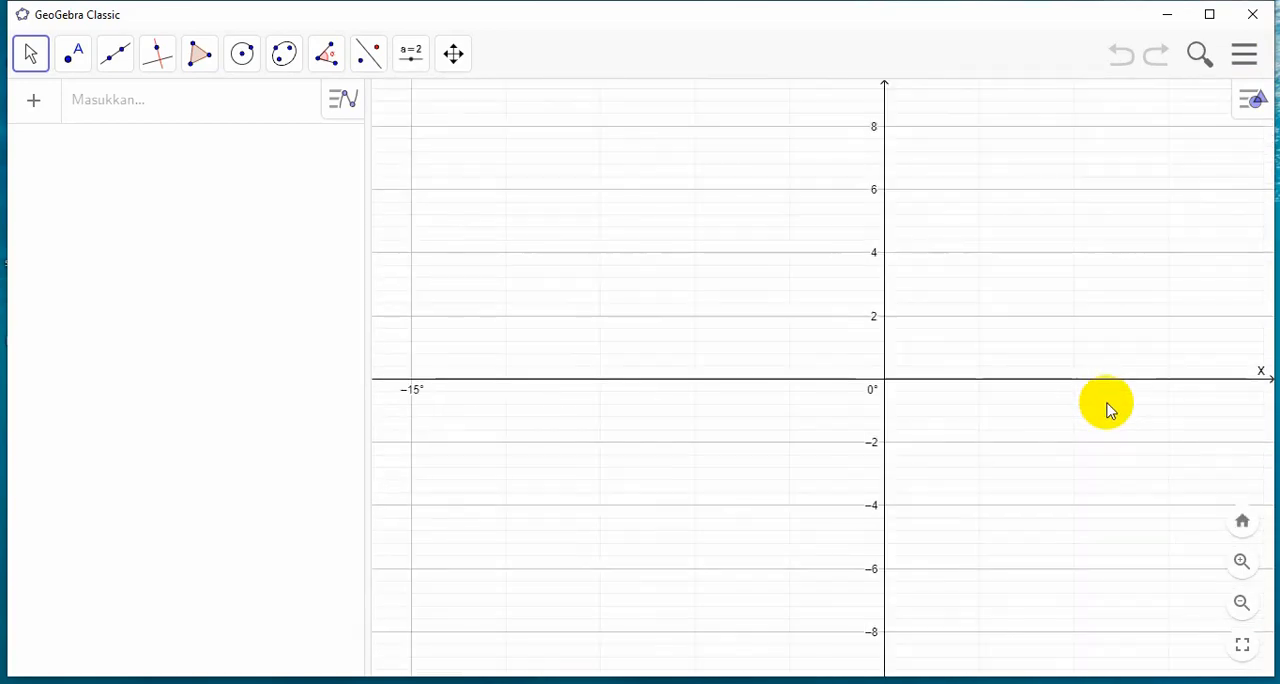
{"action": "left_click_drag", "start_coordinate": [1054, 349], "coordinate": [817, 334]}
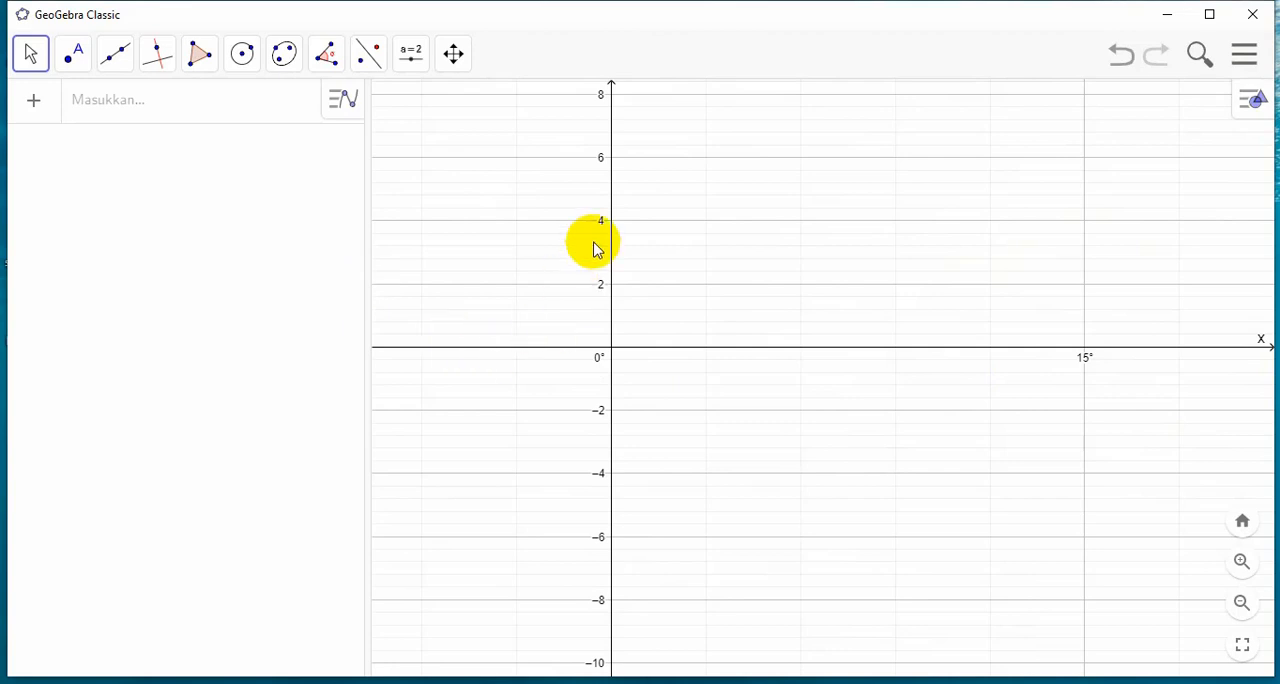
{"action": "right_click", "coordinate": [837, 222]}
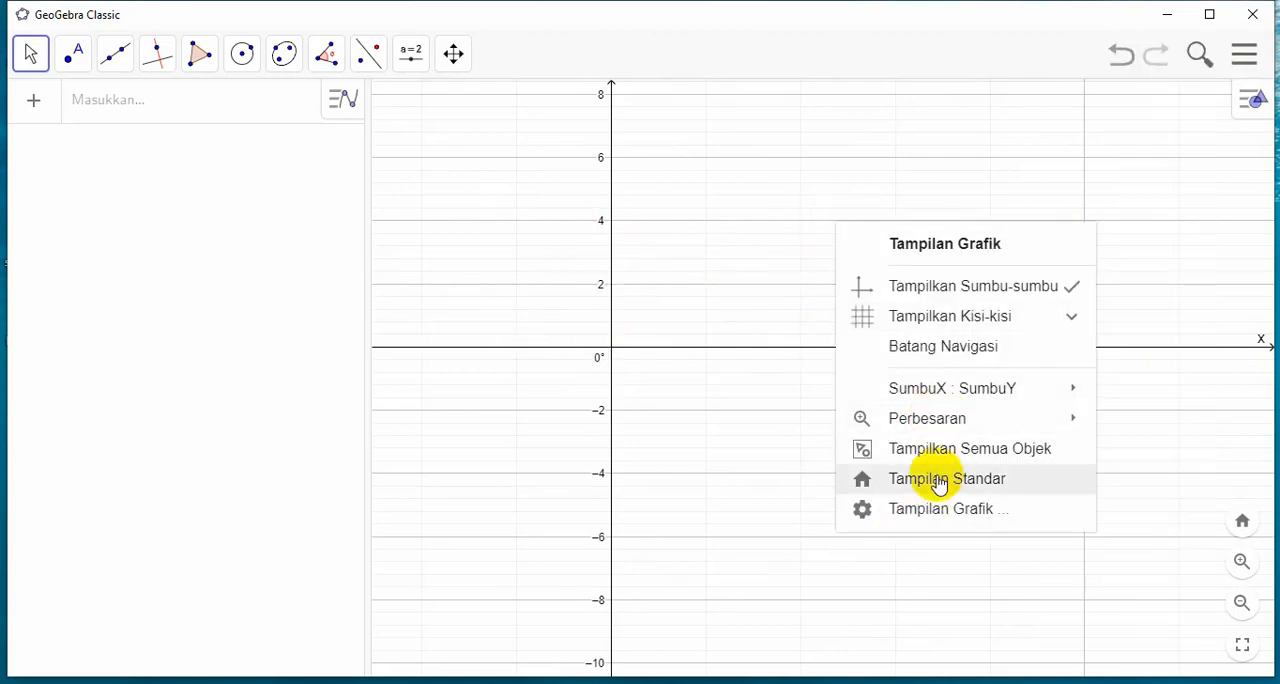
{"action": "left_click", "coordinate": [941, 510]}
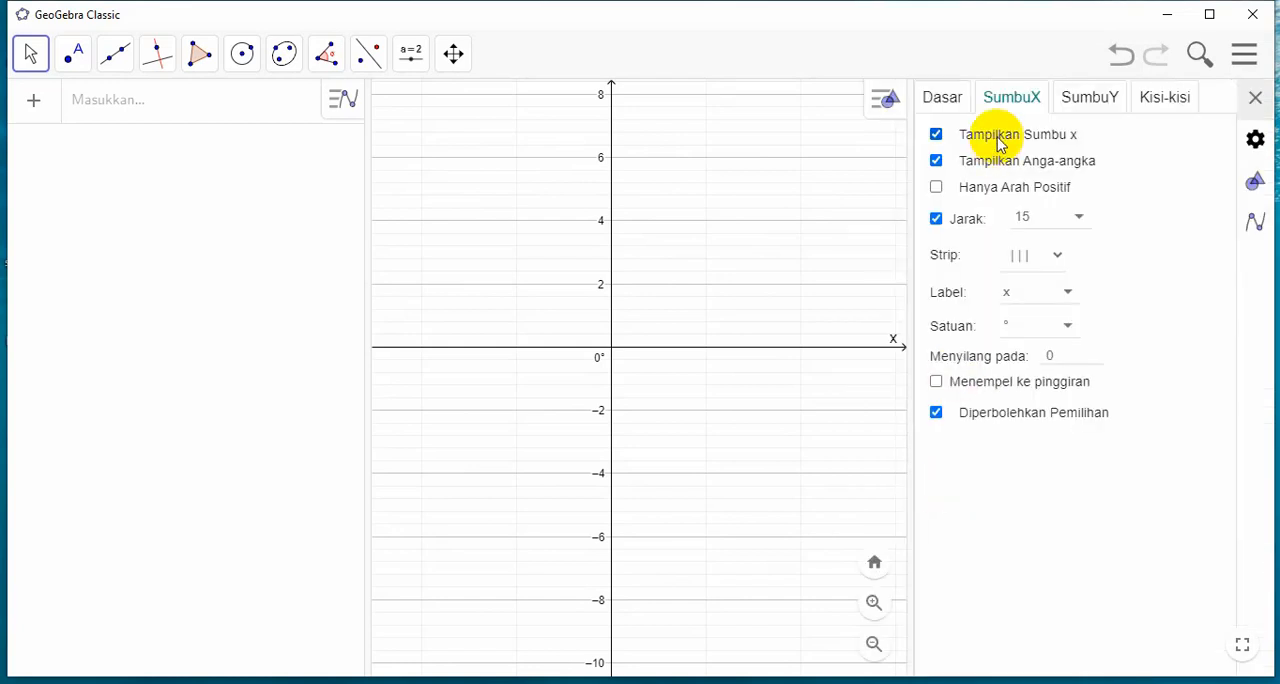
{"action": "left_click", "coordinate": [1078, 100]}
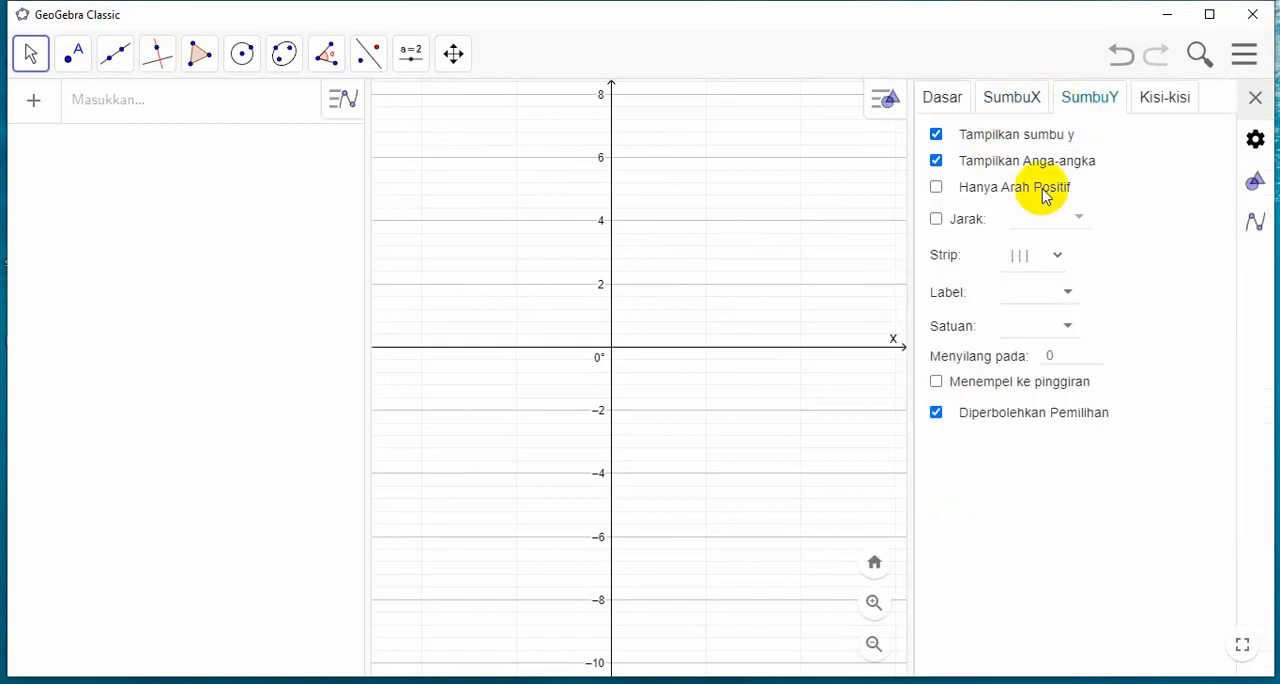
{"action": "left_click", "coordinate": [1067, 296]}
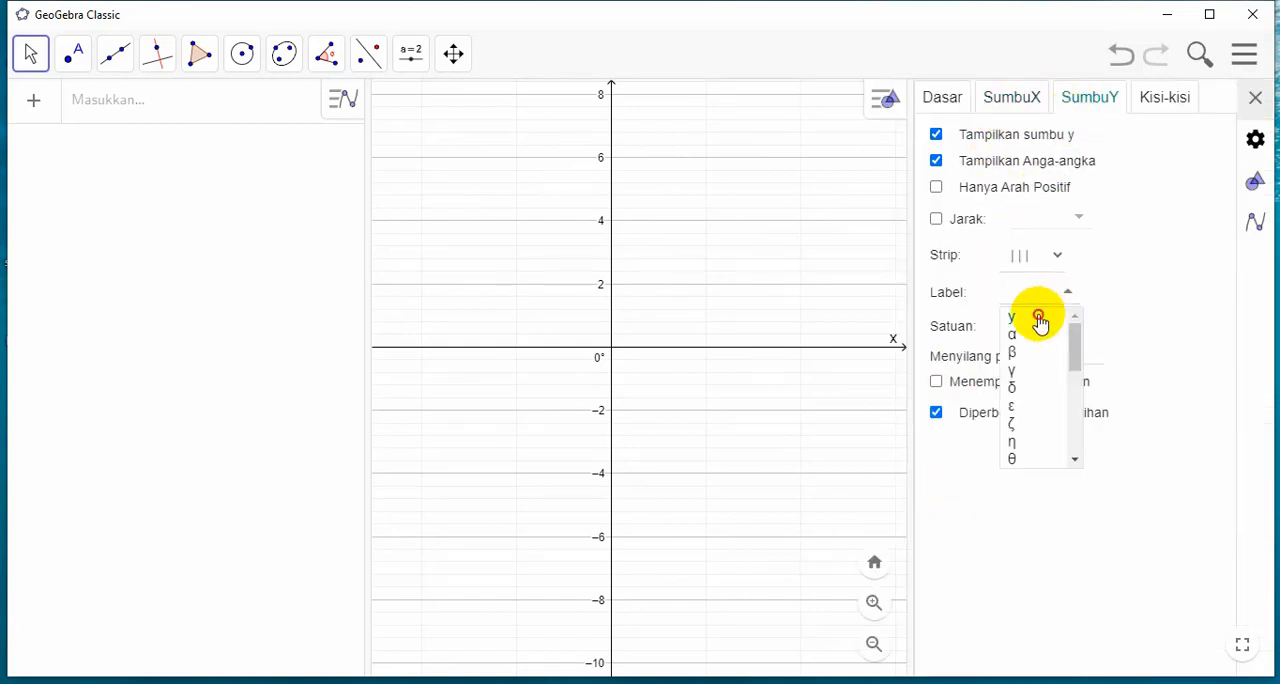
{"action": "left_click", "coordinate": [1039, 318]}
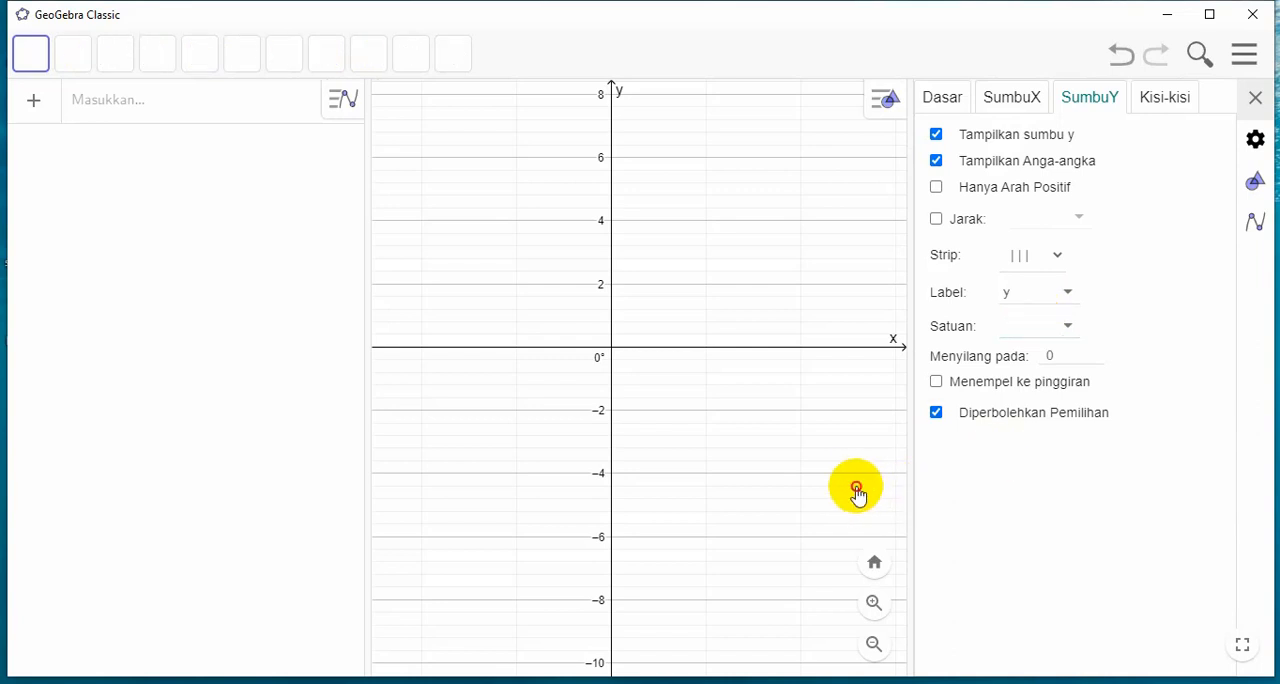
{"action": "left_click", "coordinate": [1257, 98]}
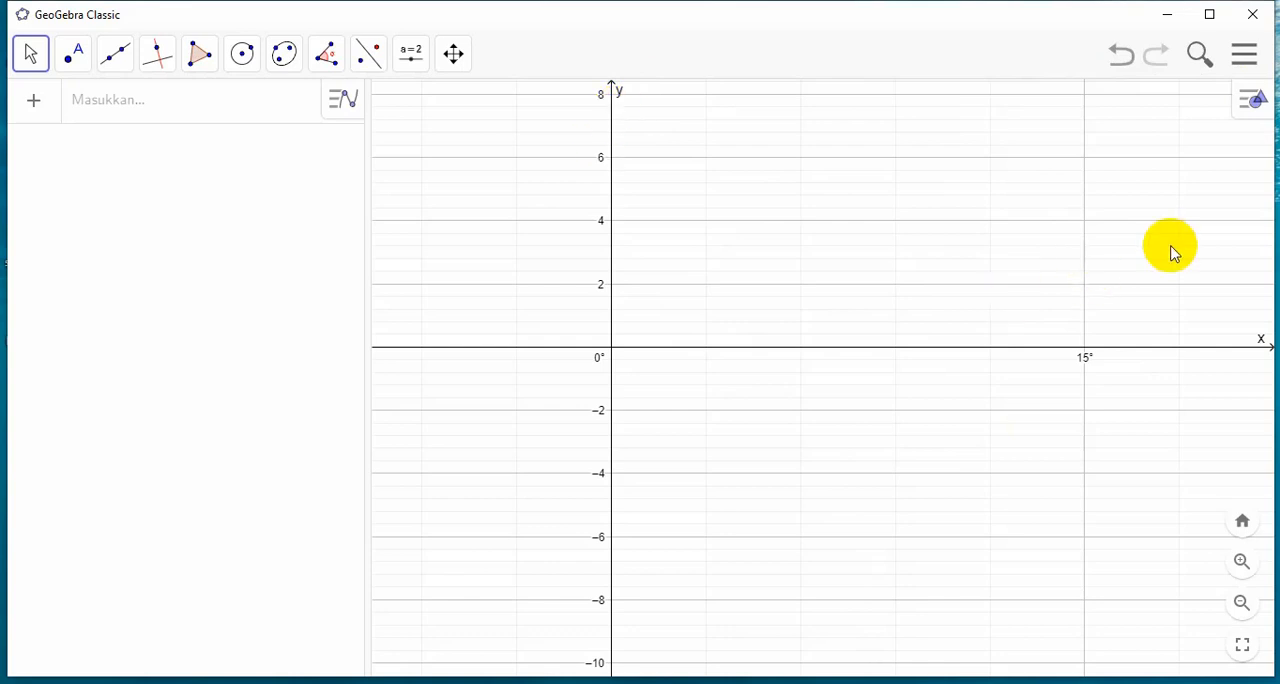
Set the x-axis to y-axis scale ratio of the graphics view to 50 : 1
{"action": "right_click", "coordinate": [801, 260]}
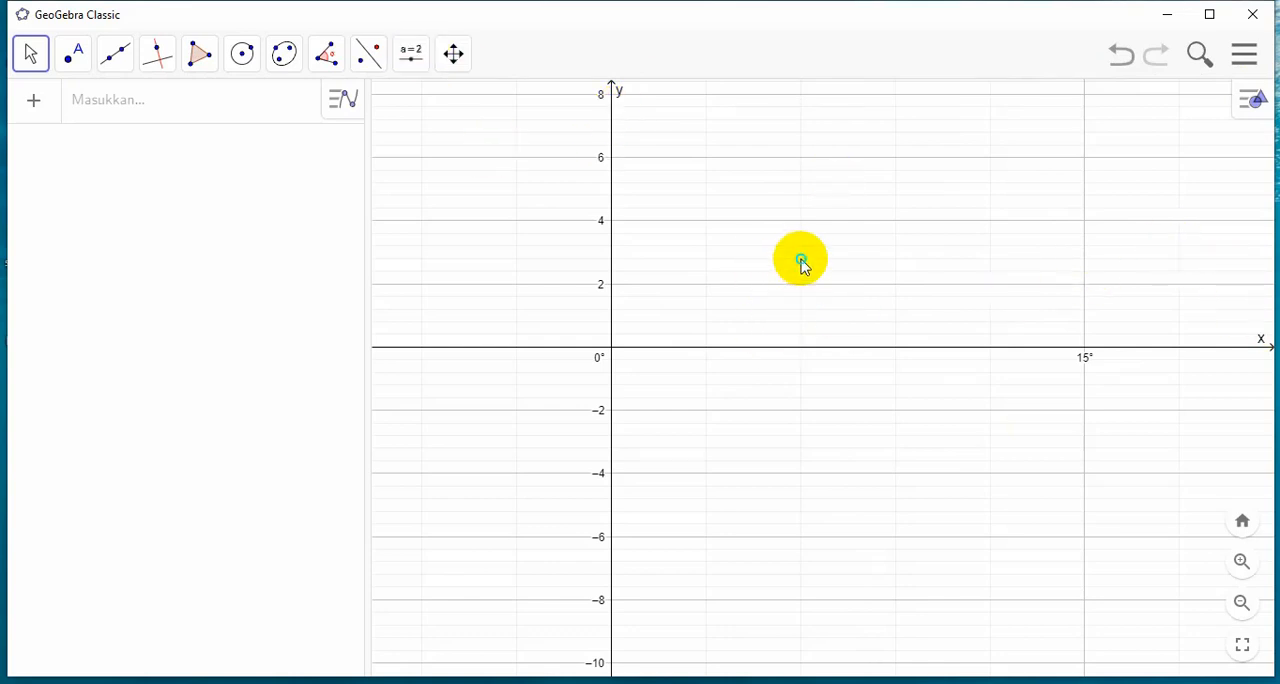
{"action": "mouse_move", "coordinate": [903, 432]}
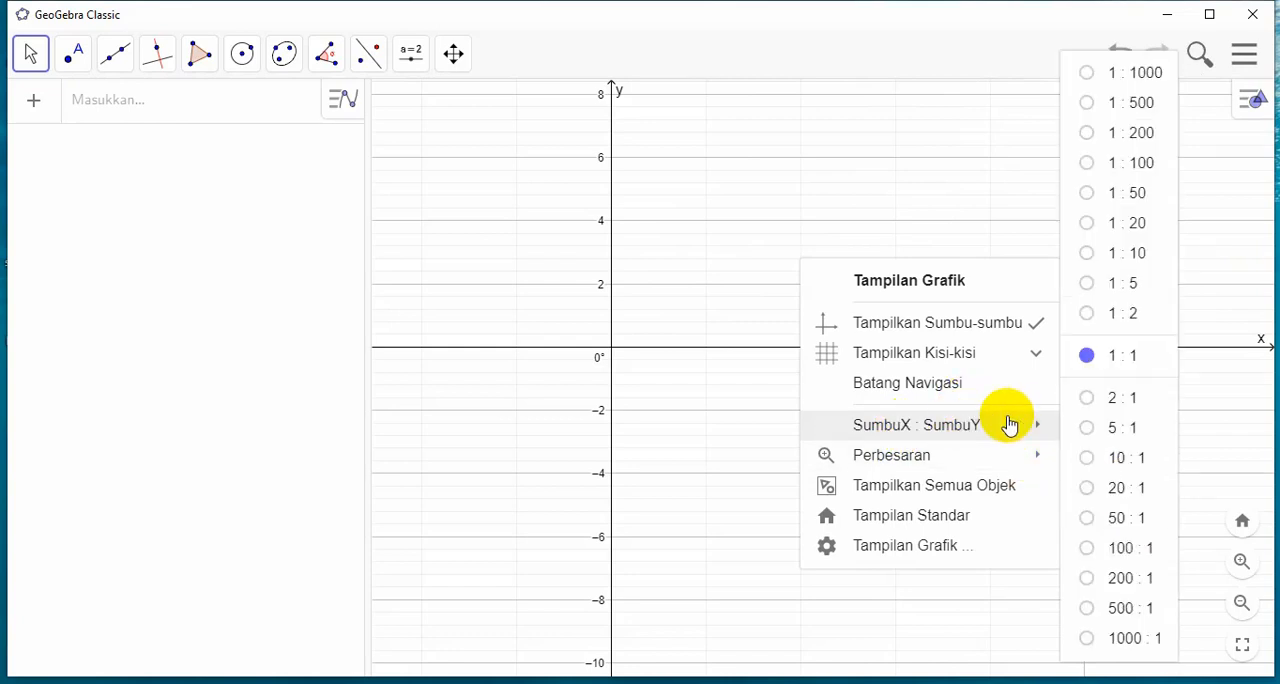
{"action": "left_click", "coordinate": [1111, 522]}
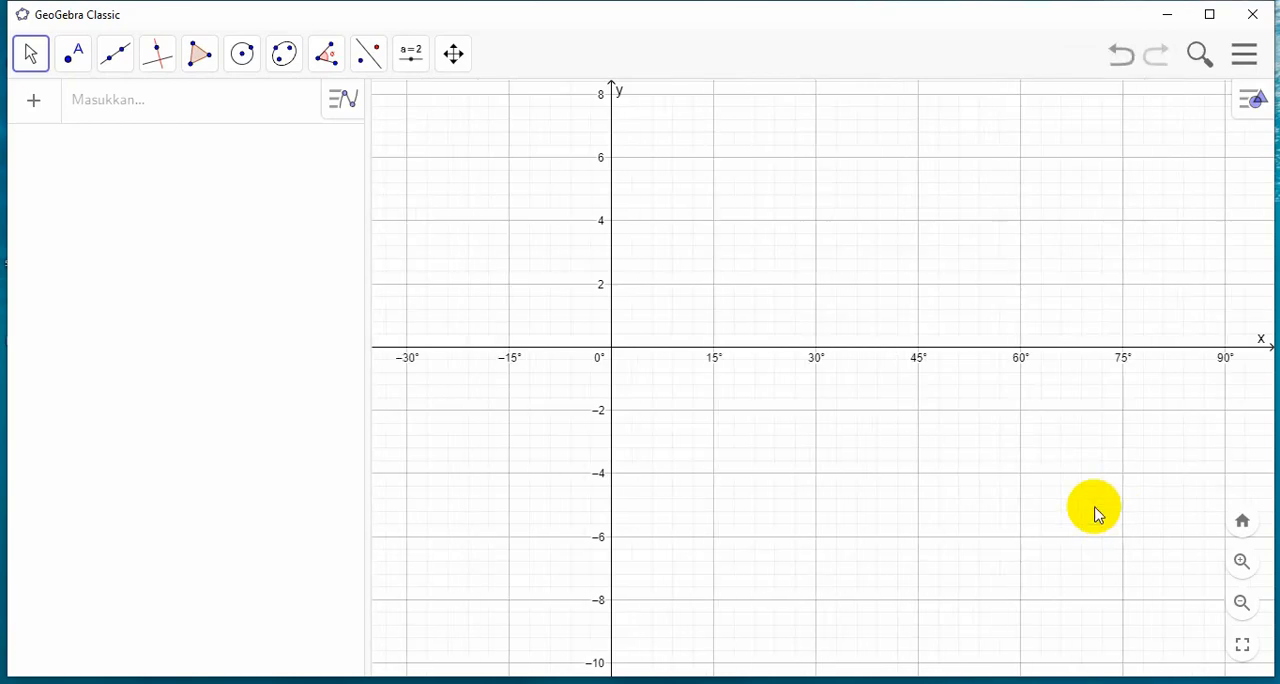
{"action": "scroll", "coordinate": [775, 315], "scroll_direction": "up", "scroll_amount": 3}
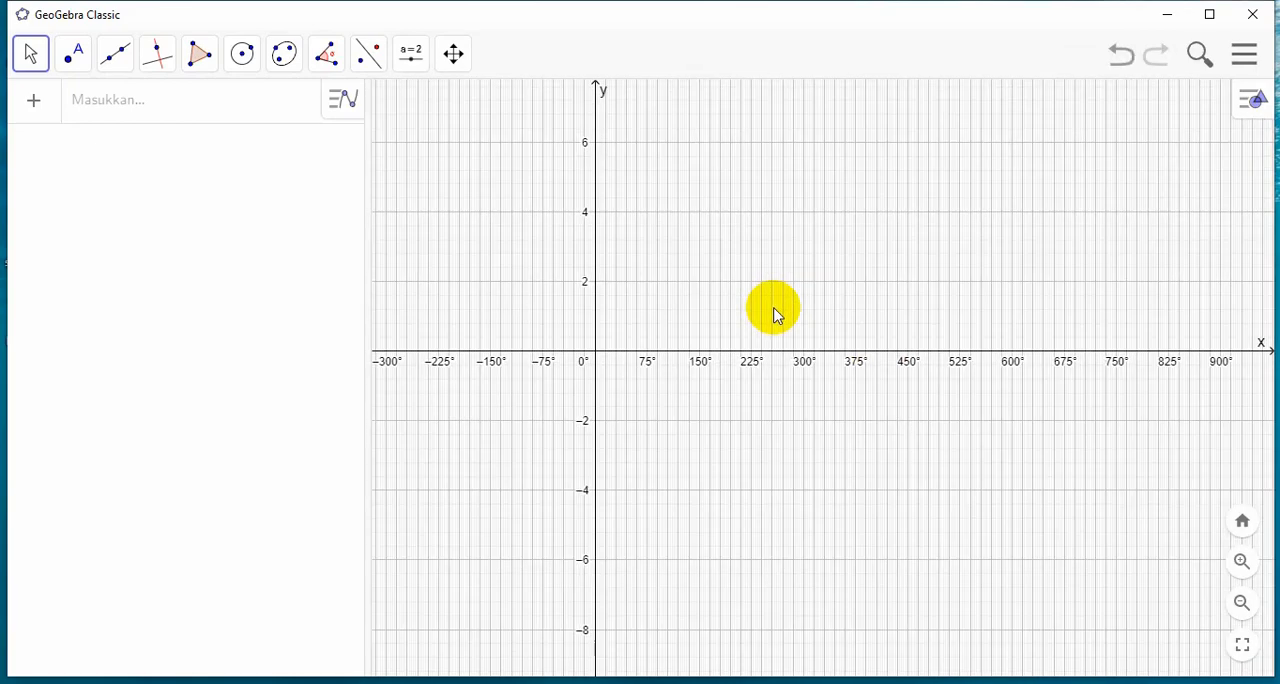
{"action": "scroll", "coordinate": [775, 315], "scroll_direction": "up", "scroll_amount": 2}
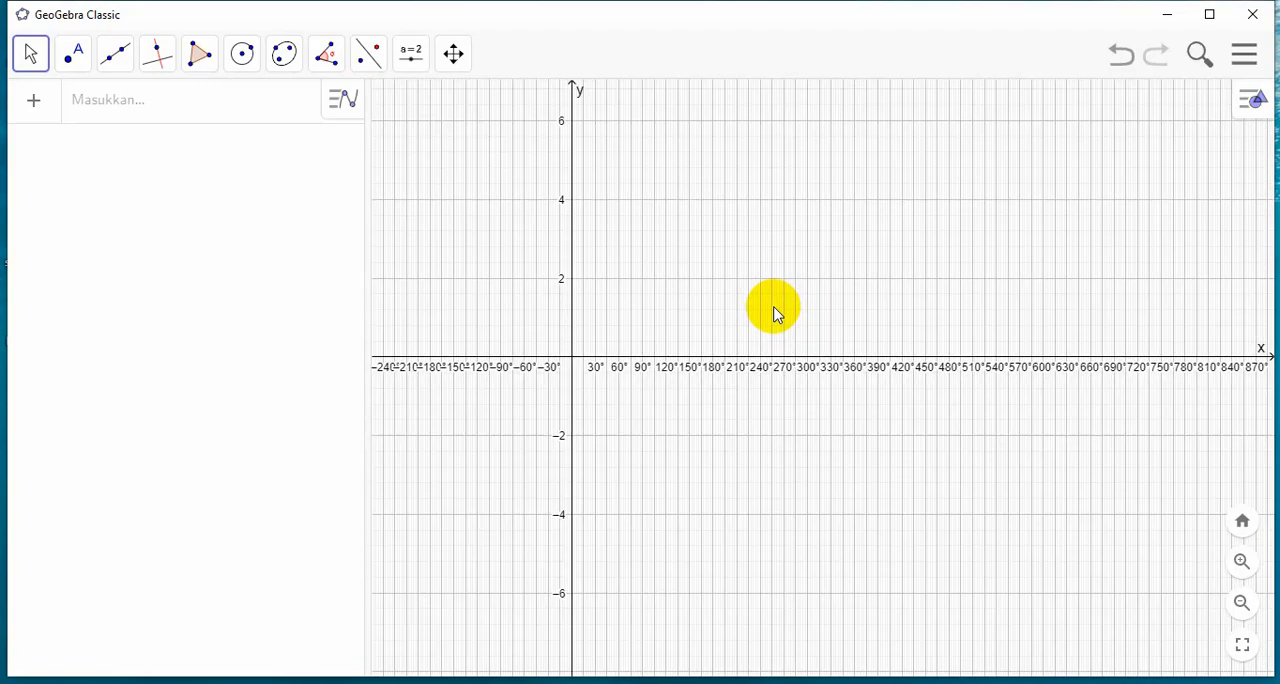
{"action": "scroll", "coordinate": [775, 288], "scroll_direction": "up", "scroll_amount": 2}
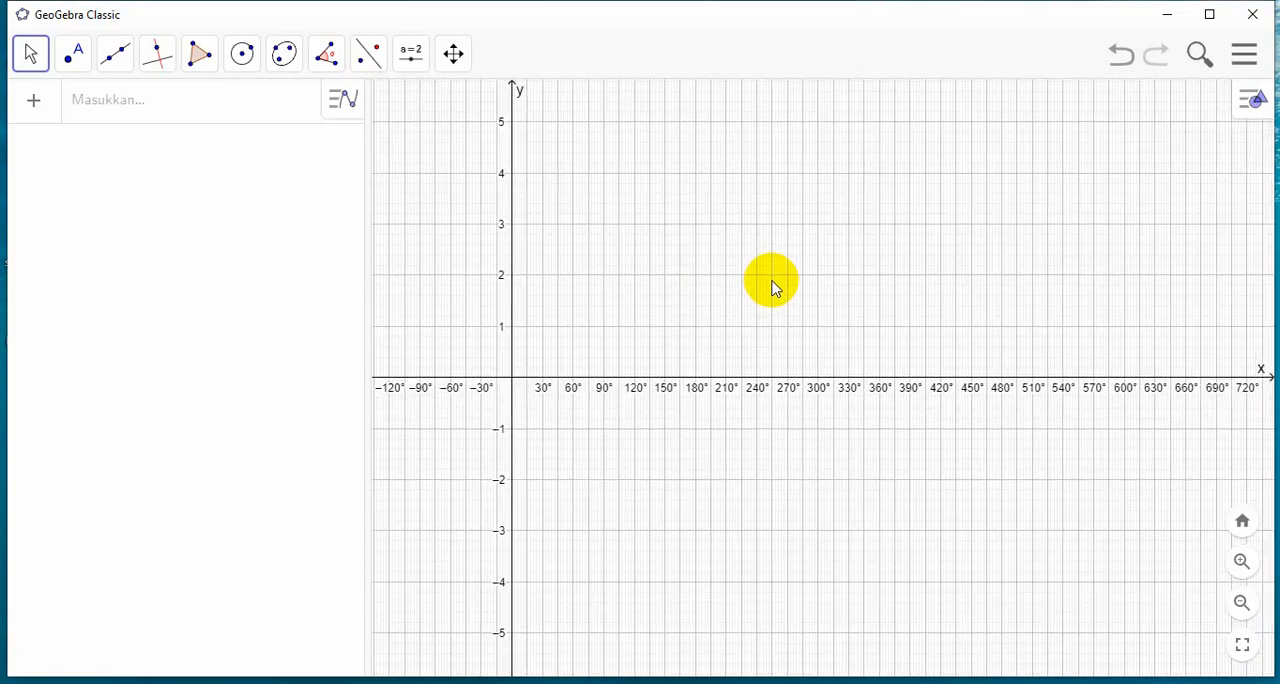
Graph the function y = sin(x · π/180) on the degree-based coordinate system
{"action": "scroll", "coordinate": [775, 288], "scroll_direction": "up", "scroll_amount": 2}
{"action": "left_click_drag", "start_coordinate": [803, 277], "coordinate": [1074, 234]}
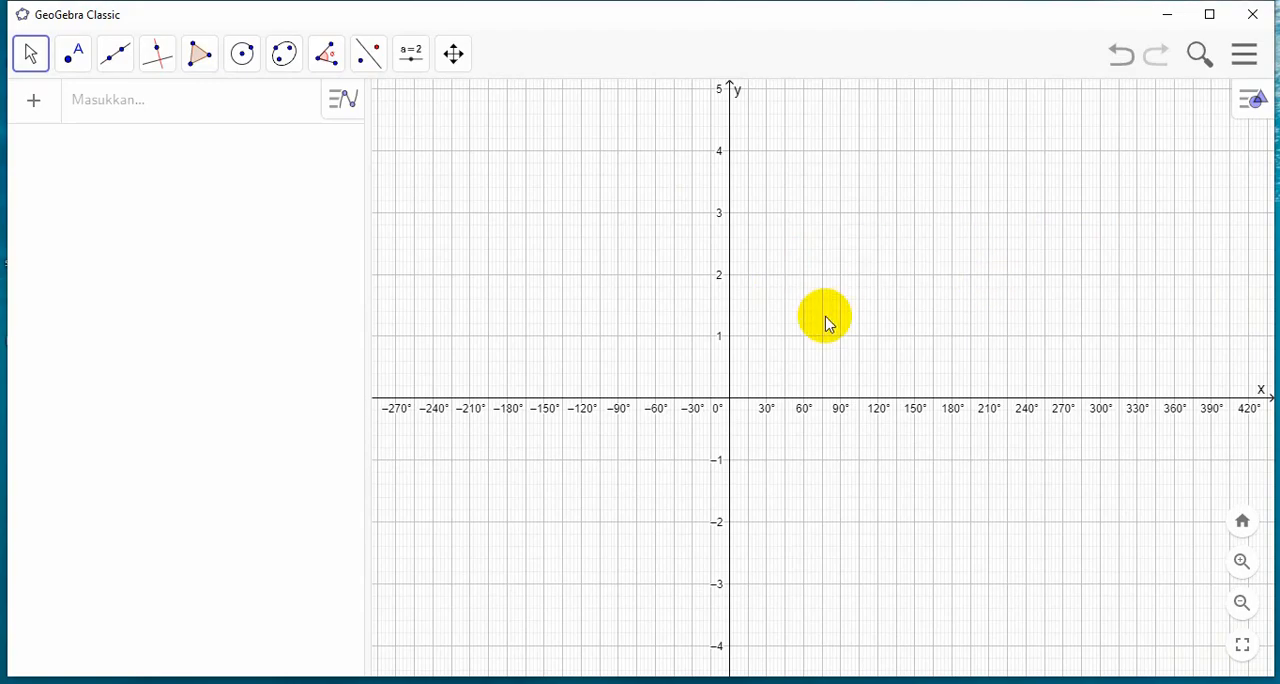
{"action": "scroll", "coordinate": [834, 320], "scroll_direction": "up", "scroll_amount": 2}
{"action": "scroll", "coordinate": [838, 322], "scroll_direction": "up", "scroll_amount": 2}
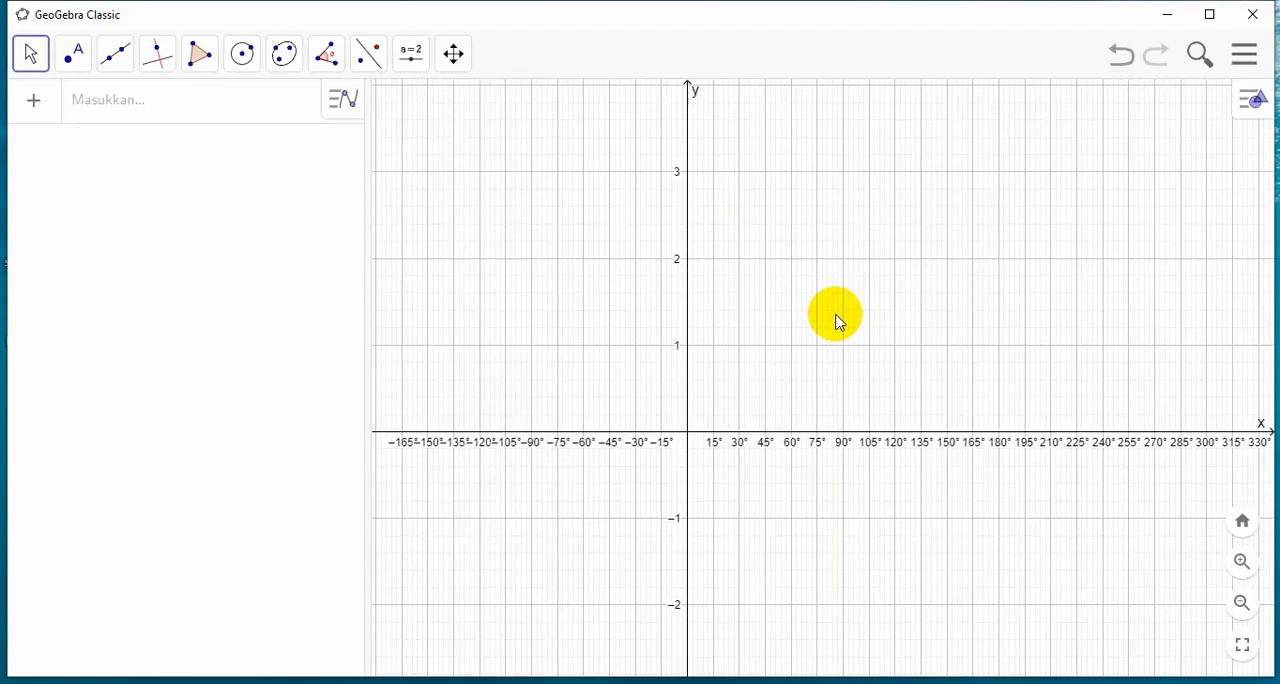
{"action": "scroll", "coordinate": [838, 322], "scroll_direction": "up", "scroll_amount": 2}
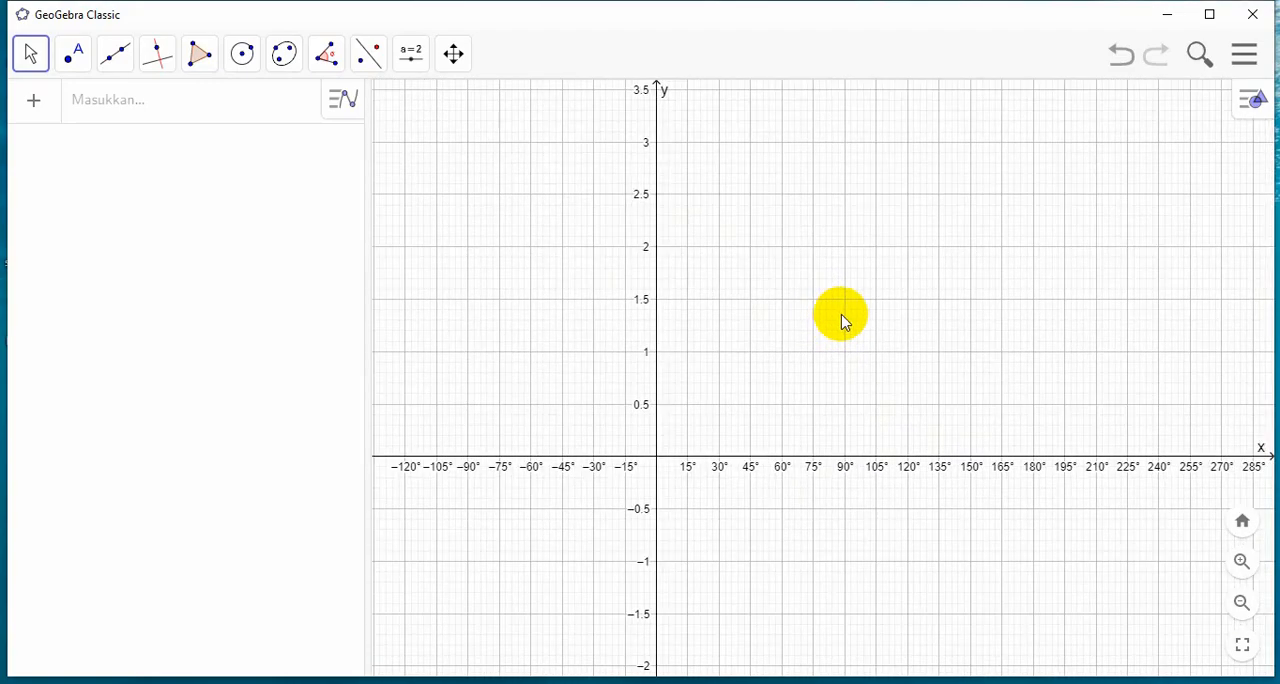
{"action": "mouse_move", "coordinate": [847, 320]}
{"action": "left_mouse_down"}
{"action": "mouse_move", "coordinate": [858, 266]}
{"action": "mouse_move", "coordinate": [873, 286]}
{"action": "mouse_move", "coordinate": [904, 270]}
{"action": "mouse_move", "coordinate": [885, 268]}
{"action": "left_mouse_up"}
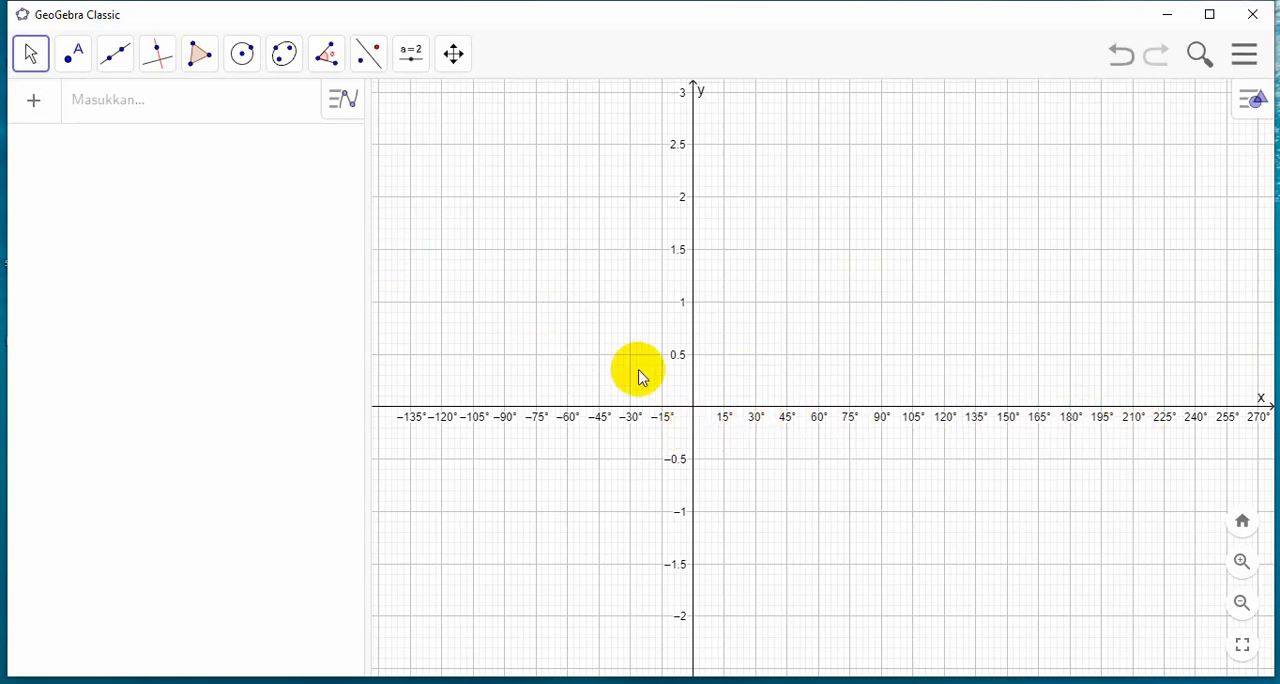
{"action": "left_click", "coordinate": [112, 103]}
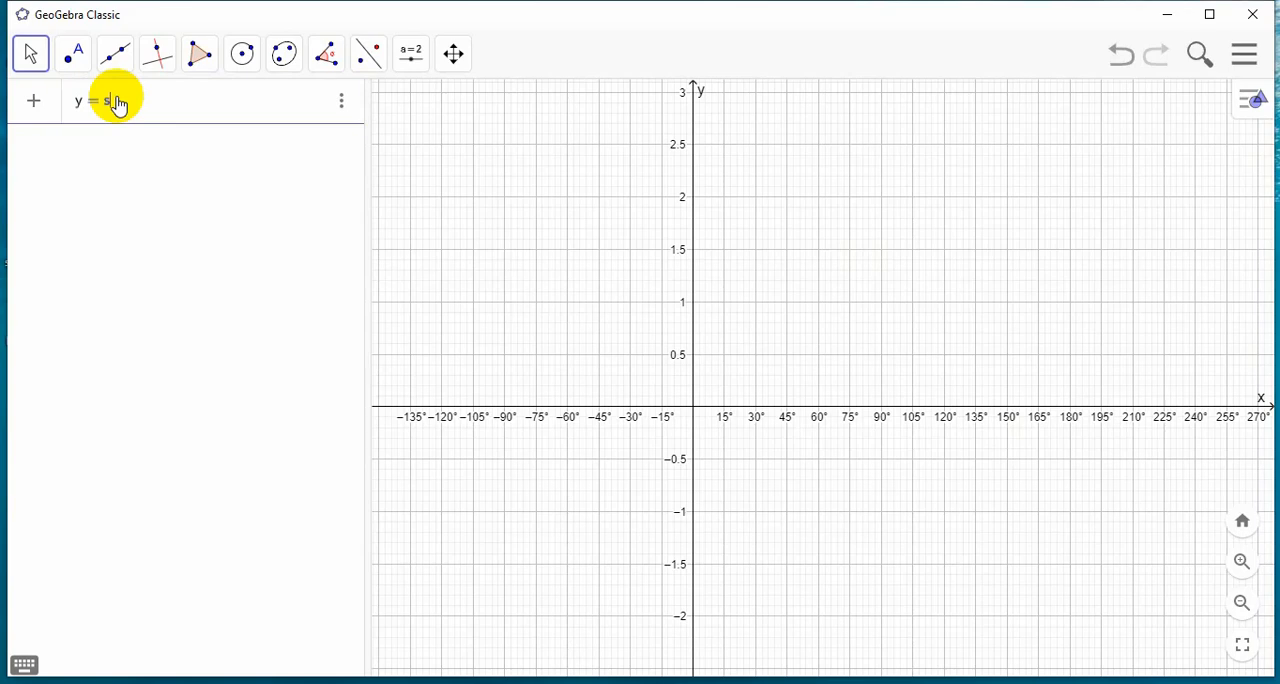
{"action": "type", "text": "y = sin(x·"}
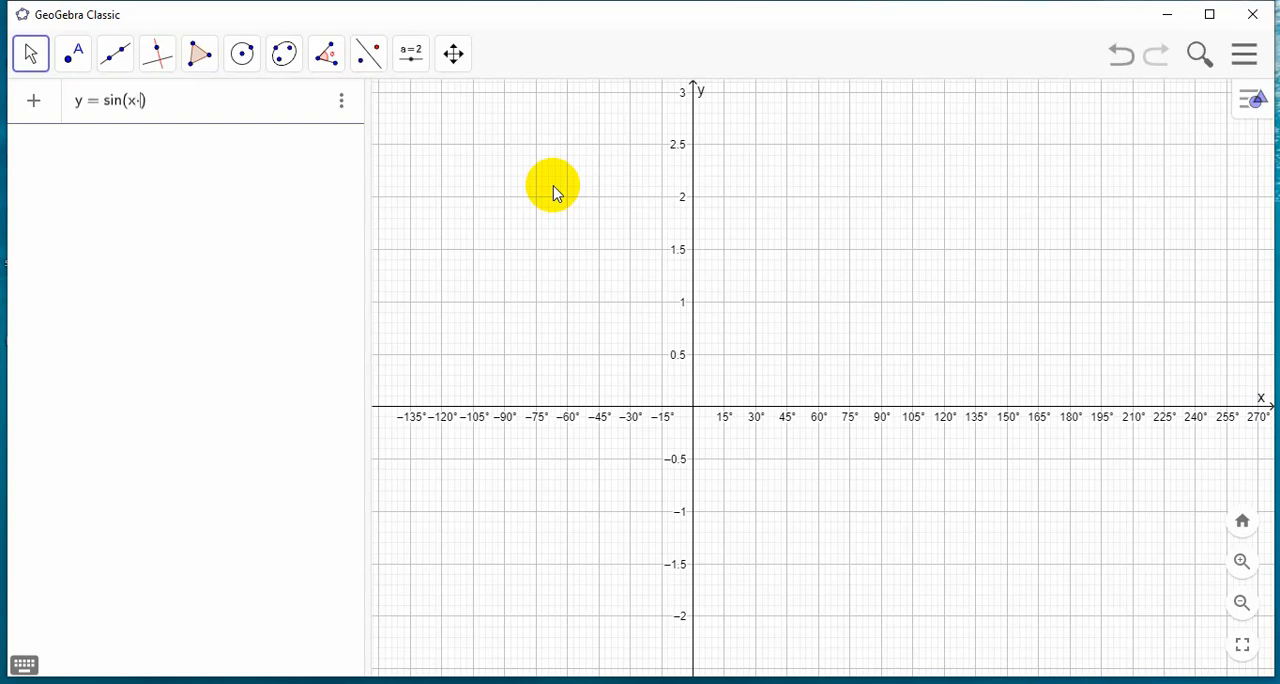
{"action": "type", "text": "/180"}
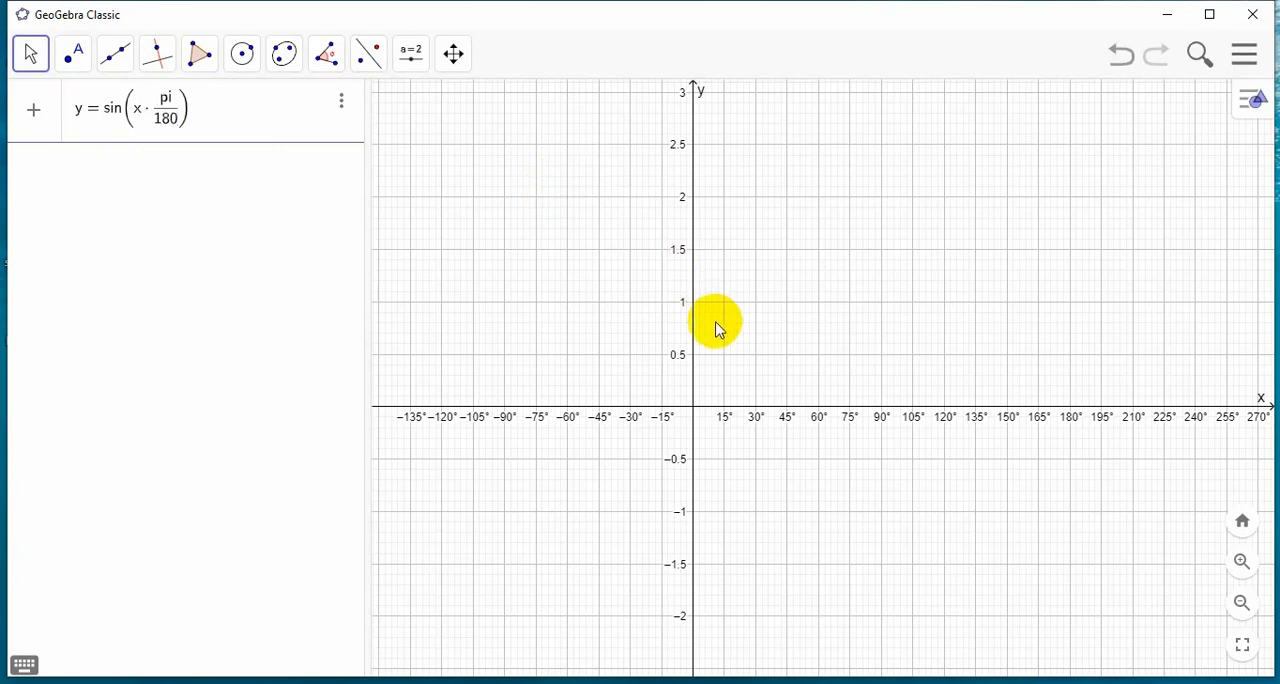
{"action": "key", "text": "Return"}
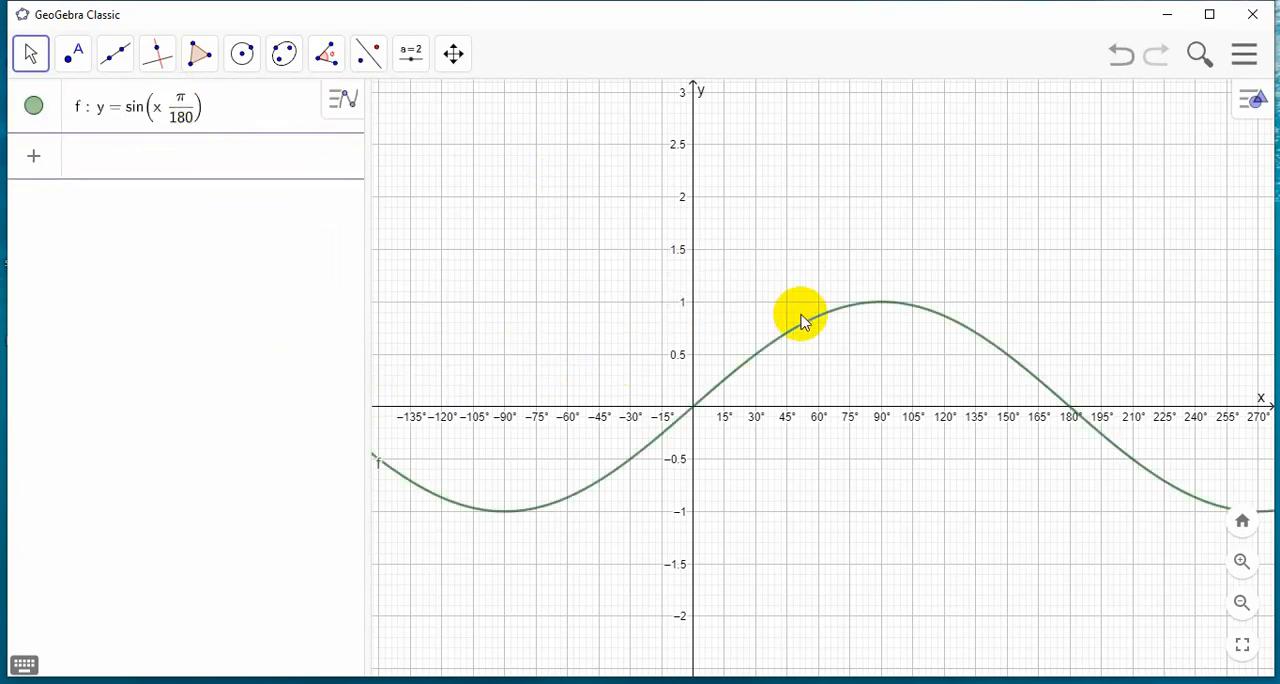
Examine the sine curve along the x-axis from 0° to beyond 360°
{"action": "left_click", "coordinate": [455, 53]}
{"action": "left_click_drag", "start_coordinate": [980, 203], "coordinate": [841, 199]}
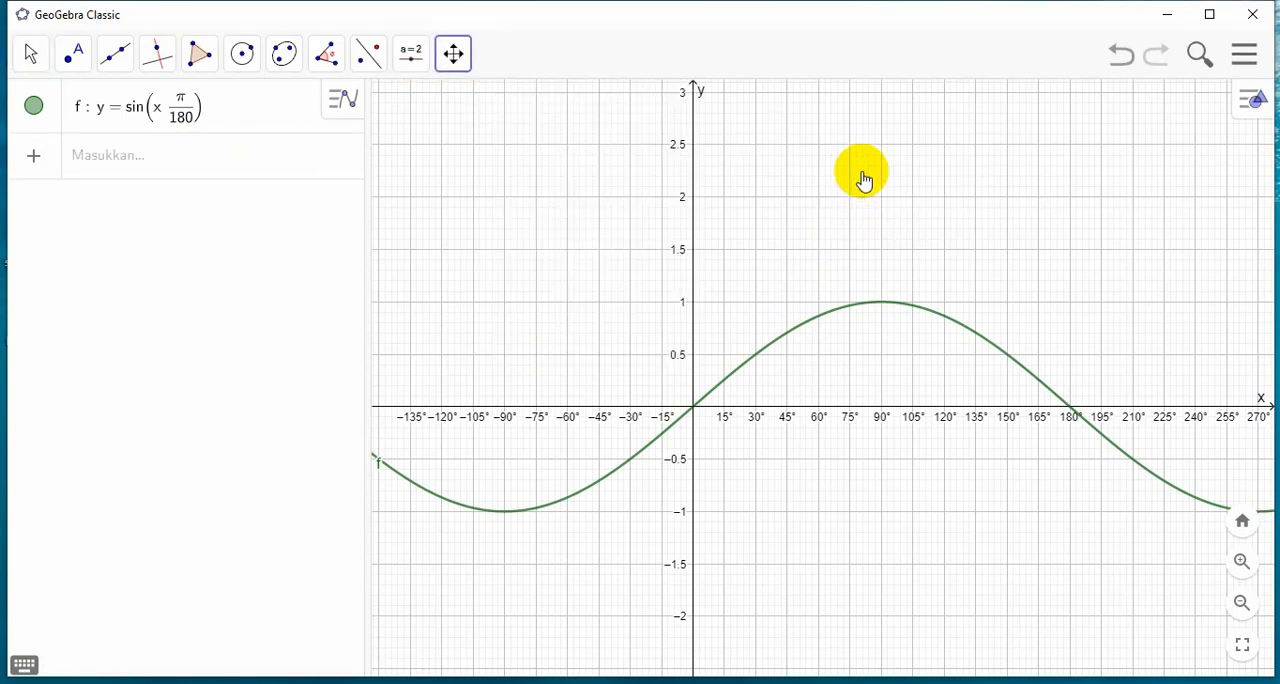
{"action": "left_click", "coordinate": [455, 53]}
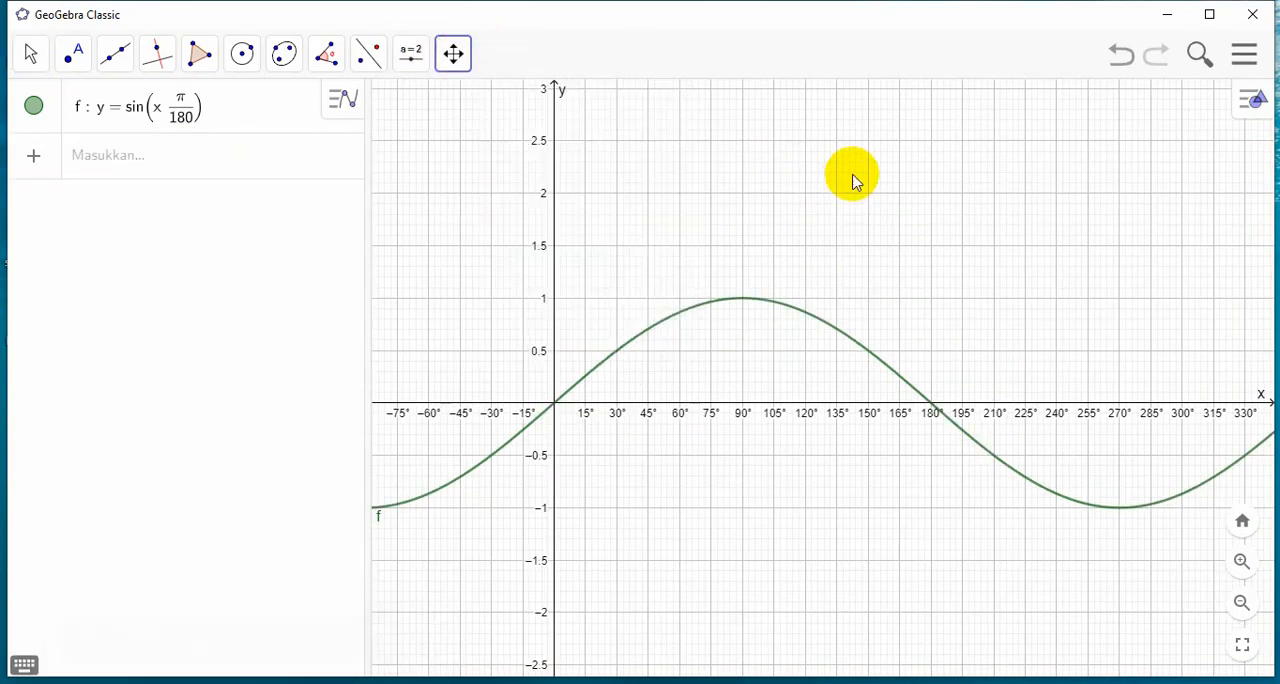
{"action": "left_click_drag", "start_coordinate": [891, 191], "coordinate": [337, 183]}
{"action": "left_click_drag", "start_coordinate": [495, 183], "coordinate": [817, 157]}
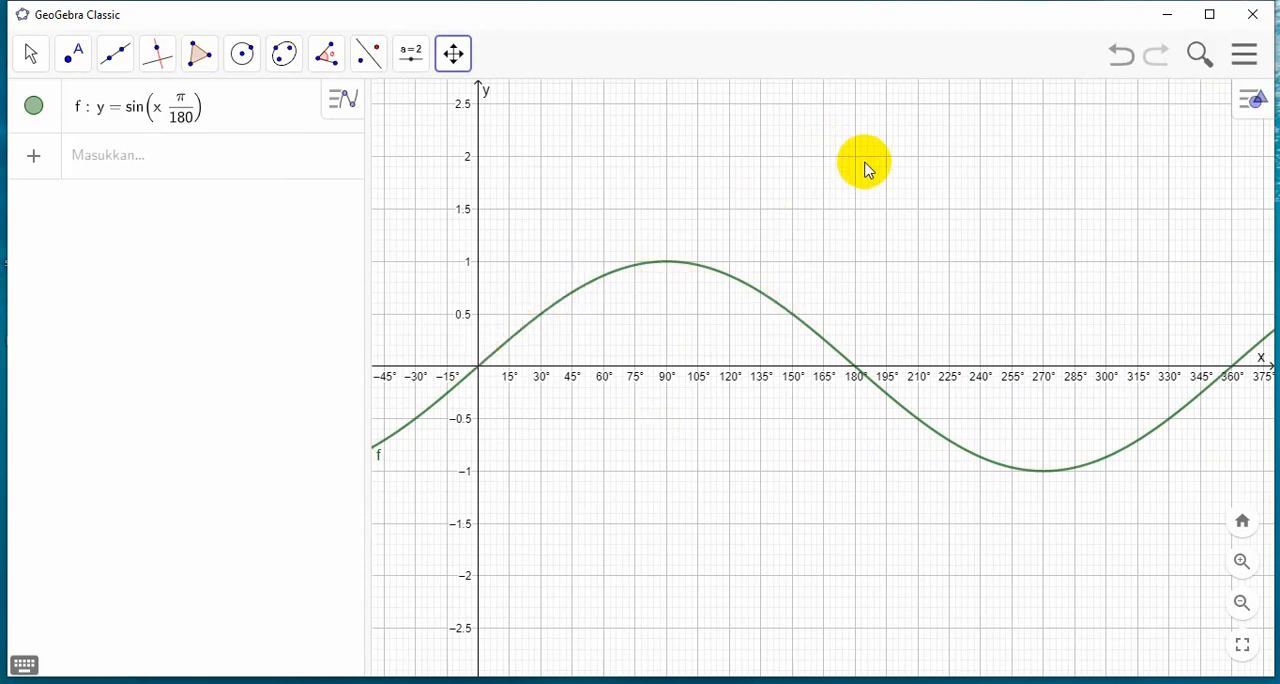
{"action": "left_click_drag", "start_coordinate": [831, 163], "coordinate": [700, 134]}
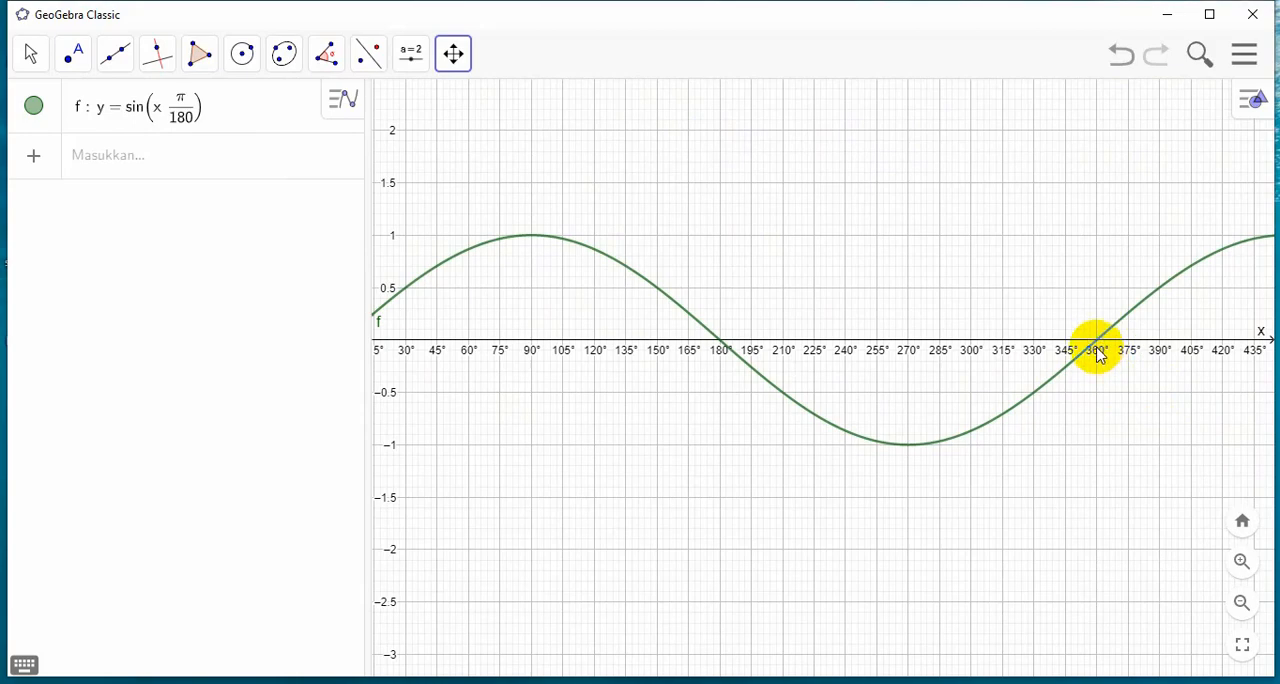
{"action": "scroll", "coordinate": [794, 266], "scroll_direction": "down", "scroll_amount": 2}
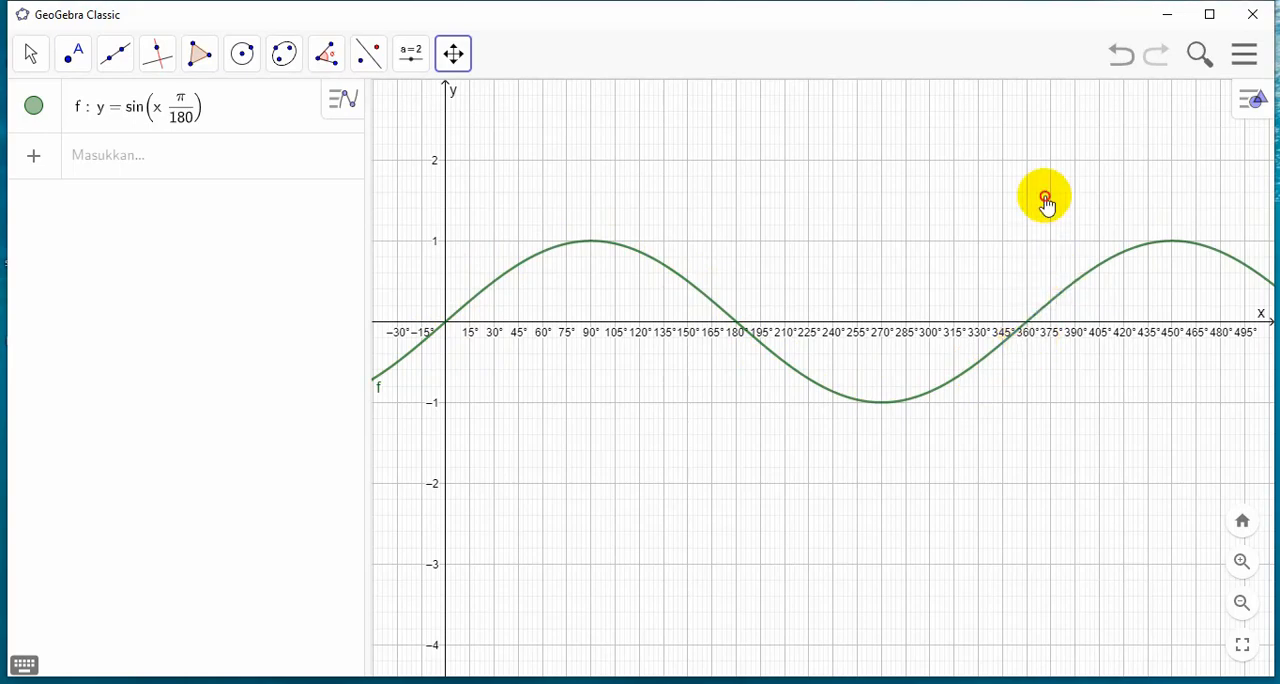
{"action": "left_click_drag", "start_coordinate": [1045, 200], "coordinate": [664, 164]}
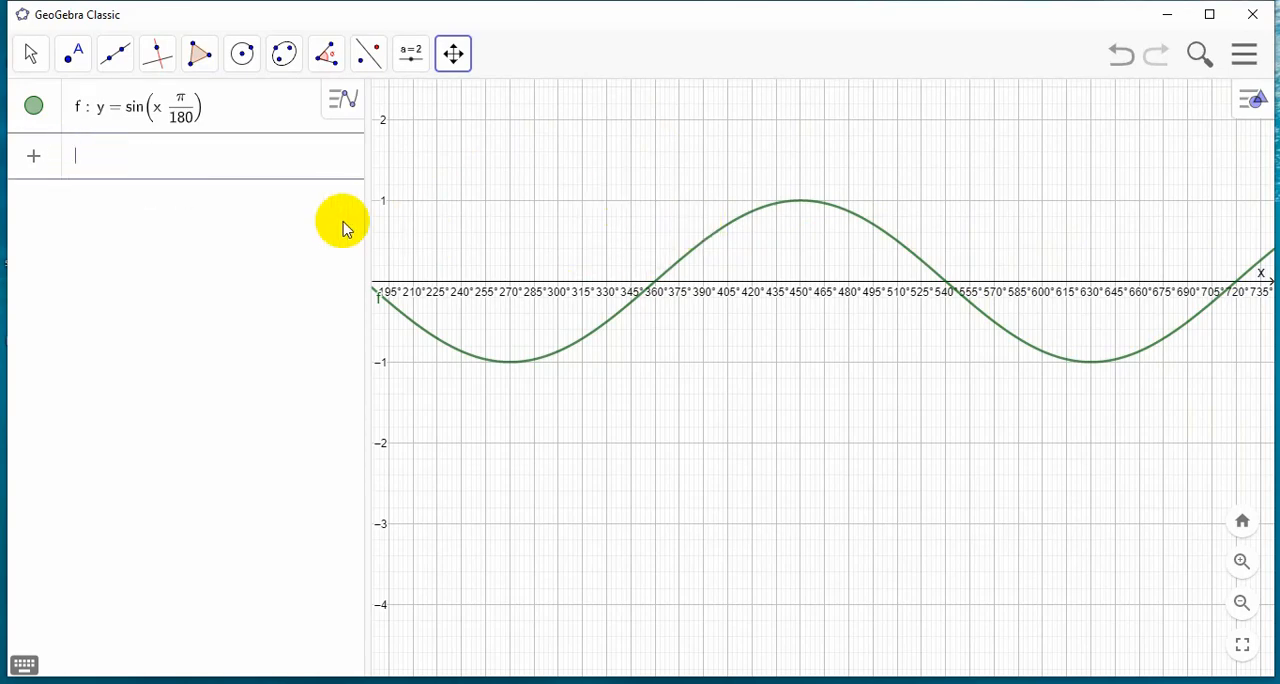
Restrict the sine function f to x-values from 0 to 360 with the command Fungsi(f, 0, 360)
{"action": "type", "text": "f"}
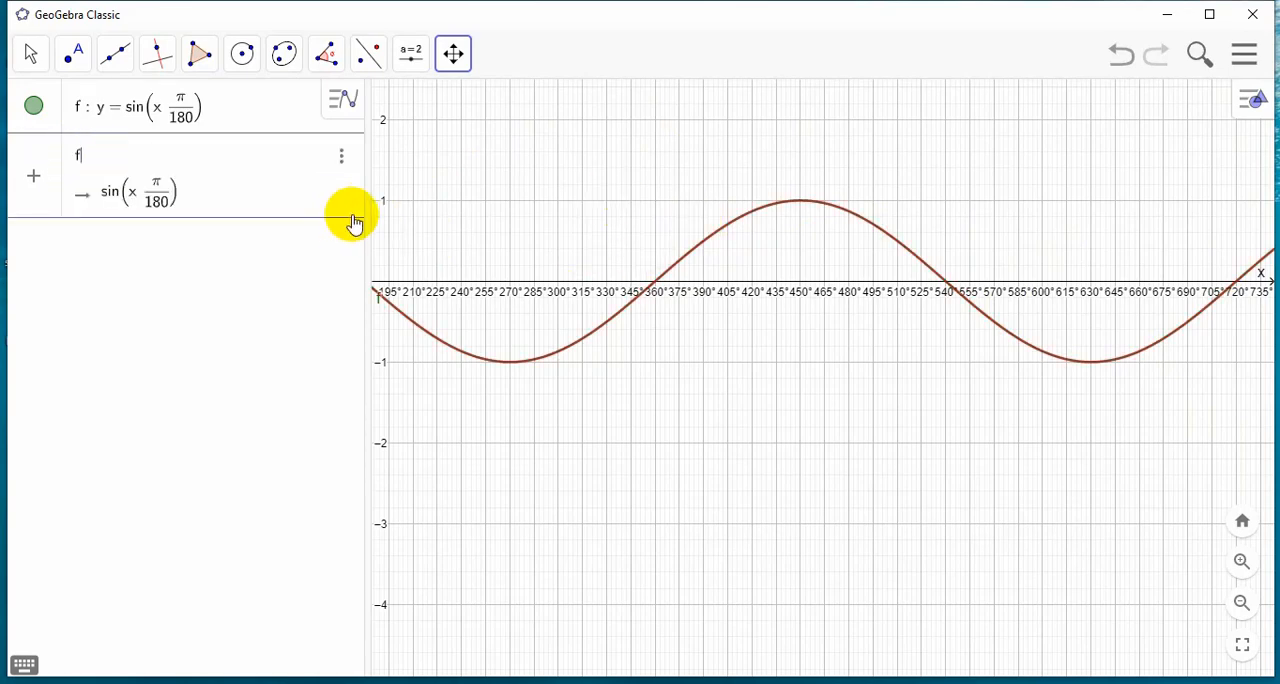
{"action": "type", "text": "ung"}
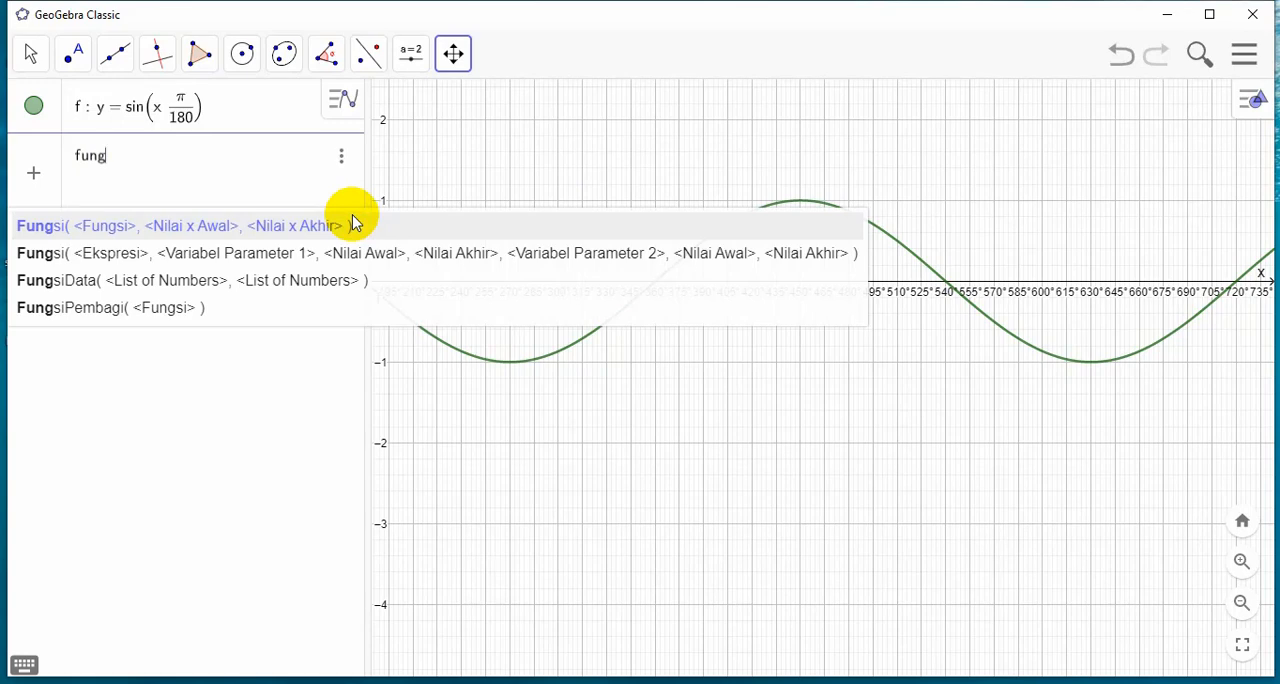
{"action": "left_click", "coordinate": [302, 226]}
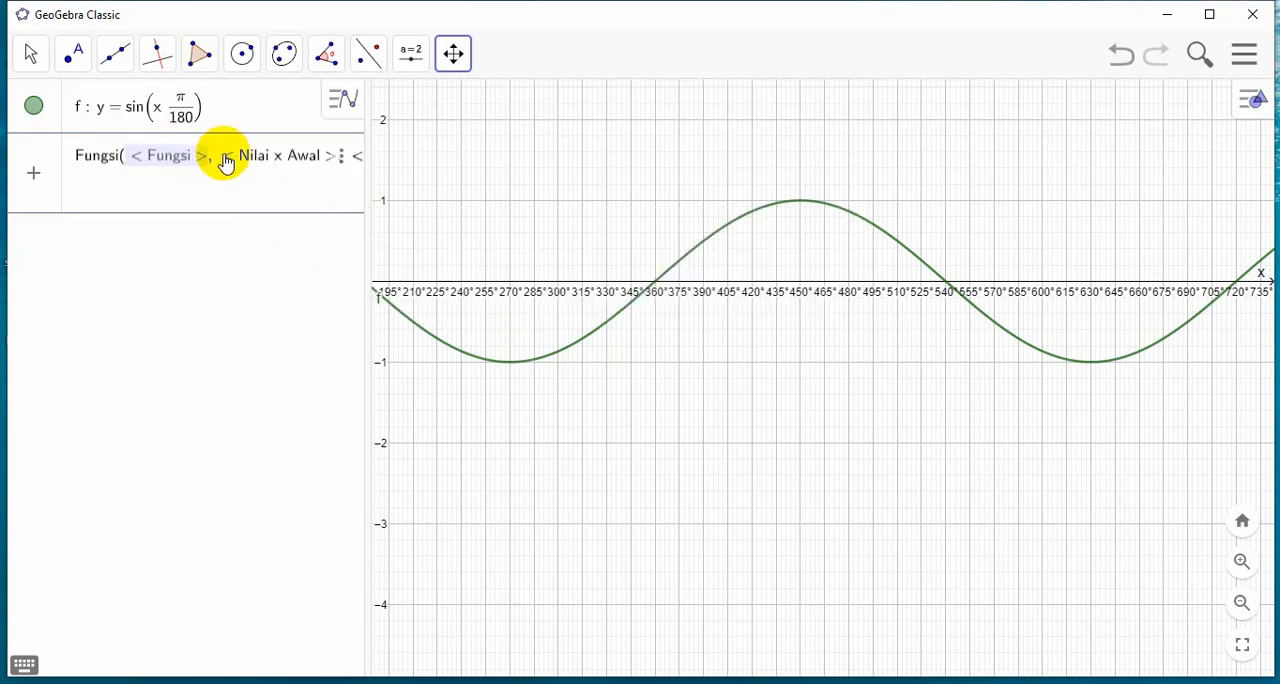
{"action": "type", "text": "f"}
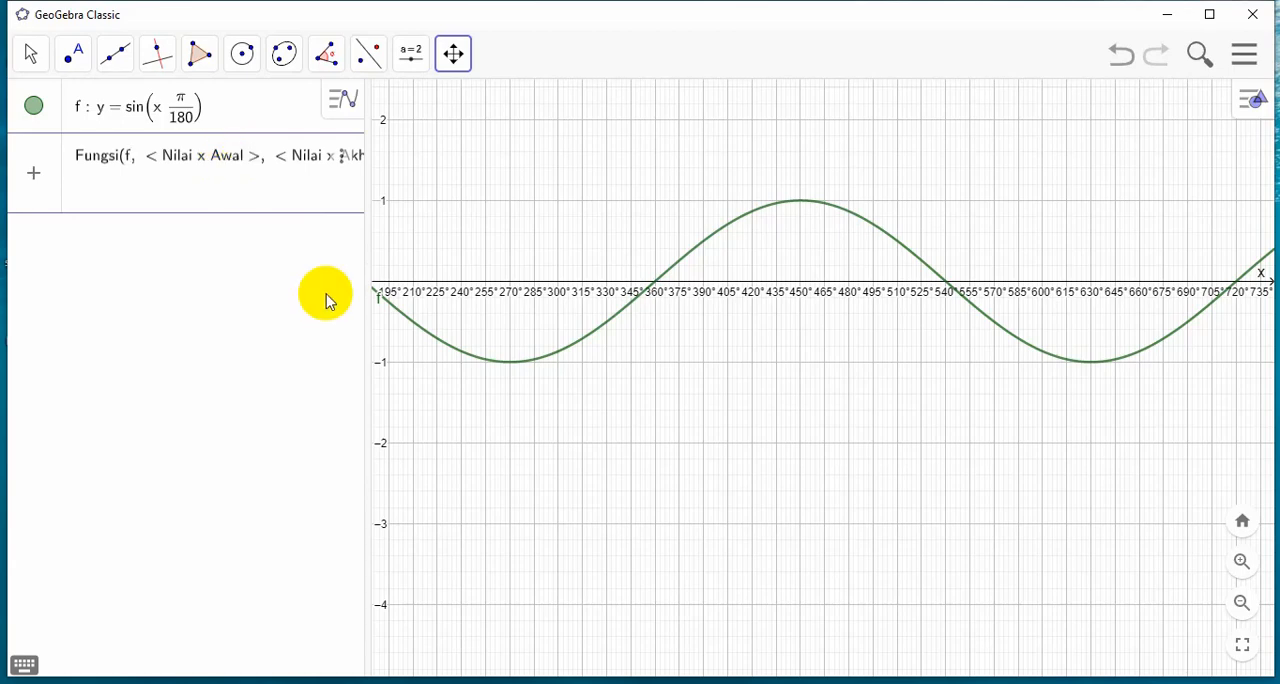
{"action": "left_click", "coordinate": [270, 168]}
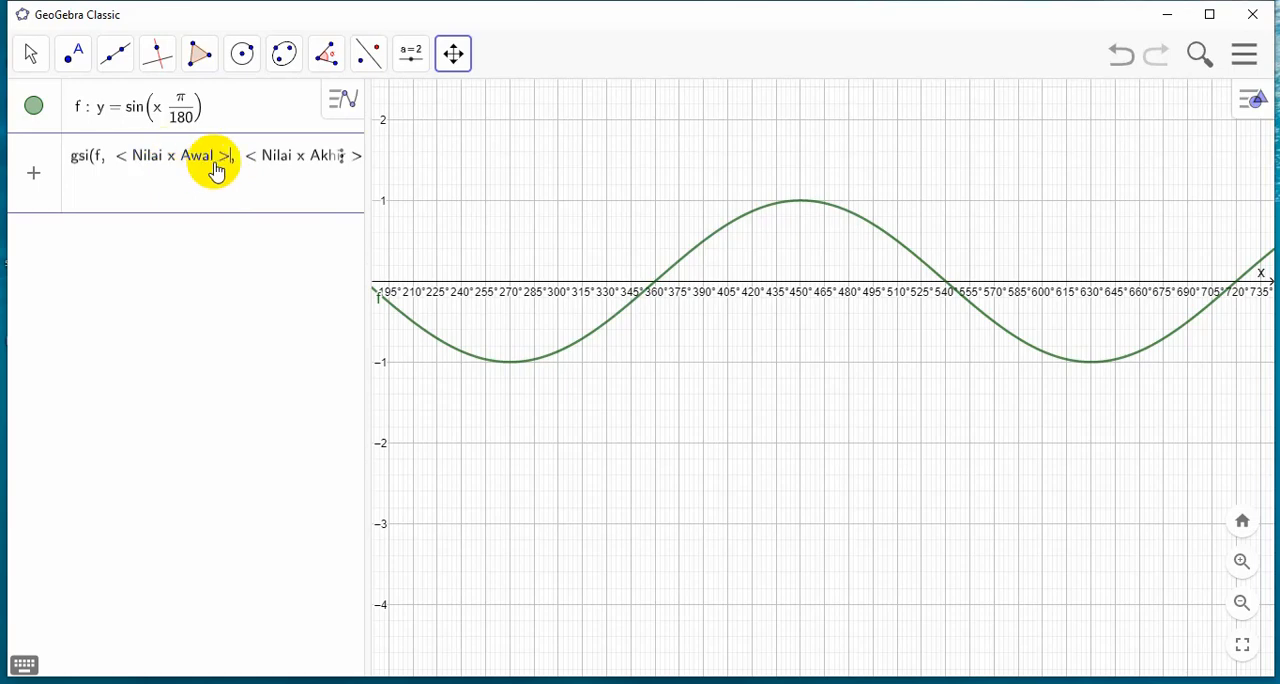
{"action": "key", "text": "BackSpace"}
{"action": "key", "text": "BackSpace"}
{"action": "key", "text": "BackSpace"}
{"action": "key", "text": "BackSpace"}
{"action": "key", "text": "BackSpace"}
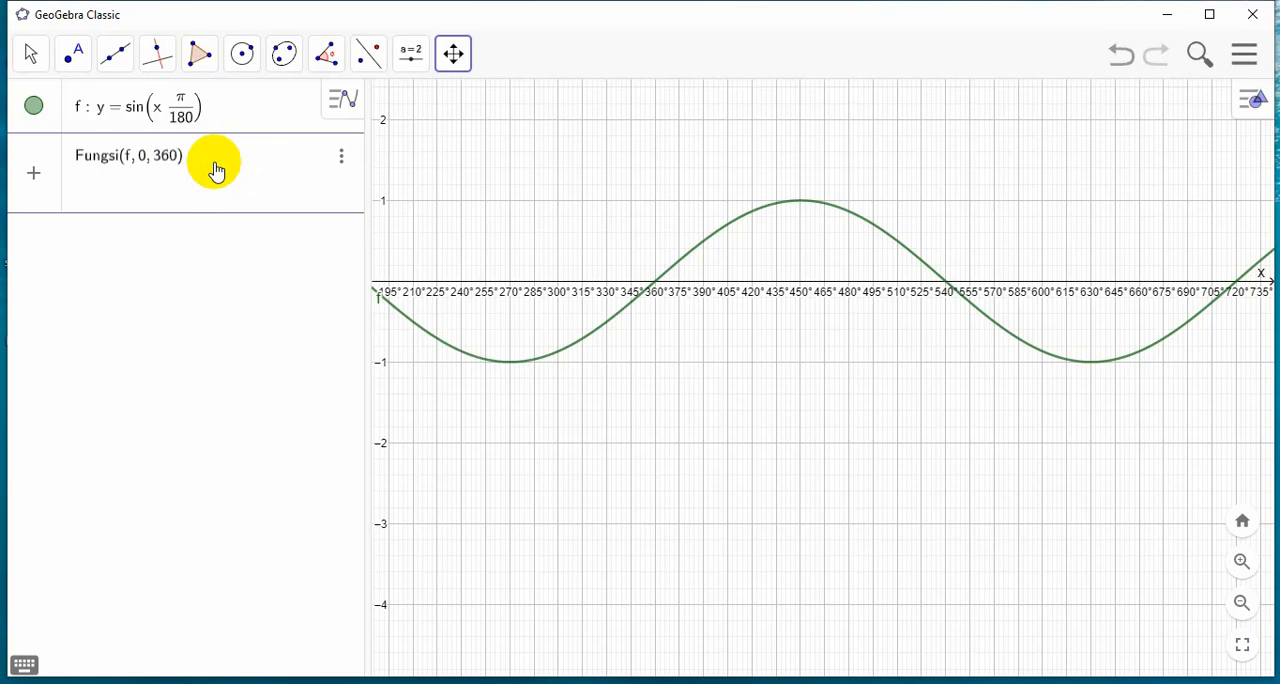
{"action": "key", "text": "Return"}
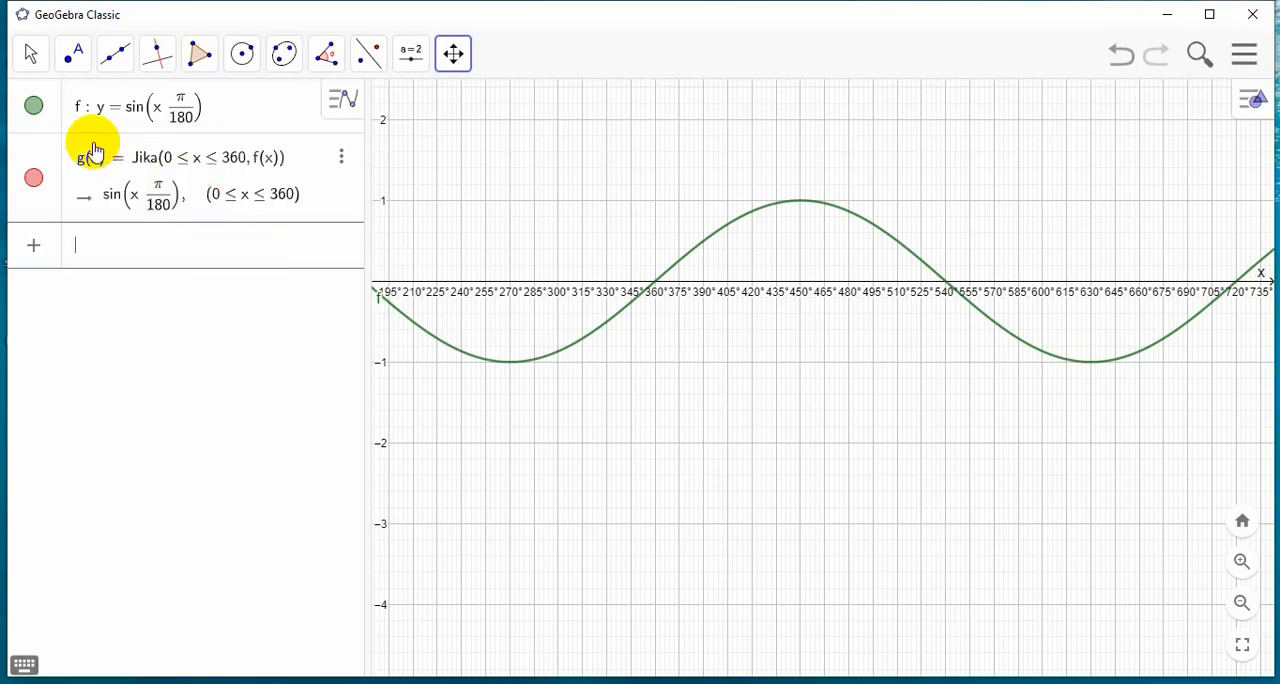
Hide the unrestricted sine function f, leaving only the curve limited to 0–360 on display
{"action": "left_click", "coordinate": [31, 110]}
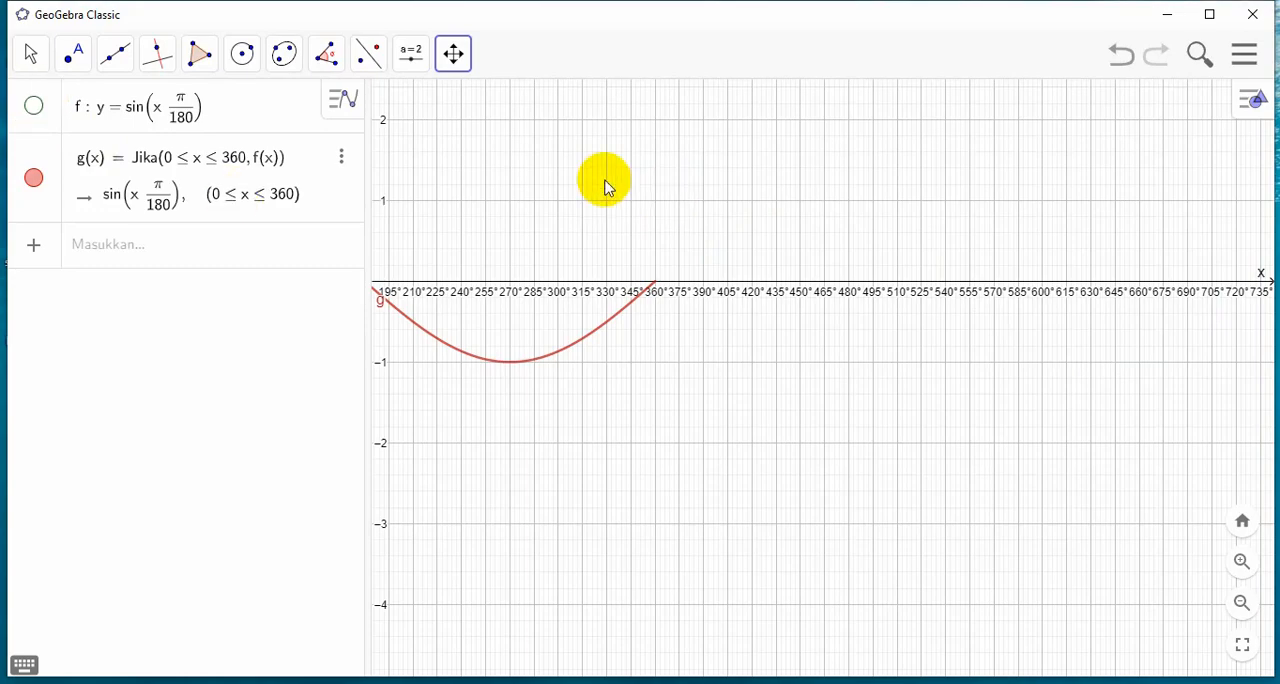
{"action": "left_click", "coordinate": [453, 53]}
{"action": "left_click_drag", "start_coordinate": [812, 148], "coordinate": [1086, 171]}
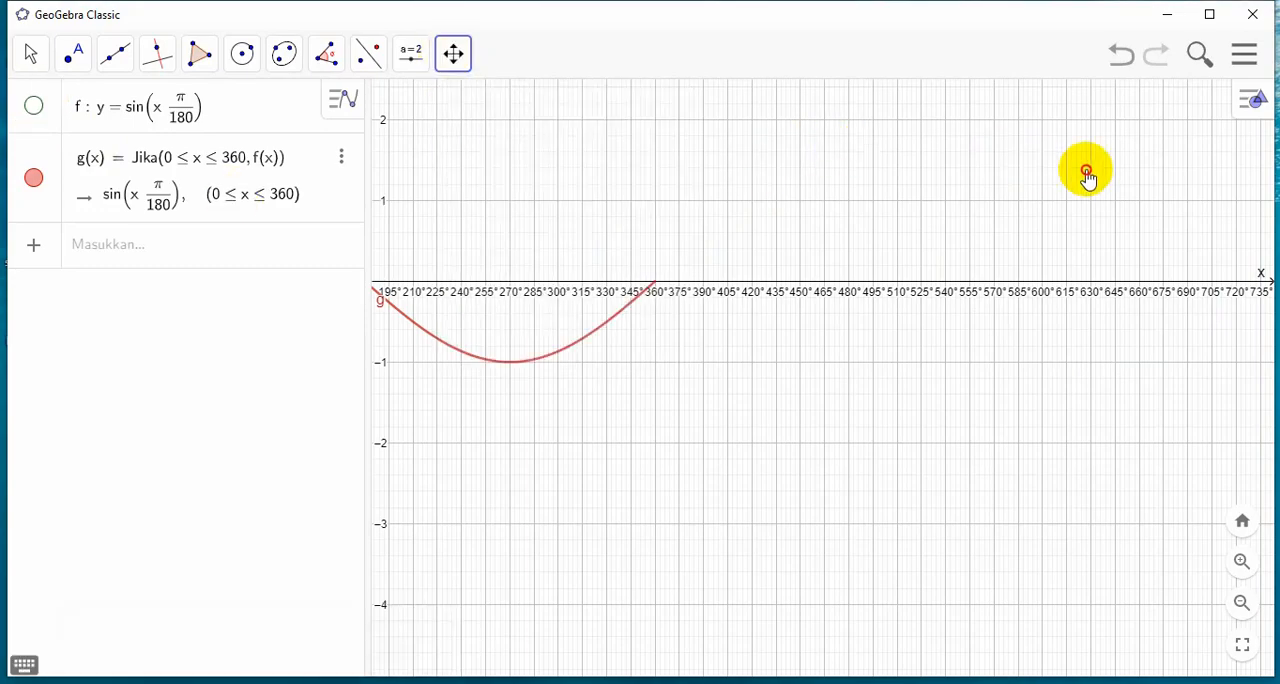
{"action": "left_click_drag", "start_coordinate": [755, 398], "coordinate": [1037, 402]}
{"action": "scroll", "coordinate": [1020, 340], "scroll_direction": "up", "scroll_amount": 1}
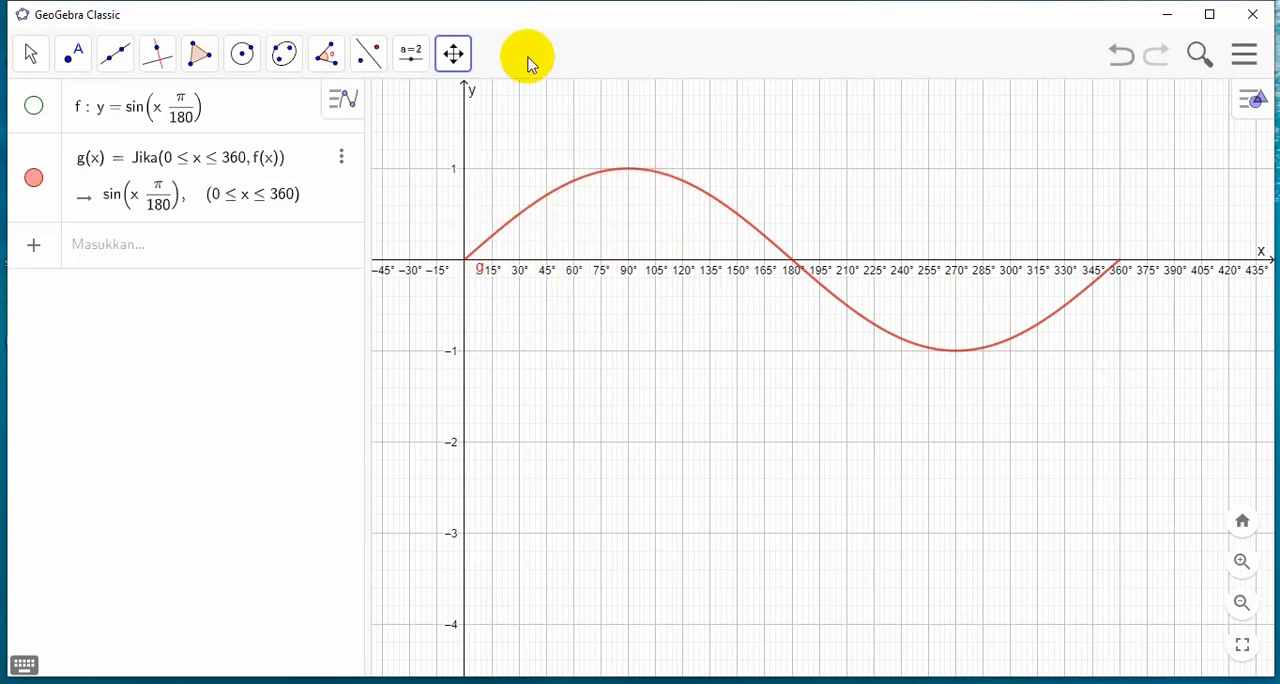
Capture an area of about 849 × 417 pixels around the restricted sine curve and copy the screenshot to the clipboard
{"action": "left_click", "coordinate": [453, 53]}
{"action": "left_click", "coordinate": [663, 200]}
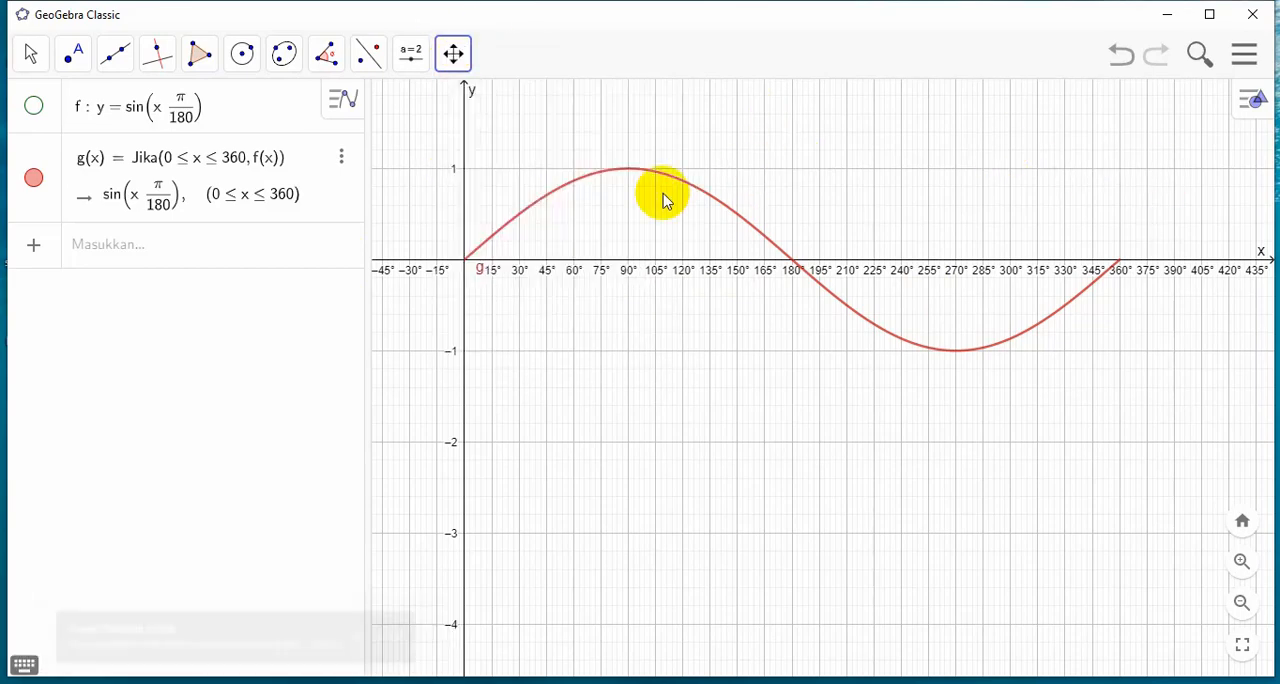
{"action": "left_click_drag", "start_coordinate": [878, 172], "coordinate": [874, 207]}
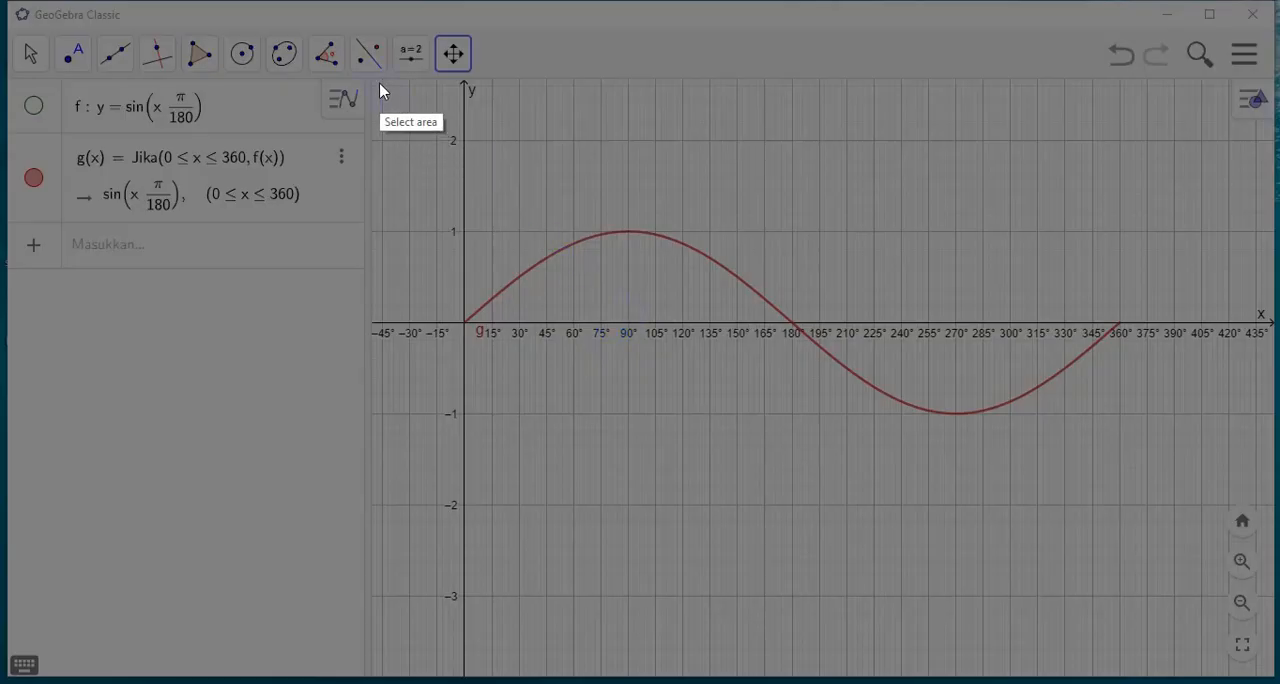
{"action": "left_click_drag", "start_coordinate": [447, 78], "coordinate": [1168, 471]}
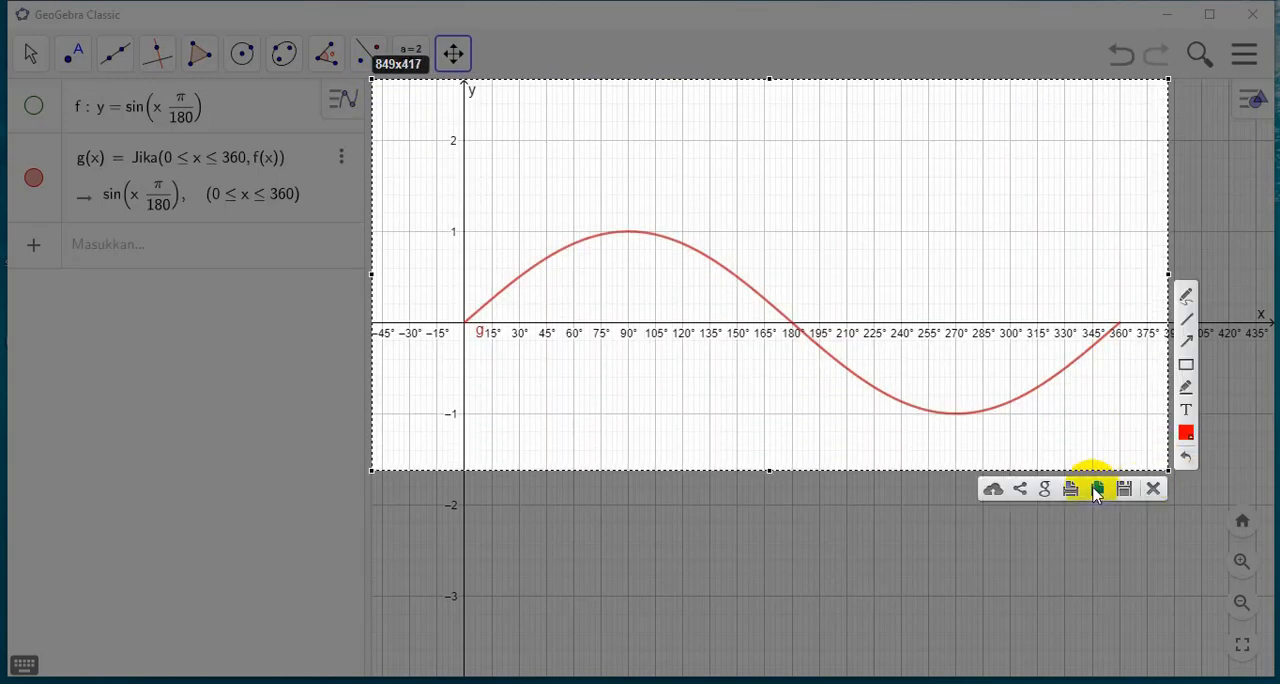
{"action": "left_click", "coordinate": [1098, 490]}
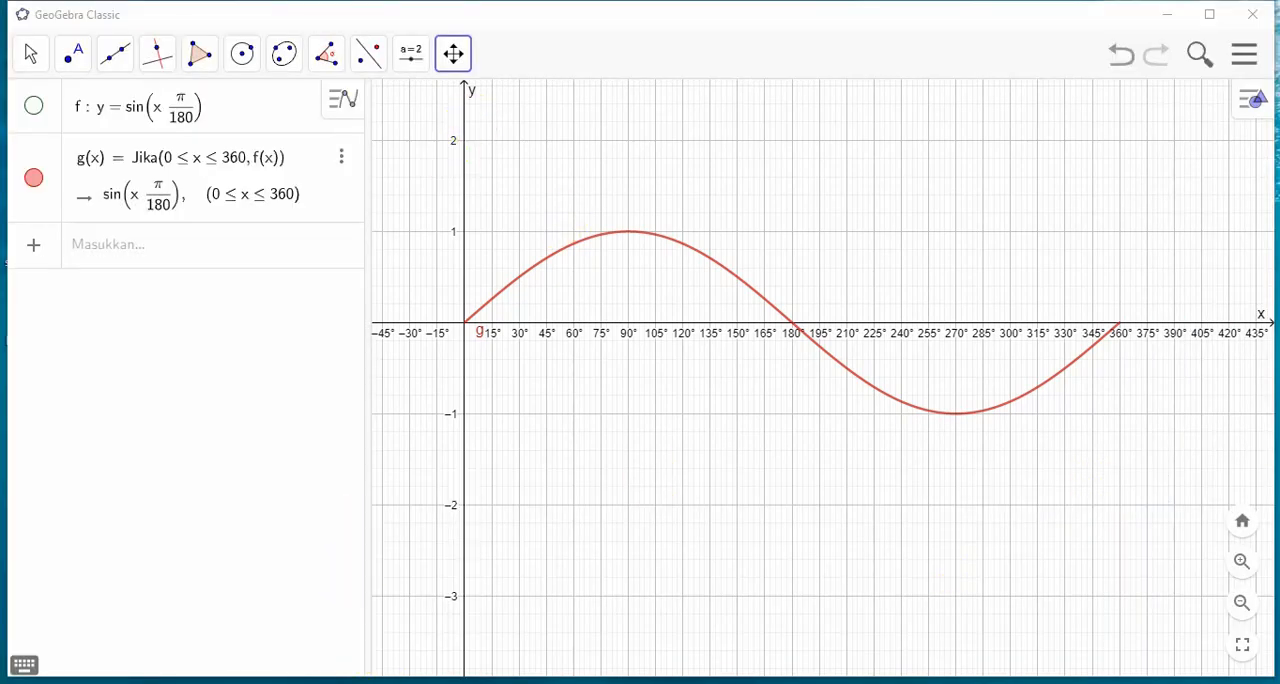
Switch to the Jamboard 11A3-251021-GBR GRAFIK FUNGSI TRIGONO in the browser and add an empty third frame
{"action": "left_click", "coordinate": [180, 630]}
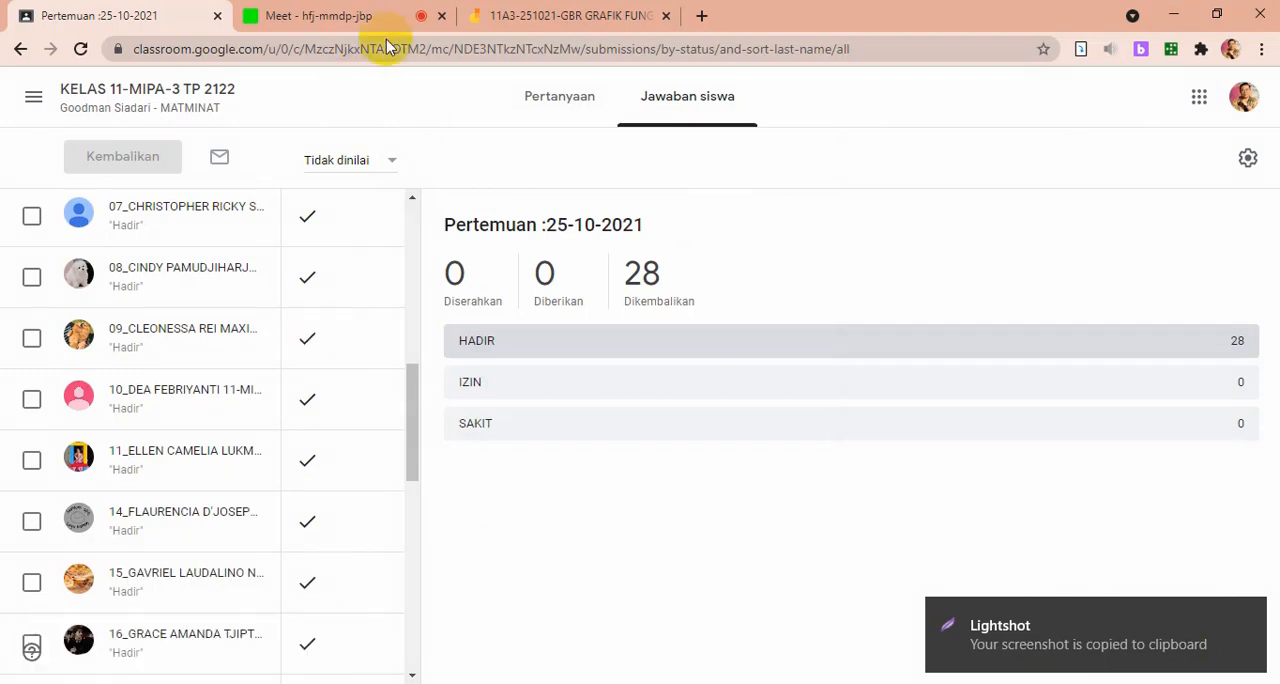
{"action": "left_click", "coordinate": [534, 20]}
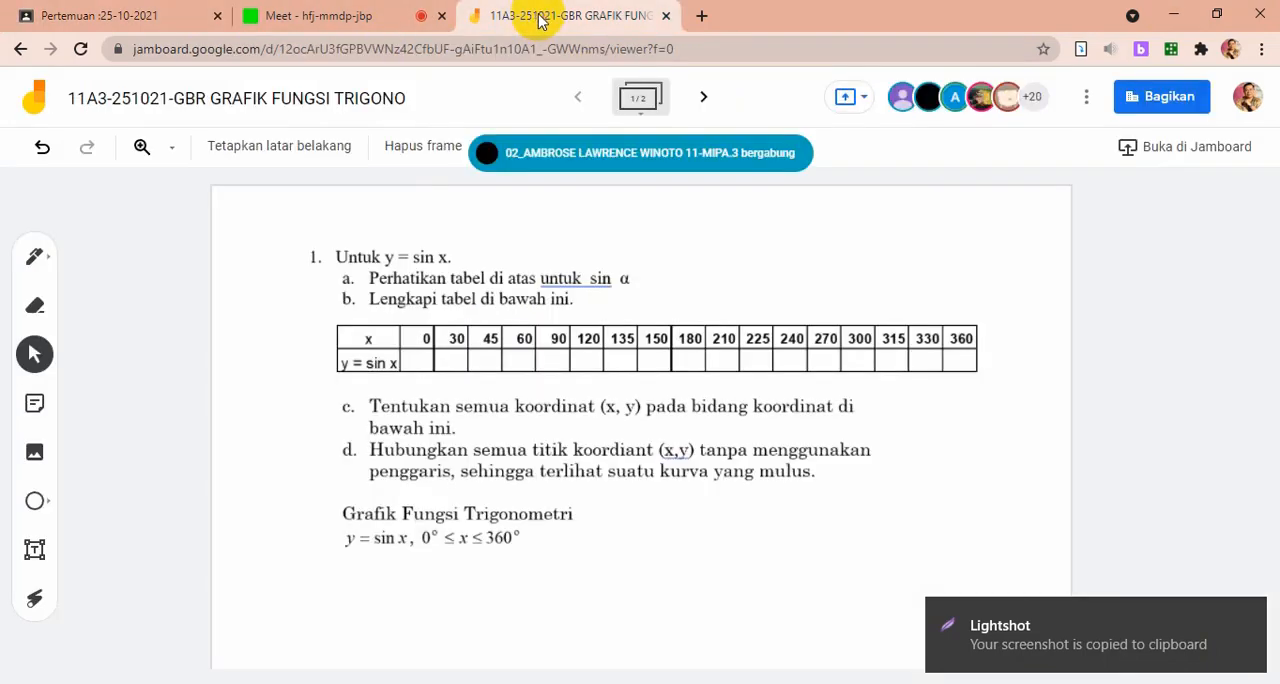
{"action": "left_click", "coordinate": [704, 103]}
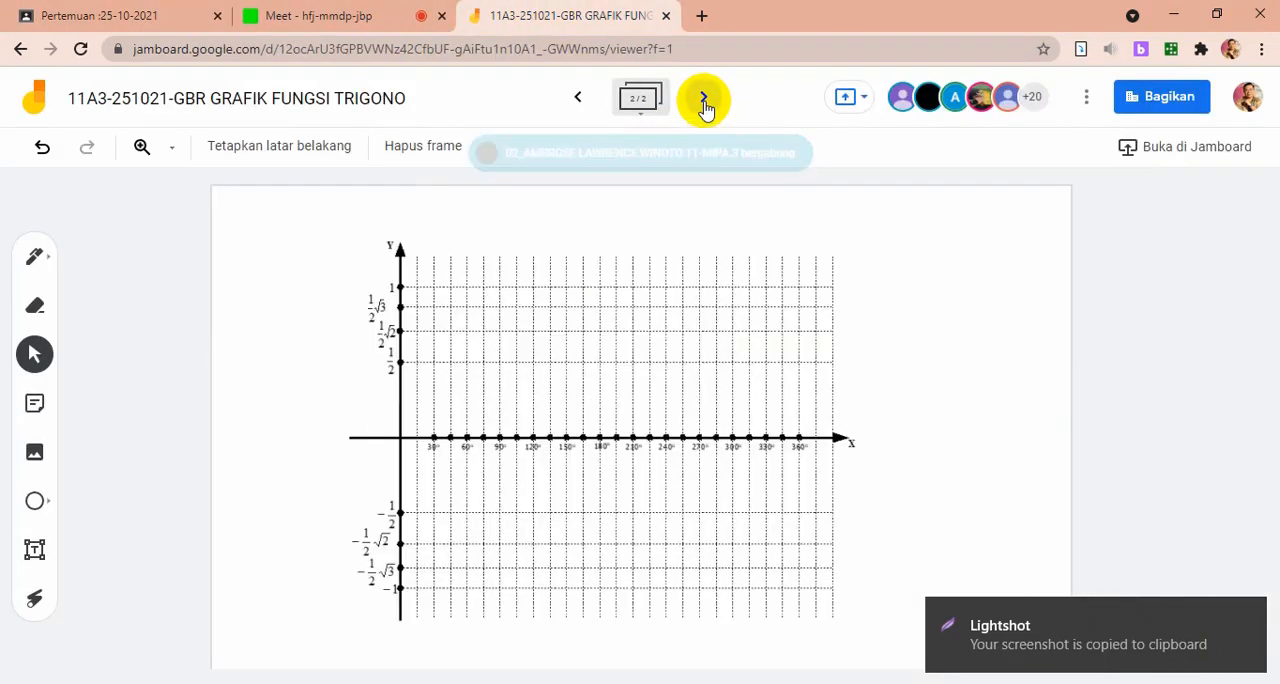
{"action": "left_click", "coordinate": [704, 103]}
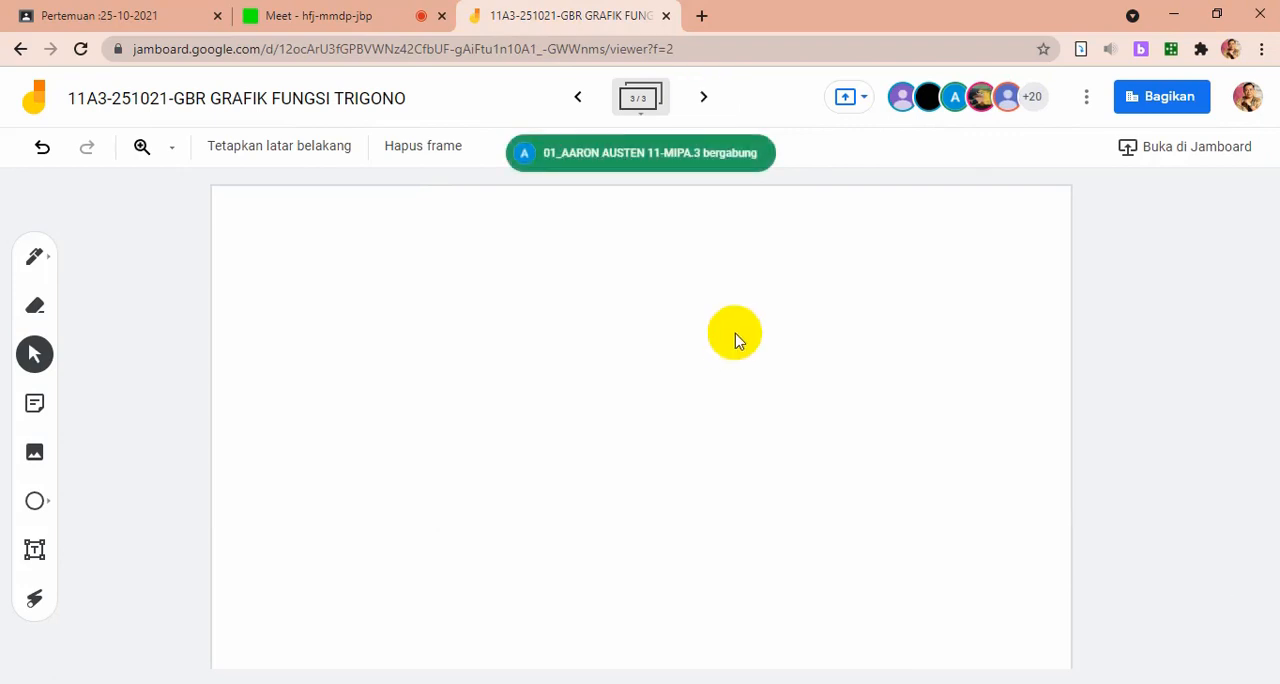
Paste the graph screenshot onto the third frame, move it toward the frame's upper-left corner and enlarge it
{"action": "key", "text": "ctrl+v"}
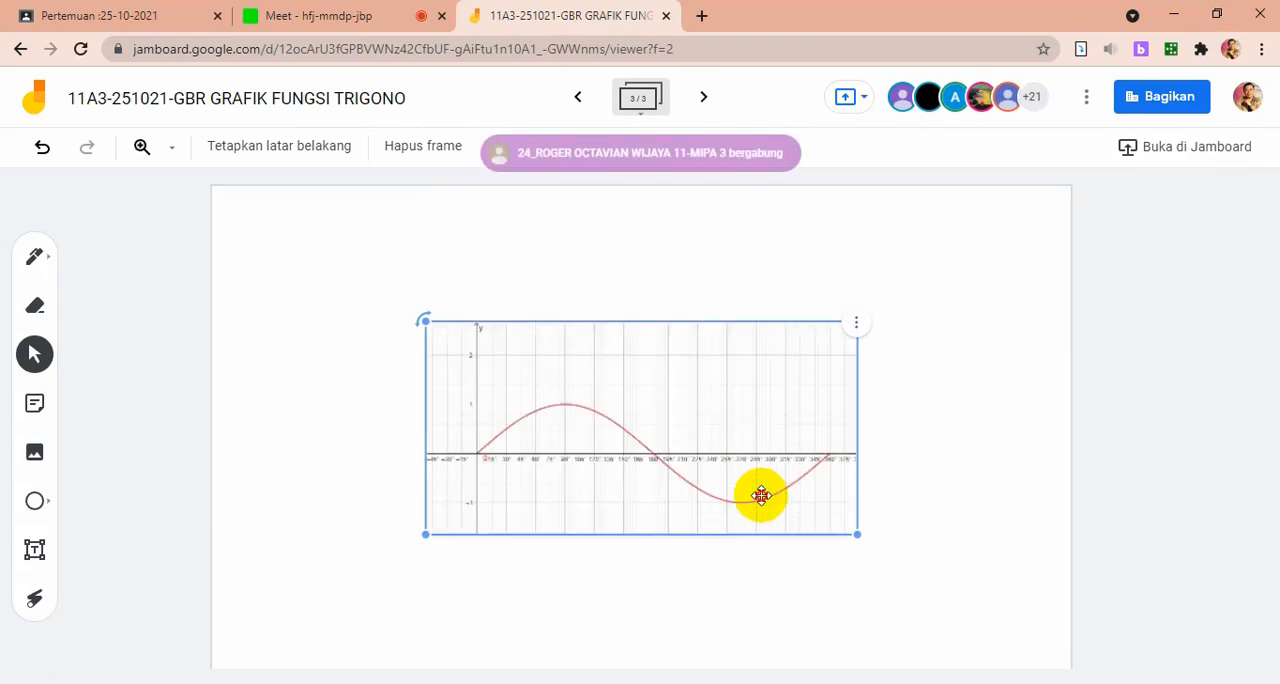
{"action": "left_click_drag", "start_coordinate": [761, 495], "coordinate": [614, 397]}
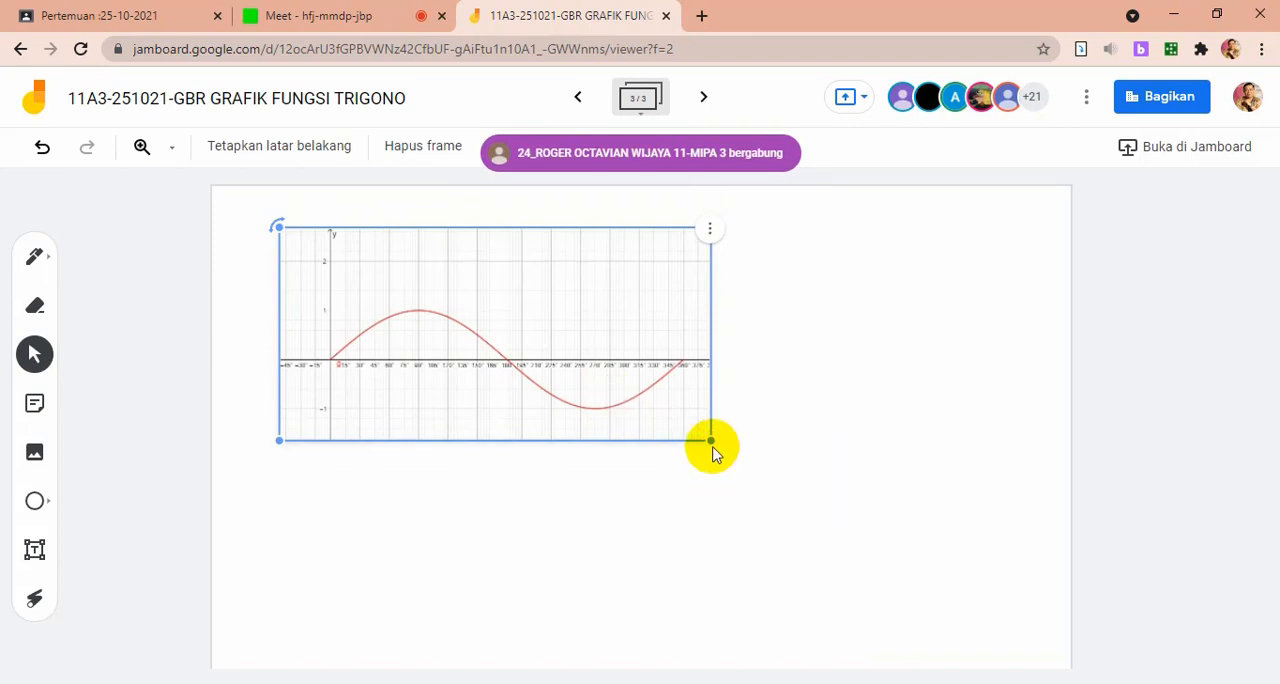
{"action": "left_click_drag", "start_coordinate": [711, 442], "coordinate": [843, 614]}
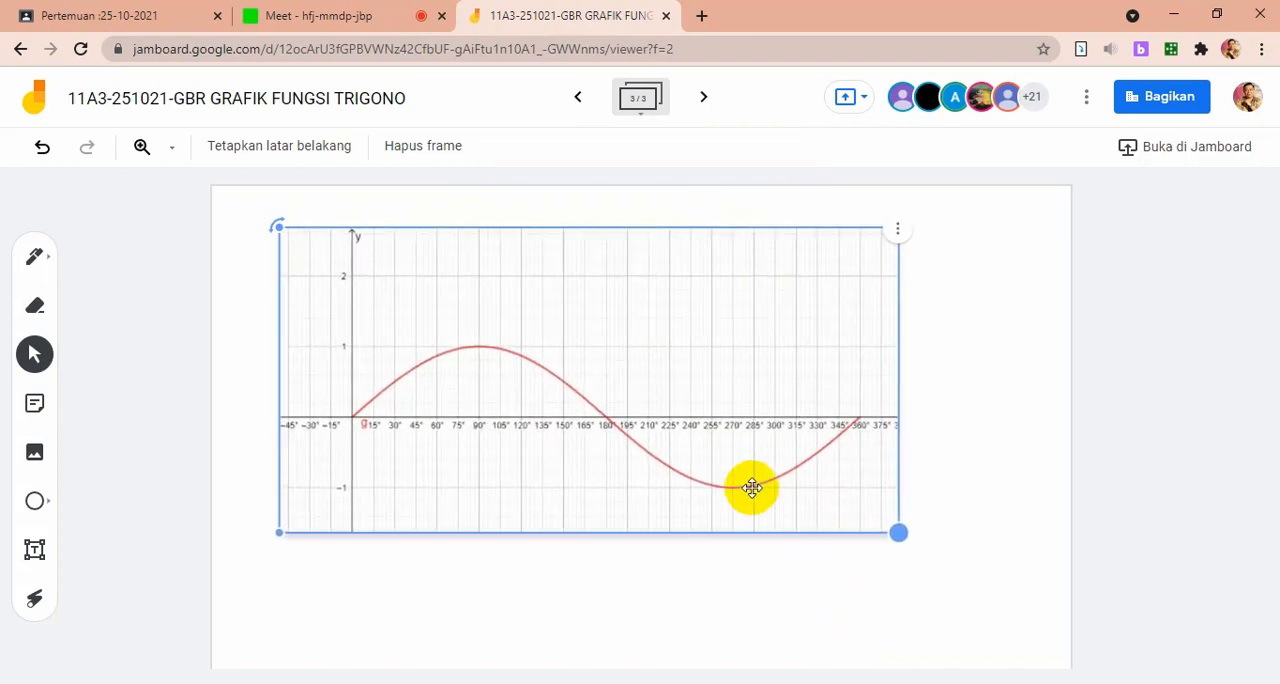
Move the sine graph image slightly down and toward the left edge of the third frame, and leave it deselected
{"action": "left_click_drag", "start_coordinate": [749, 489], "coordinate": [726, 534]}
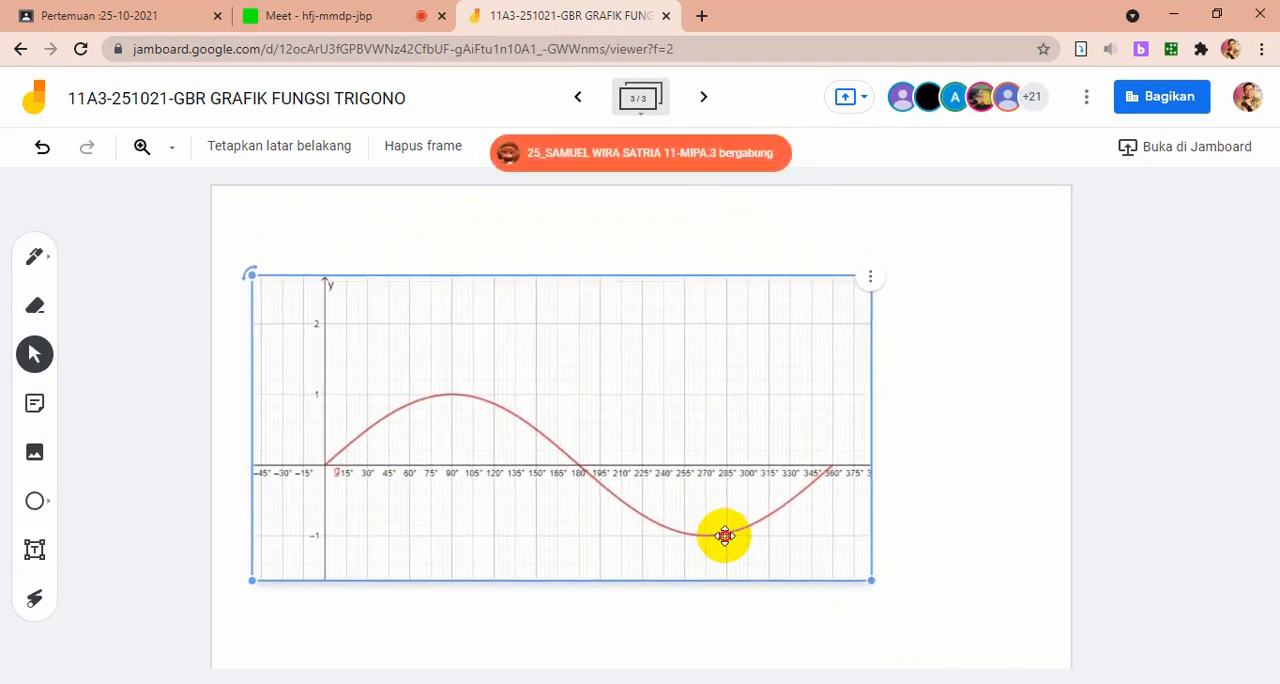
{"action": "left_click", "coordinate": [975, 425]}
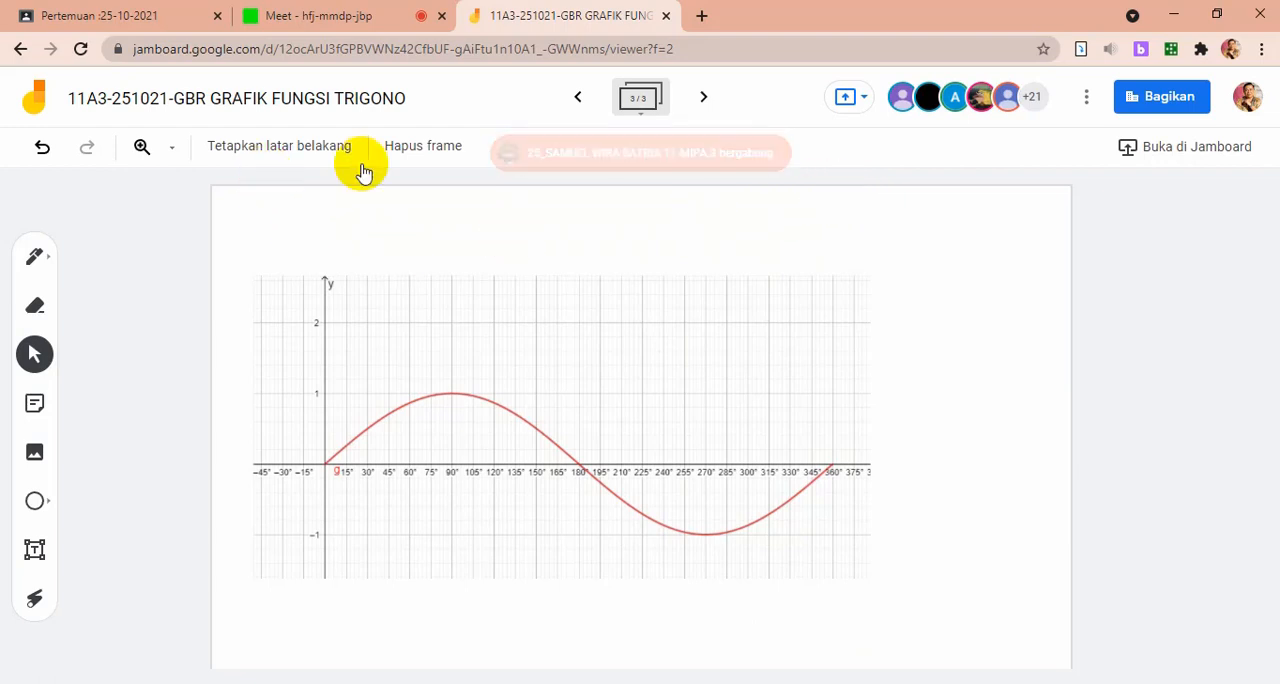
Review the y = sin x exercise on frame 1 and the blank coordinate grid on frame 2, and return to frame 3
{"action": "left_click", "coordinate": [578, 98]}
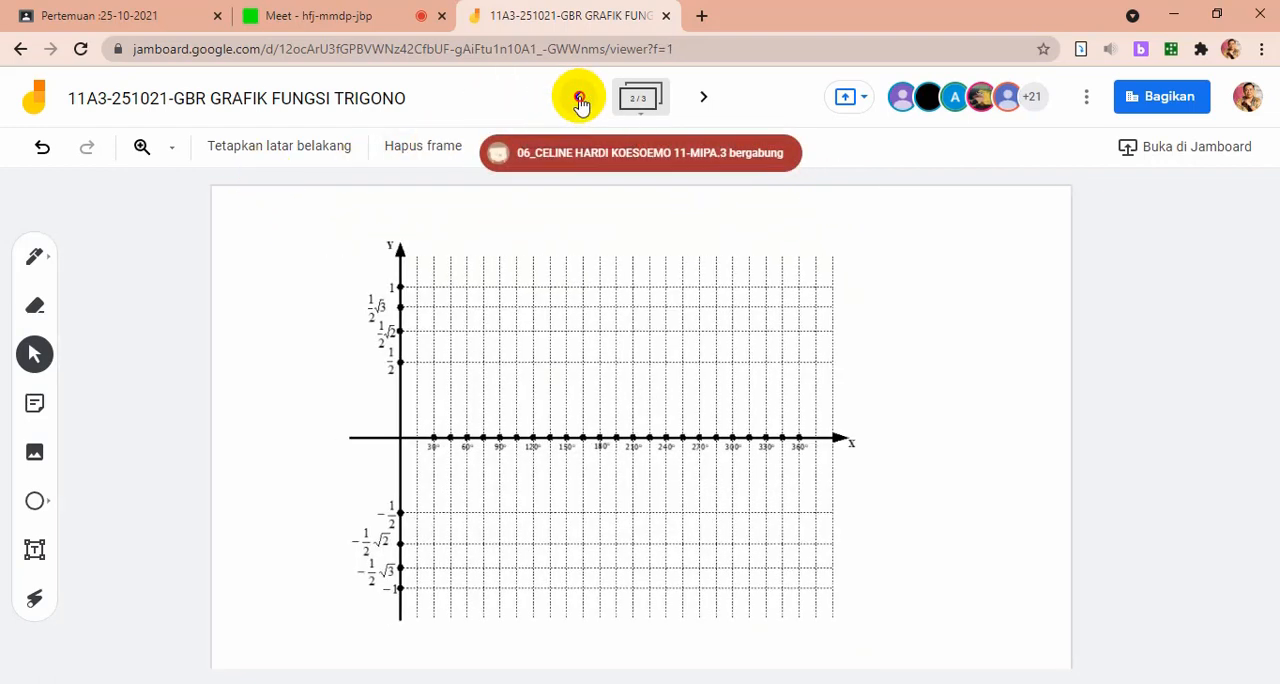
{"action": "left_click", "coordinate": [578, 98]}
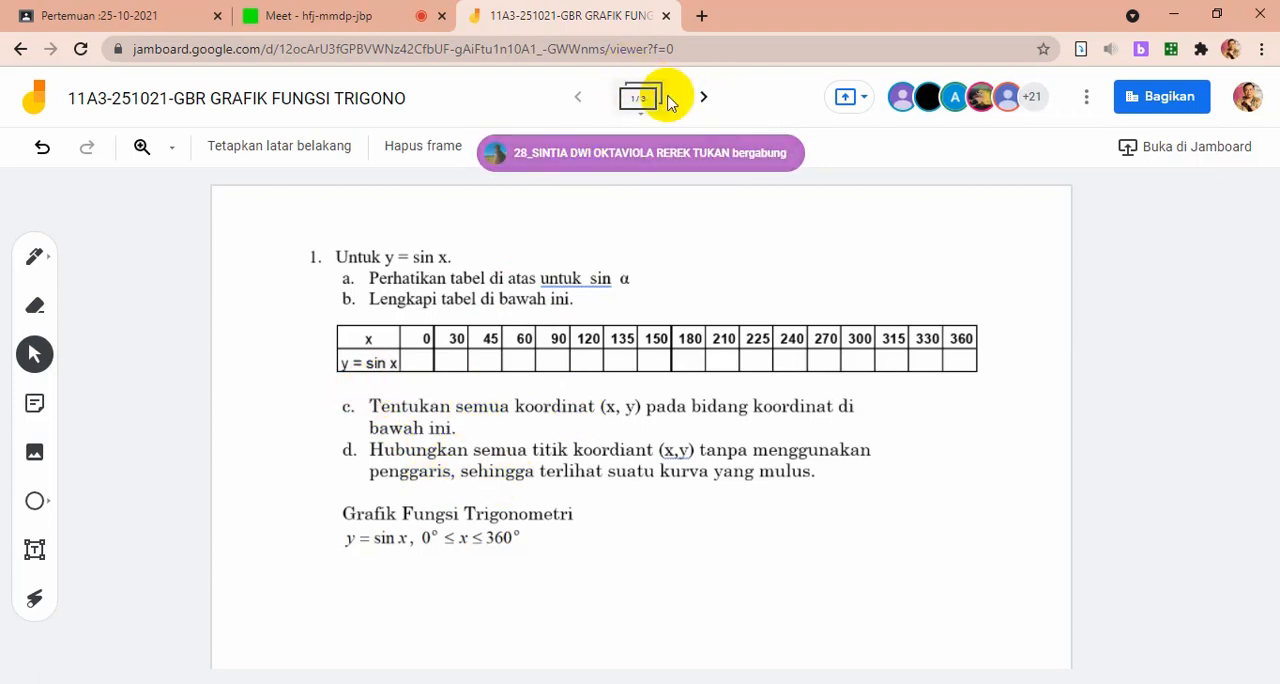
{"action": "left_click", "coordinate": [703, 98]}
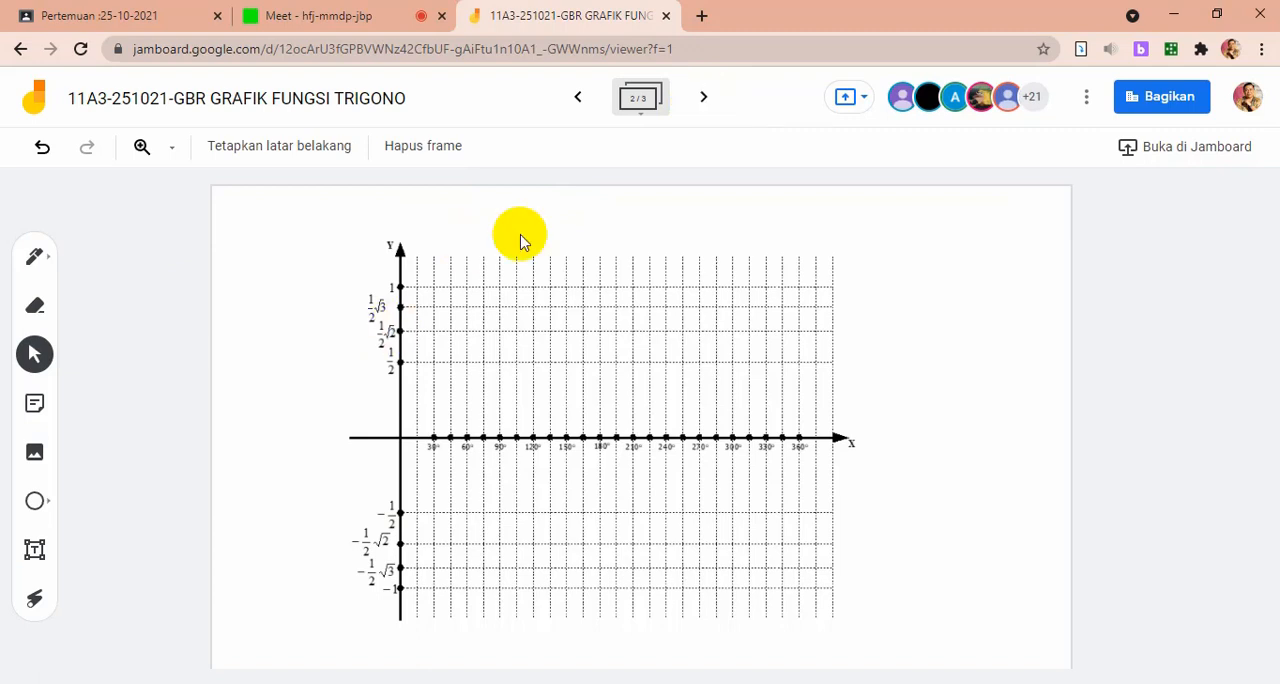
{"action": "left_click", "coordinate": [697, 93]}
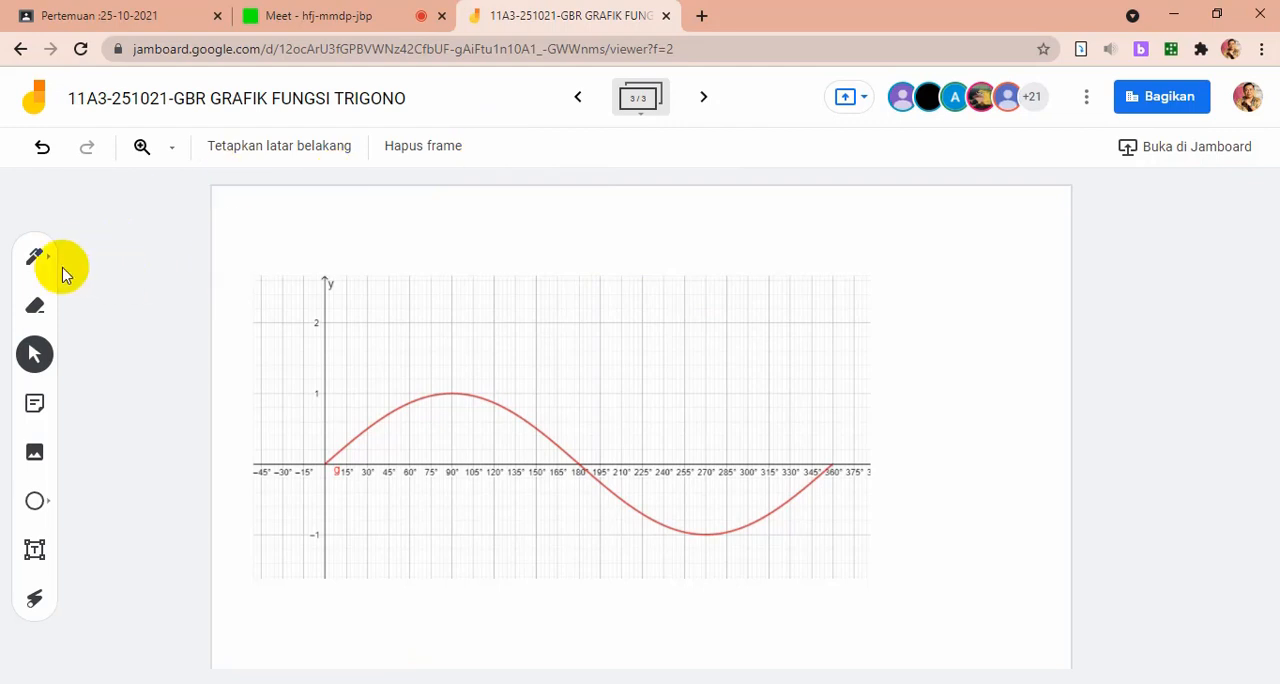
Handwrite the heading "Karakteristik Kurva" with the red pen in the blank area beside the sine graph
{"action": "left_click", "coordinate": [33, 260]}
{"action": "left_click", "coordinate": [34, 255]}
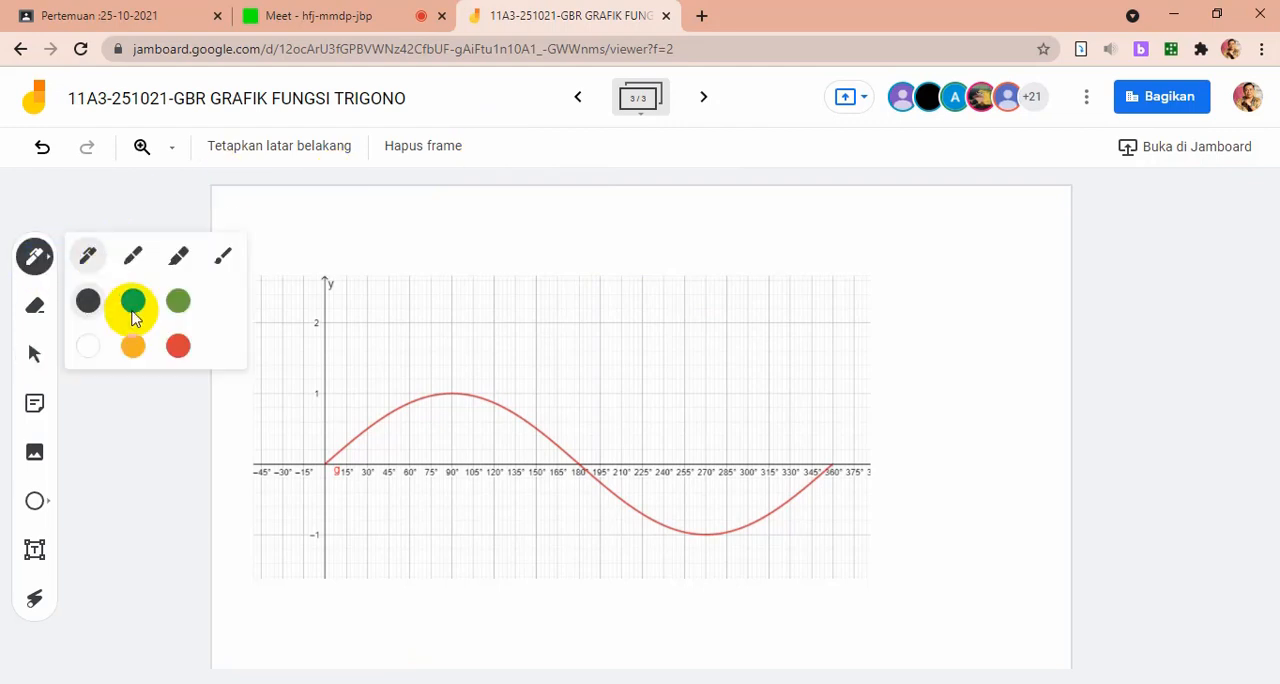
{"action": "left_click", "coordinate": [180, 350]}
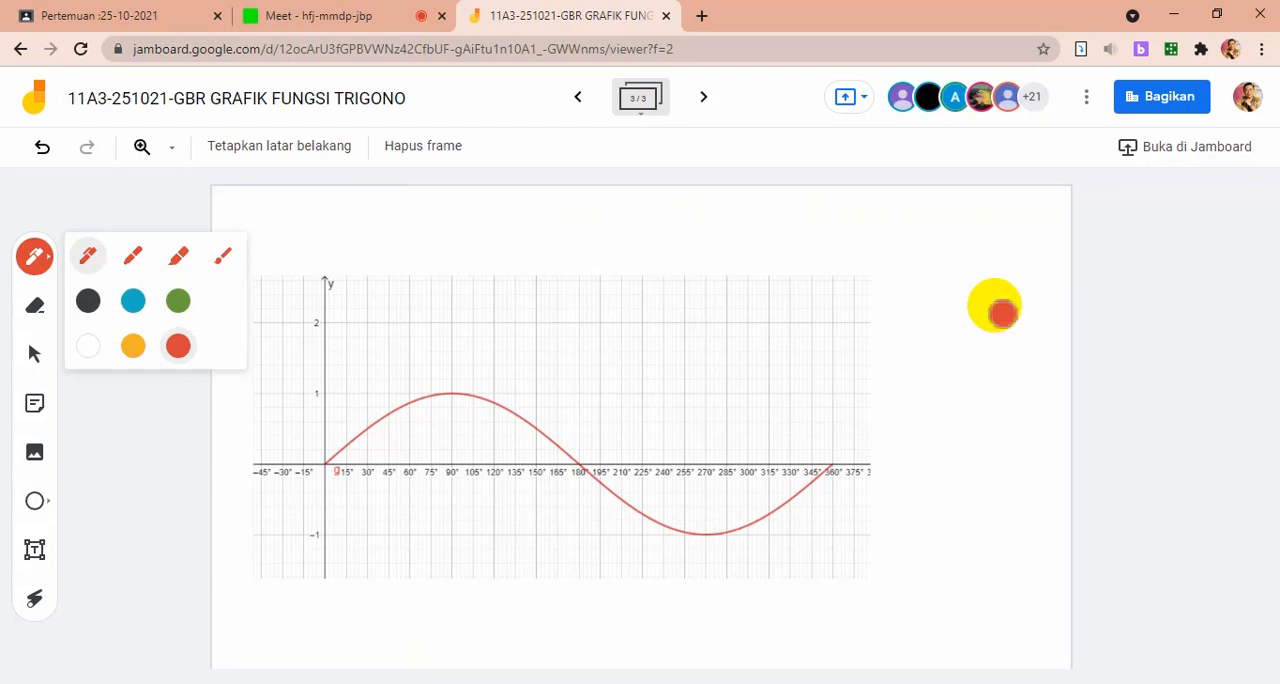
{"action": "mouse_move", "coordinate": [888, 219]}
{"action": "left_mouse_down"}
{"action": "mouse_move", "coordinate": [888, 236]}
{"action": "mouse_move", "coordinate": [951, 237]}
{"action": "left_mouse_up"}
{"action": "left_click_drag", "start_coordinate": [957, 228], "coordinate": [969, 240]}
{"action": "left_click_drag", "start_coordinate": [964, 230], "coordinate": [1025, 234]}
{"action": "left_click", "coordinate": [1005, 234]}
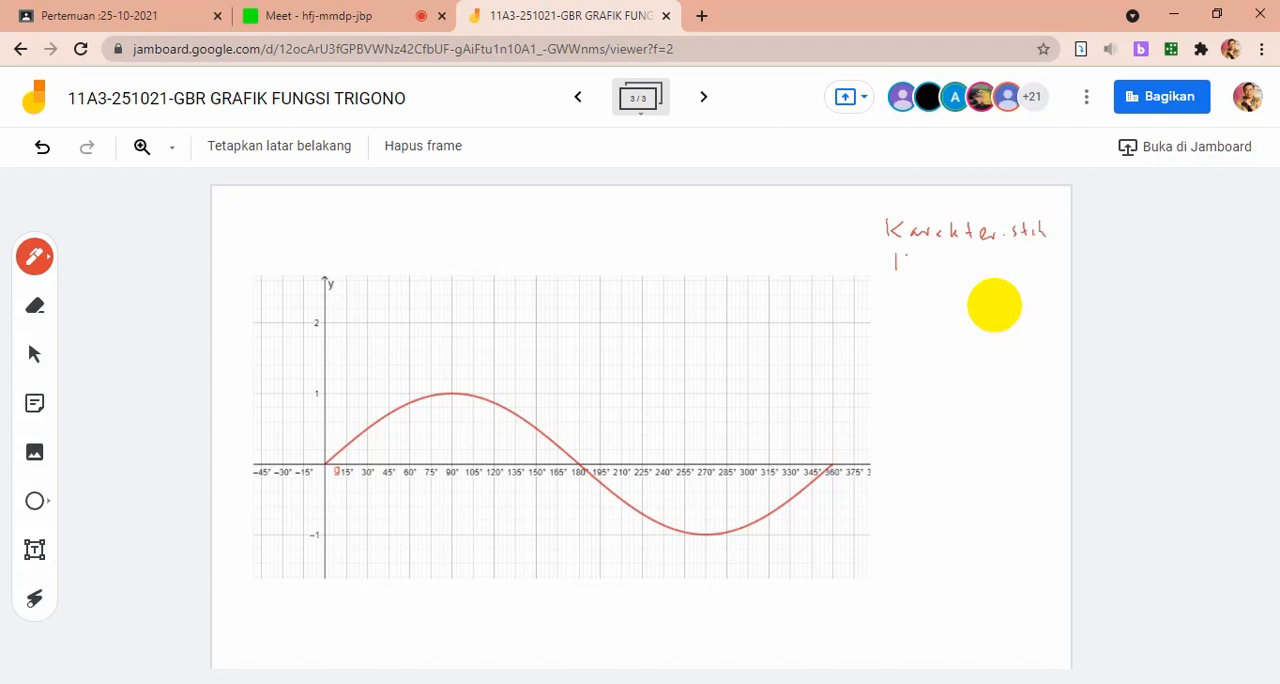
{"action": "left_click_drag", "start_coordinate": [908, 255], "coordinate": [910, 271]}
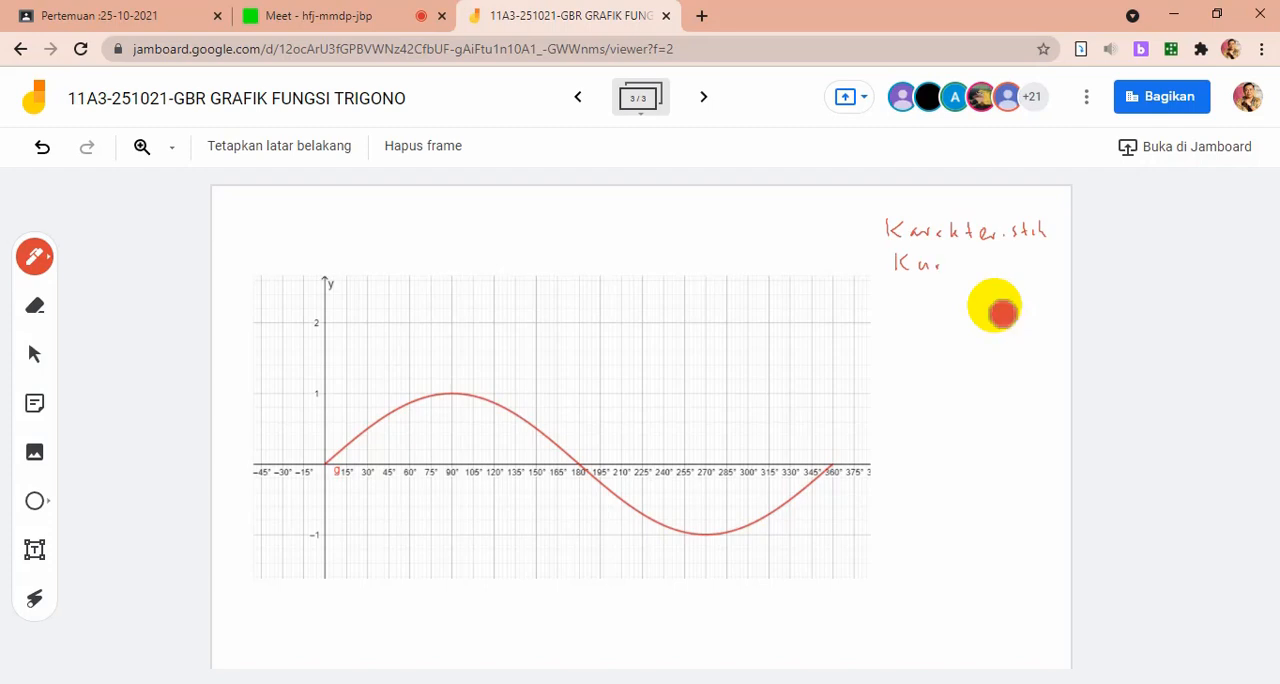
{"action": "left_click_drag", "start_coordinate": [968, 261], "coordinate": [969, 268]}
Handwrite "y = sin x" and the domain "0 ≤ x ≤ 360°" below the heading in red
{"action": "left_click_drag", "start_coordinate": [899, 288], "coordinate": [906, 299]}
{"action": "mouse_move", "coordinate": [913, 285]}
{"action": "left_mouse_down"}
{"action": "mouse_move", "coordinate": [900, 309]}
{"action": "mouse_move", "coordinate": [1002, 313]}
{"action": "left_mouse_up"}
{"action": "mouse_move", "coordinate": [994, 305]}
{"action": "left_mouse_down"}
{"action": "mouse_move", "coordinate": [1002, 313]}
{"action": "mouse_move", "coordinate": [947, 343]}
{"action": "left_mouse_up"}
{"action": "left_click_drag", "start_coordinate": [937, 348], "coordinate": [922, 335]}
{"action": "mouse_move", "coordinate": [1006, 326]}
{"action": "left_mouse_down"}
{"action": "mouse_move", "coordinate": [1010, 340]}
{"action": "mouse_move", "coordinate": [1048, 320]}
{"action": "left_mouse_up"}
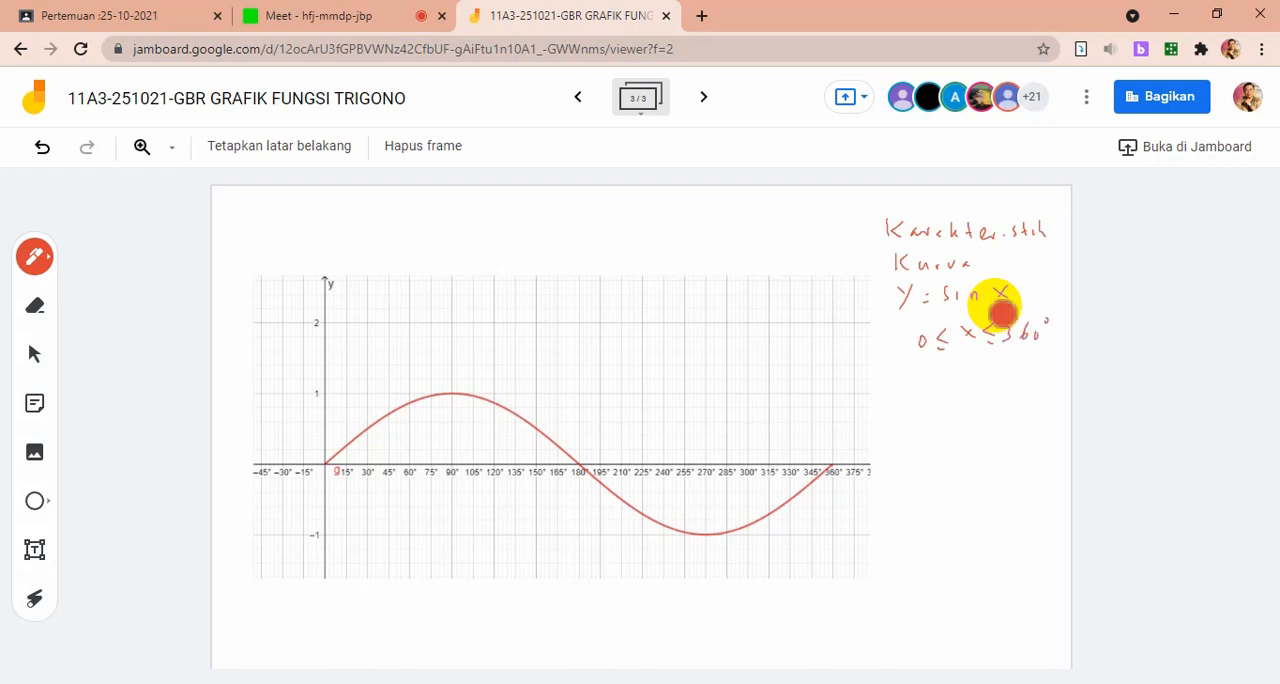
Handwrite characteristics 1 "Ymaks = 1" and 2 "Ymin = -1" with circled numbers below the domain
{"action": "mouse_move", "coordinate": [893, 377]}
{"action": "left_mouse_down"}
{"action": "mouse_move", "coordinate": [884, 391]}
{"action": "mouse_move", "coordinate": [907, 381]}
{"action": "mouse_move", "coordinate": [886, 378]}
{"action": "mouse_move", "coordinate": [925, 395]}
{"action": "mouse_move", "coordinate": [1017, 392]}
{"action": "left_mouse_up"}
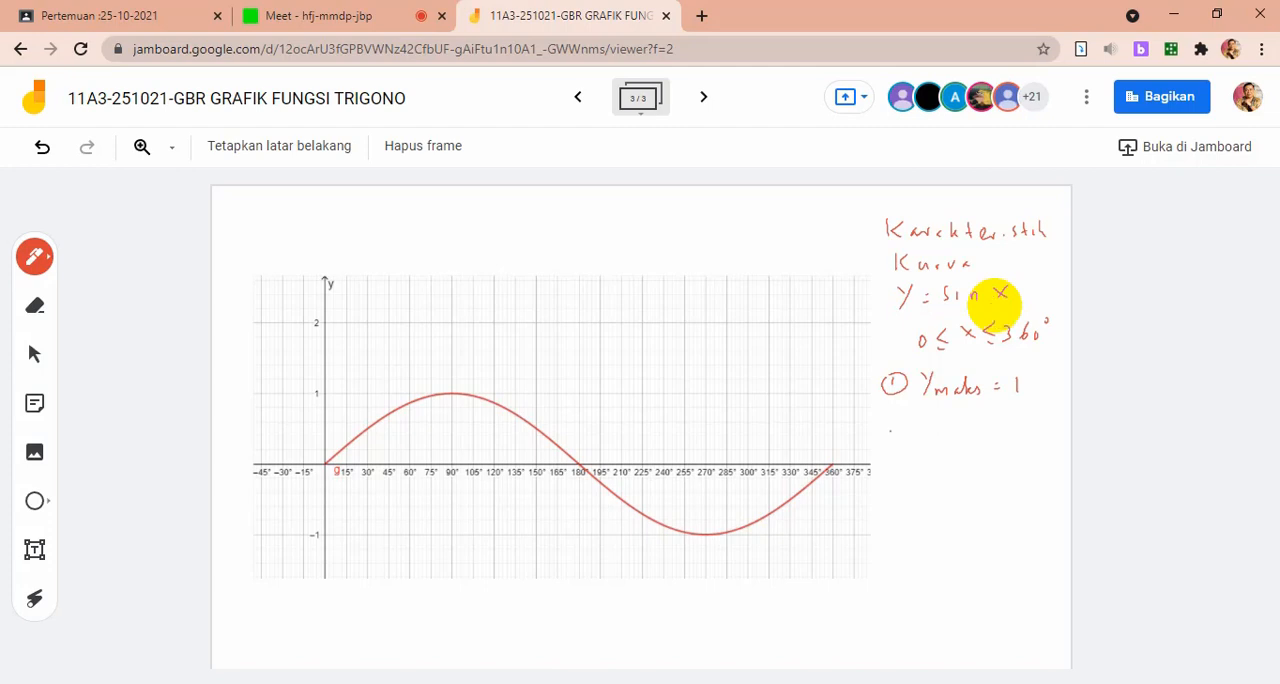
{"action": "mouse_move", "coordinate": [888, 428]}
{"action": "left_mouse_down"}
{"action": "mouse_move", "coordinate": [900, 445]}
{"action": "mouse_move", "coordinate": [904, 426]}
{"action": "mouse_move", "coordinate": [929, 433]}
{"action": "left_mouse_up"}
{"action": "mouse_move", "coordinate": [936, 420]}
{"action": "left_mouse_down"}
{"action": "mouse_move", "coordinate": [923, 450]}
{"action": "mouse_move", "coordinate": [960, 446]}
{"action": "left_mouse_up"}
{"action": "left_click_drag", "start_coordinate": [968, 437], "coordinate": [1003, 439]}
{"action": "left_click_drag", "start_coordinate": [994, 446], "coordinate": [1033, 446]}
Handwrite the range "-1 ≤ sin x ≤ 1" below the minimum value
{"action": "mouse_move", "coordinate": [959, 475]}
{"action": "left_mouse_down"}
{"action": "mouse_move", "coordinate": [956, 491]}
{"action": "mouse_move", "coordinate": [999, 491]}
{"action": "left_mouse_up"}
{"action": "mouse_move", "coordinate": [999, 480]}
{"action": "left_mouse_down"}
{"action": "mouse_move", "coordinate": [991, 491]}
{"action": "mouse_move", "coordinate": [1024, 495]}
{"action": "left_mouse_up"}
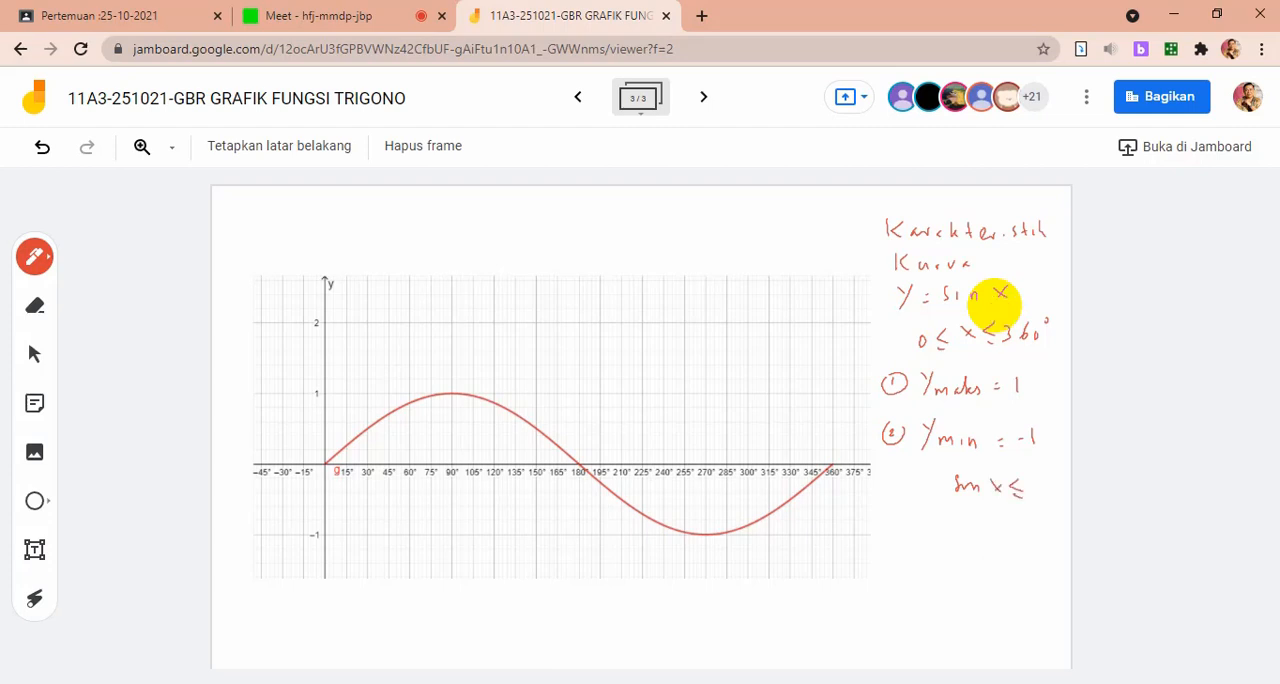
{"action": "mouse_move", "coordinate": [936, 477]}
{"action": "left_mouse_down"}
{"action": "mouse_move", "coordinate": [933, 498]}
{"action": "mouse_move", "coordinate": [902, 490]}
{"action": "left_mouse_up"}
{"action": "left_click_drag", "start_coordinate": [909, 484], "coordinate": [909, 498]}
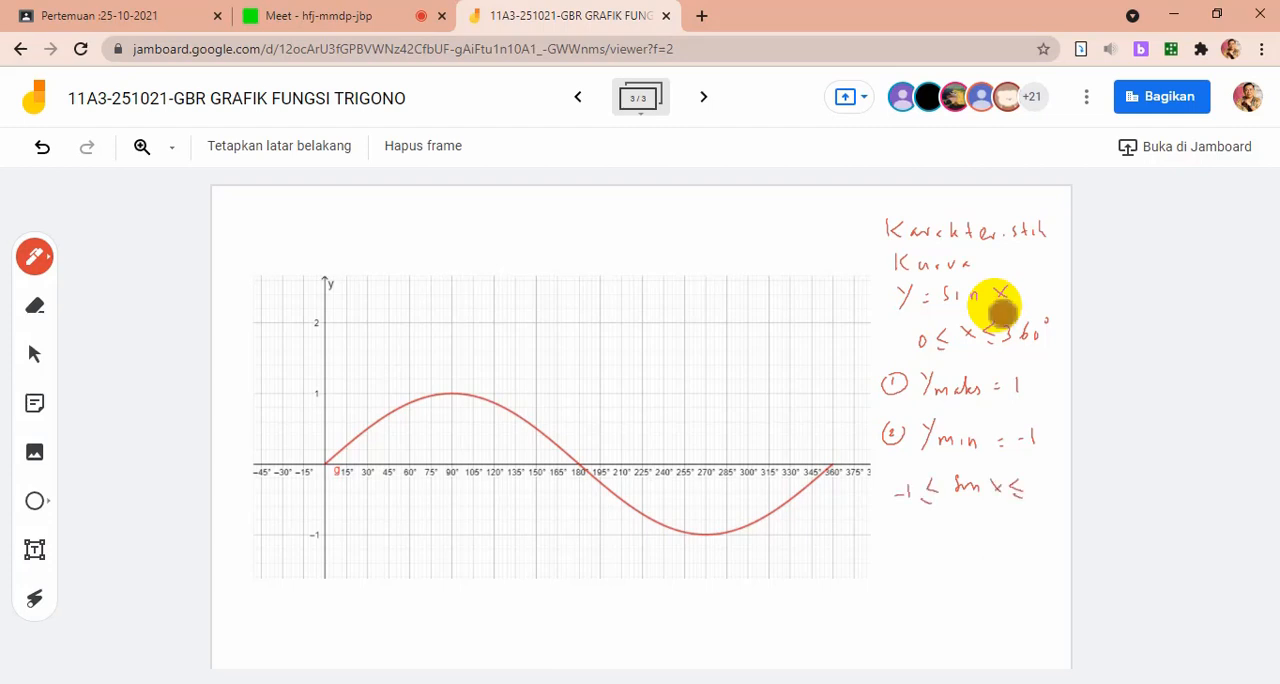
{"action": "left_click_drag", "start_coordinate": [1040, 478], "coordinate": [1040, 494]}
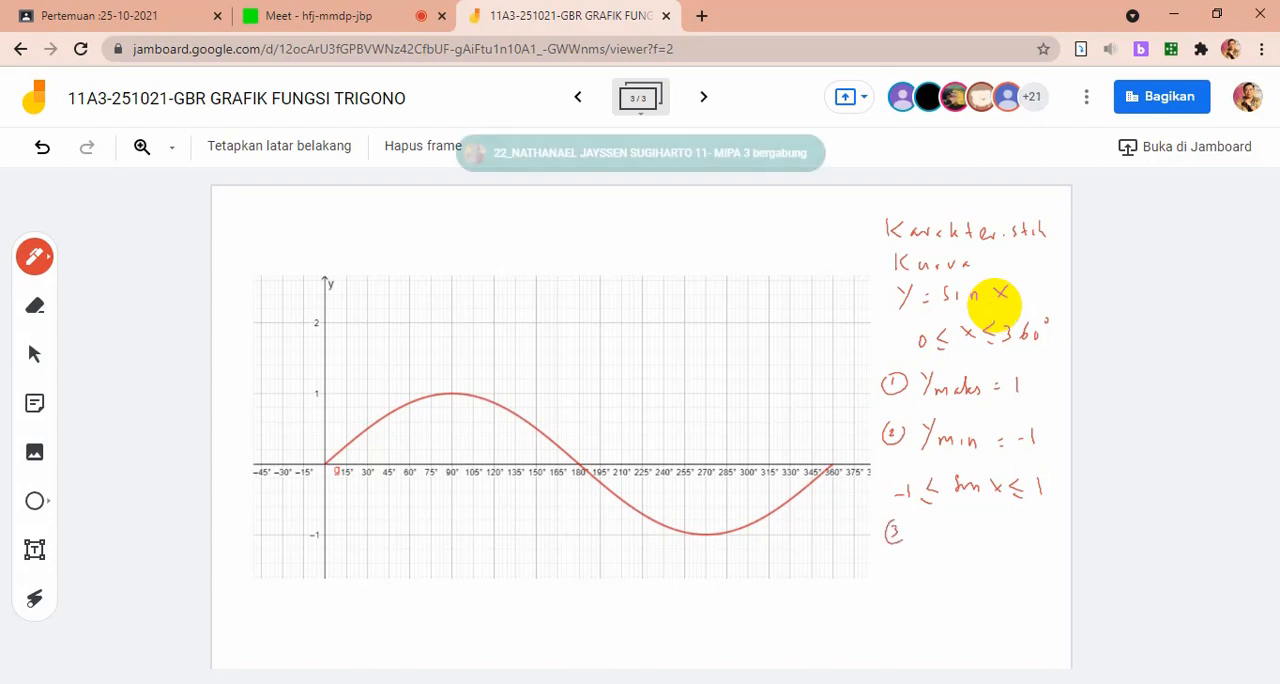
Handwrite characteristic 3 "Titik asal (0,0)" with "arah naik", erasing the stray k, and mark the curve's rising start with an arrowhead
{"action": "left_click", "coordinate": [1002, 313]}
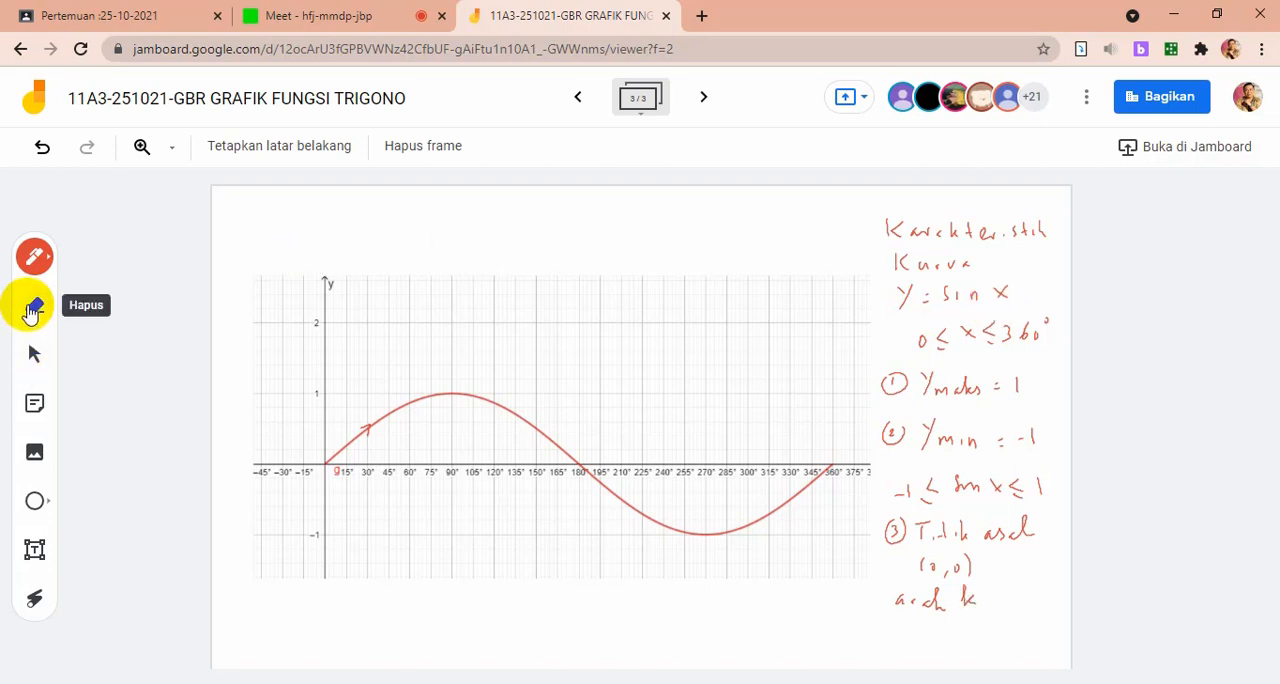
{"action": "left_click", "coordinate": [34, 310]}
{"action": "left_click_drag", "start_coordinate": [957, 604], "coordinate": [978, 594]}
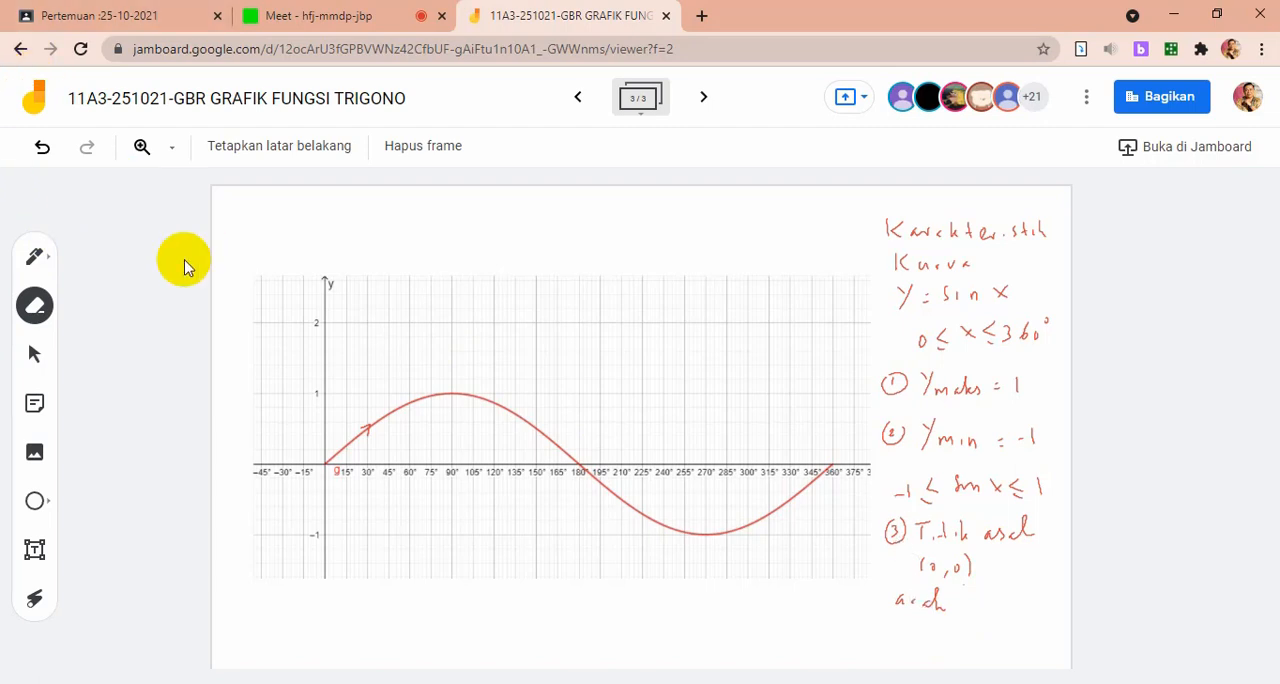
{"action": "left_click", "coordinate": [35, 256]}
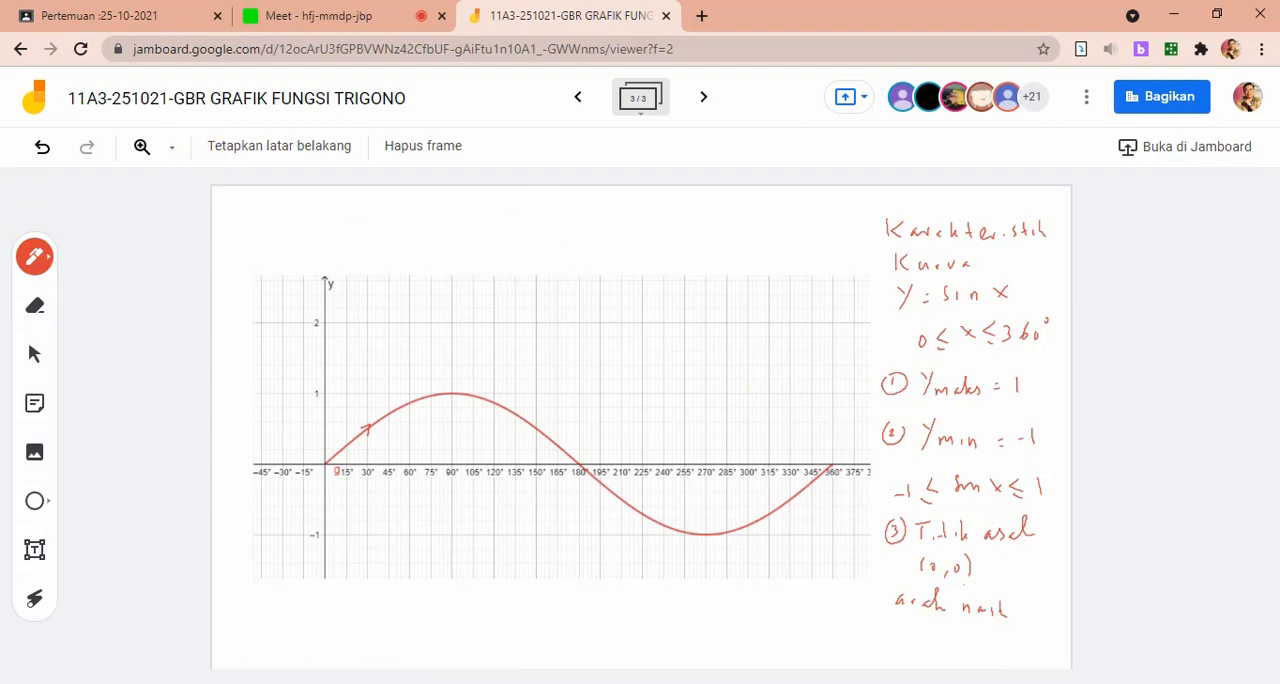
Switch to GeoGebra and change the definition of function f to sin(2x π / 180), closing its settings
{"action": "key", "text": "alt+Tab"}
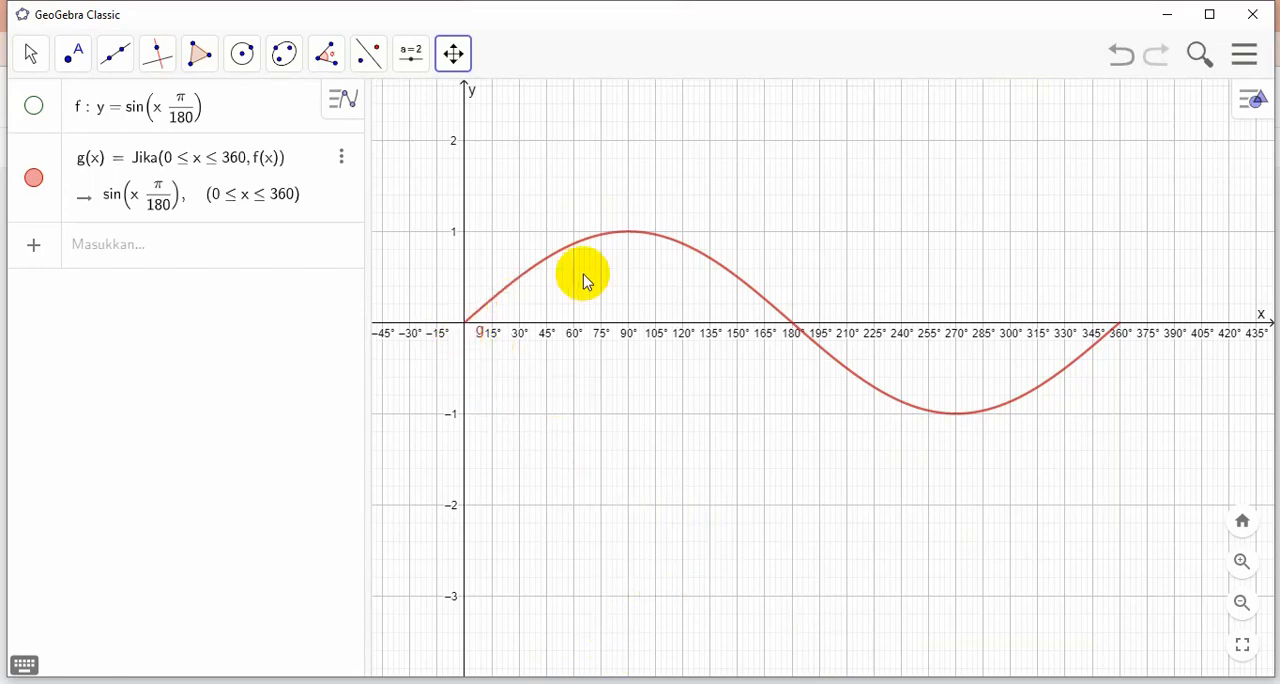
{"action": "left_click", "coordinate": [170, 115]}
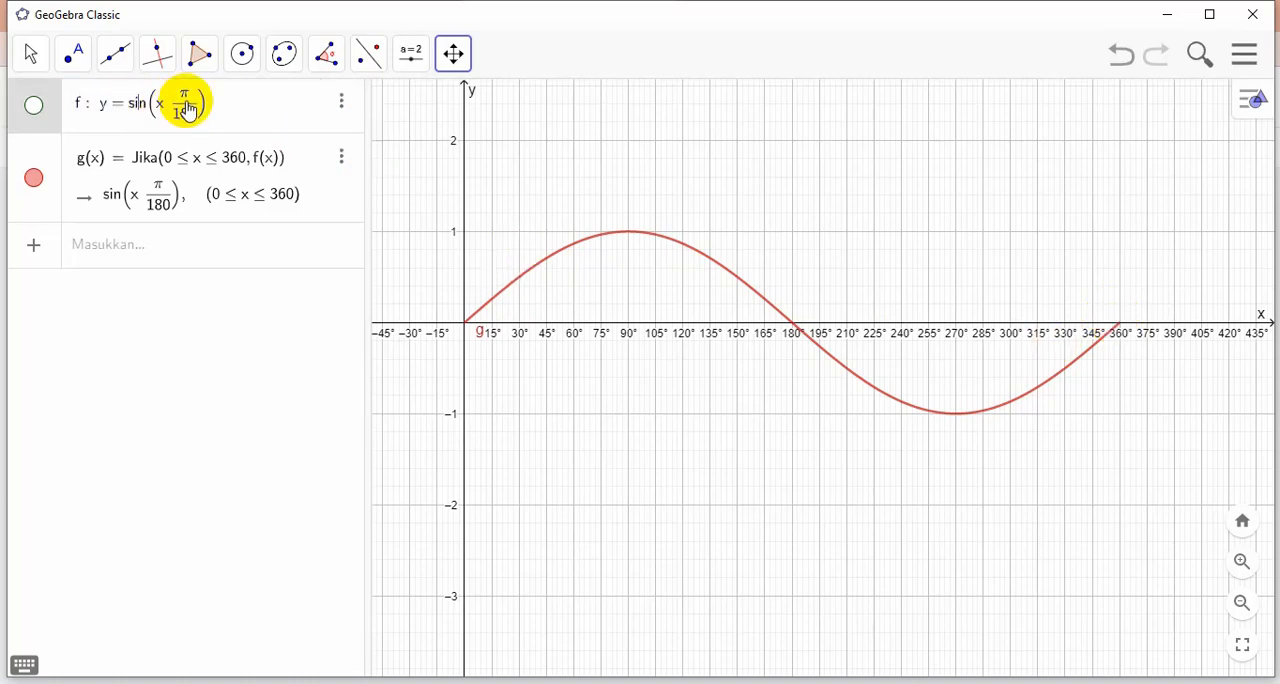
{"action": "left_click", "coordinate": [340, 101]}
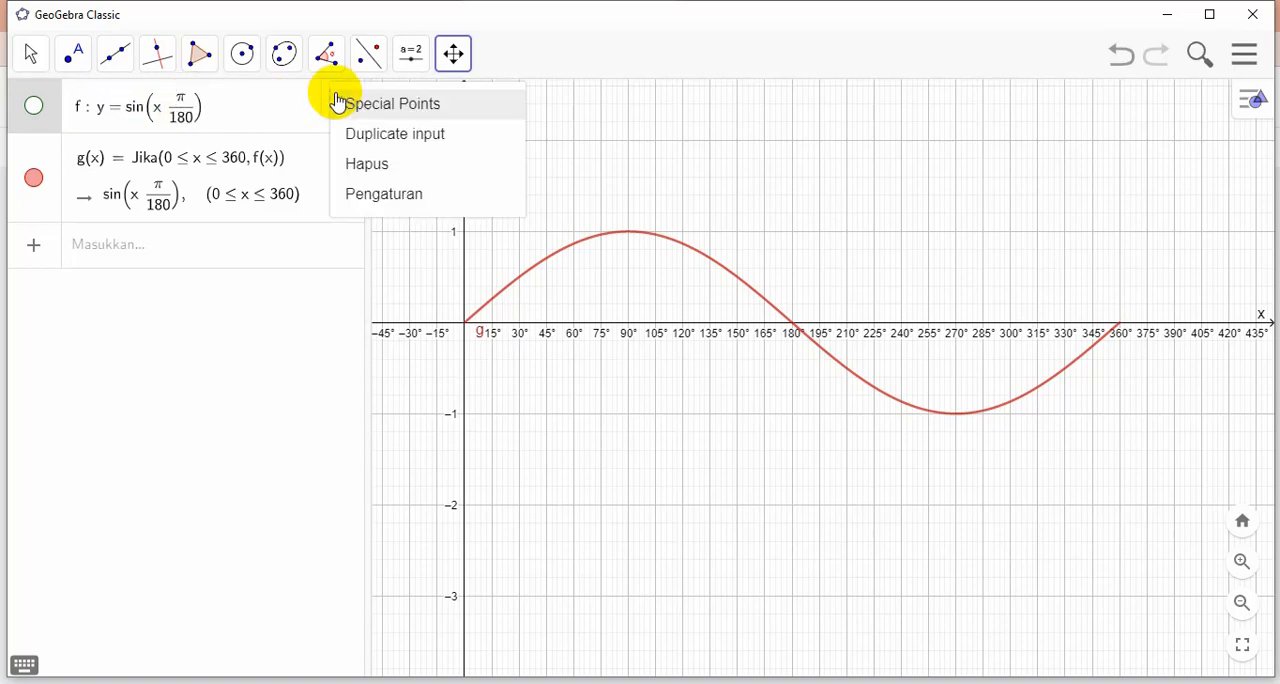
{"action": "left_click", "coordinate": [385, 195]}
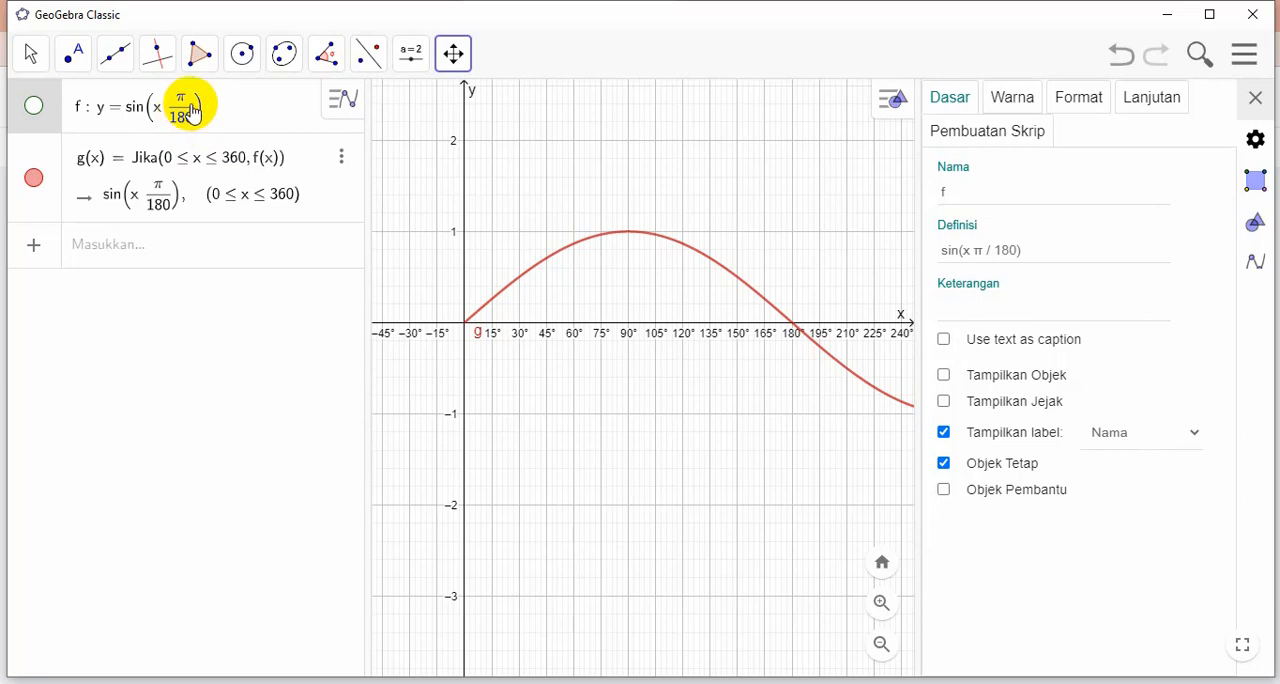
{"action": "left_click", "coordinate": [958, 252]}
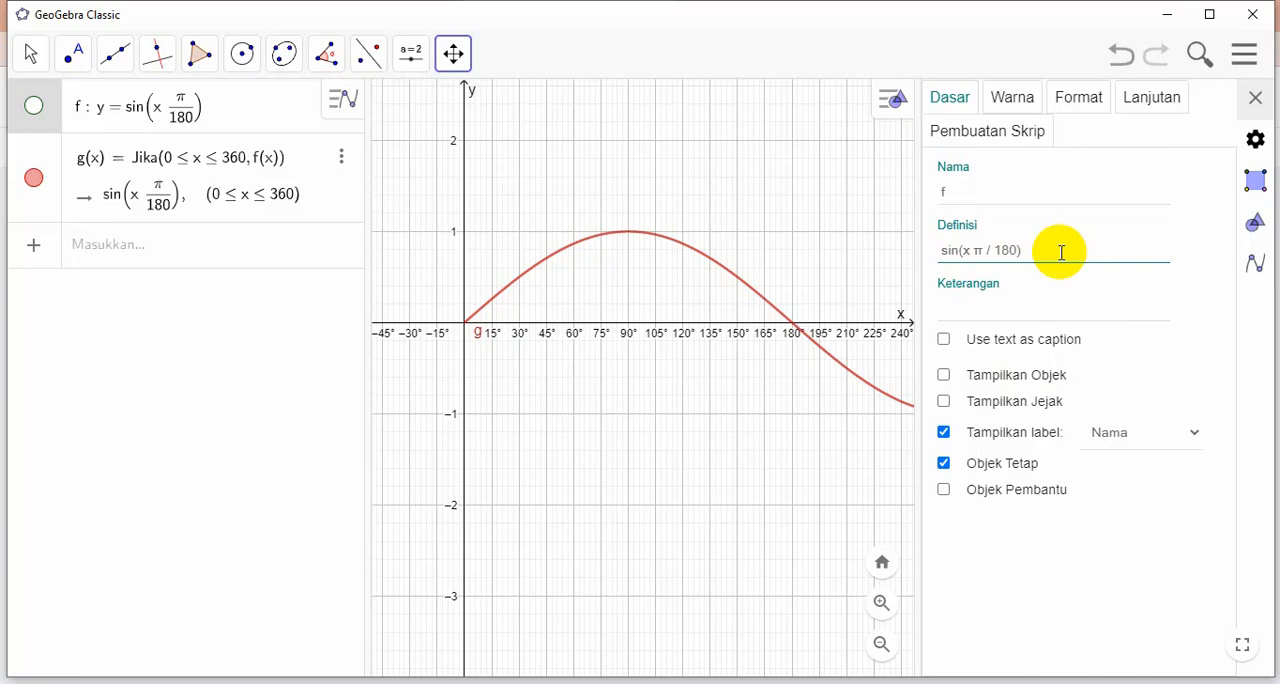
{"action": "type", "text": "2*"}
{"action": "key", "text": "Return"}
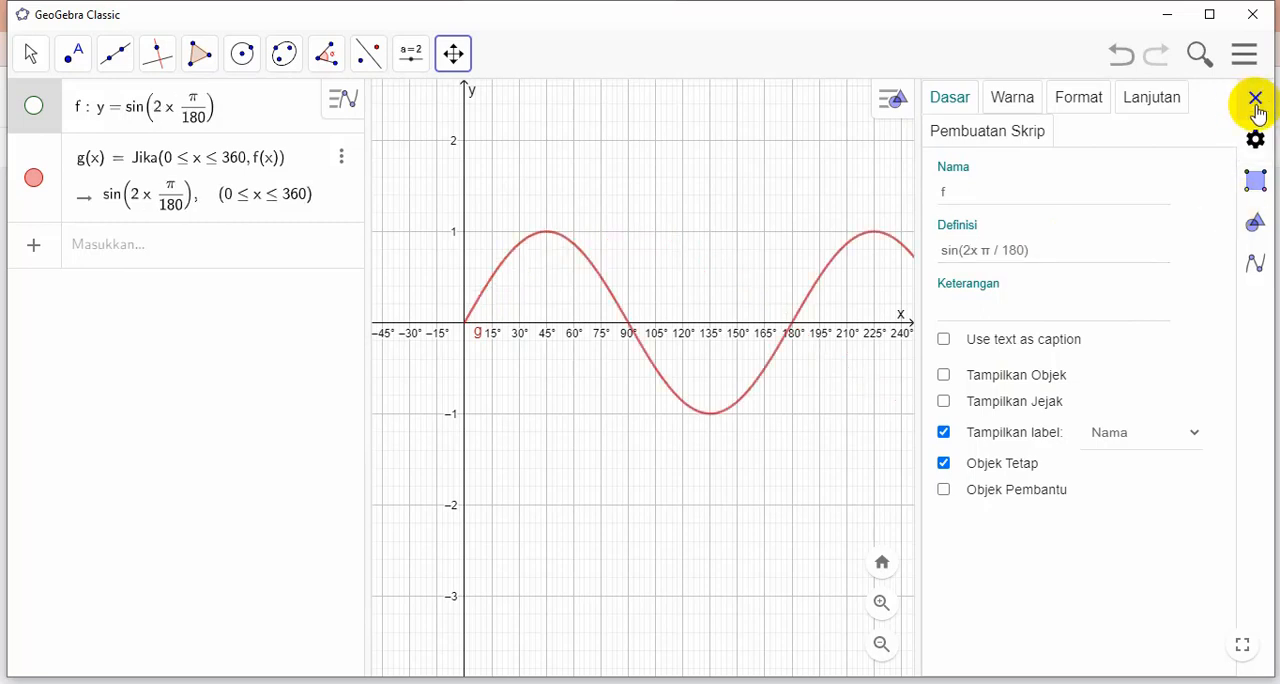
{"action": "left_click", "coordinate": [1255, 99]}
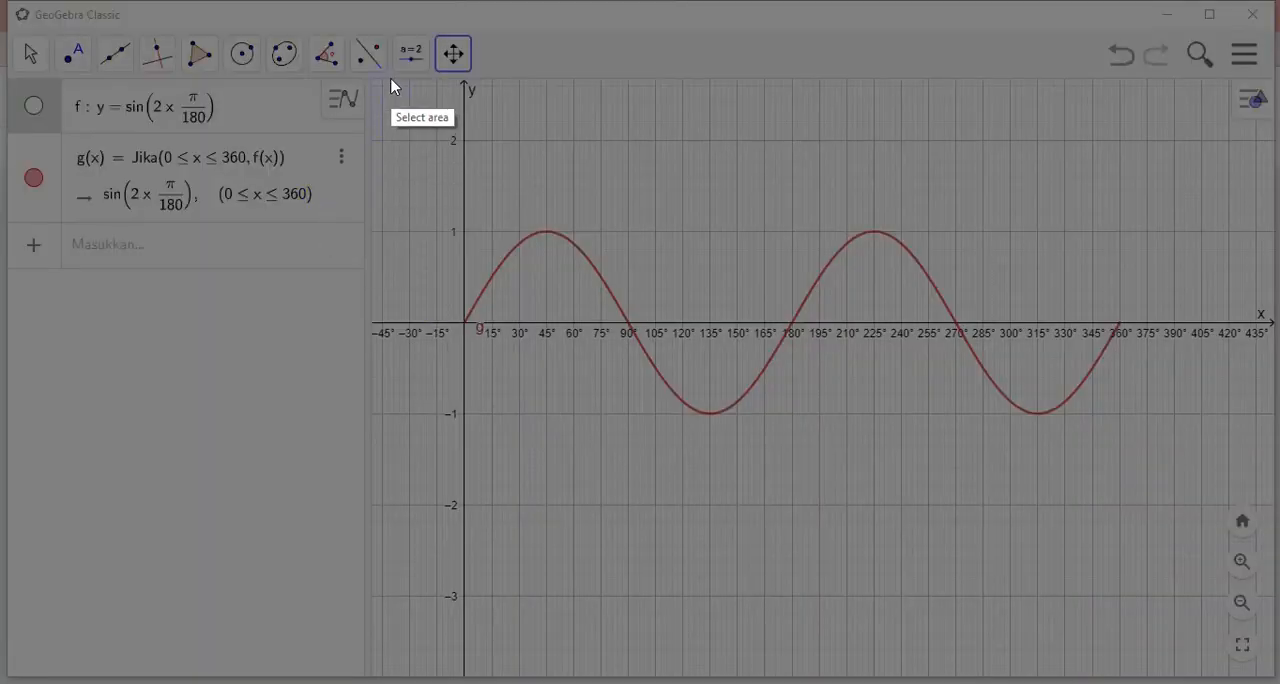
Capture an 848 × 444 pixel area around the sin 2x curve and copy the screenshot to the clipboard
{"action": "mouse_move", "coordinate": [390, 78]}
{"action": "left_mouse_down"}
{"action": "mouse_move", "coordinate": [912, 136]}
{"action": "mouse_move", "coordinate": [1145, 346]}
{"action": "mouse_move", "coordinate": [1190, 526]}
{"action": "mouse_move", "coordinate": [1186, 495]}
{"action": "left_mouse_up"}
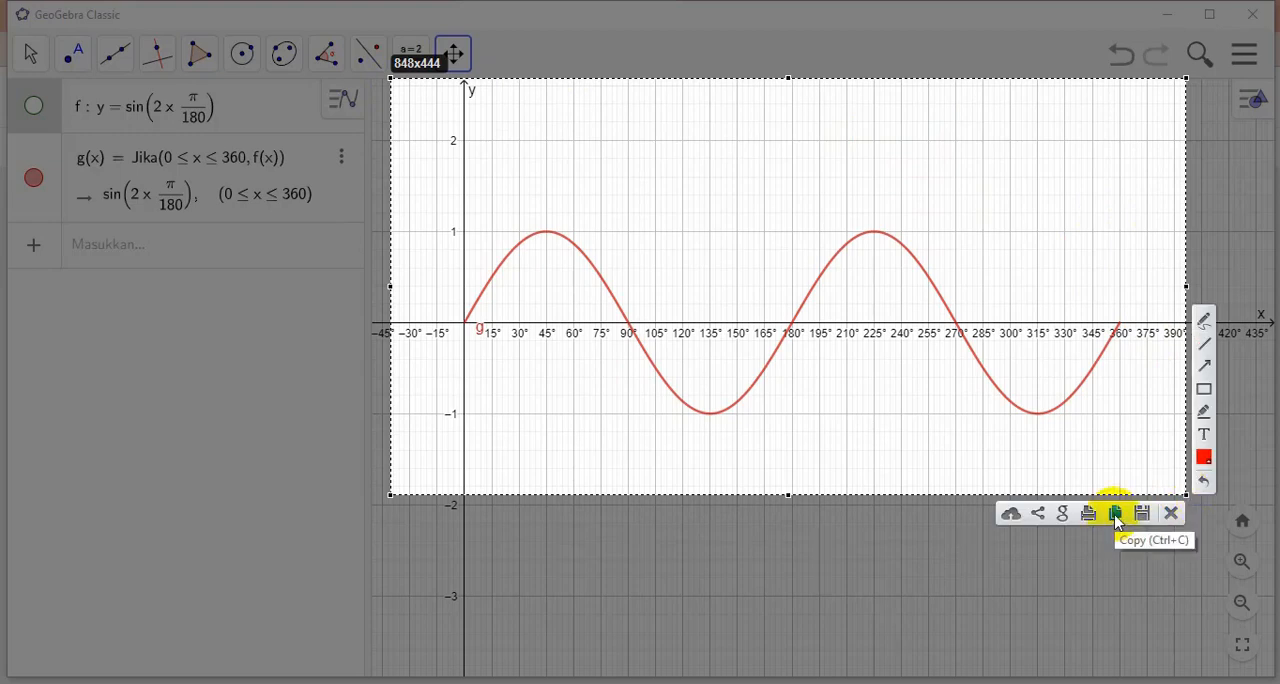
{"action": "left_click", "coordinate": [1116, 515]}
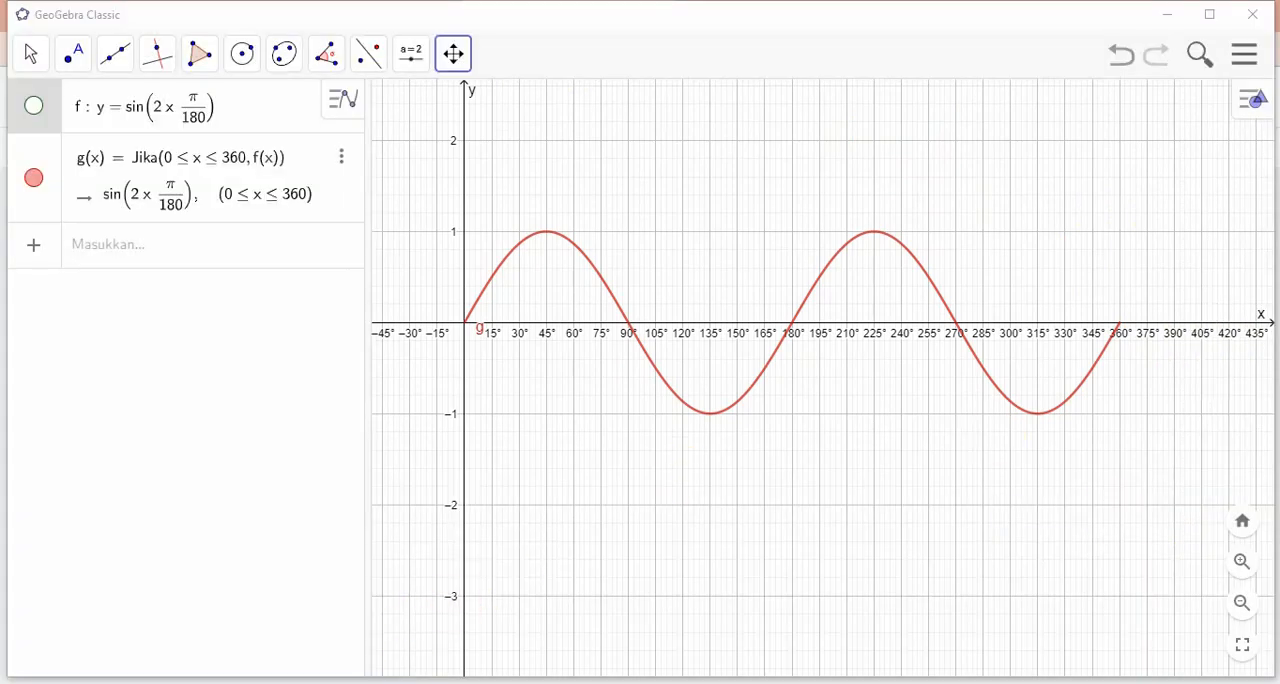
Switch back to the Jamboard, paste the sin 2x graph onto a new fourth frame, enlarge it and move it up
{"action": "mouse_move", "coordinate": [355, 635]}
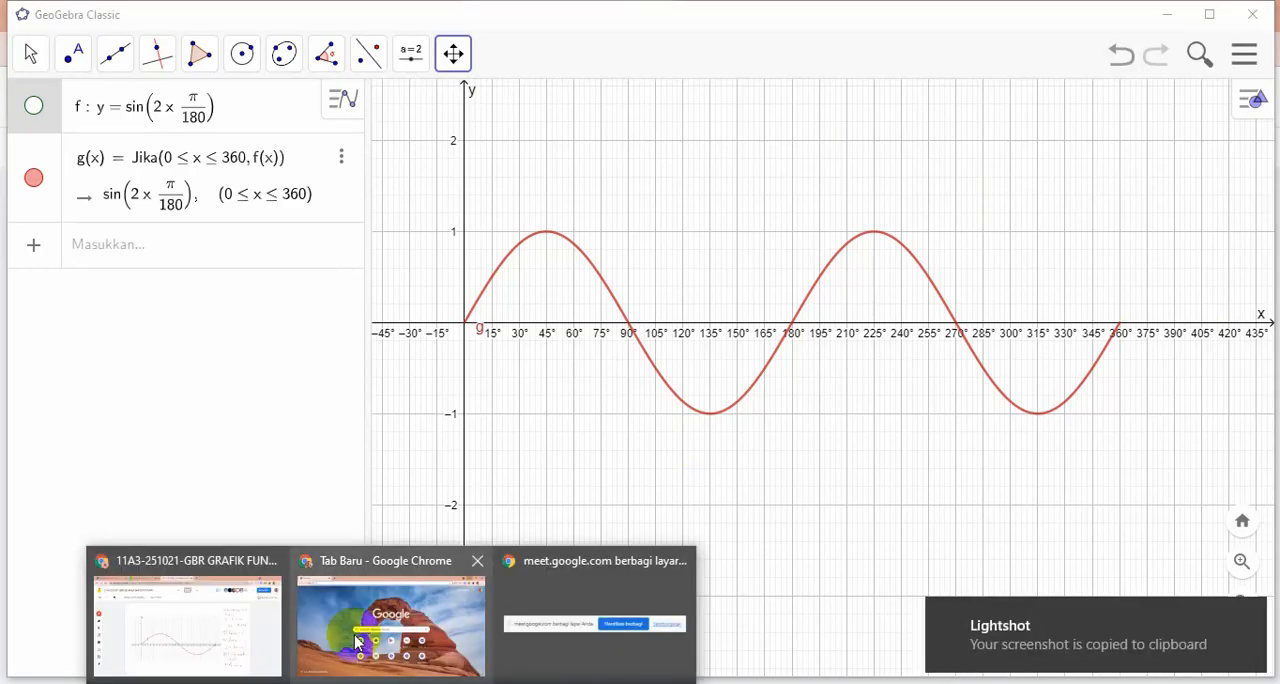
{"action": "left_click", "coordinate": [172, 614]}
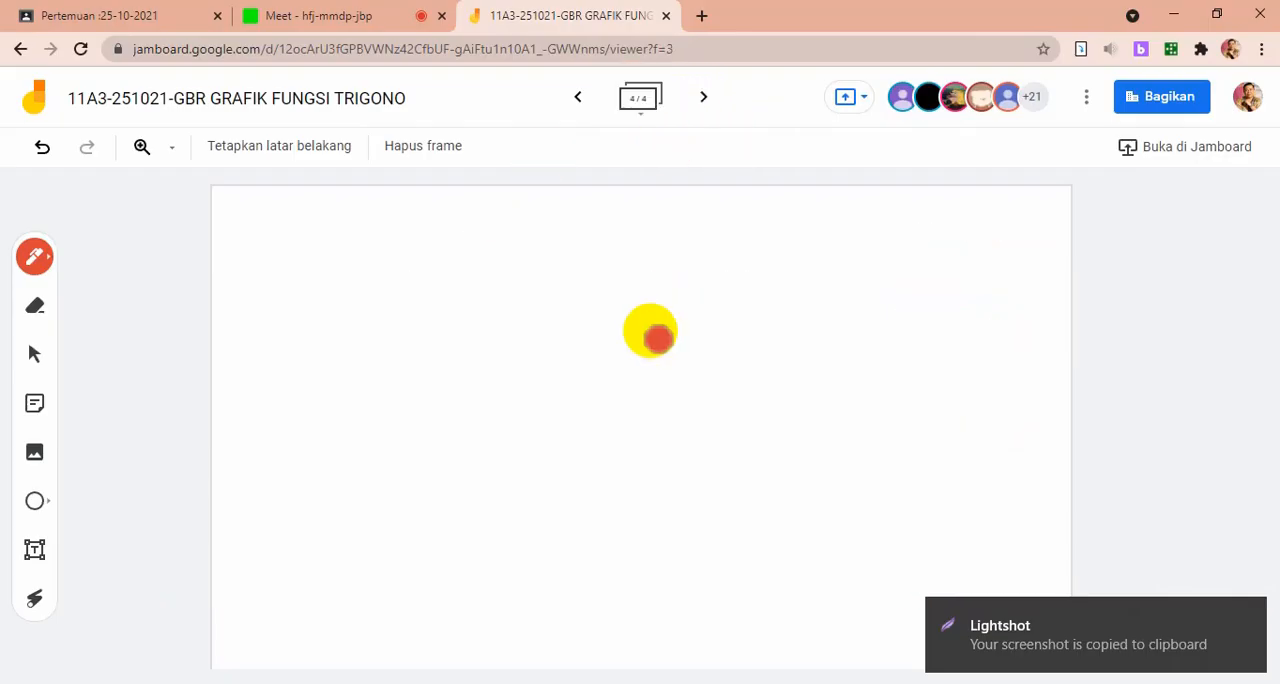
{"action": "key", "text": "ctrl+v"}
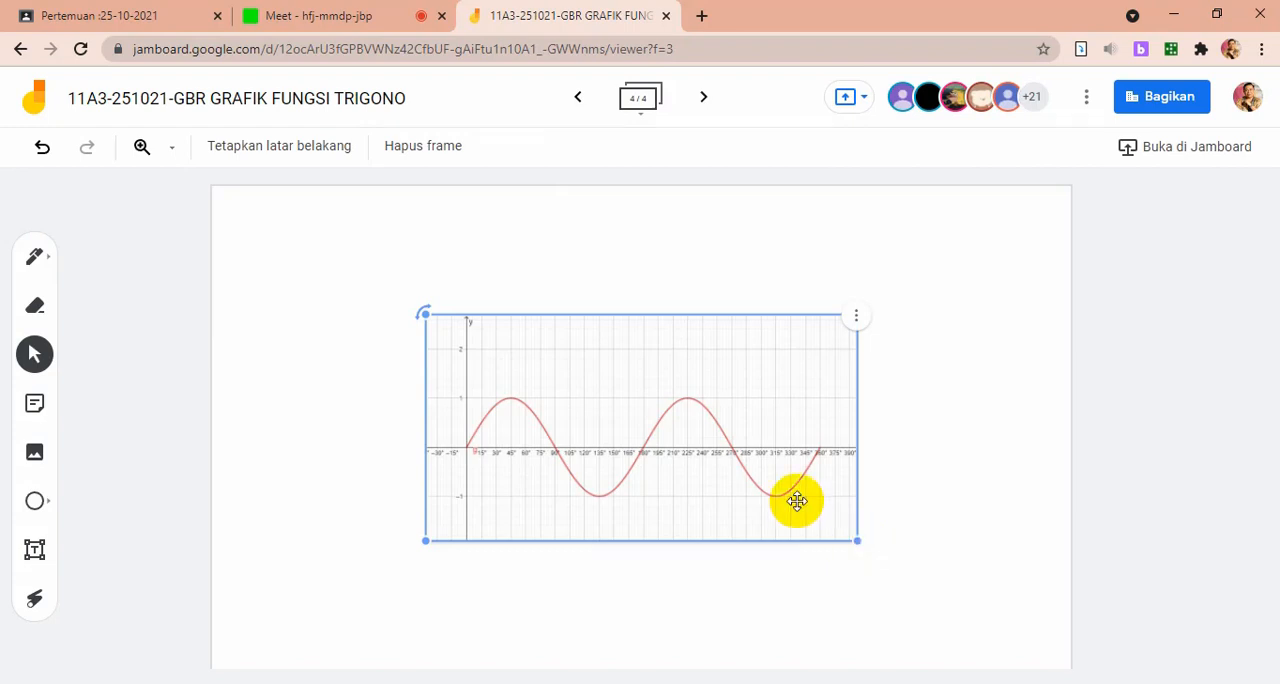
{"action": "left_click", "coordinate": [400, 545]}
{"action": "left_click", "coordinate": [631, 421]}
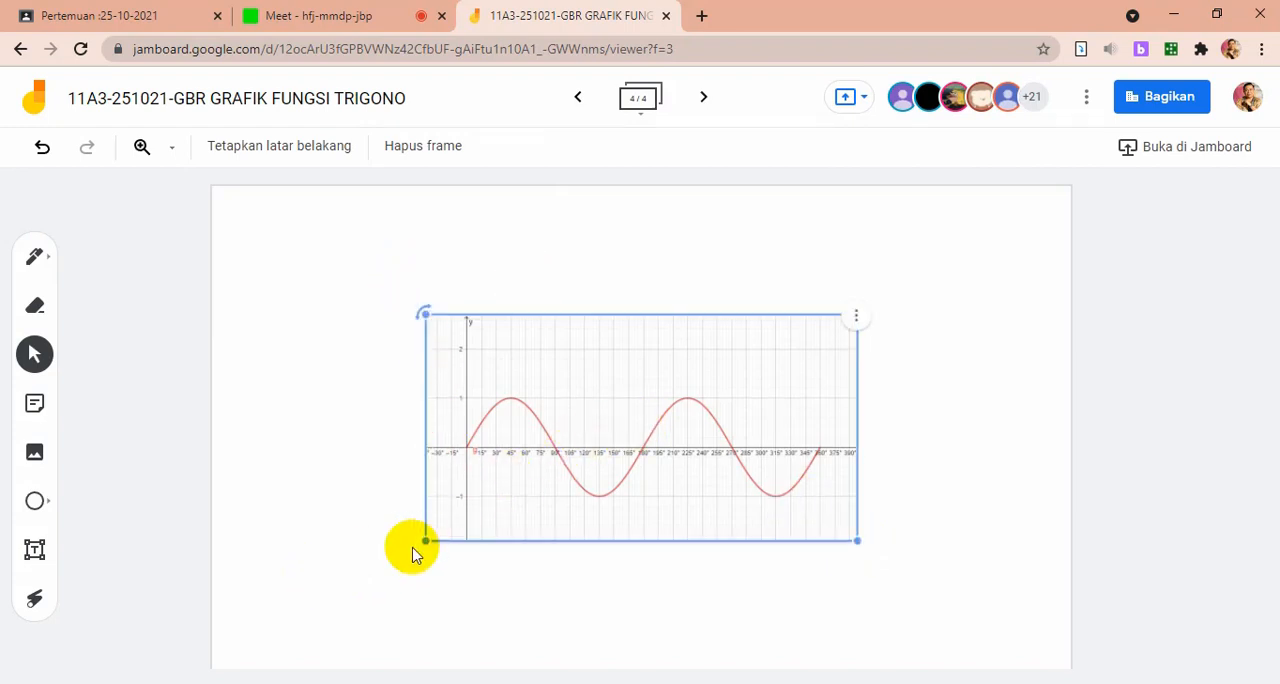
{"action": "left_click_drag", "start_coordinate": [422, 540], "coordinate": [294, 594]}
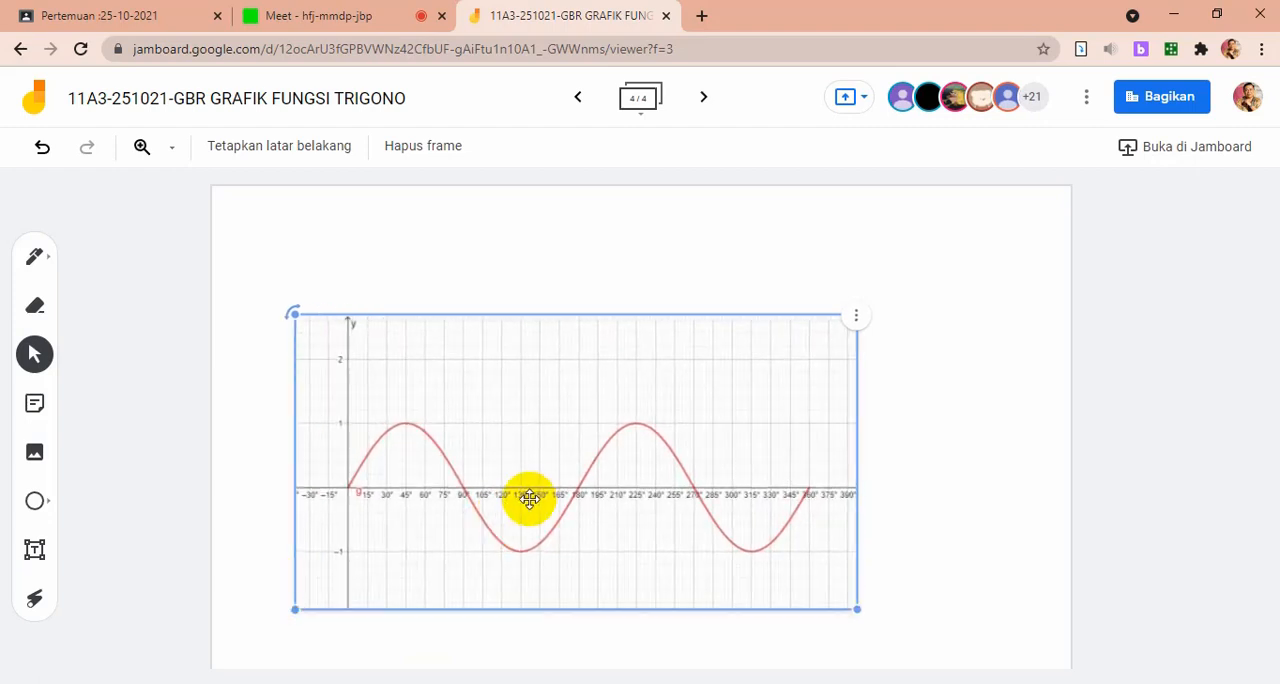
{"action": "left_click_drag", "start_coordinate": [526, 494], "coordinate": [549, 409]}
Return to the third frame and handwrite characteristic 4 "Periode = 360°" in red below the y = sin x notes
{"action": "left_click", "coordinate": [579, 99]}
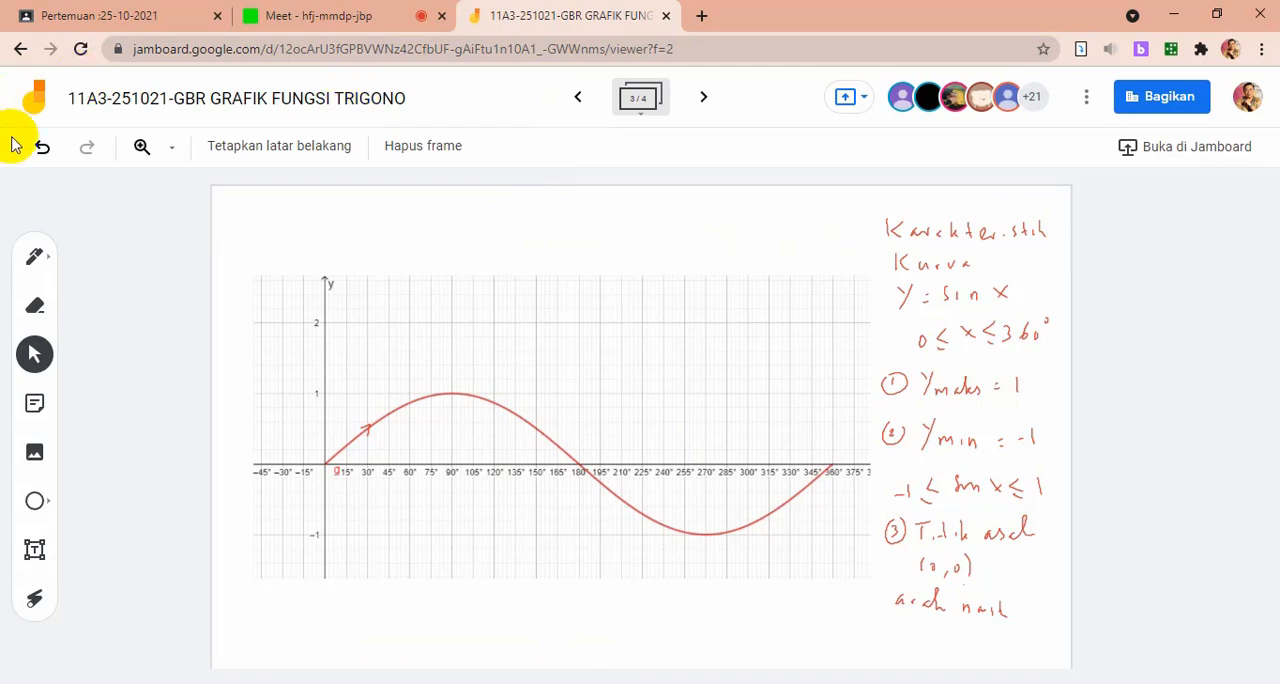
{"action": "left_click", "coordinate": [33, 258]}
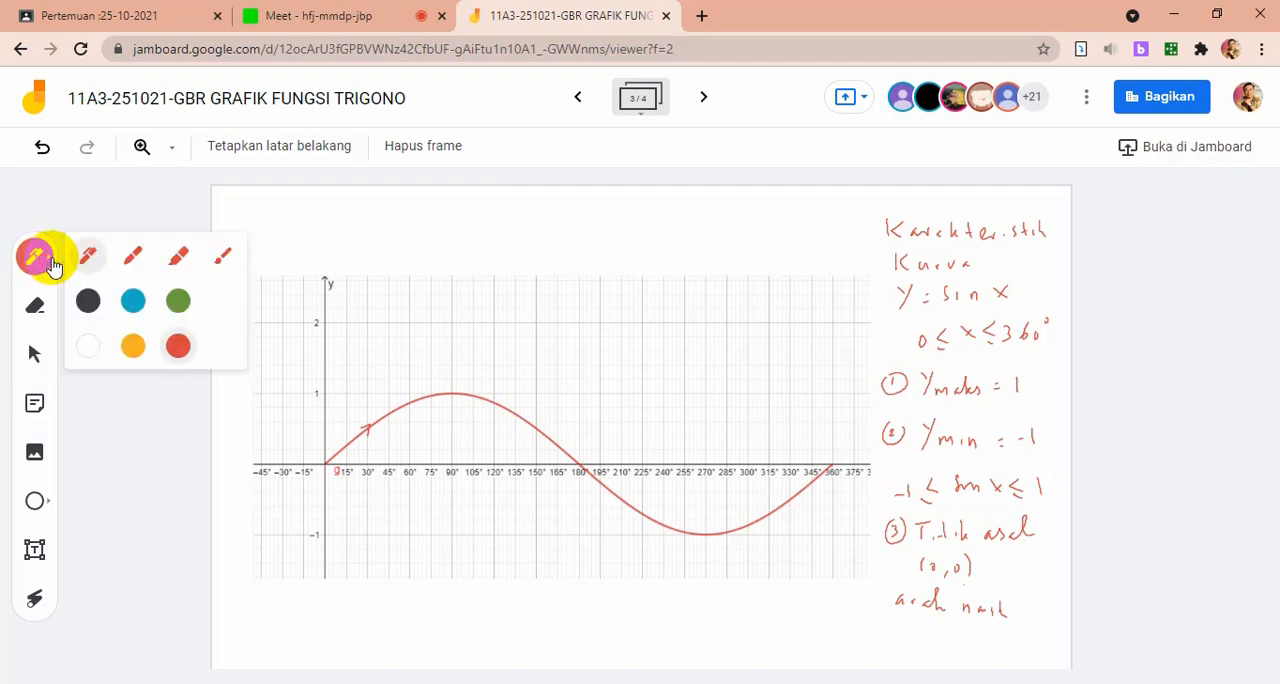
{"action": "left_click", "coordinate": [170, 183]}
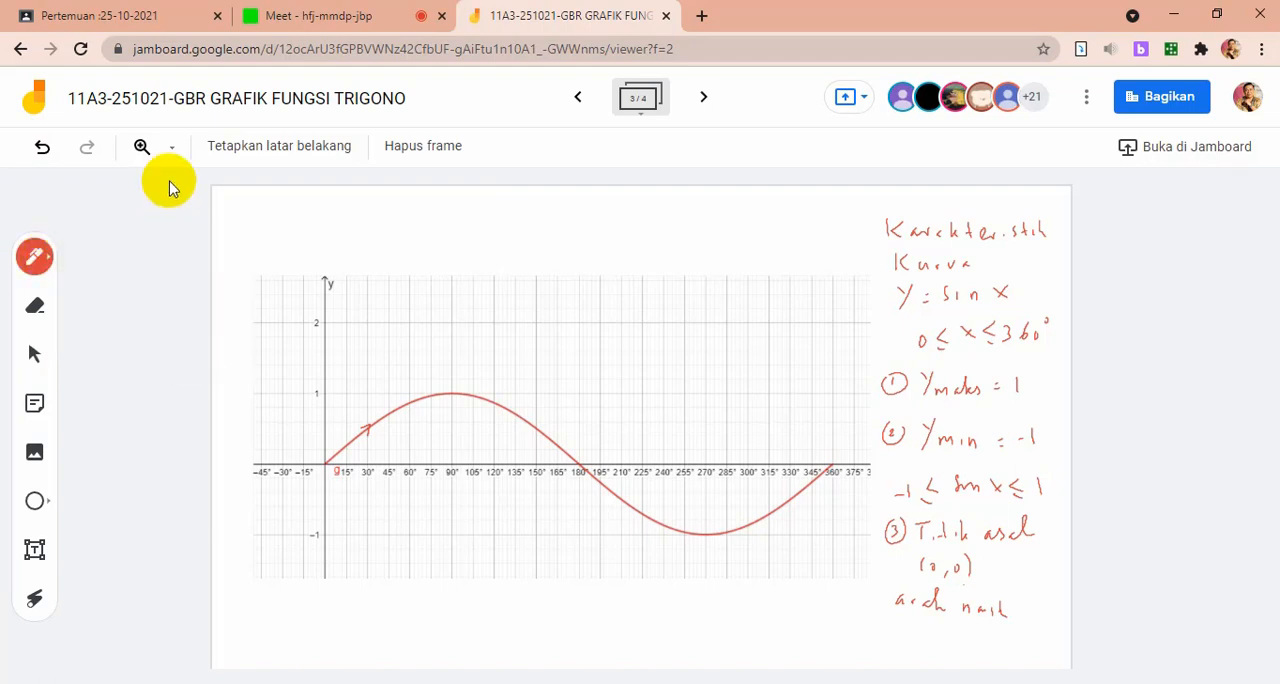
{"action": "left_click", "coordinate": [172, 185]}
{"action": "left_click", "coordinate": [174, 187]}
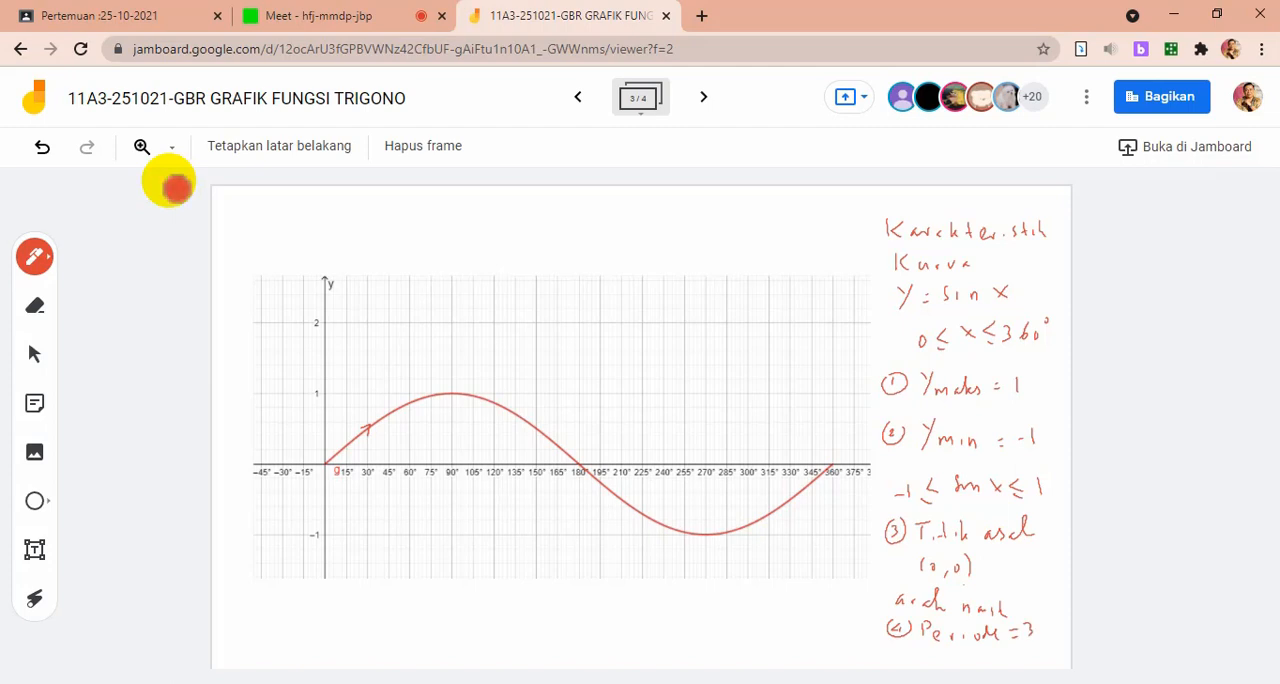
{"action": "left_click", "coordinate": [172, 185]}
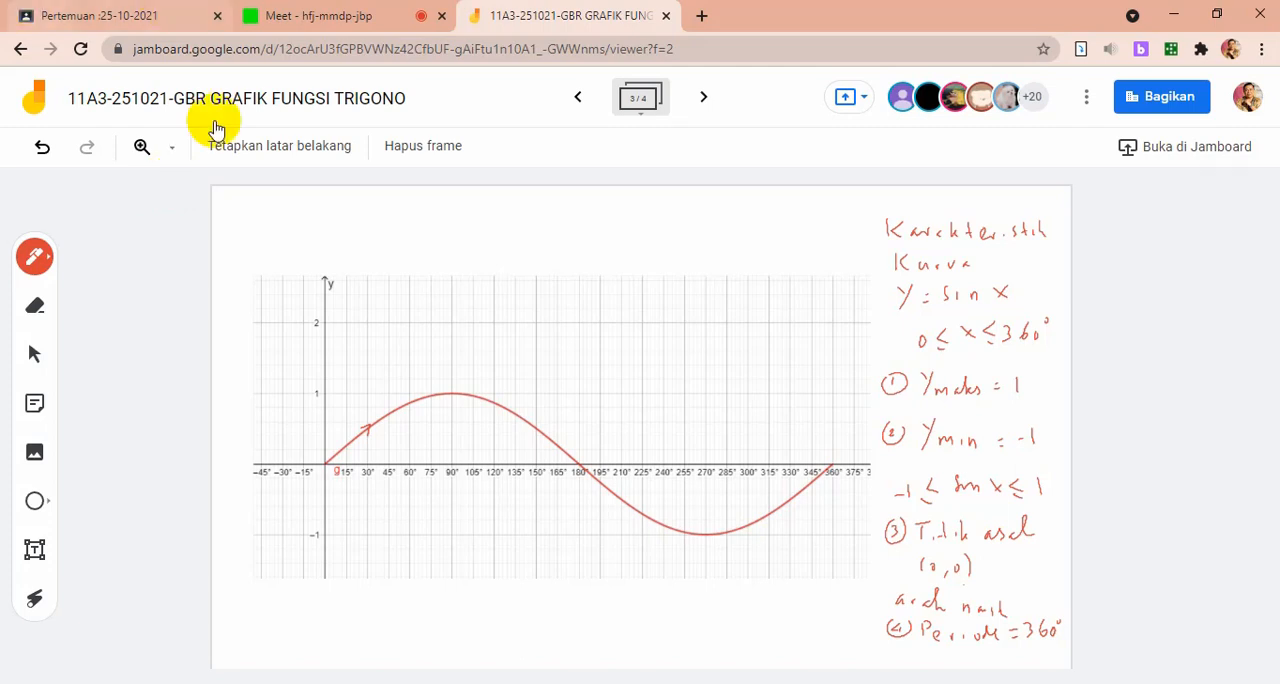
On the fourth frame, enlarge the sin 2x graph to nearly fill the frame and reposition it
{"action": "left_click", "coordinate": [703, 97]}
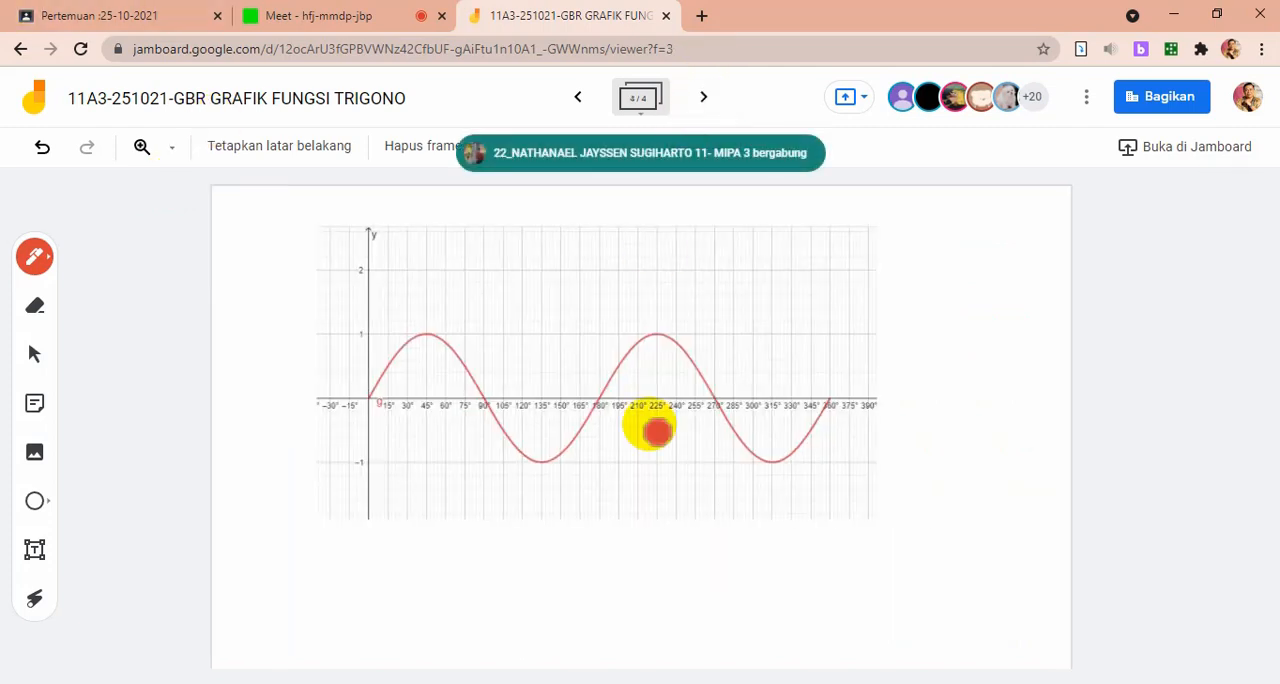
{"action": "left_click", "coordinate": [40, 354]}
{"action": "left_click", "coordinate": [605, 481]}
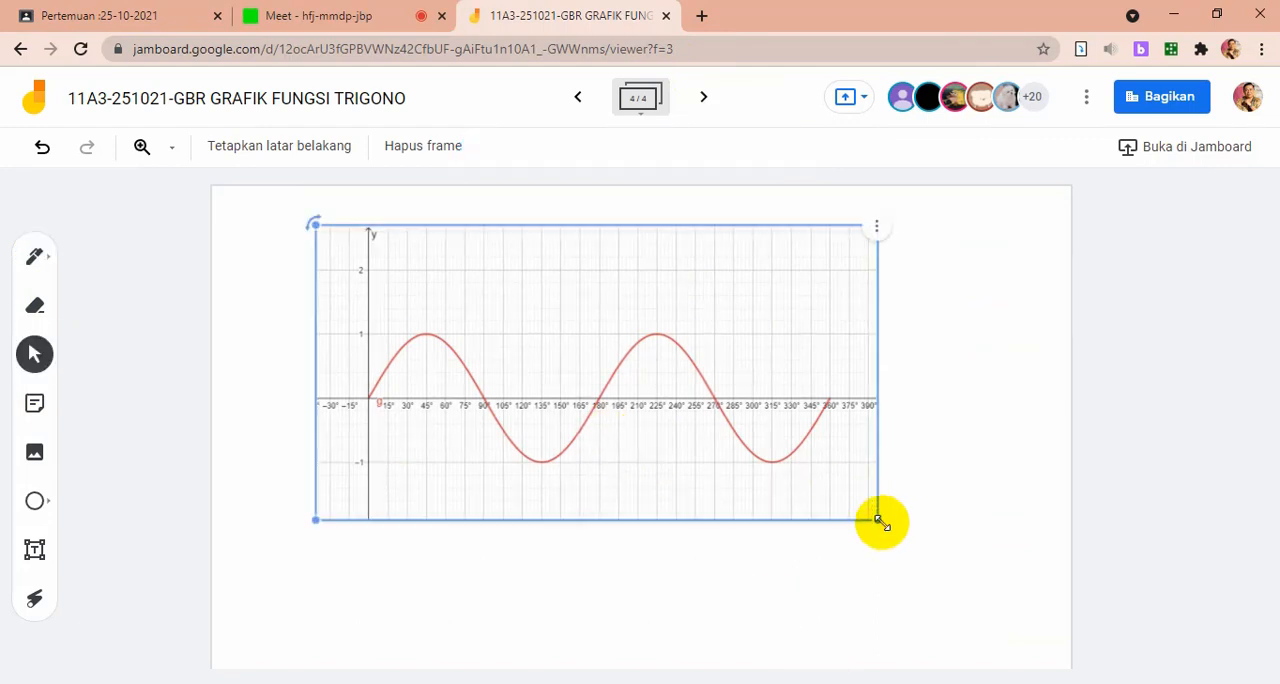
{"action": "left_click_drag", "start_coordinate": [880, 517], "coordinate": [1015, 677]}
{"action": "left_click_drag", "start_coordinate": [824, 465], "coordinate": [773, 478]}
{"action": "left_click_drag", "start_coordinate": [489, 320], "coordinate": [485, 320]}
{"action": "left_click", "coordinate": [61, 232]}
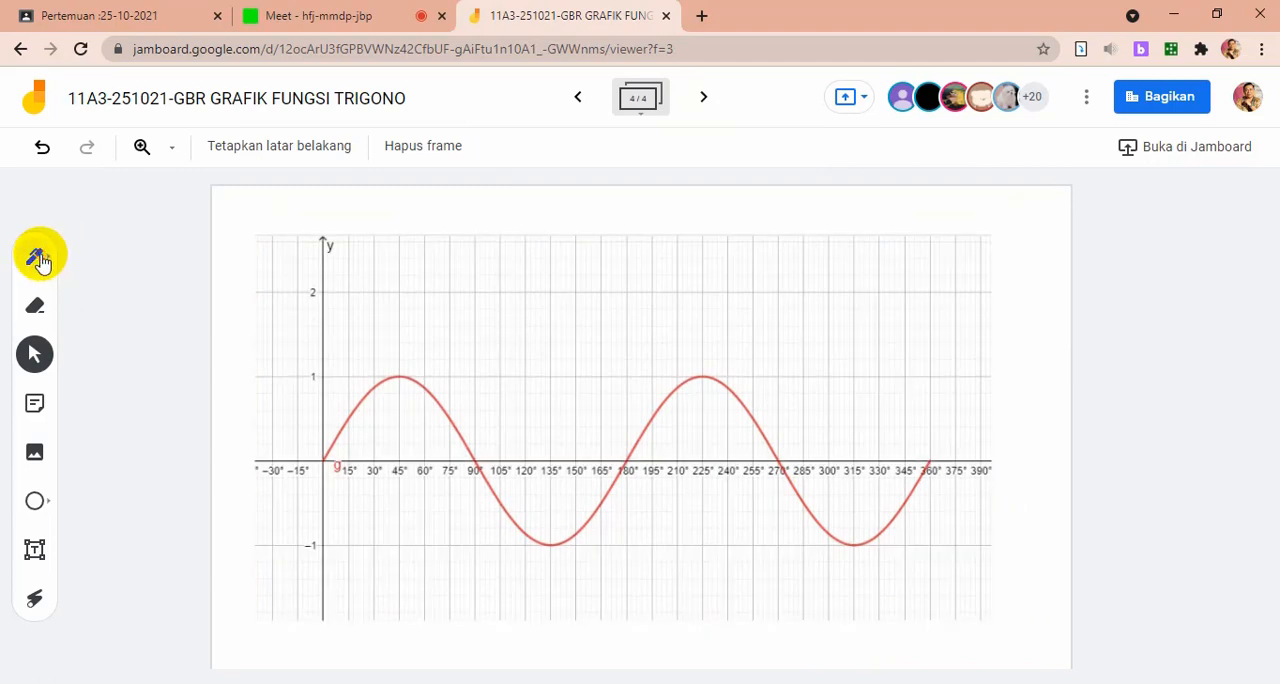
Set the pen to blue, label the curve "y = sin 2x", and mark its rising start at the origin with an arrowhead
{"action": "left_click", "coordinate": [37, 254]}
{"action": "left_click", "coordinate": [34, 255]}
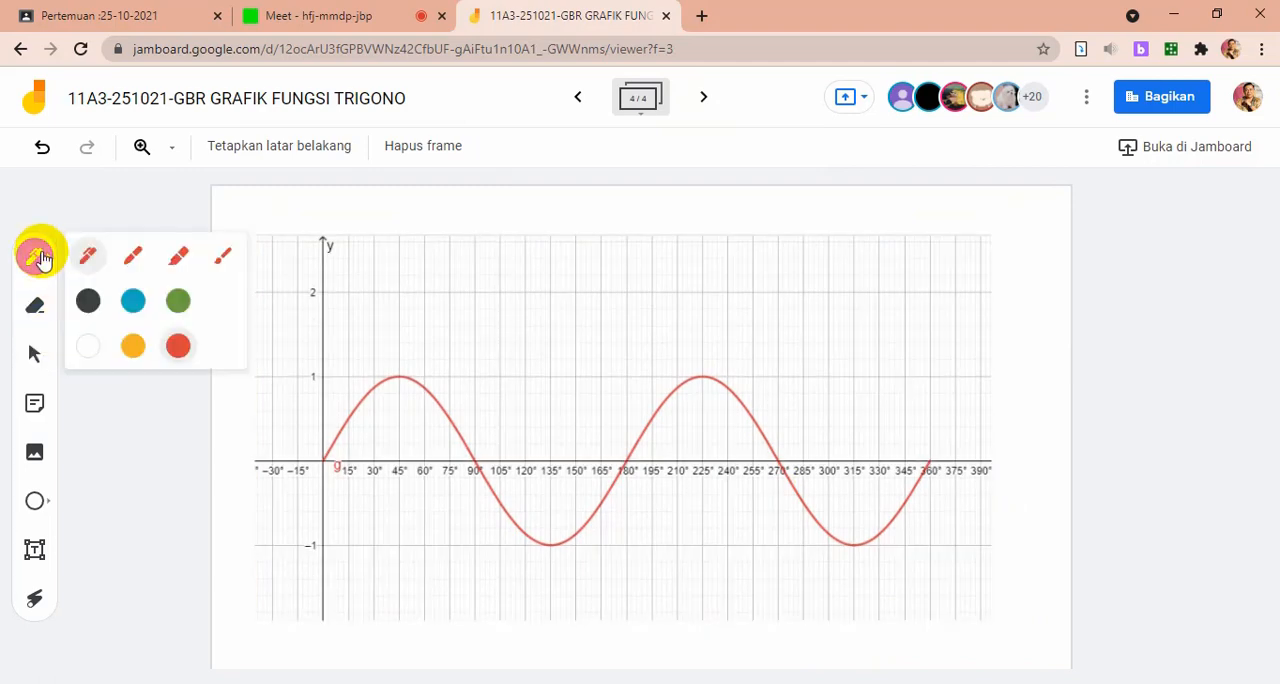
{"action": "left_click", "coordinate": [133, 300]}
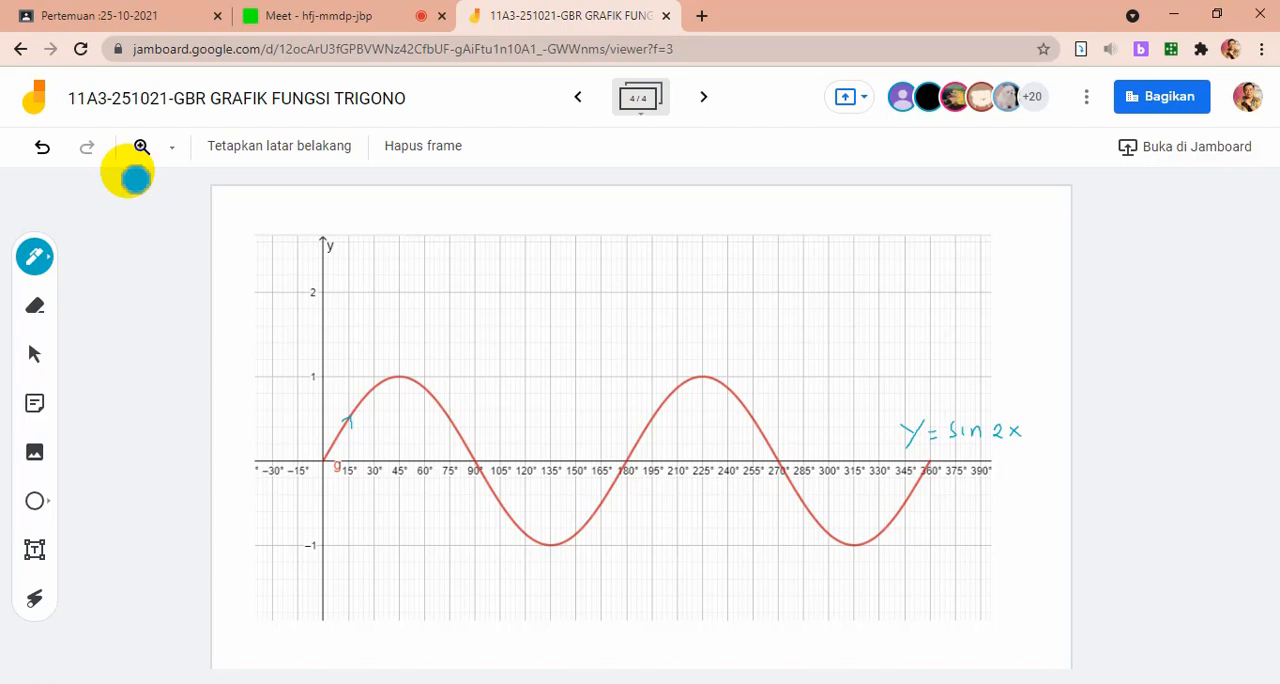
Handwrite "1 Periode = 180°" above the graph and mark the curve's second rise, starting at 180°, with an arrowhead
{"action": "left_click", "coordinate": [135, 178]}
{"action": "left_click", "coordinate": [135, 178]}
{"action": "left_click", "coordinate": [135, 178]}
{"action": "left_click", "coordinate": [135, 178]}
{"action": "left_click", "coordinate": [135, 178]}
{"action": "left_click", "coordinate": [135, 178]}
{"action": "left_click", "coordinate": [135, 178]}
{"action": "left_click", "coordinate": [135, 178]}
{"action": "left_click", "coordinate": [135, 178]}
{"action": "left_click", "coordinate": [135, 178]}
{"action": "left_click", "coordinate": [135, 178]}
{"action": "left_click", "coordinate": [135, 178]}
{"action": "left_click", "coordinate": [135, 178]}
{"action": "left_click", "coordinate": [135, 178]}
{"action": "left_click", "coordinate": [135, 178]}
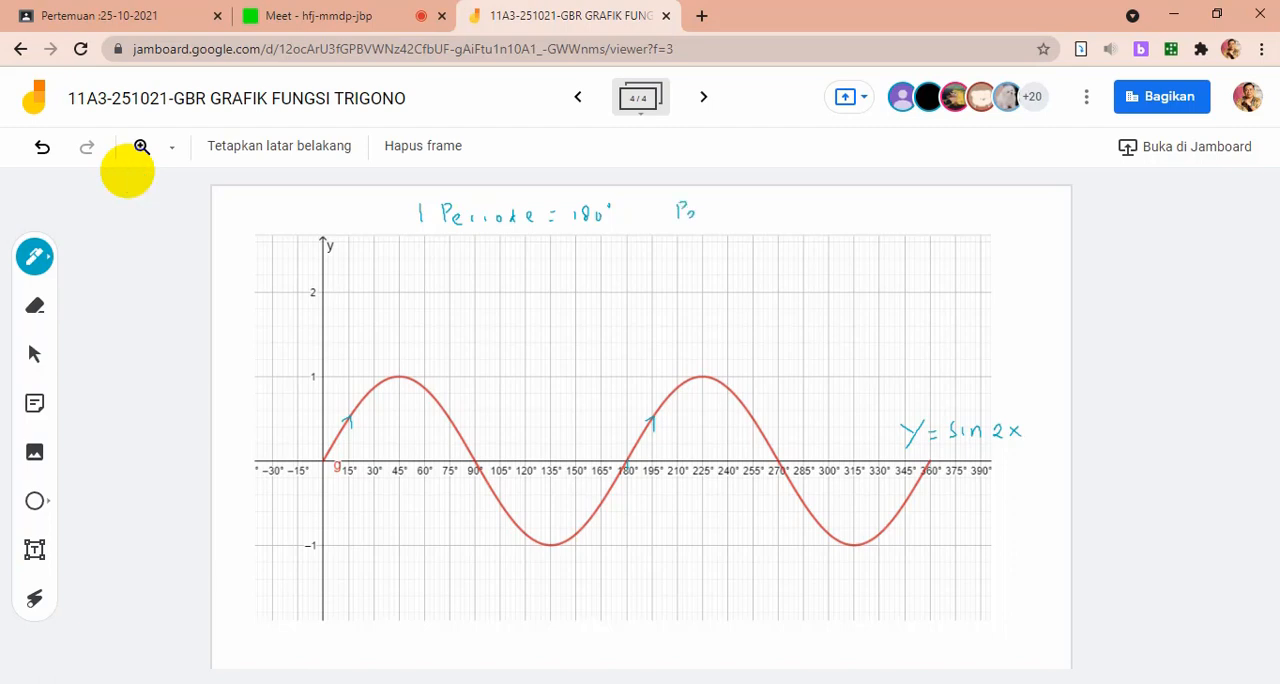
Handwrite the period formula beside it: "1 Periode = 360°/Koef x = 360/2 = 180°"
{"action": "left_click", "coordinate": [135, 178]}
{"action": "left_click", "coordinate": [135, 178]}
{"action": "left_click", "coordinate": [135, 178]}
{"action": "left_click", "coordinate": [135, 178]}
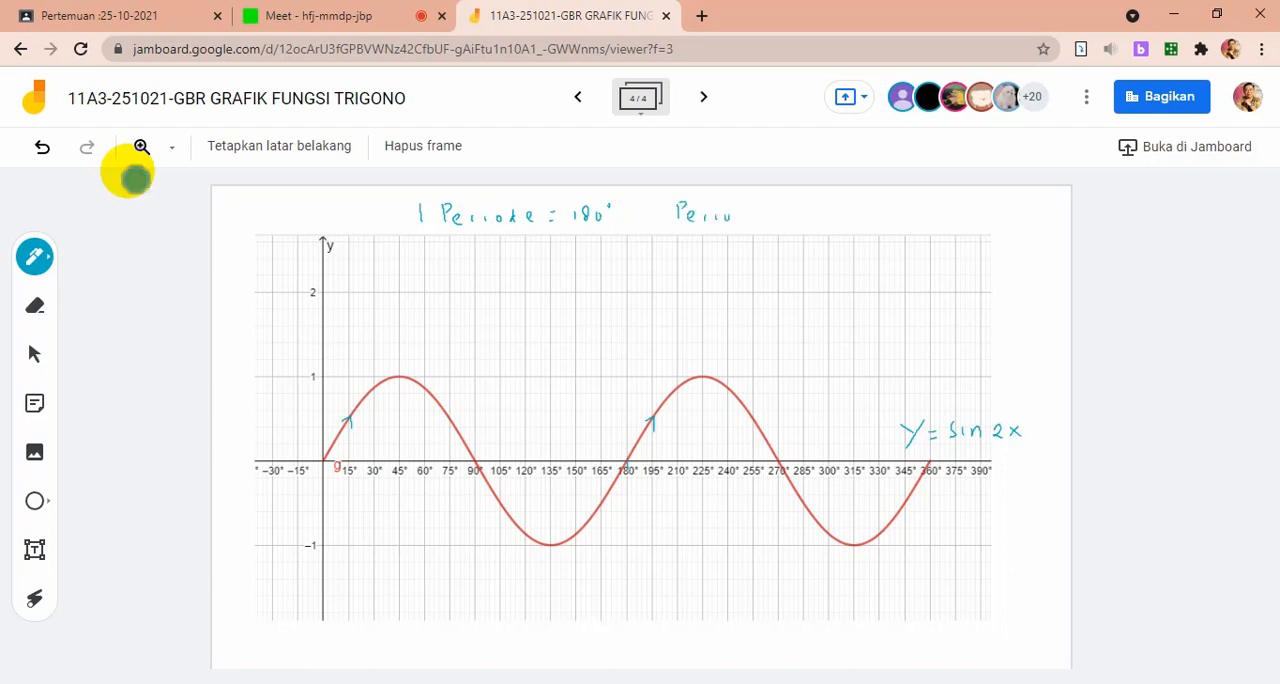
{"action": "left_click", "coordinate": [135, 178]}
{"action": "left_click", "coordinate": [135, 178]}
{"action": "left_click", "coordinate": [135, 178]}
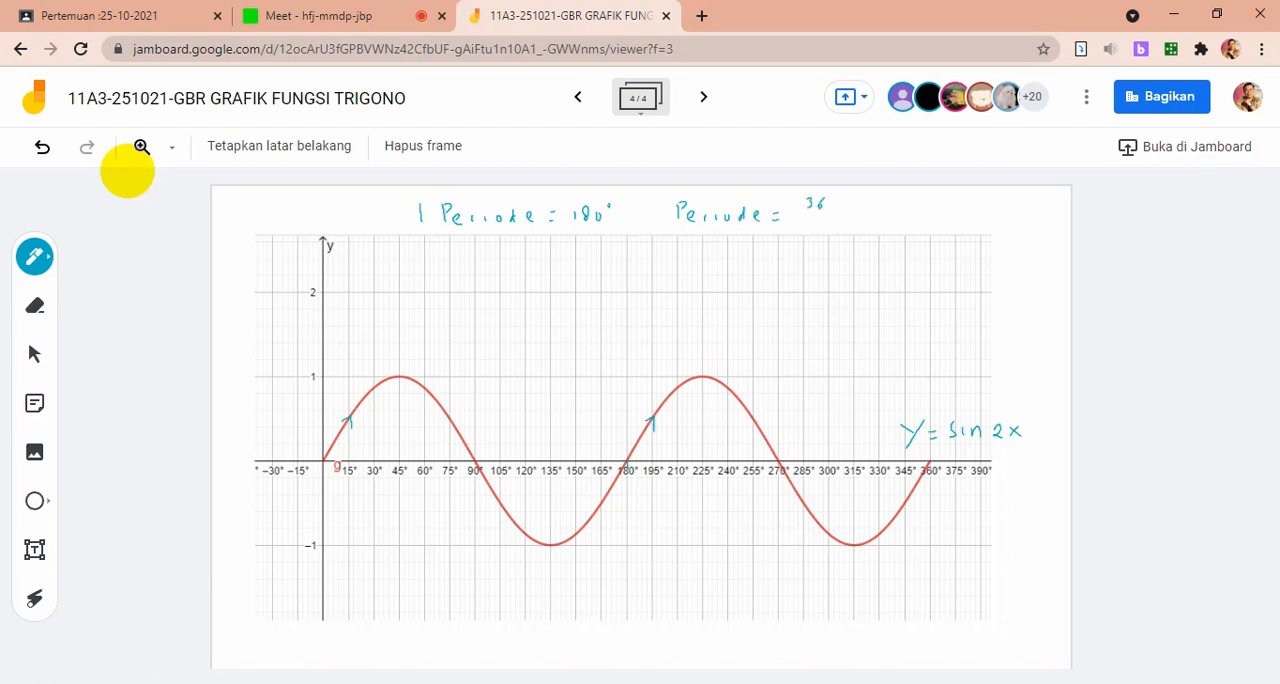
{"action": "left_click", "coordinate": [128, 172]}
{"action": "left_click", "coordinate": [128, 172]}
{"action": "left_click", "coordinate": [128, 172]}
{"action": "left_click", "coordinate": [128, 172]}
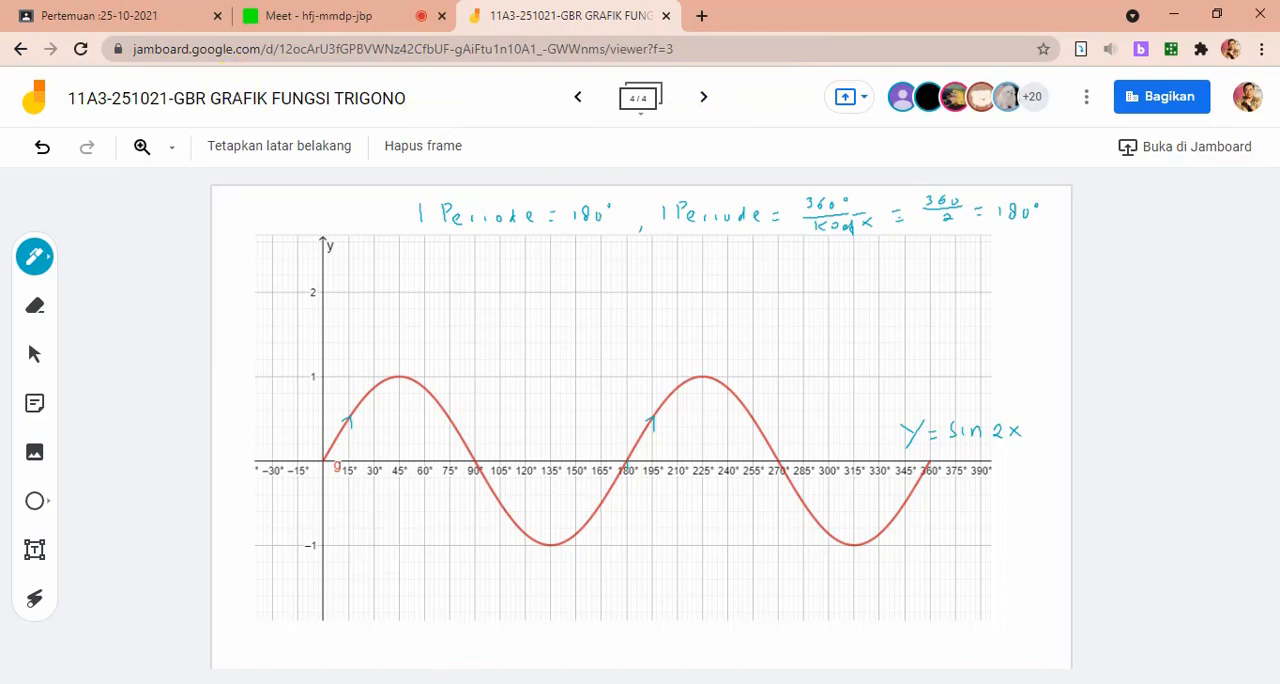
Switch to GeoGebra and change the definition of function f to sin(3x π / 180), closing its settings
{"action": "key", "text": "alt+Tab"}
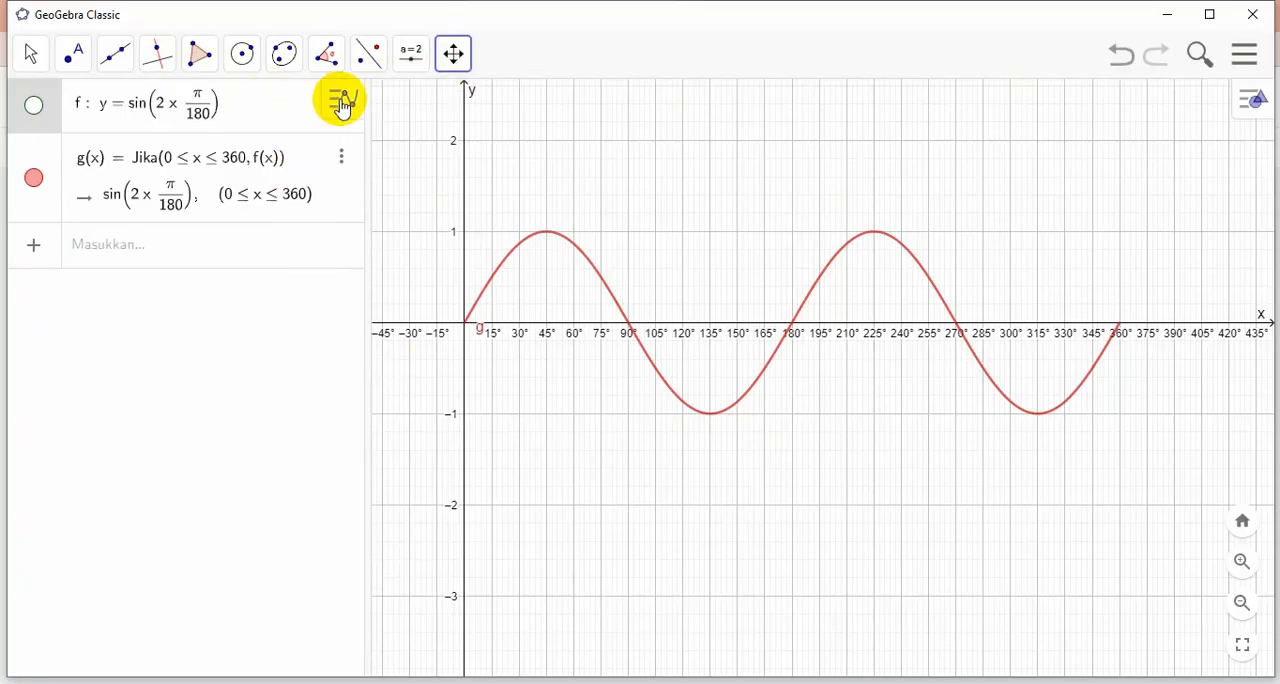
{"action": "left_click", "coordinate": [298, 108]}
{"action": "left_click", "coordinate": [342, 102]}
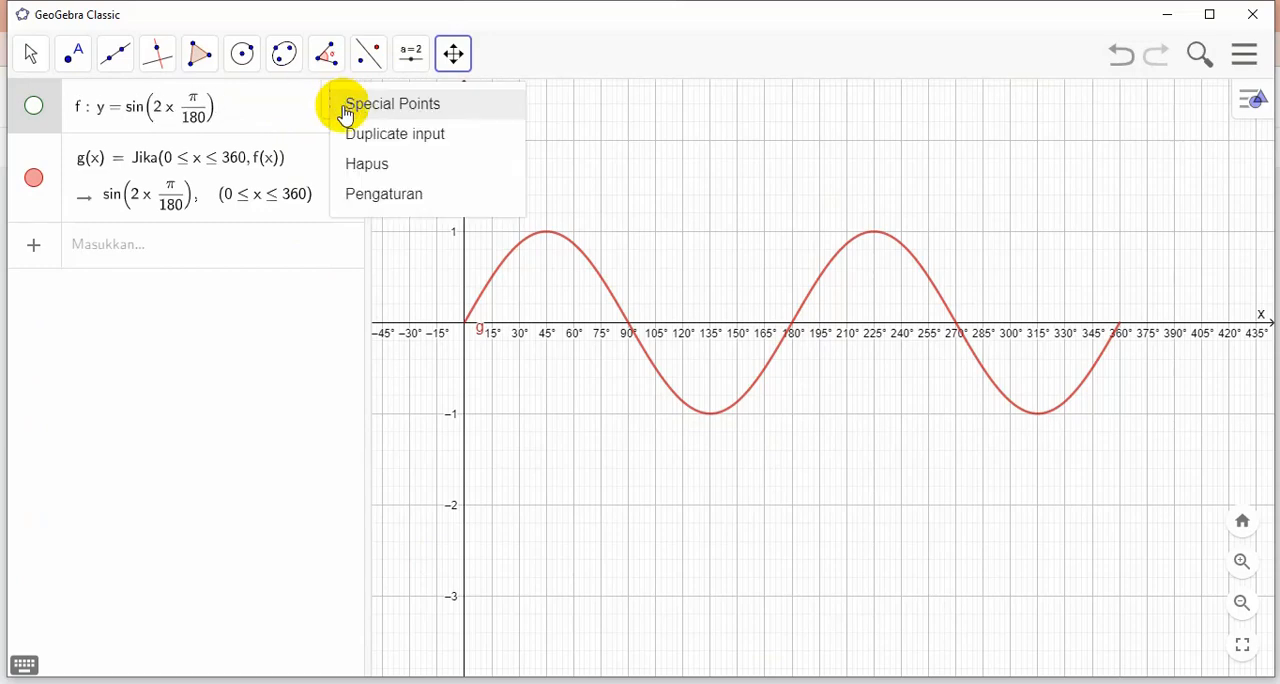
{"action": "left_click", "coordinate": [370, 196]}
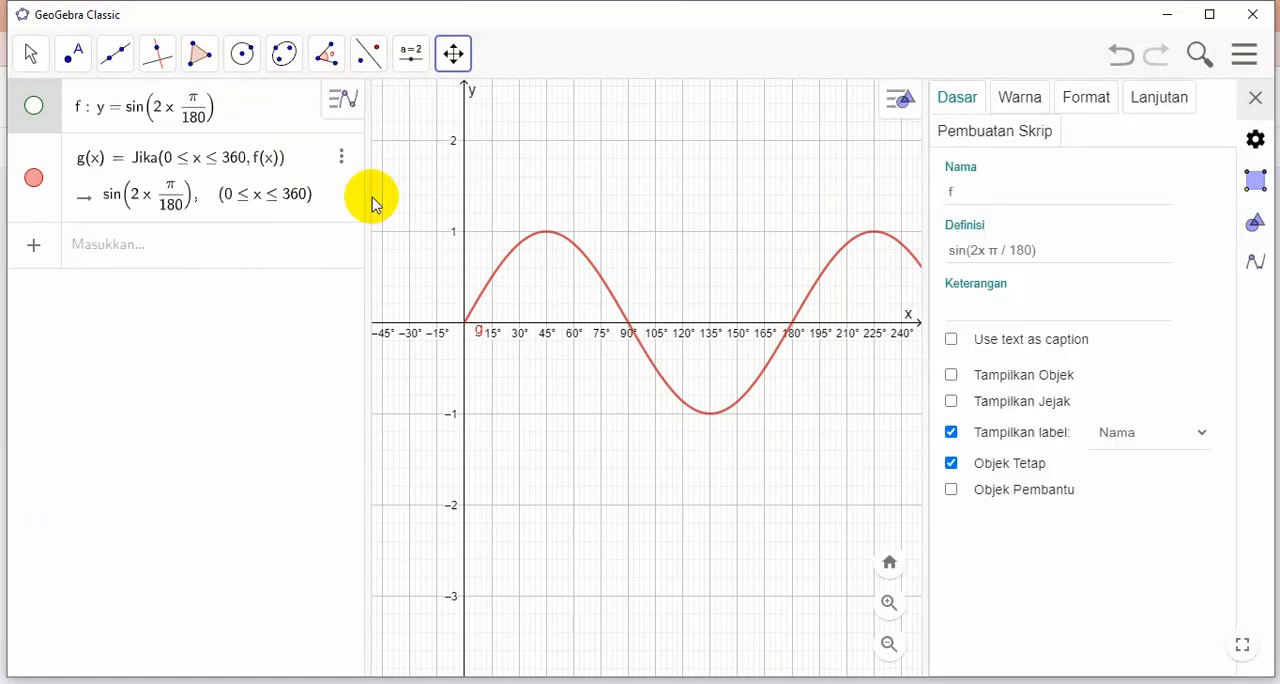
{"action": "left_click", "coordinate": [977, 251]}
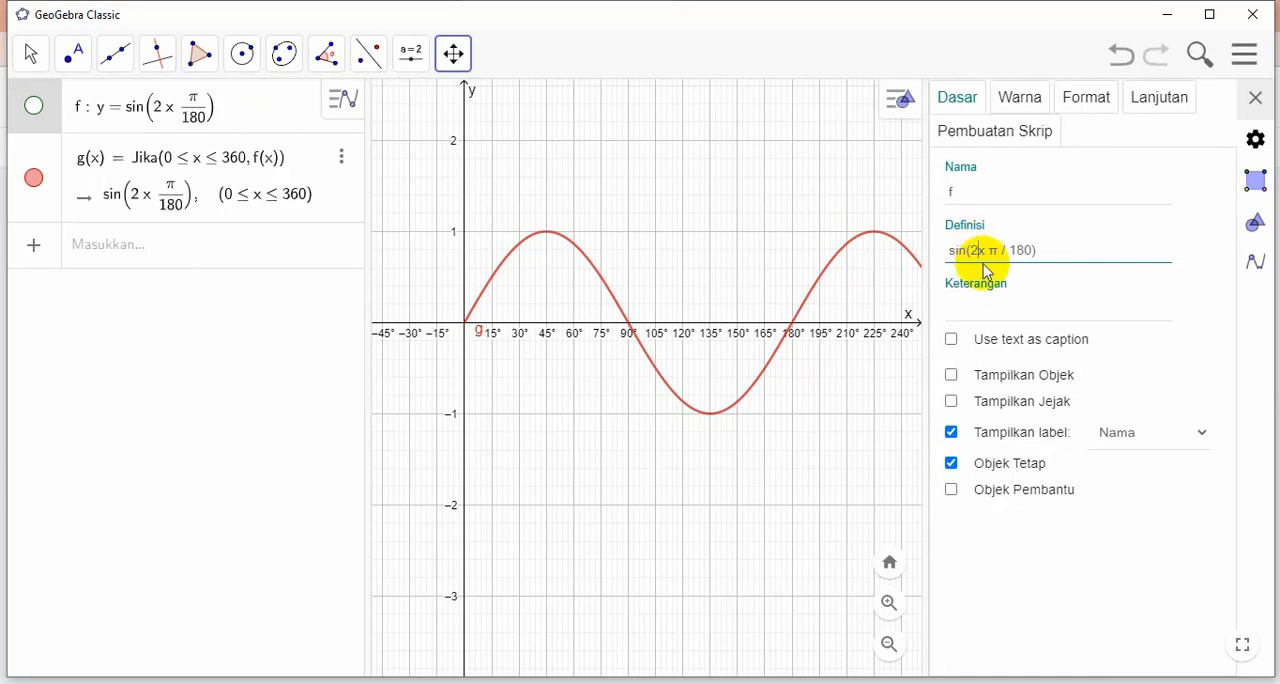
{"action": "key", "text": "BackSpace"}
{"action": "type", "text": "3"}
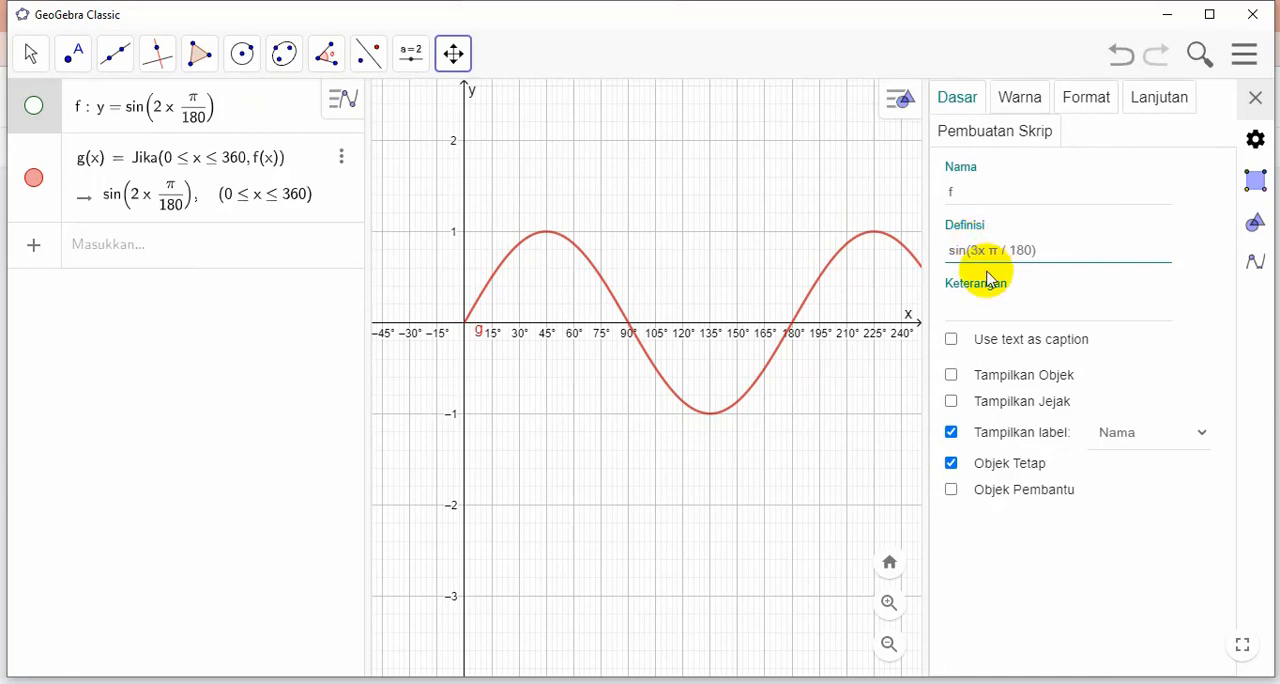
{"action": "key", "text": "Return"}
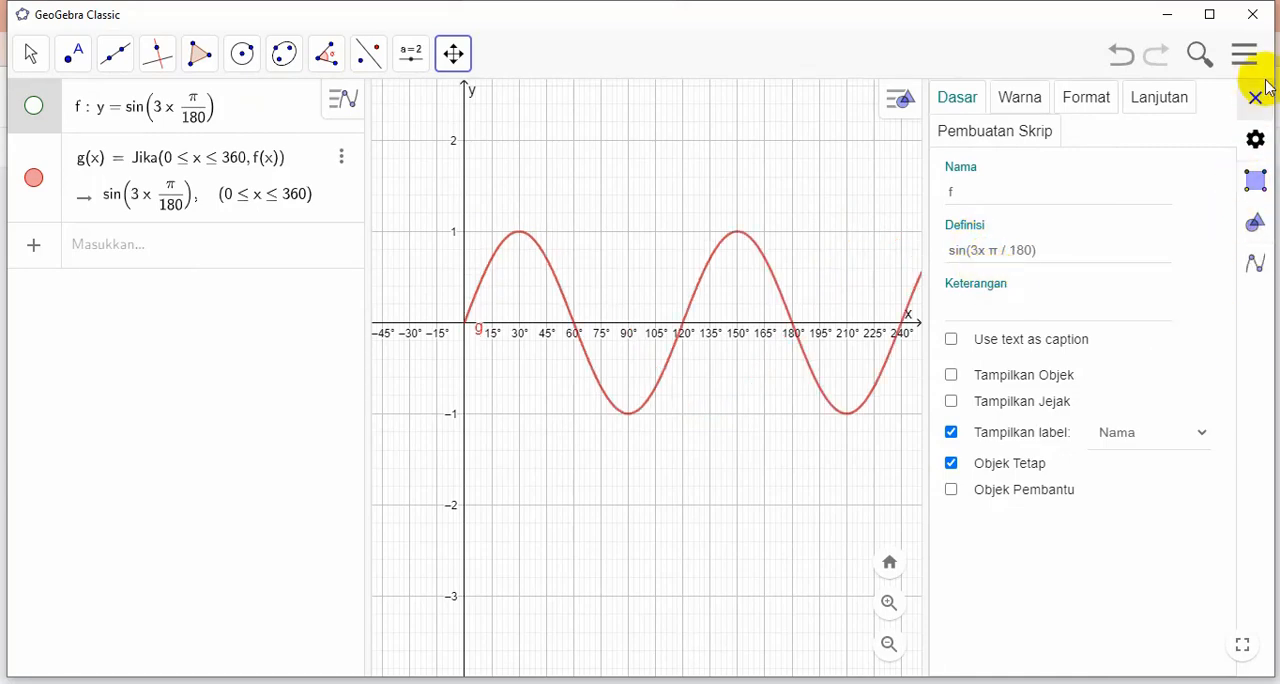
{"action": "left_click", "coordinate": [1256, 98]}
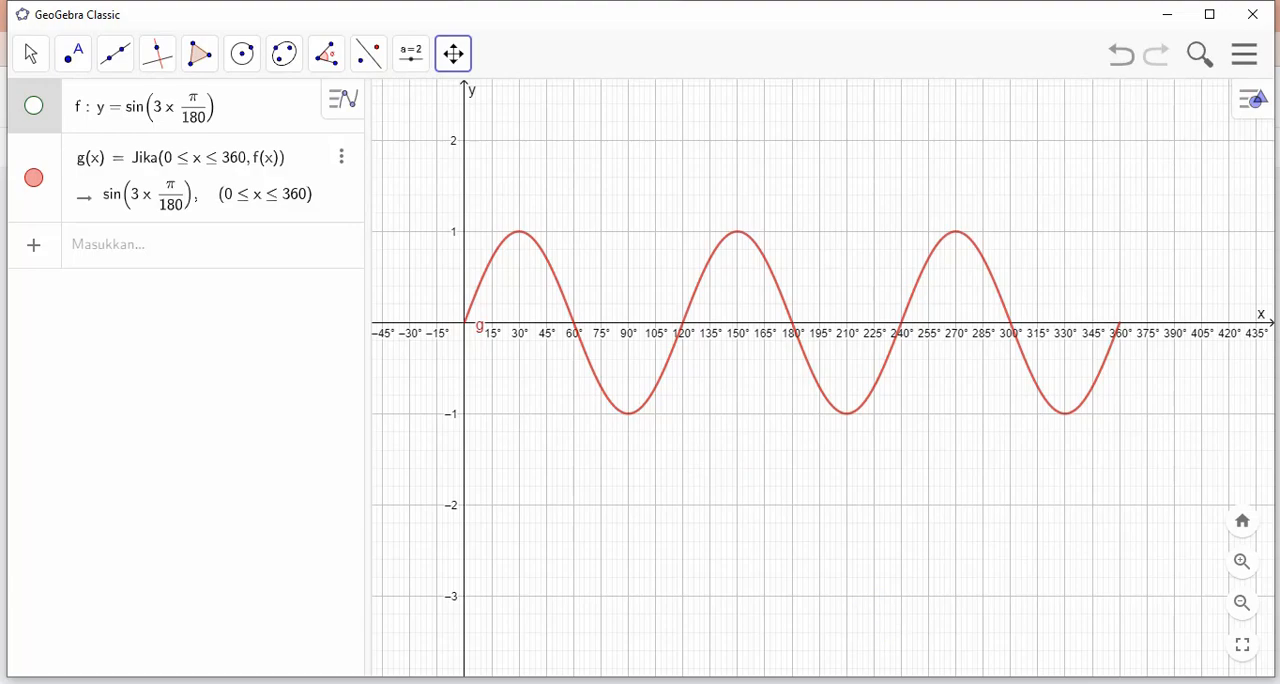
Capture an 849 × 468 pixel area around the sin 3x curve and copy the screenshot to the clipboard
{"action": "key", "text": "Print"}
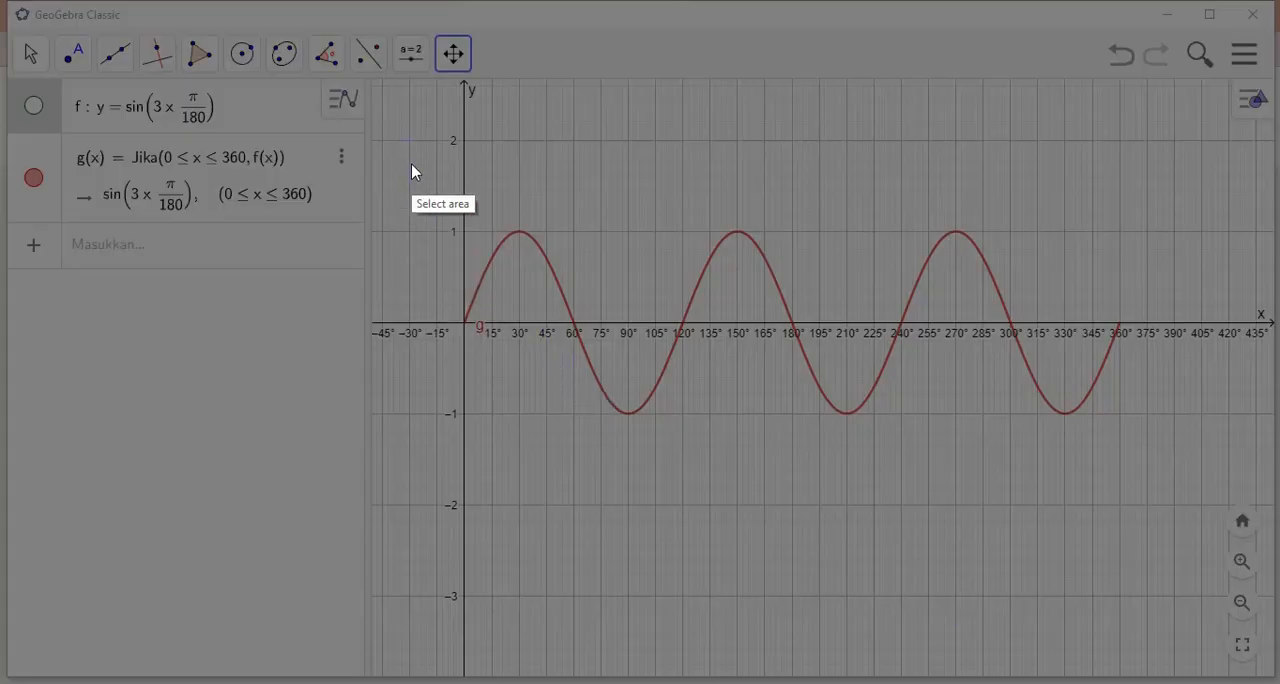
{"action": "left_click_drag", "start_coordinate": [402, 75], "coordinate": [1198, 514]}
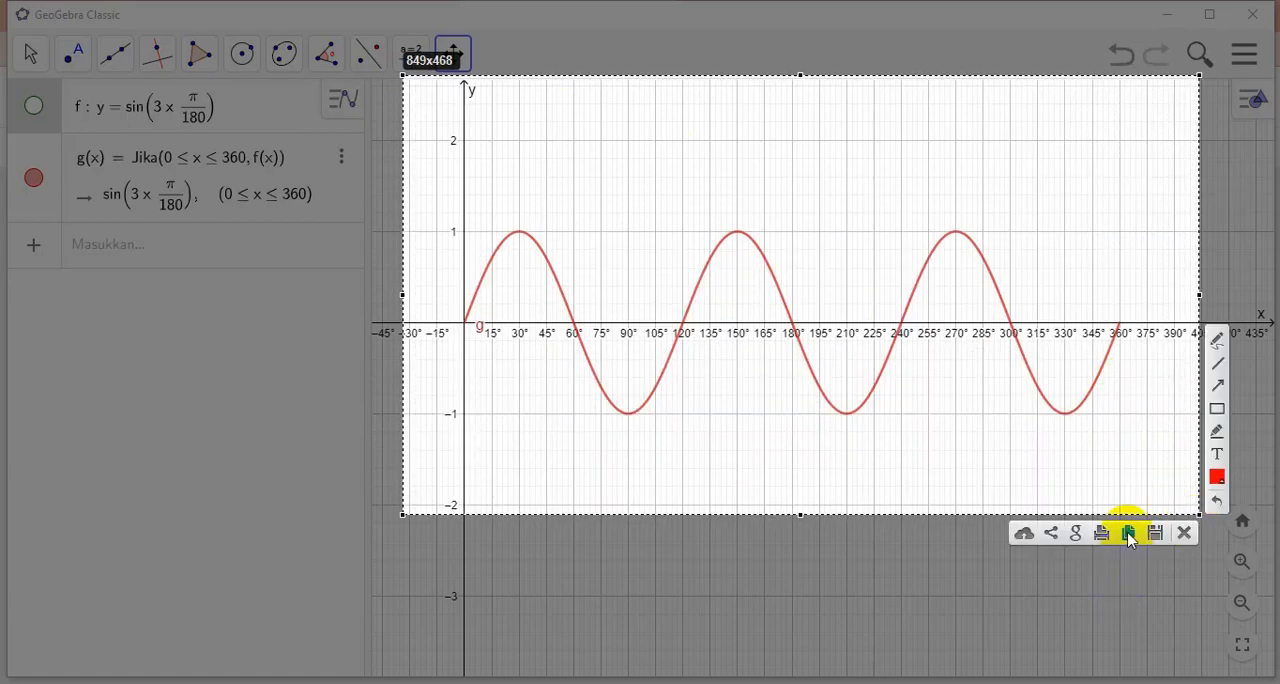
{"action": "left_click", "coordinate": [1128, 535]}
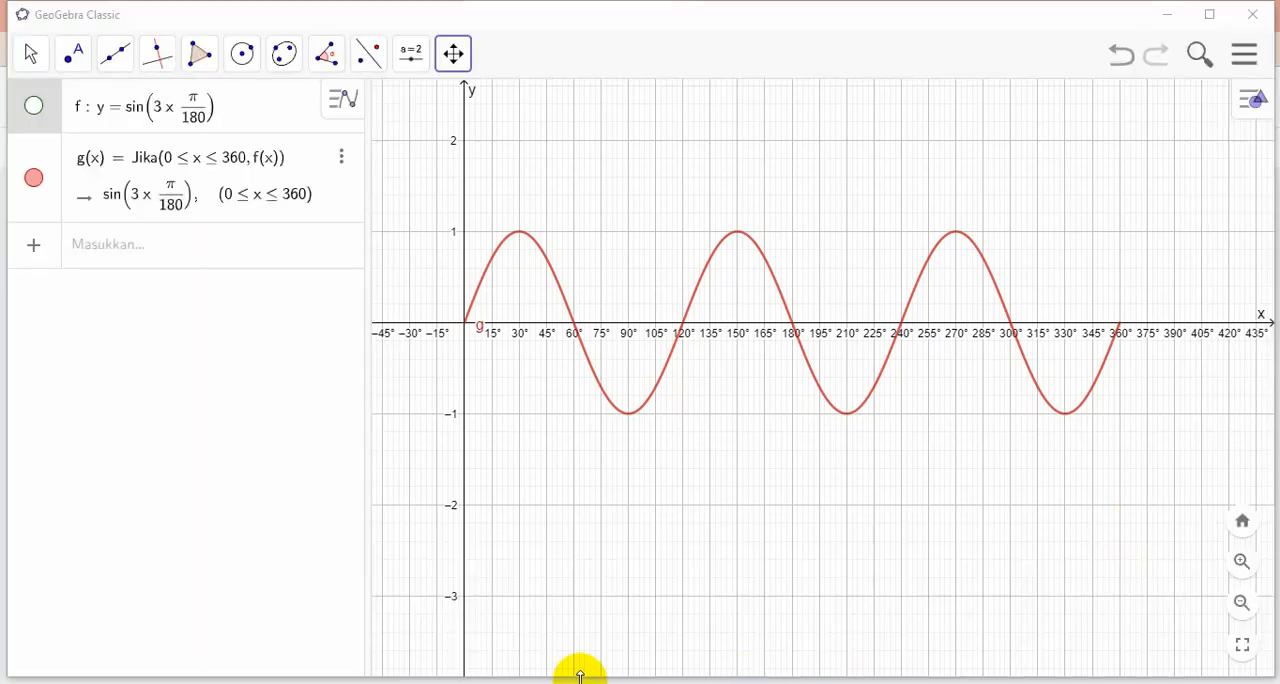
Switch back to the Jamboard, paste the sin 3x graph onto a new fifth frame, move it up and left, and enlarge it
{"action": "mouse_move", "coordinate": [257, 634]}
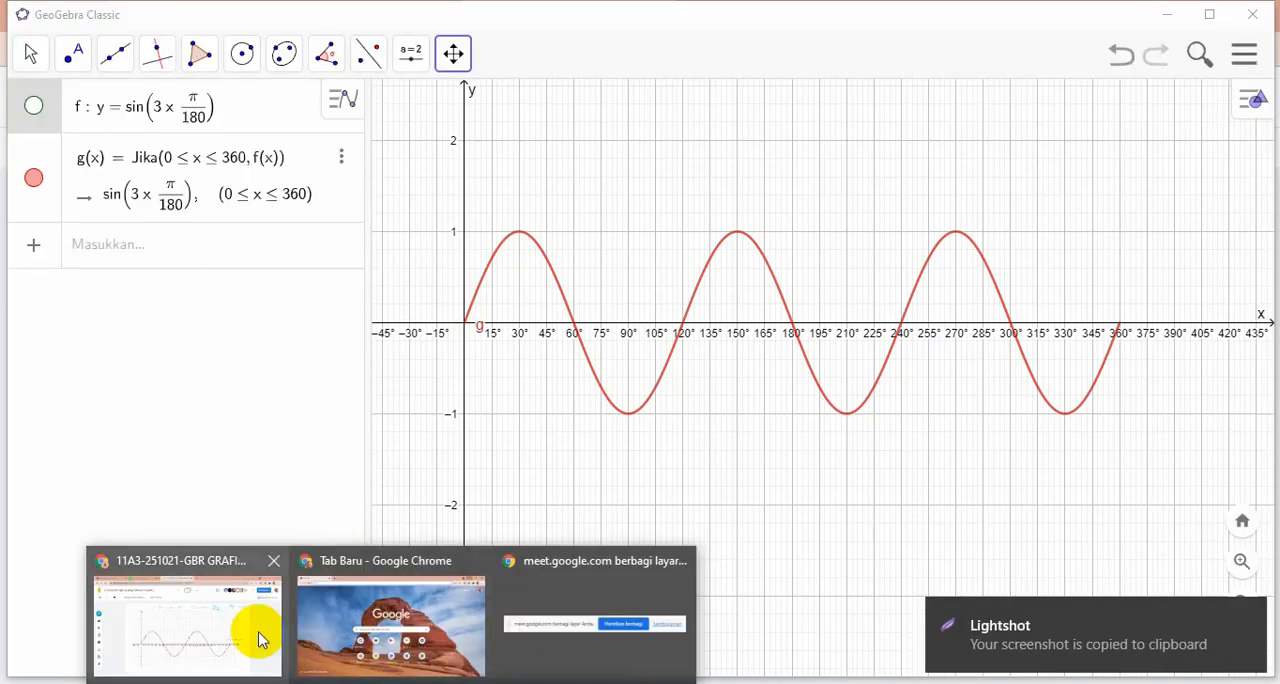
{"action": "left_click", "coordinate": [206, 634]}
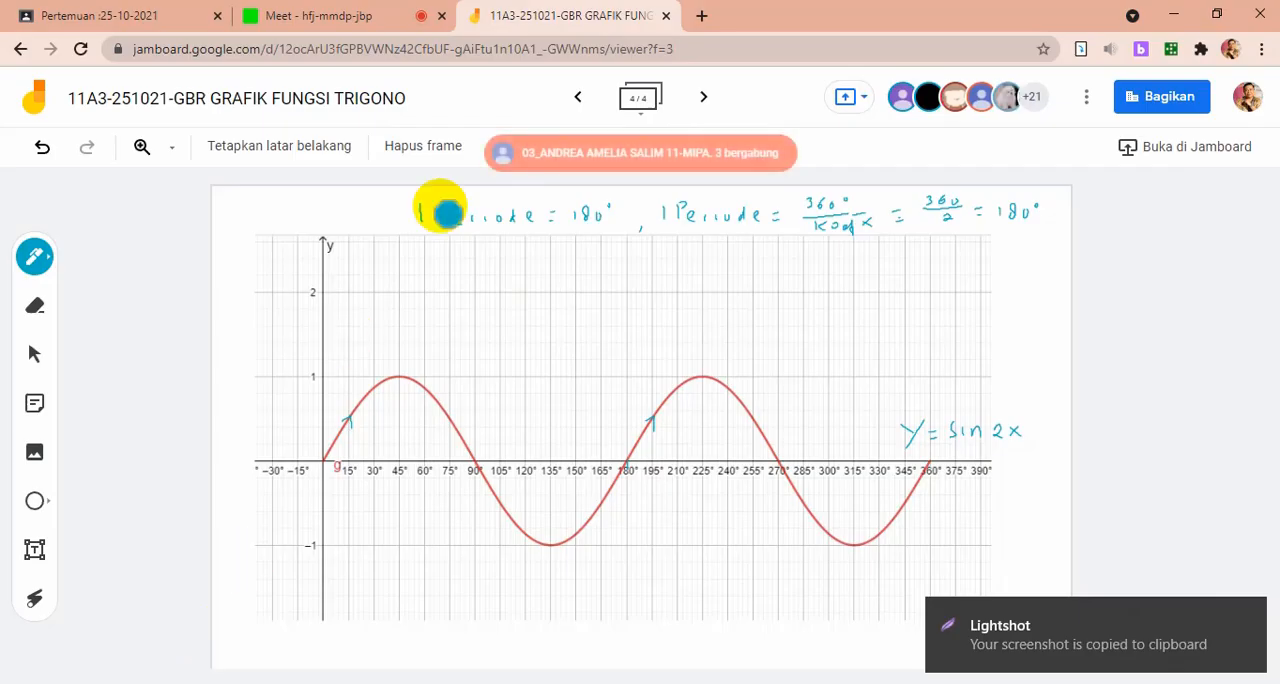
{"action": "left_click", "coordinate": [703, 99]}
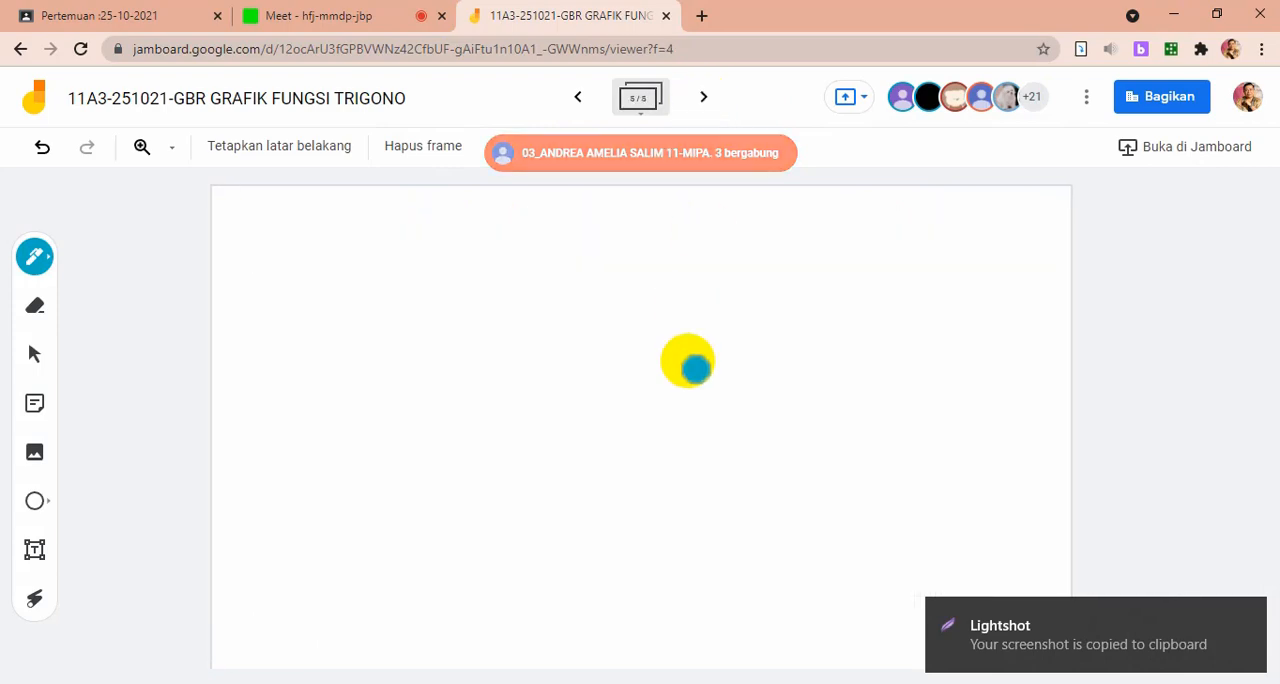
{"action": "key", "text": "ctrl+v"}
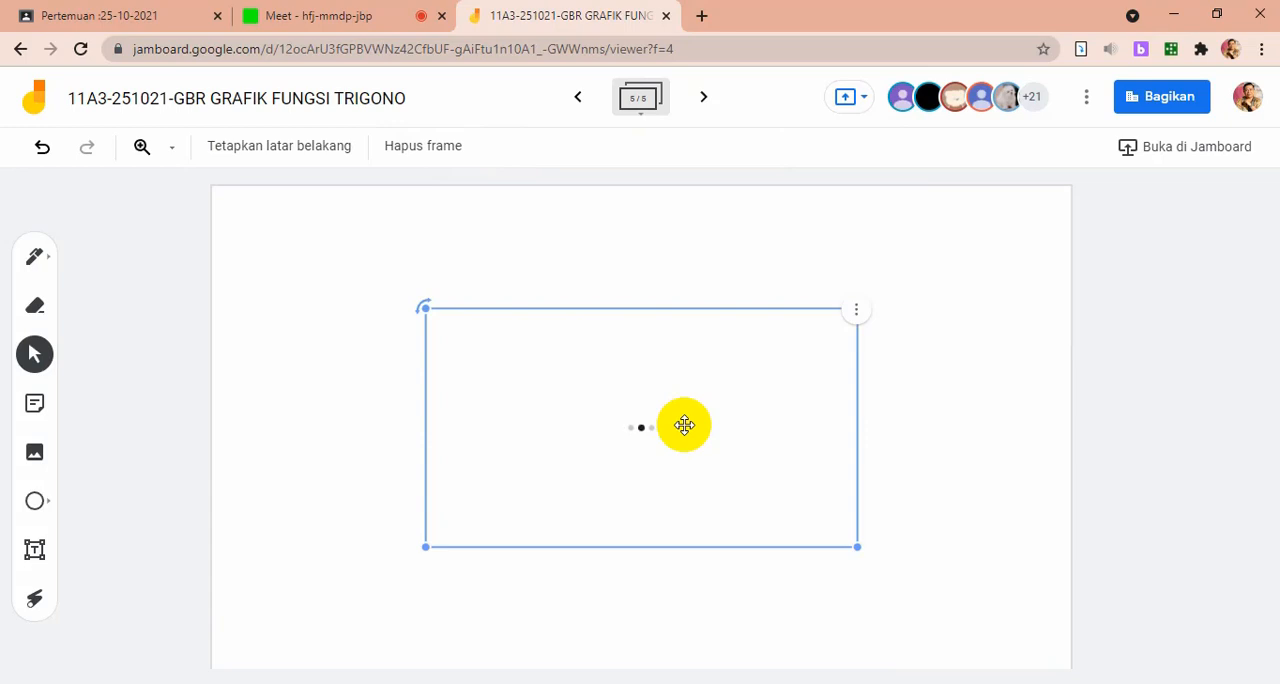
{"action": "left_click_drag", "start_coordinate": [674, 423], "coordinate": [526, 383]}
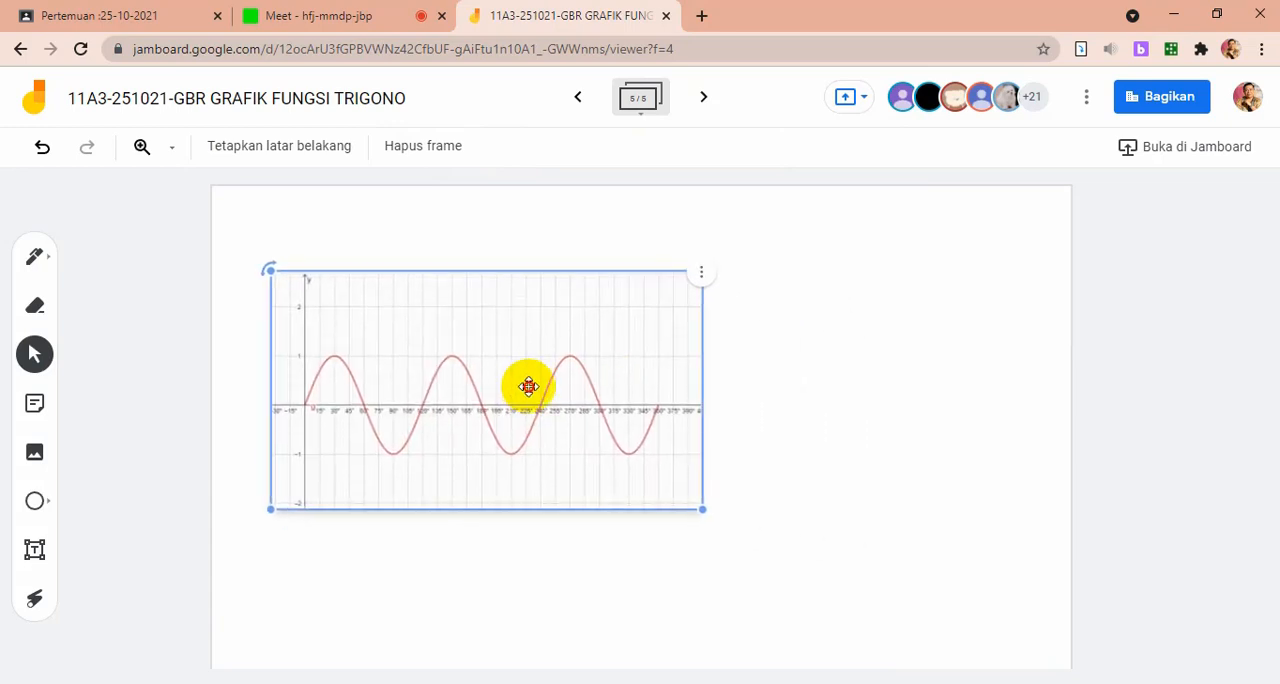
{"action": "left_click_drag", "start_coordinate": [697, 513], "coordinate": [872, 603]}
{"action": "left_click", "coordinate": [1010, 416]}
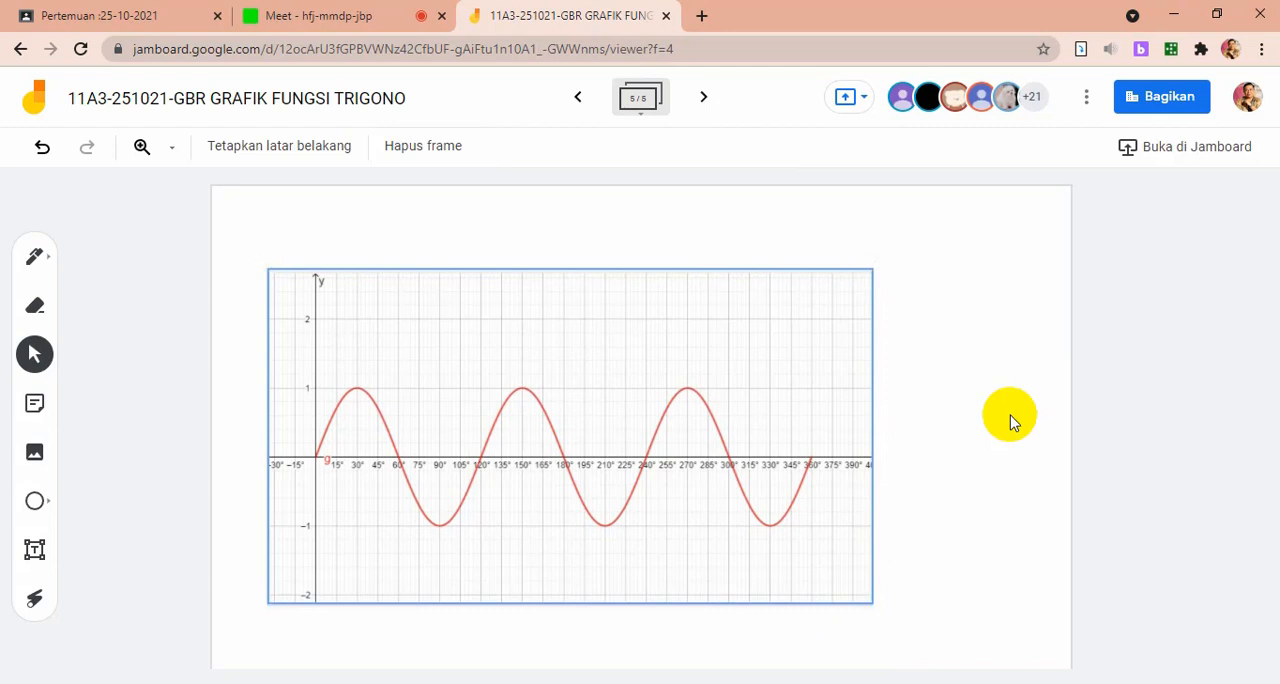
{"action": "left_click", "coordinate": [771, 554]}
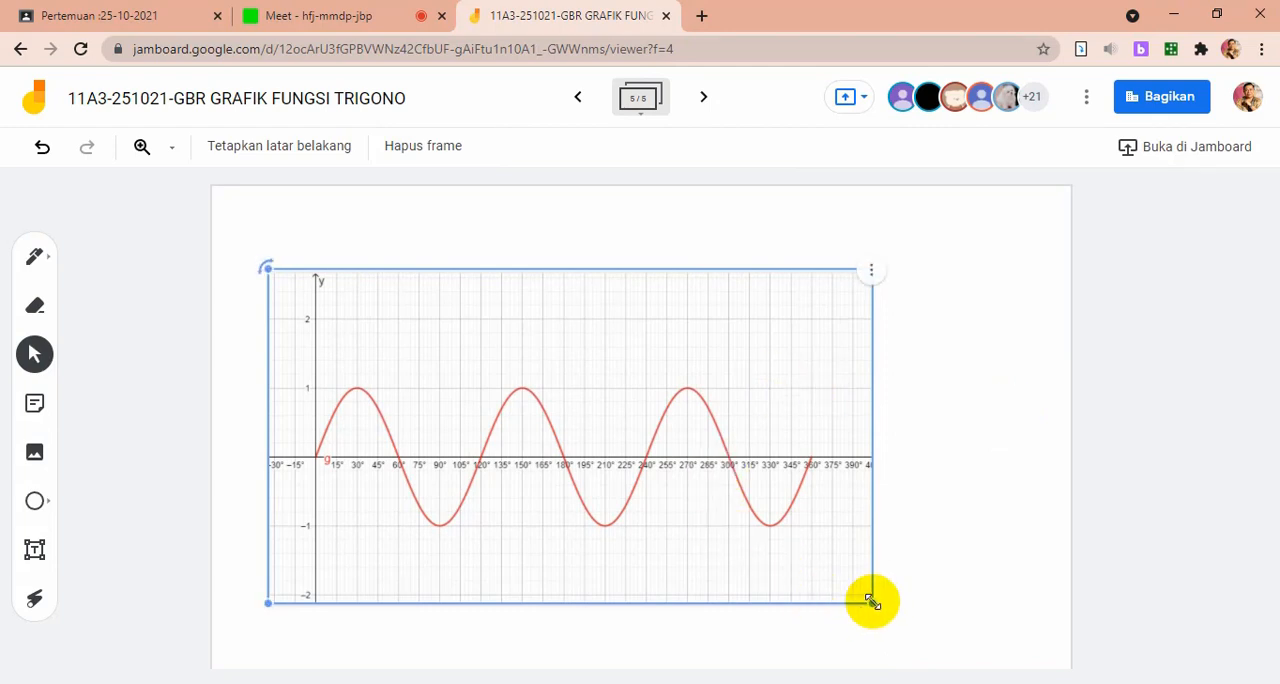
{"action": "left_click_drag", "start_coordinate": [872, 603], "coordinate": [954, 648]}
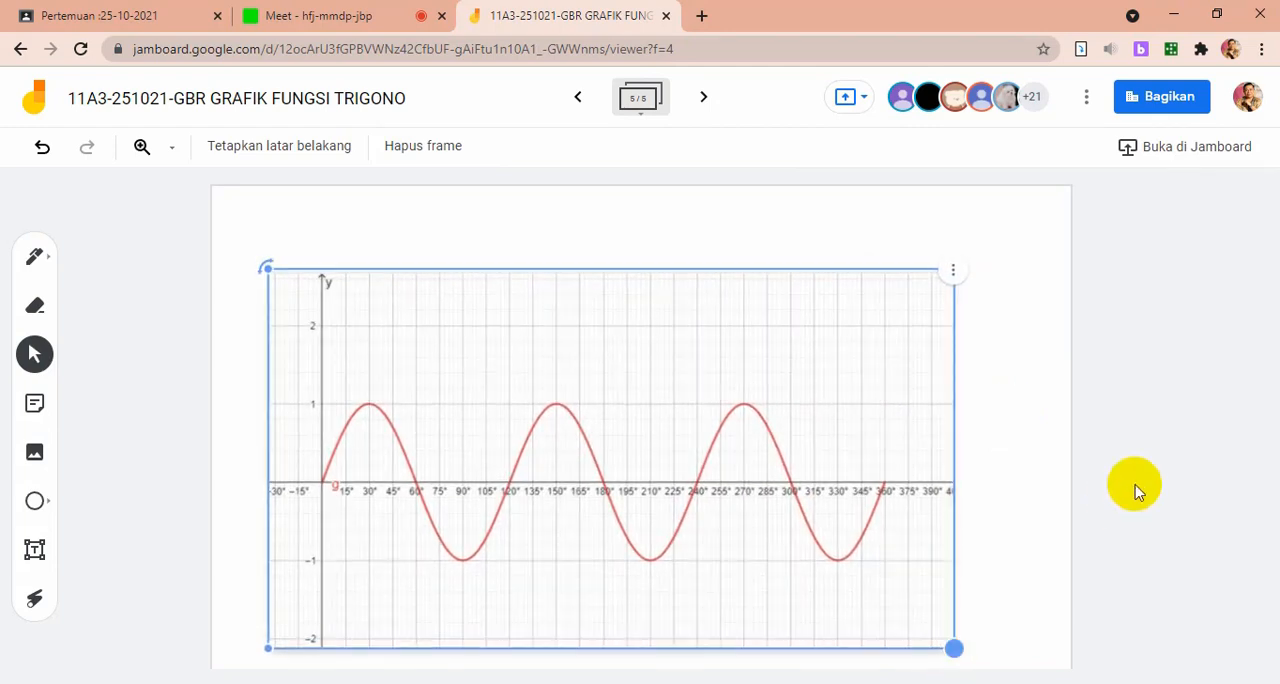
{"action": "left_click", "coordinate": [1063, 458]}
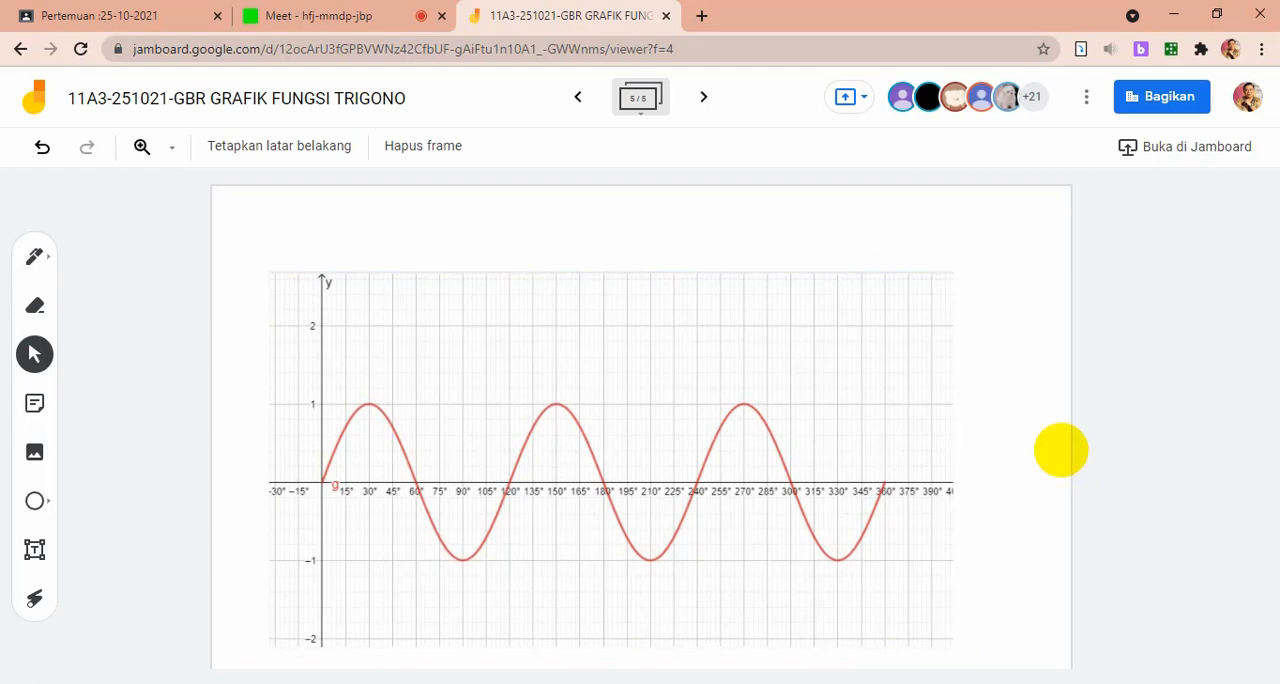
Handwrite "y = sin 3x, 0° ≤ x ≤ 360°, 1 Periode = 360/3 = 120" and "-1 ≤ sin 3x ≤ 1" above the graph, marking each period's rise with an arrowhead
{"action": "left_click", "coordinate": [34, 256]}
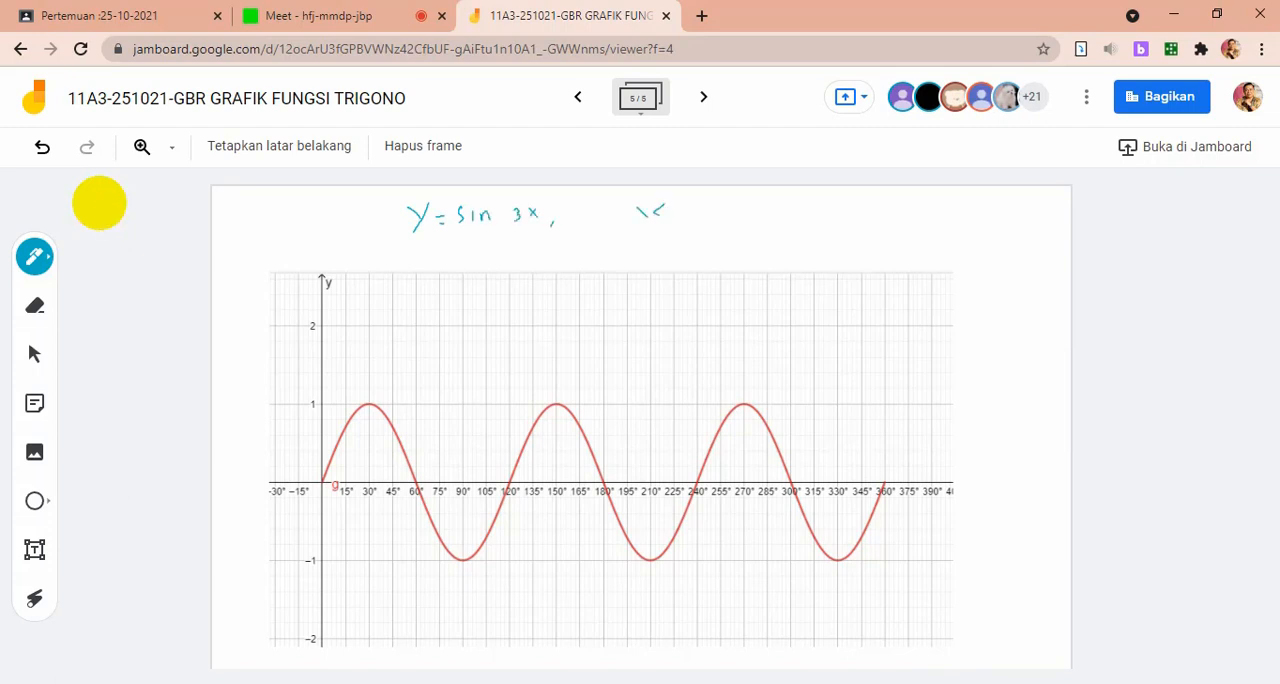
{"action": "left_click", "coordinate": [104, 206]}
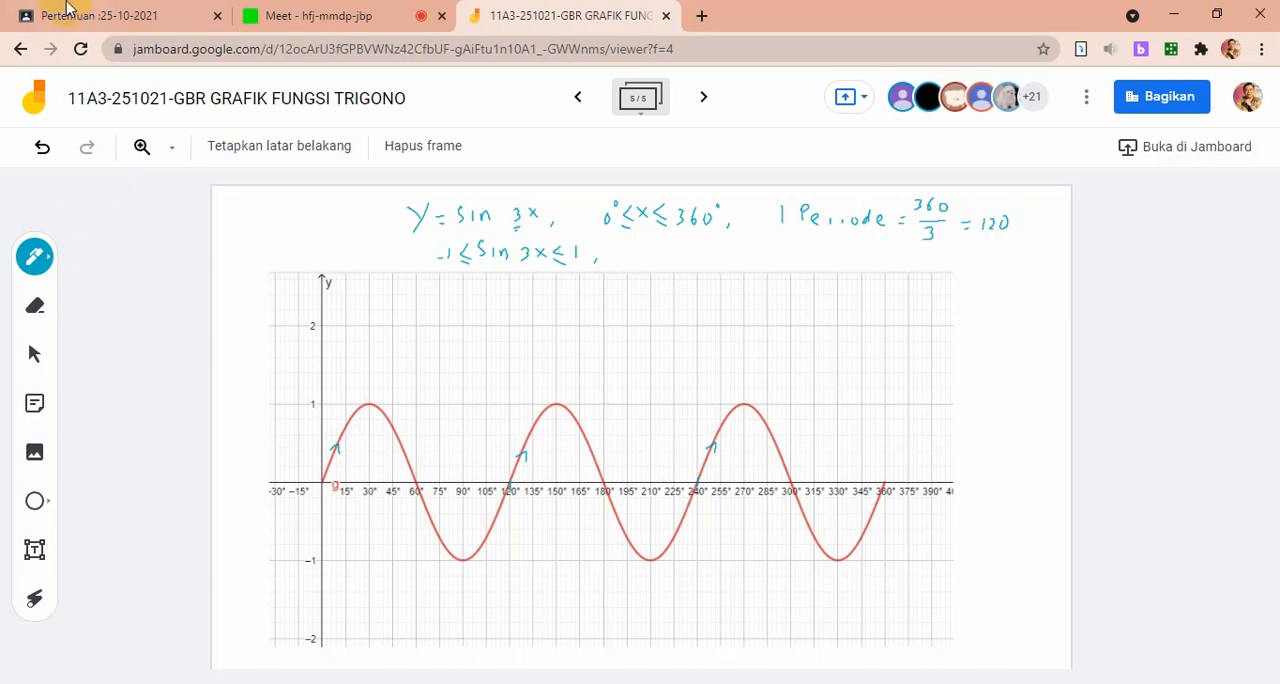
Add a blank sixth frame to the Jamboard and go back to the empty coordinate axes on frame 2
{"action": "left_click", "coordinate": [703, 98]}
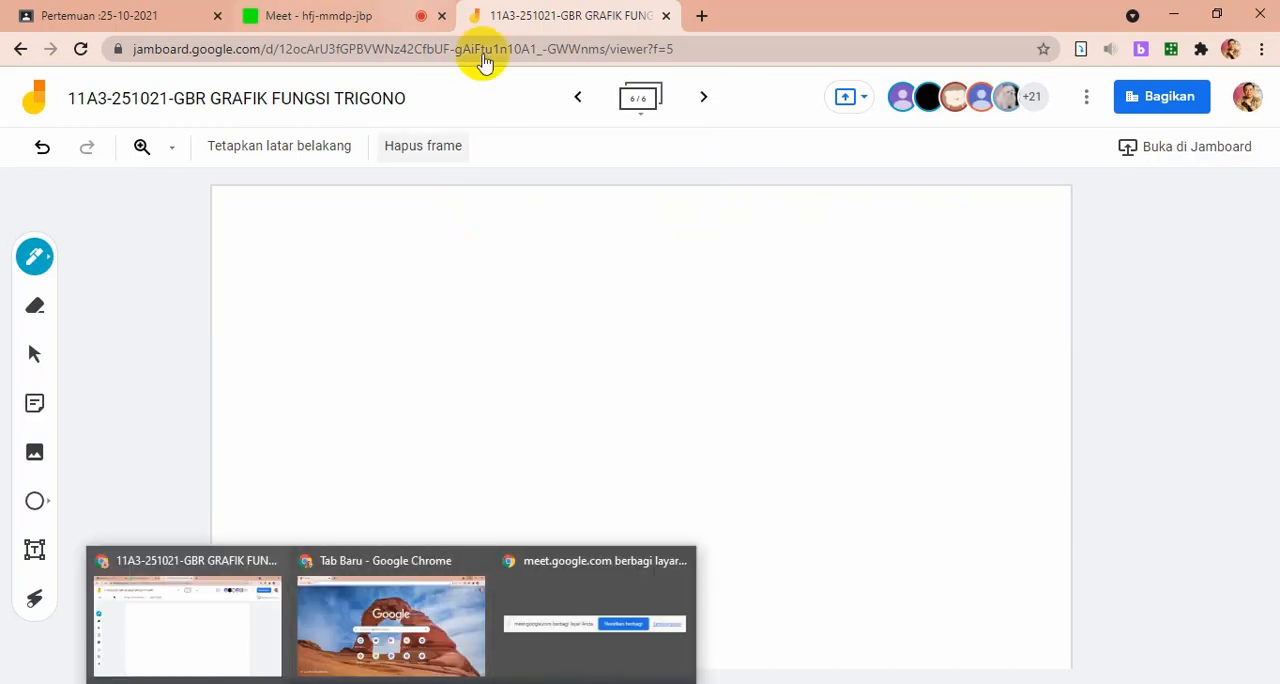
{"action": "left_click", "coordinate": [578, 102]}
{"action": "left_click", "coordinate": [578, 102]}
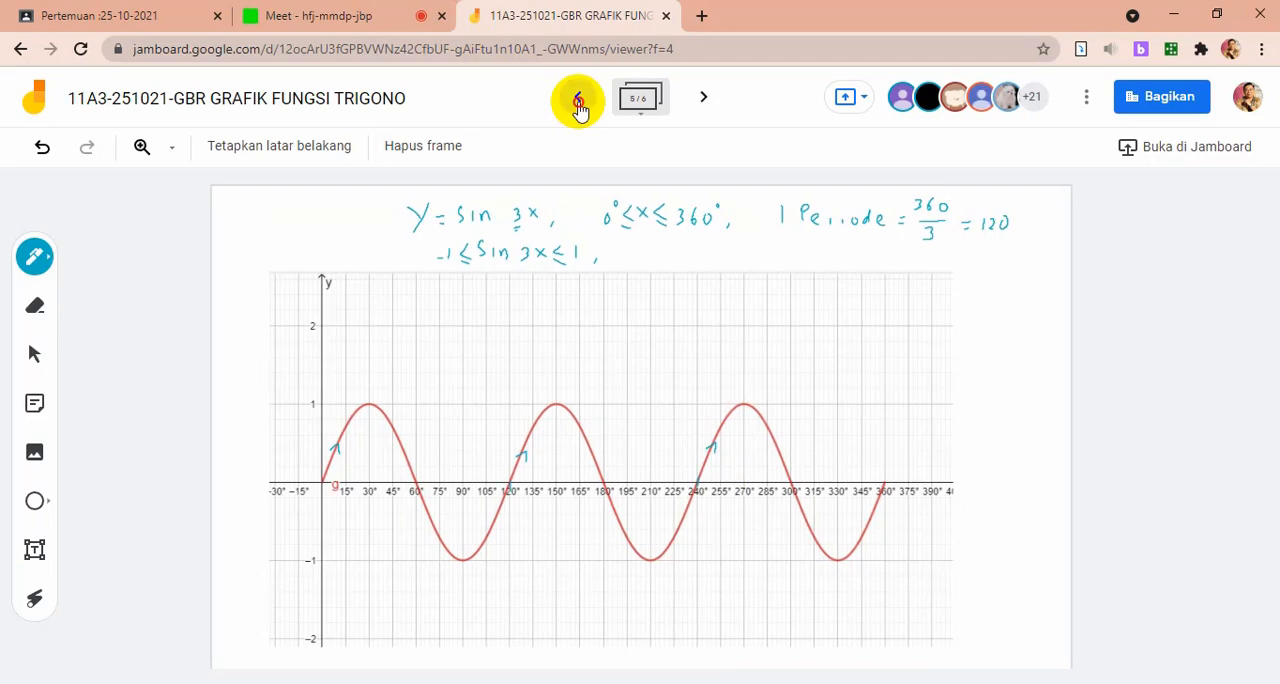
{"action": "left_click", "coordinate": [578, 102]}
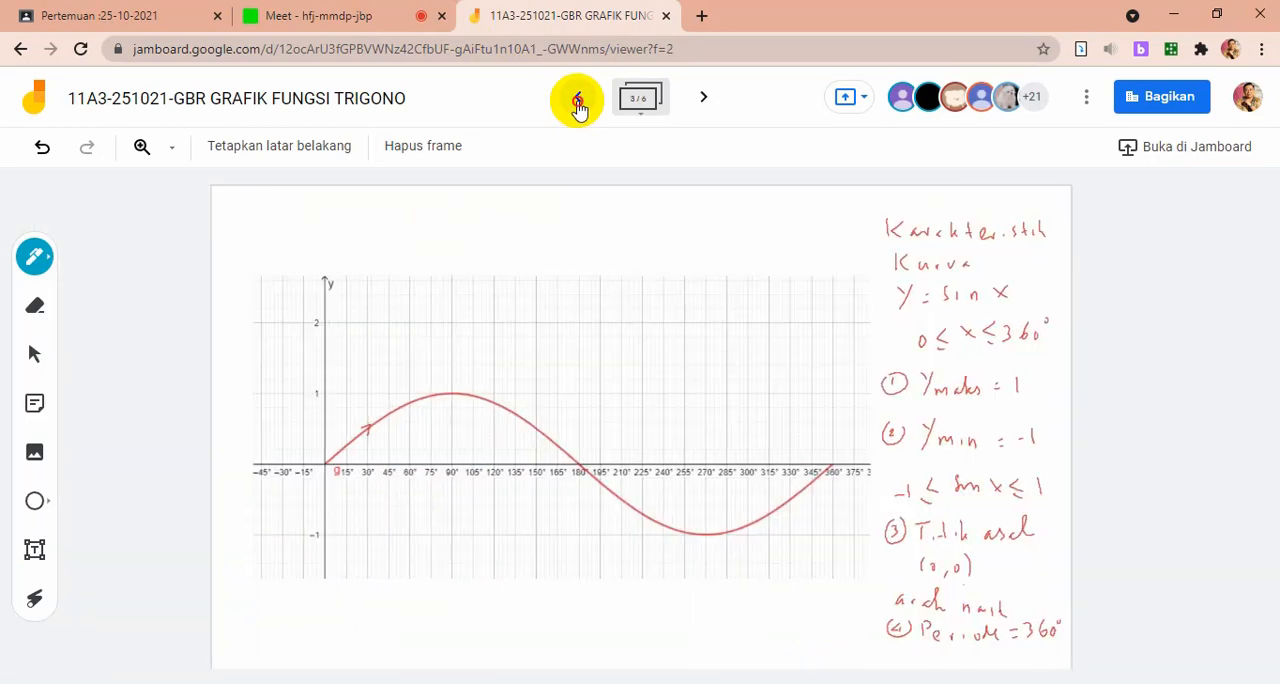
{"action": "left_click", "coordinate": [578, 102]}
{"action": "left_click", "coordinate": [578, 102]}
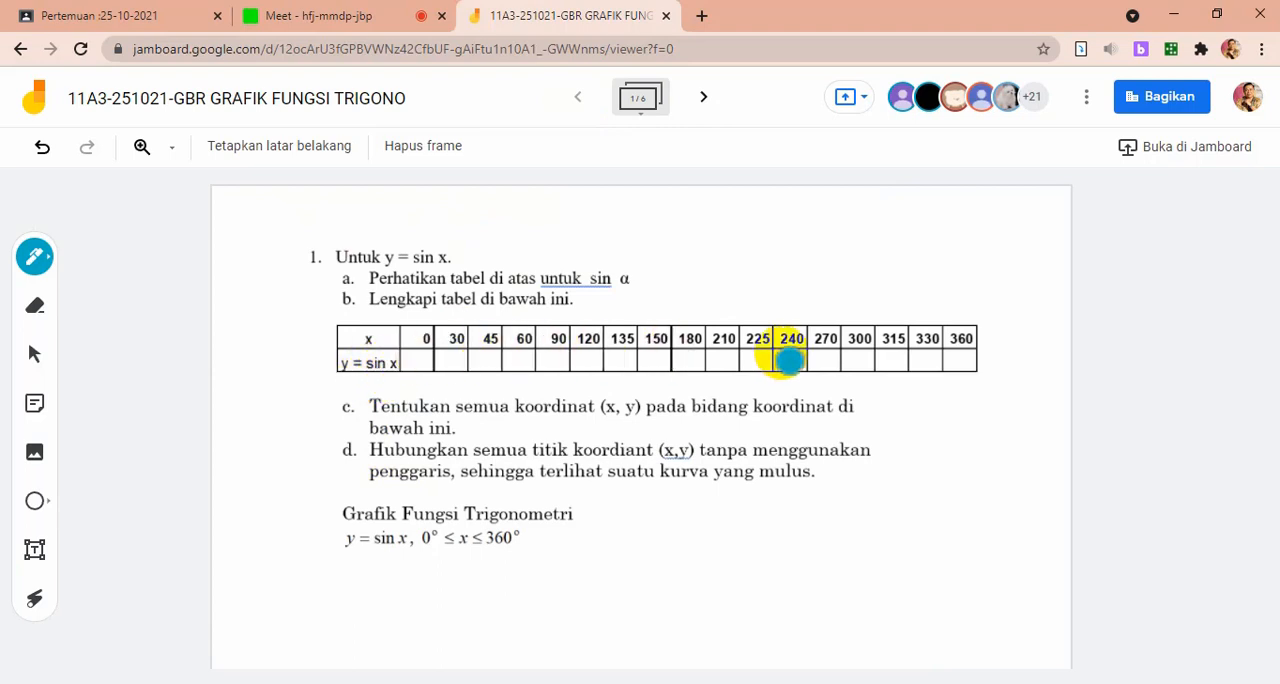
{"action": "left_click", "coordinate": [704, 98]}
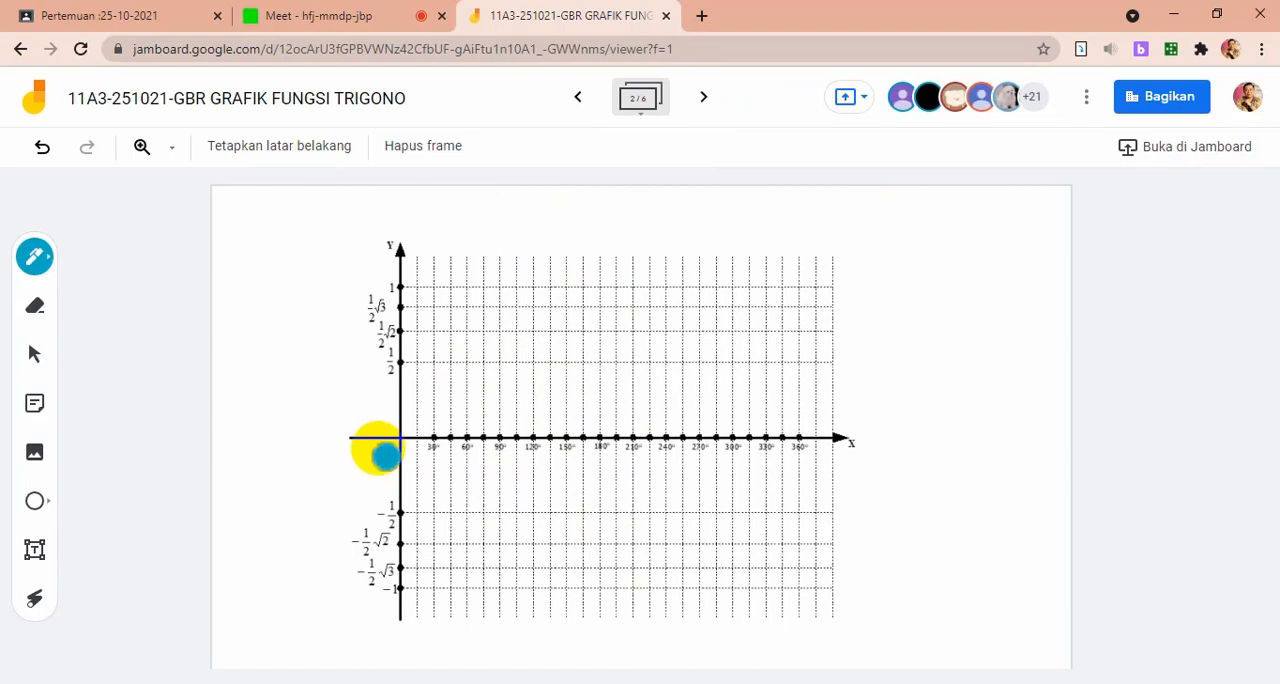
With a black pen, label the origin "O" on frame 2 and handwrite "Grafik dasar y = sin x, 0° ≤ x ≤ 360°" above frame 3's graph
{"action": "left_click", "coordinate": [36, 257]}
{"action": "left_click", "coordinate": [88, 301]}
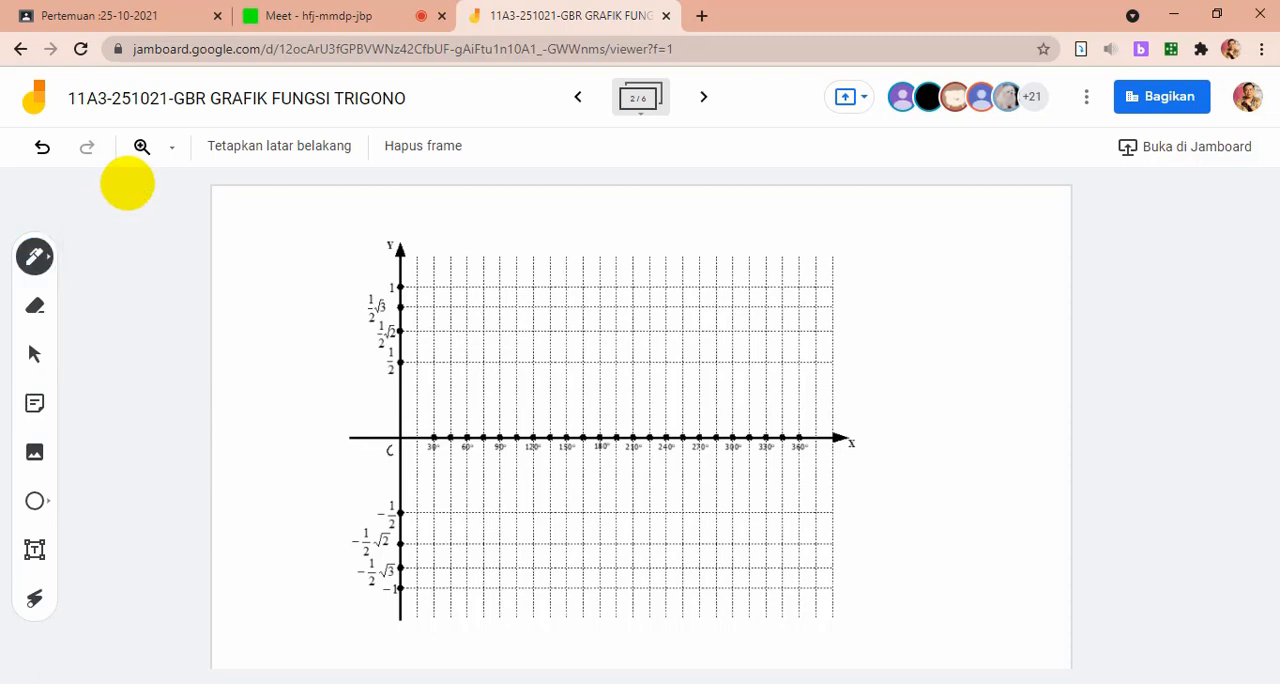
{"action": "left_click", "coordinate": [128, 185]}
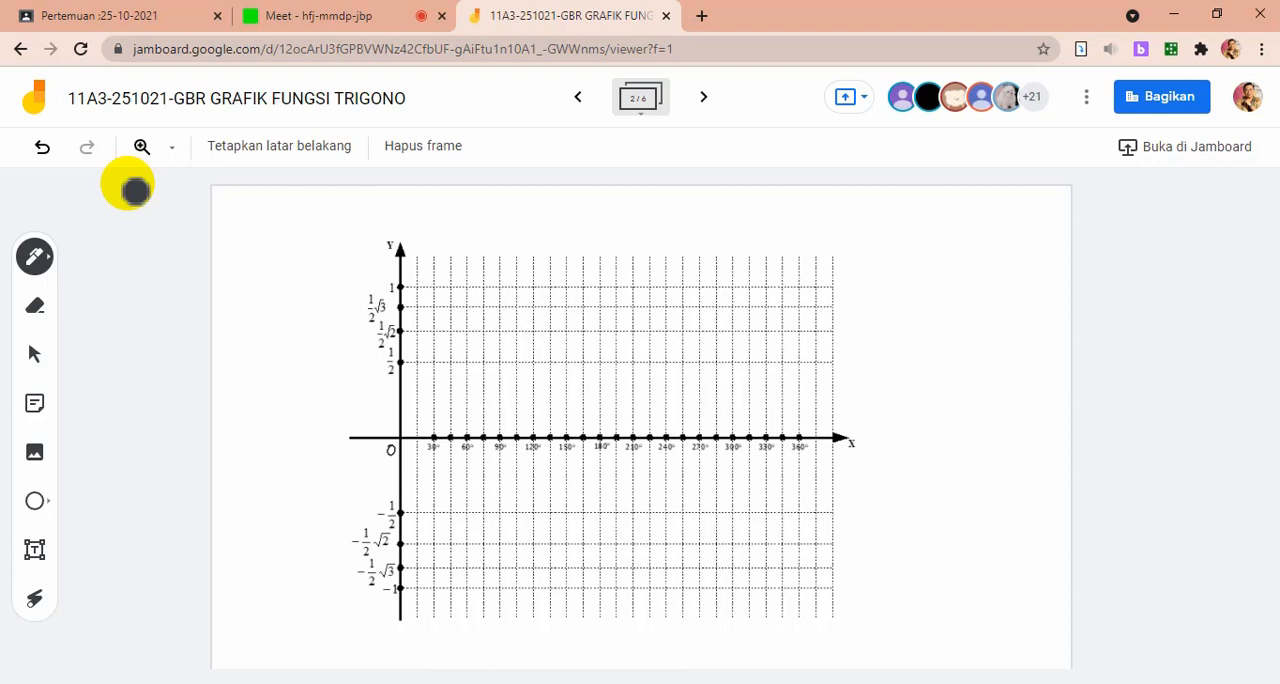
{"action": "left_click", "coordinate": [703, 98]}
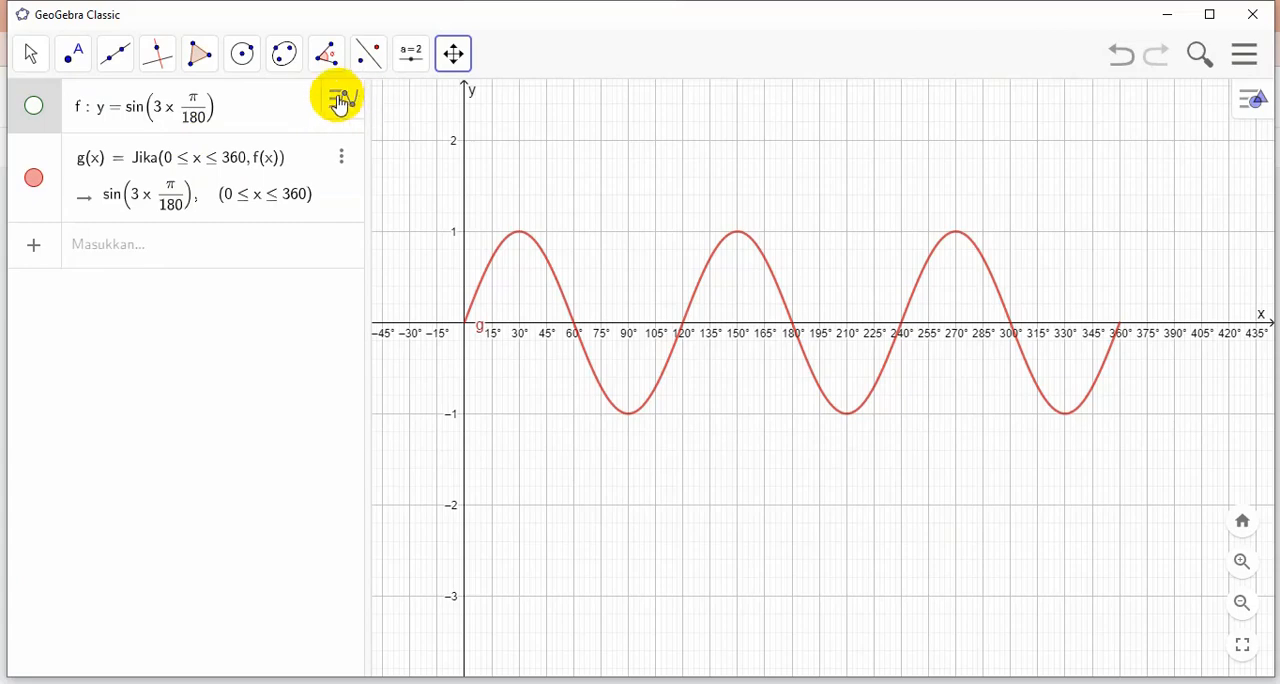
Switch to GeoGebra and change the definition of function f to cos(x π / 180), closing its settings
{"action": "left_click", "coordinate": [336, 100]}
{"action": "left_click", "coordinate": [343, 146]}
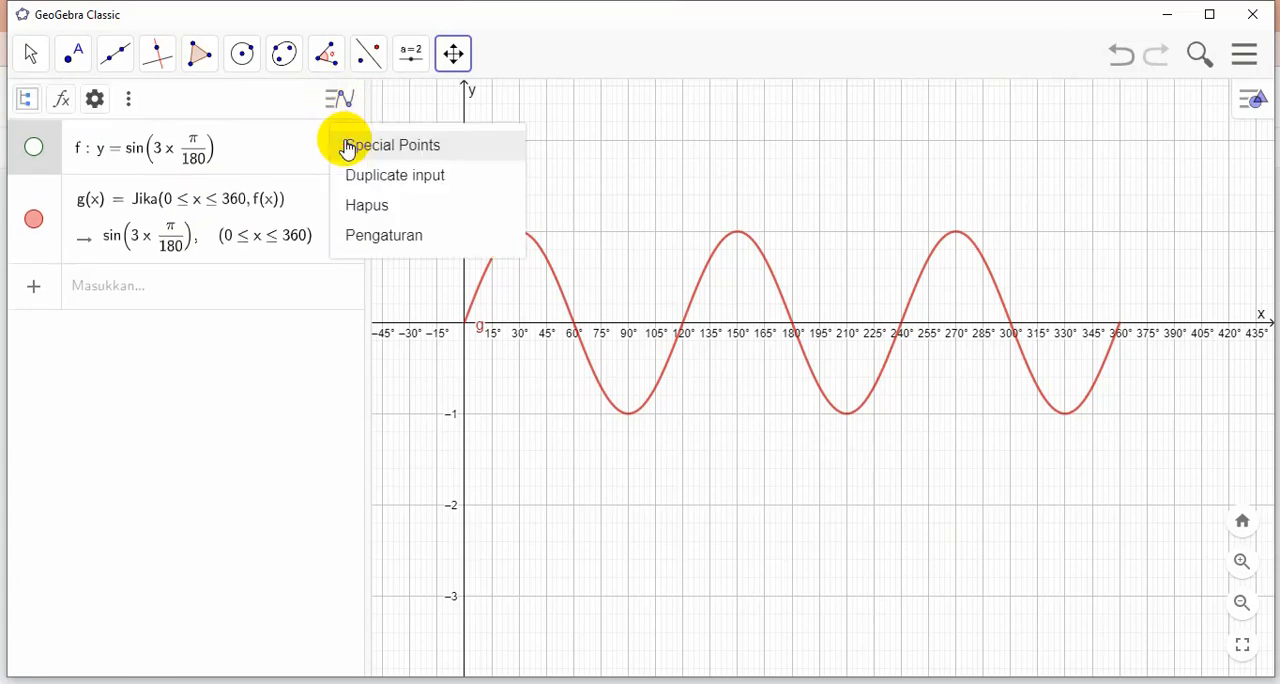
{"action": "left_click", "coordinate": [375, 236]}
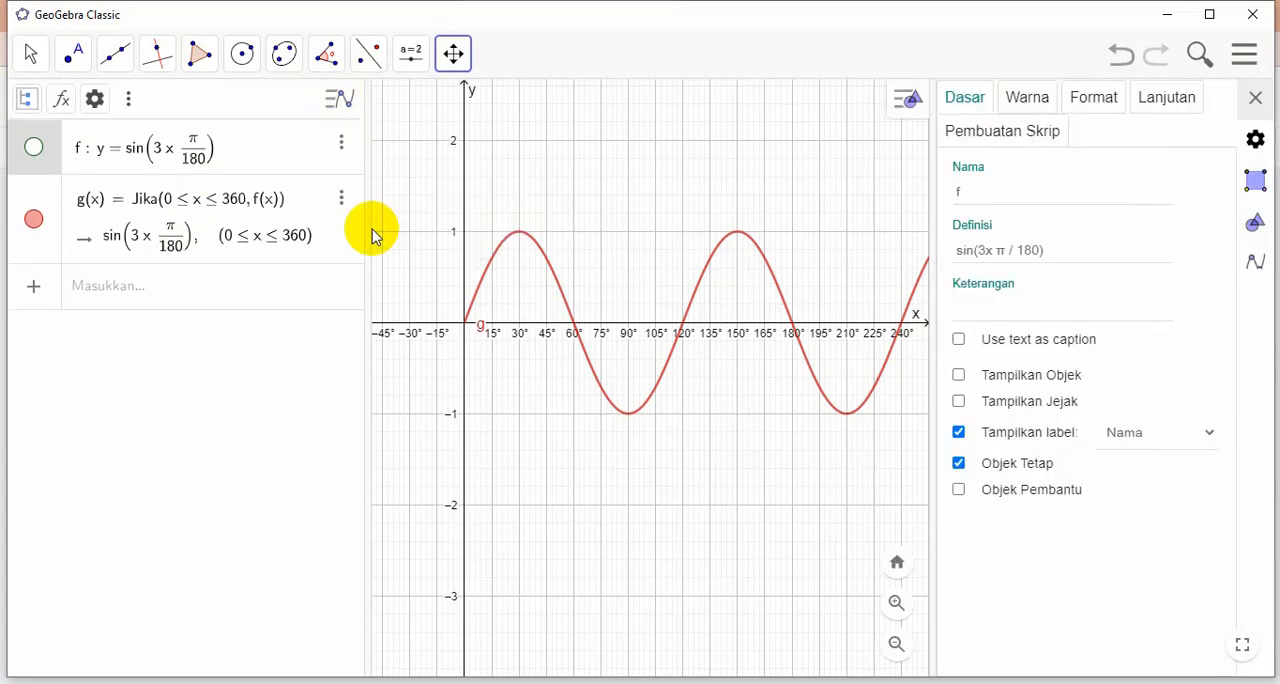
{"action": "left_click", "coordinate": [989, 250]}
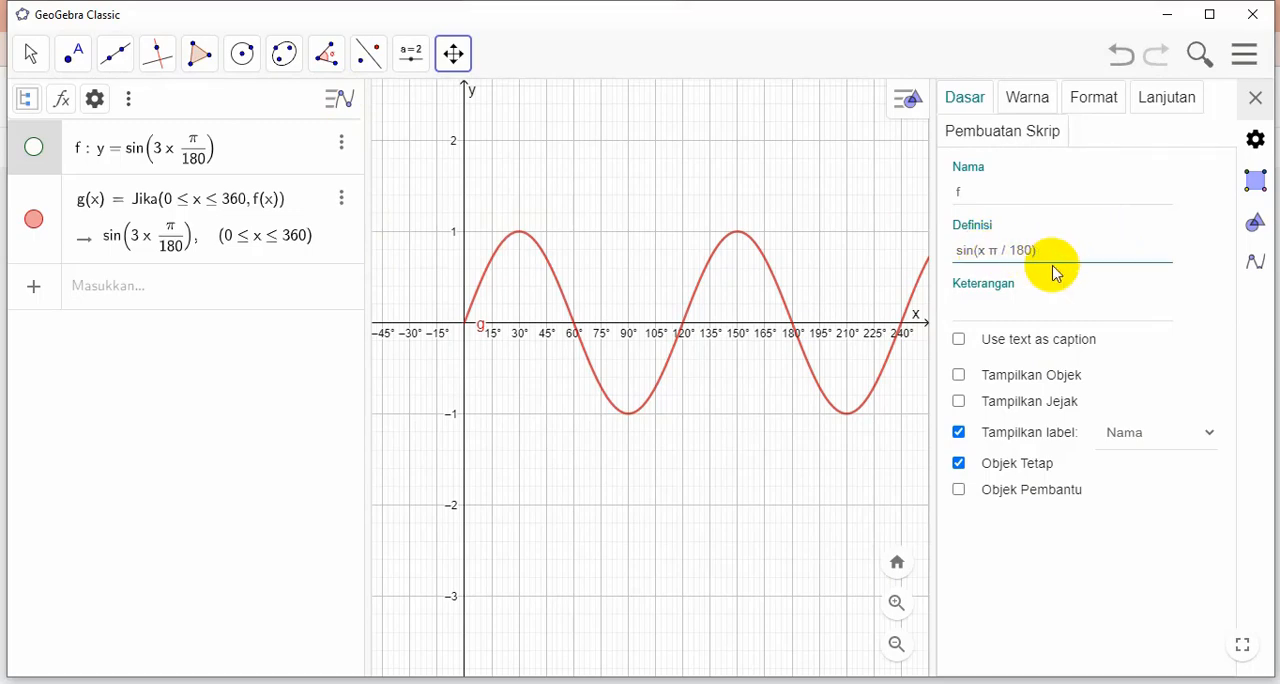
{"action": "left_click", "coordinate": [957, 249]}
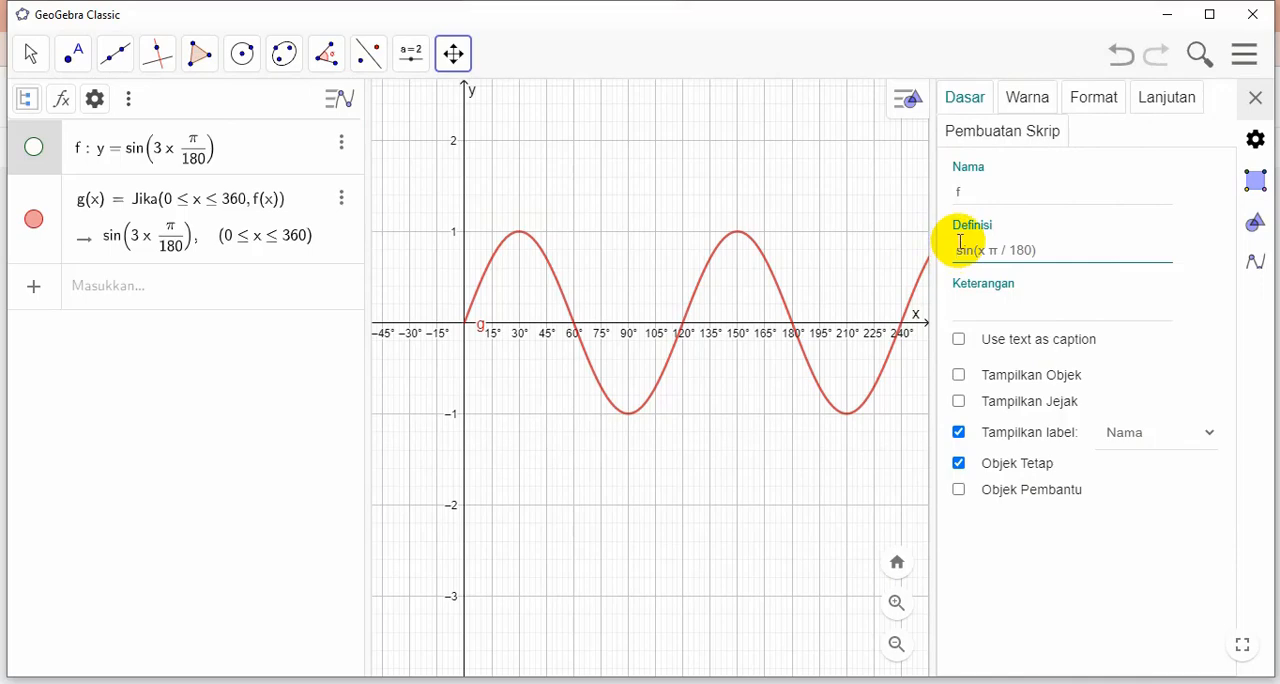
{"action": "key", "text": "Delete"}
{"action": "type", "text": "cos"}
{"action": "key", "text": "Return"}
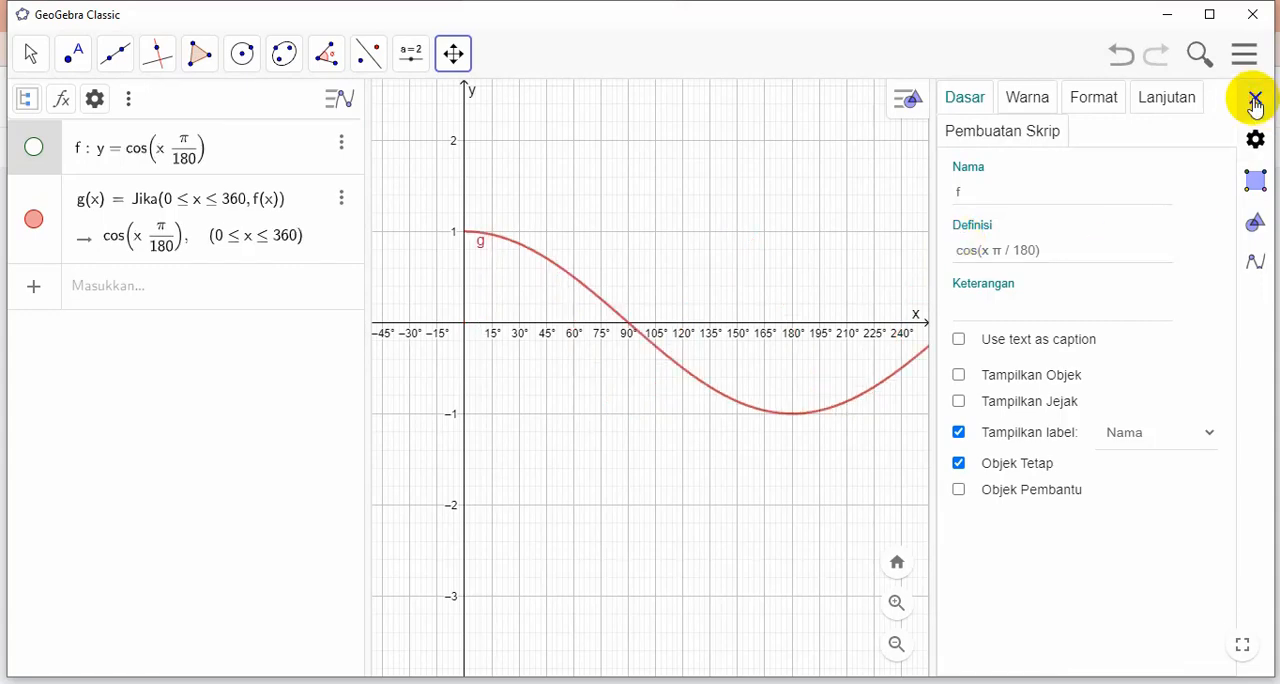
{"action": "left_click", "coordinate": [1255, 100]}
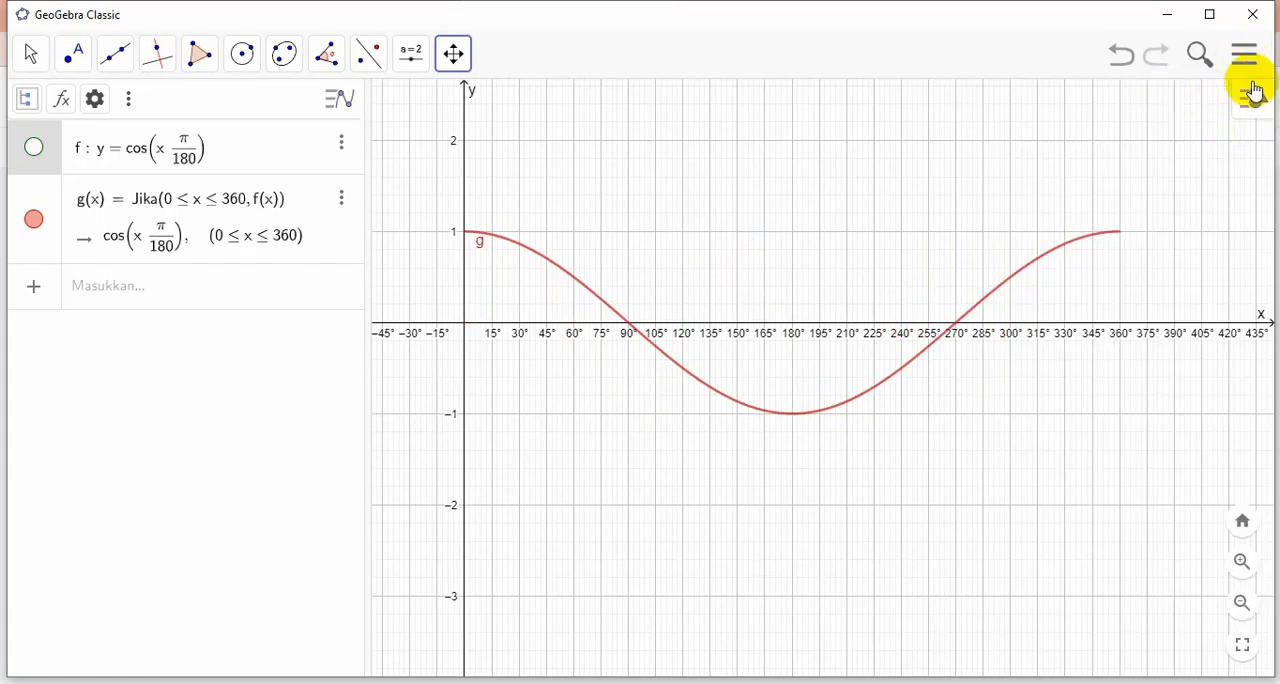
Set the colour of function f to blue (#0000FF) and close its settings
{"action": "left_click", "coordinate": [1245, 100]}
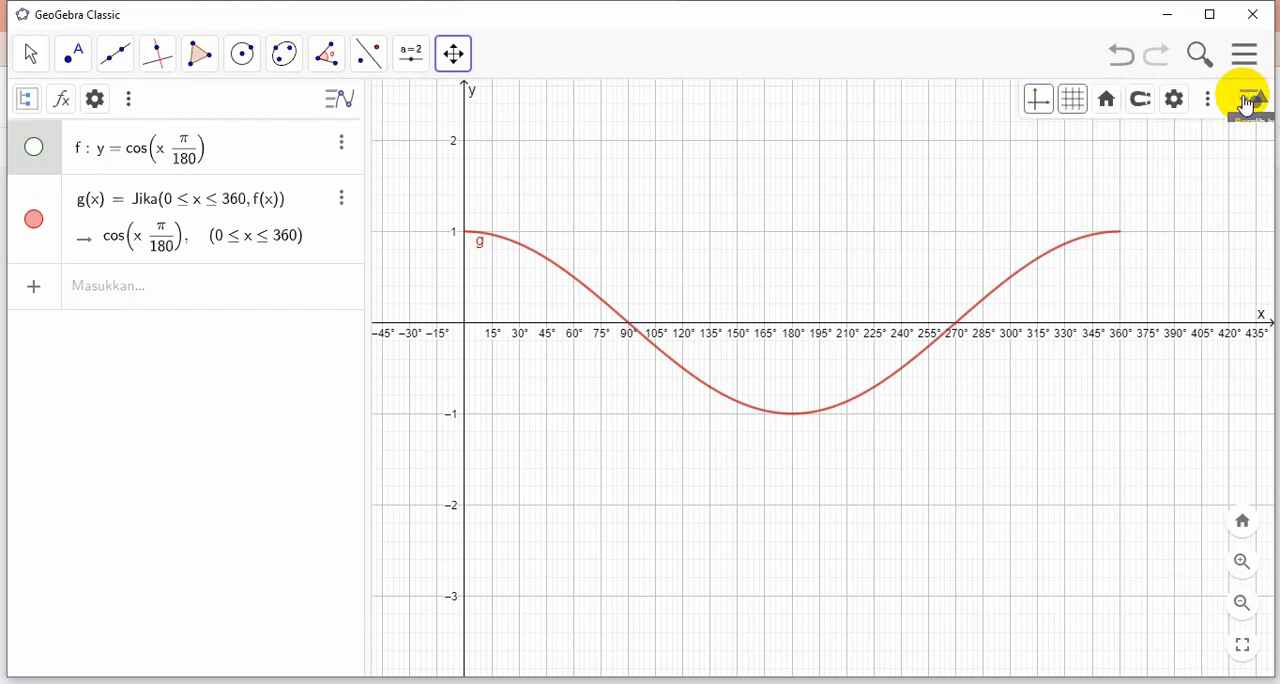
{"action": "left_click", "coordinate": [1178, 100]}
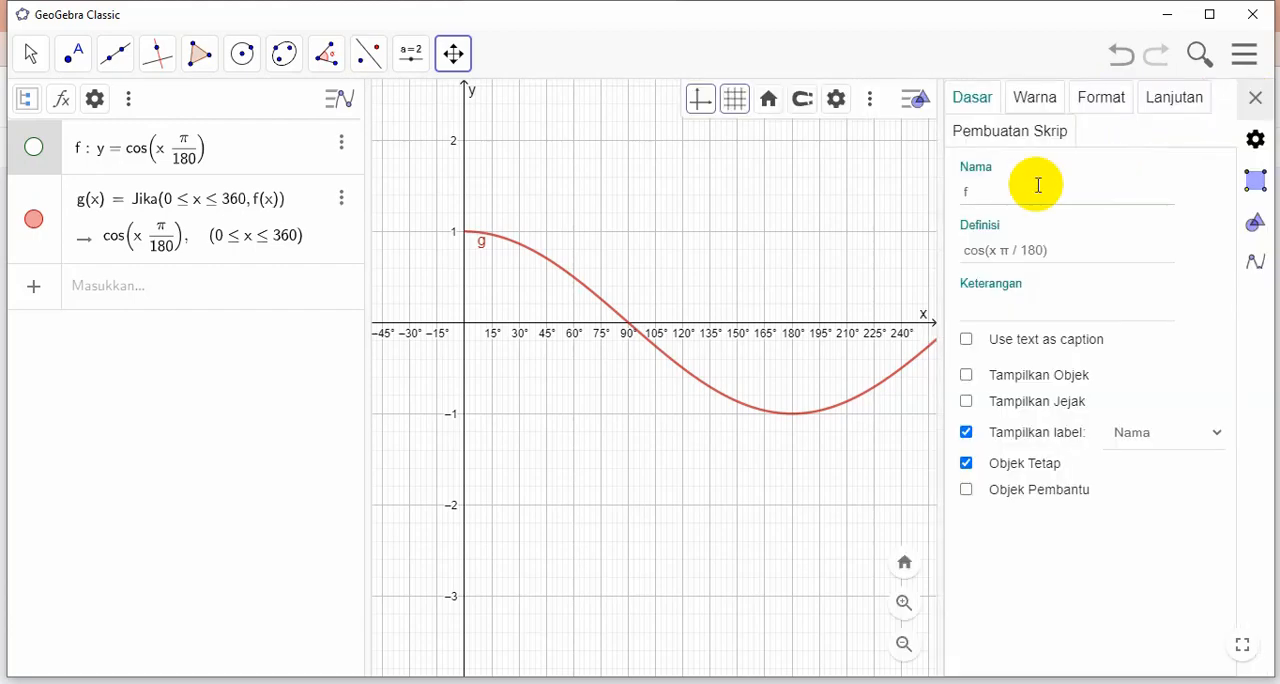
{"action": "left_click", "coordinate": [1022, 104]}
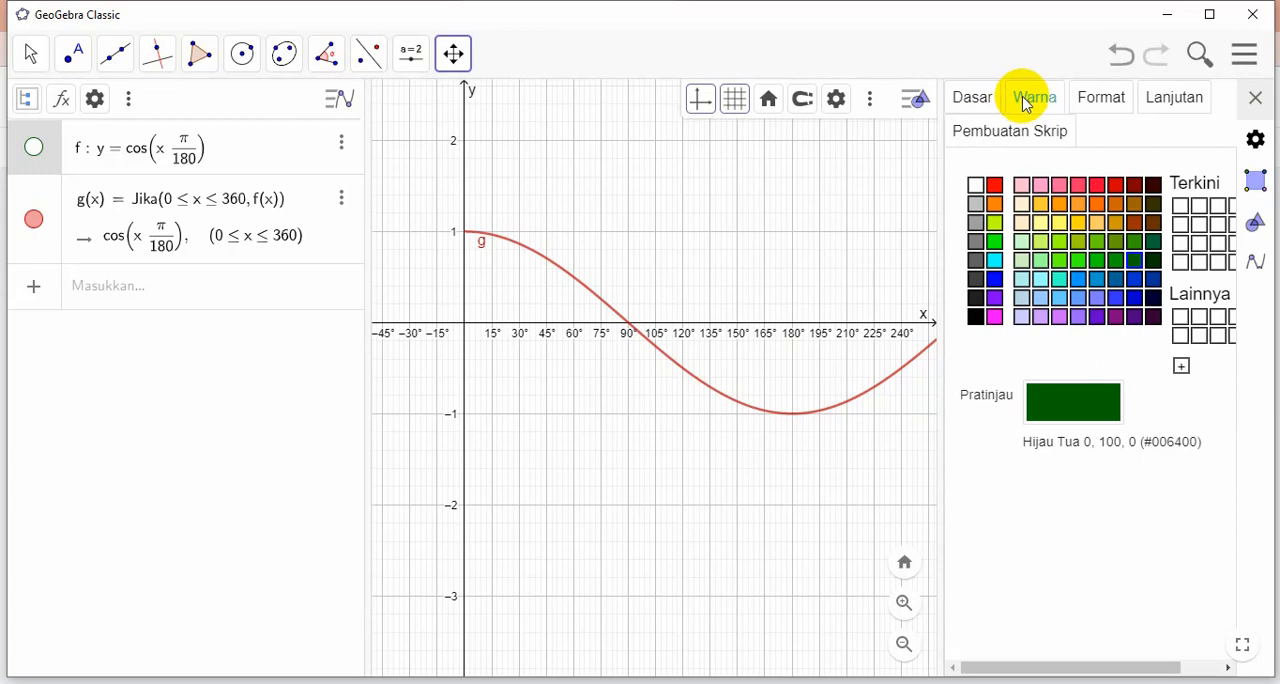
{"action": "left_click", "coordinate": [995, 282]}
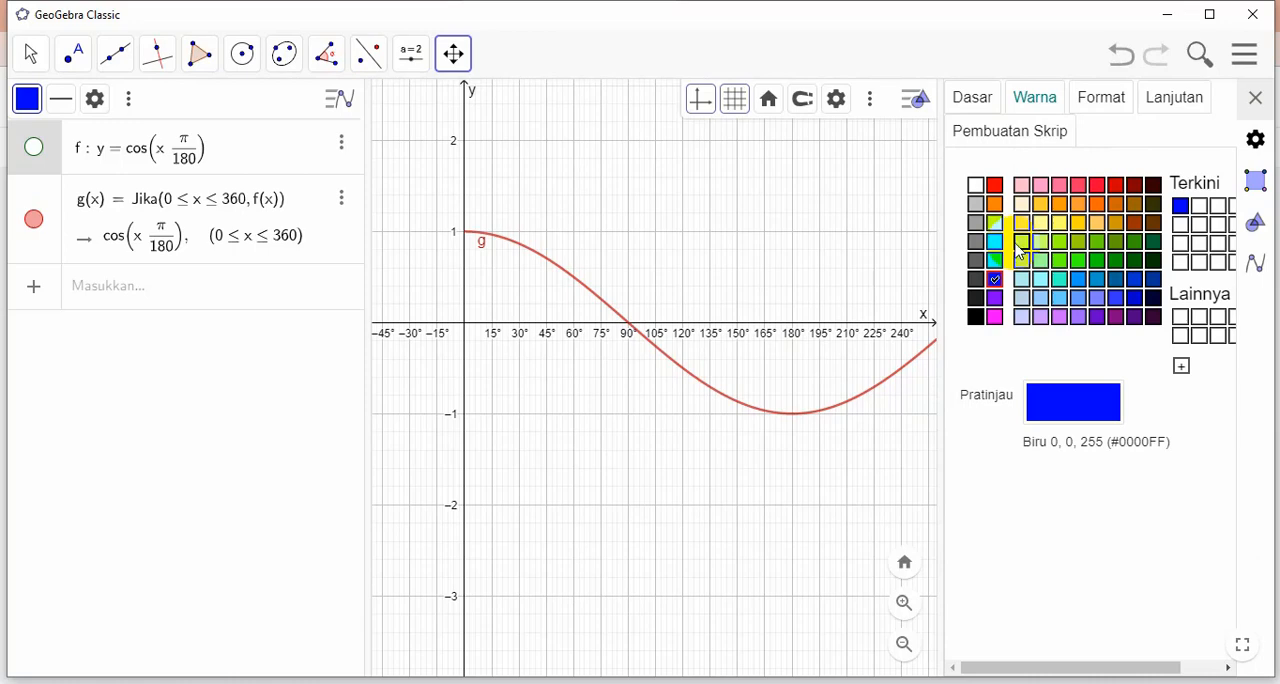
{"action": "left_click", "coordinate": [1256, 100]}
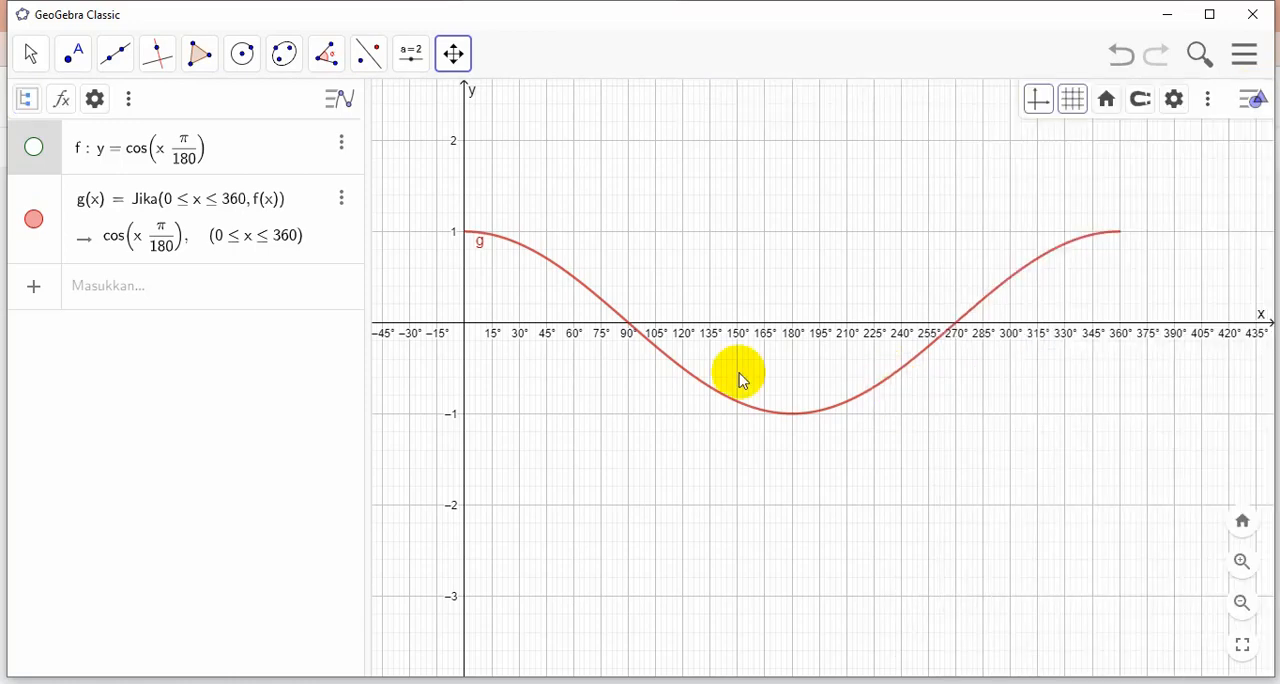
Hide and show the curve of function g, set its colour to blue (#0000FF) and close its settings
{"action": "left_click", "coordinate": [36, 219]}
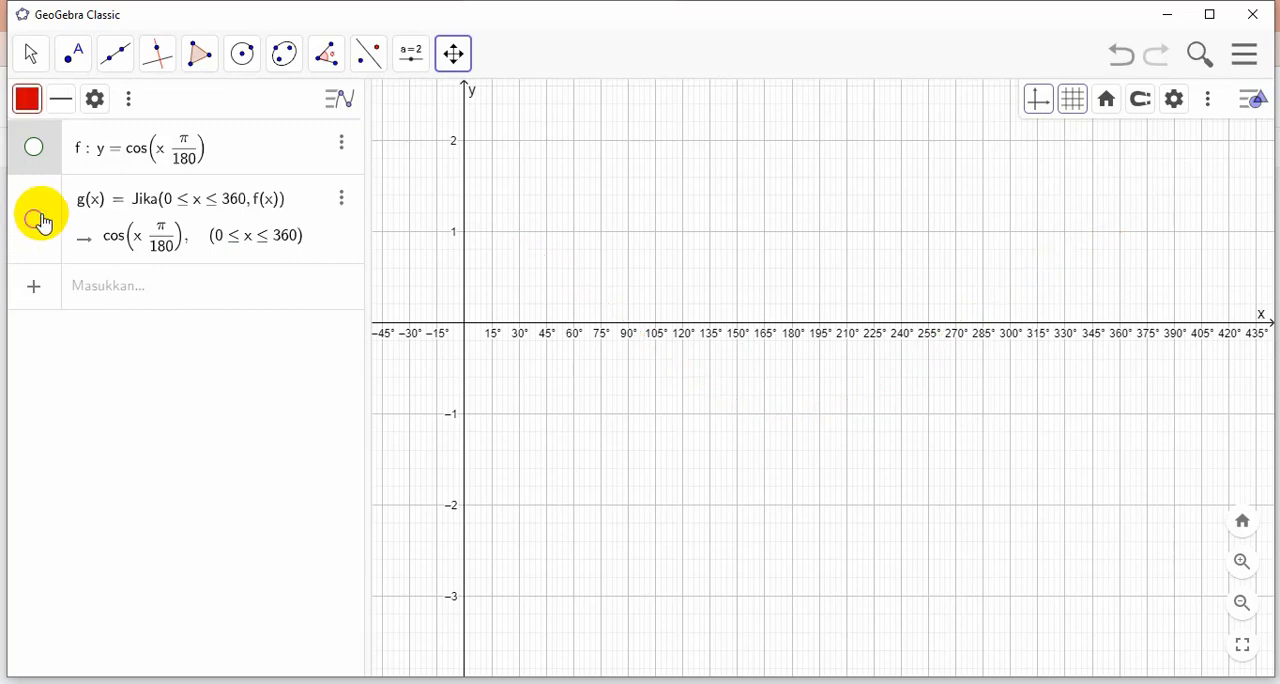
{"action": "left_click", "coordinate": [34, 218]}
{"action": "right_click", "coordinate": [158, 243]}
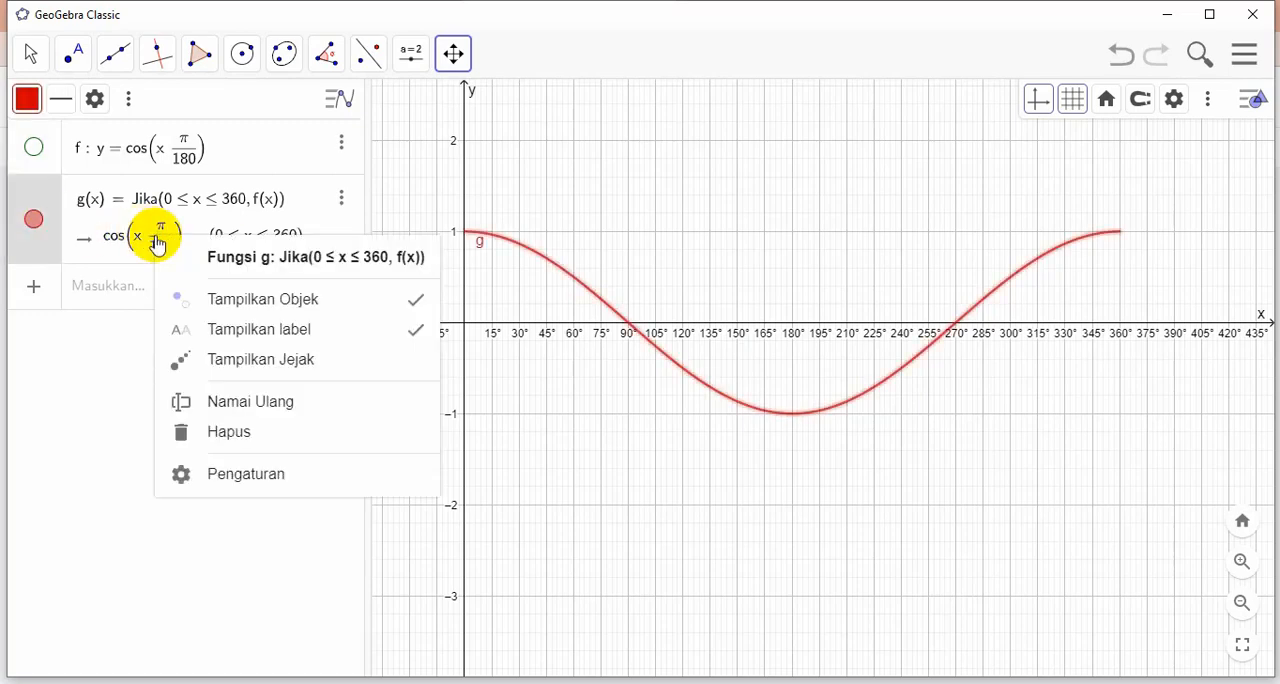
{"action": "left_click", "coordinate": [218, 478]}
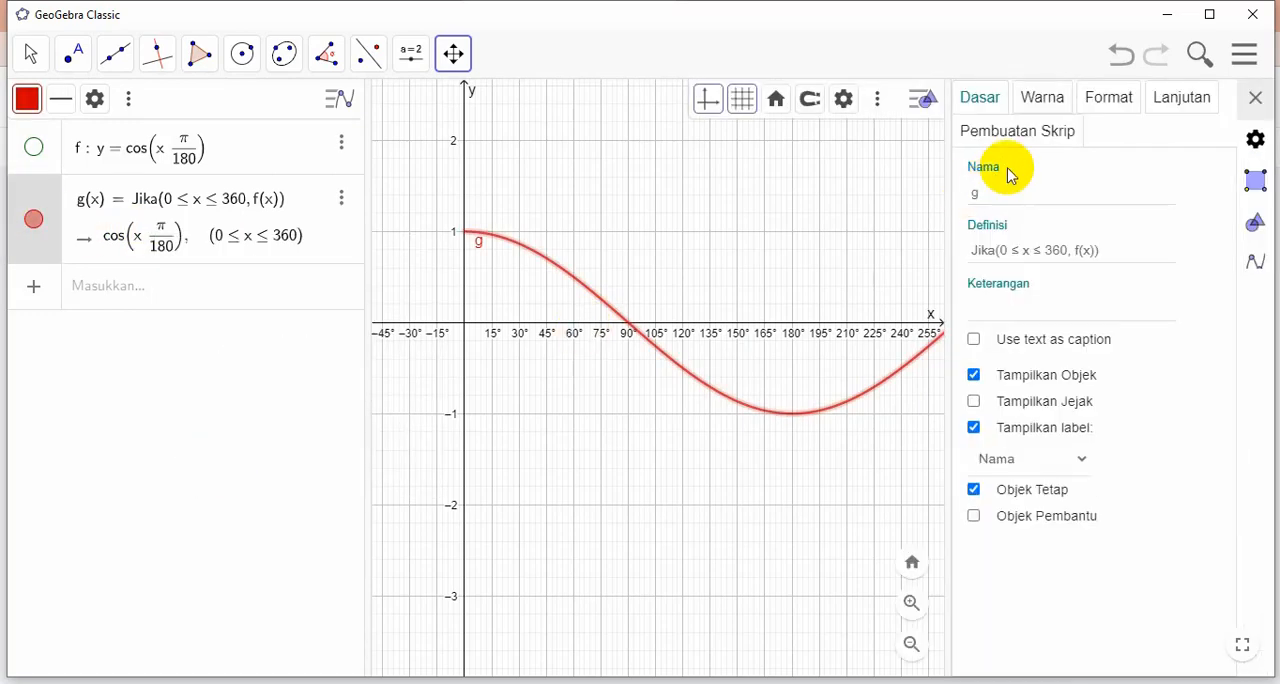
{"action": "left_click", "coordinate": [1042, 104]}
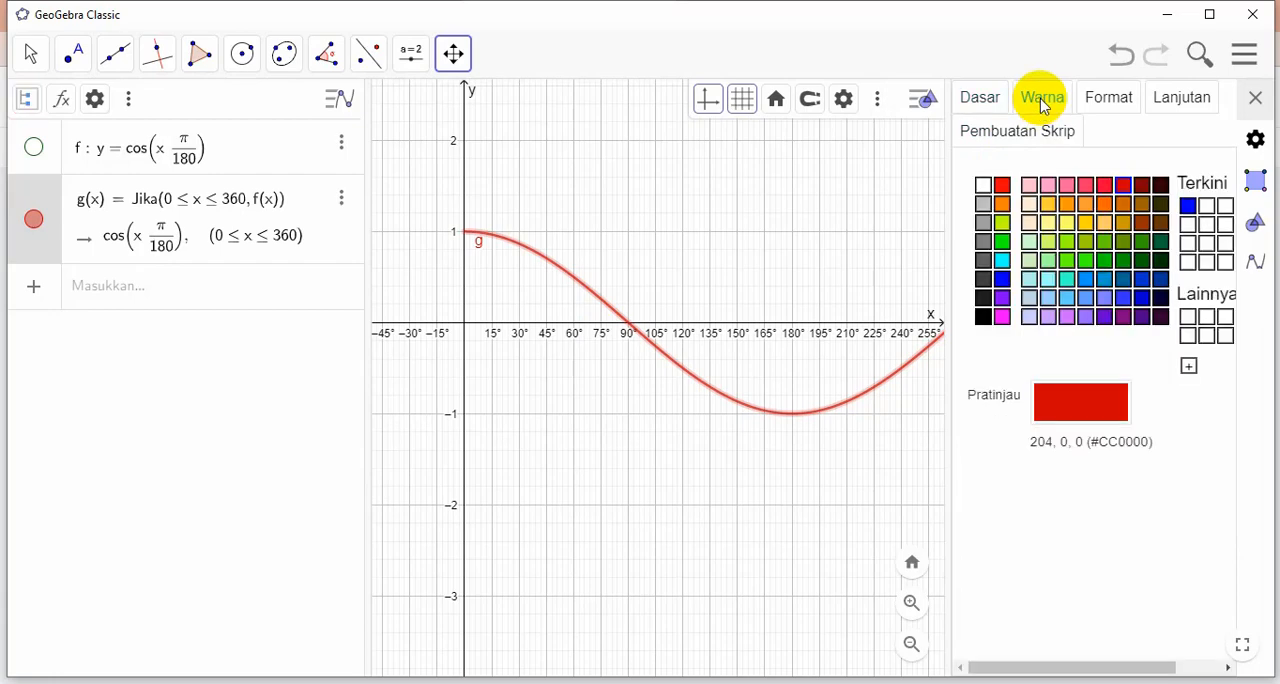
{"action": "left_click", "coordinate": [1194, 209]}
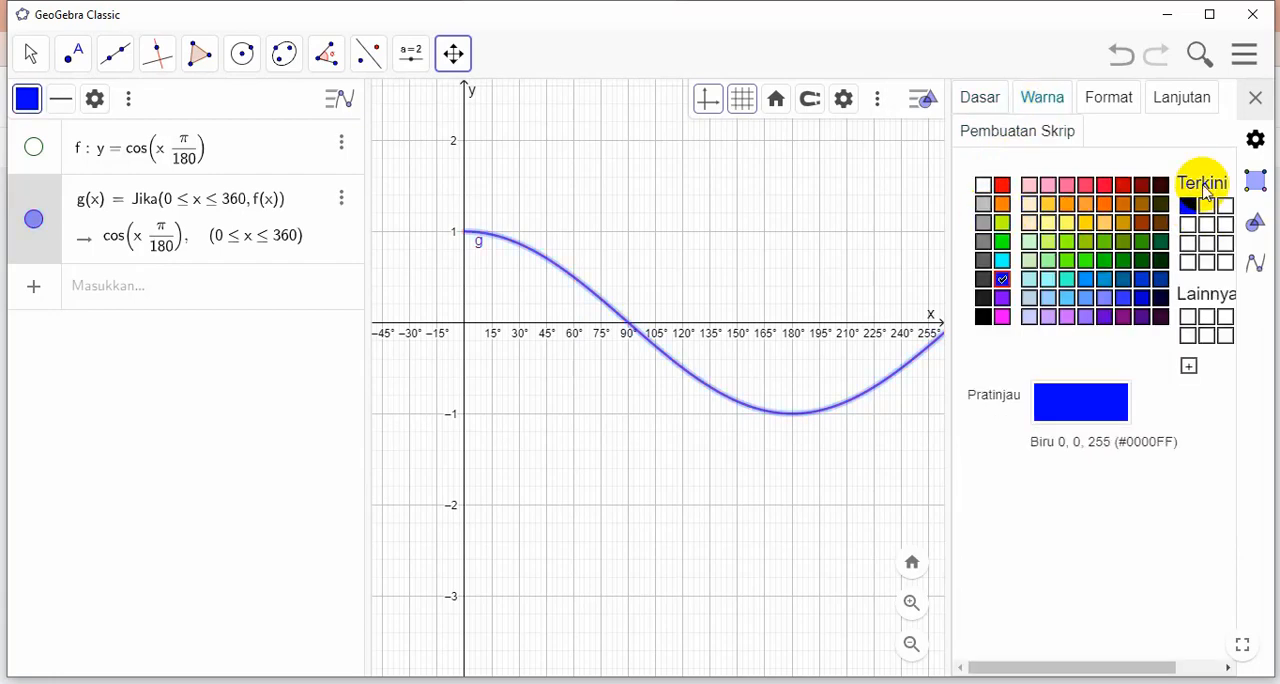
{"action": "left_click", "coordinate": [1256, 97]}
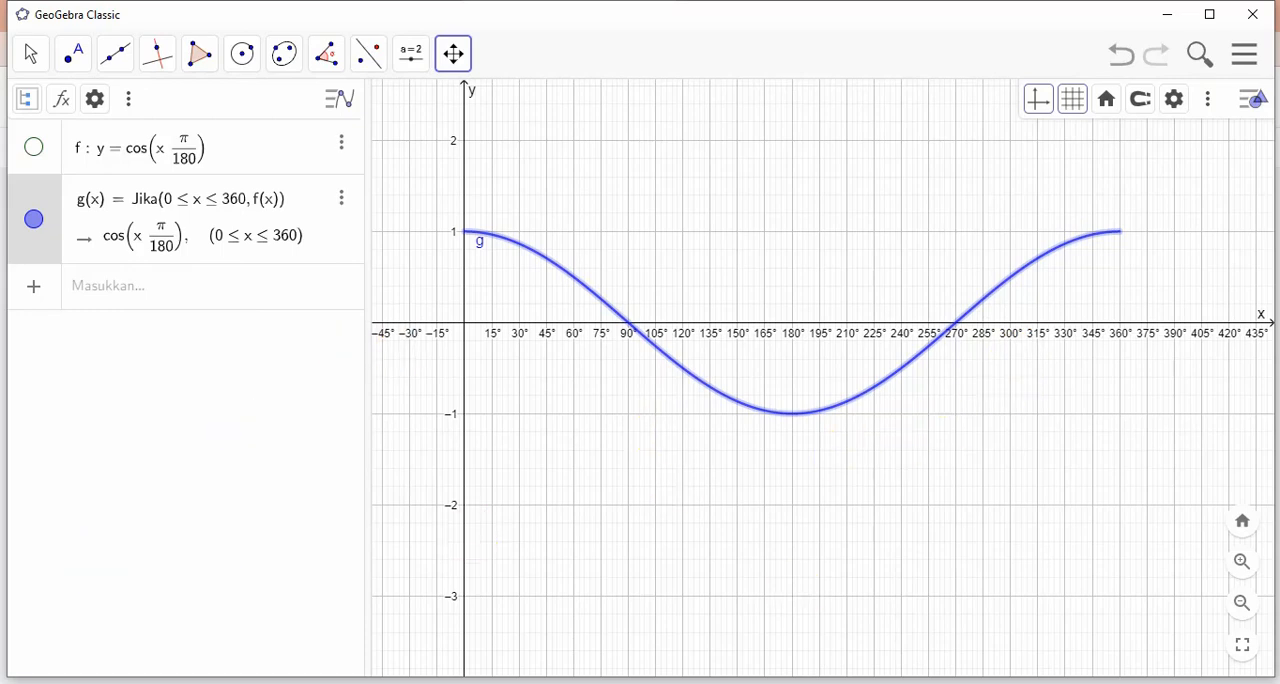
Capture a 924 × 475 pixel area around the blue cosine curve and copy the screenshot to the clipboard
{"action": "key", "text": "Print"}
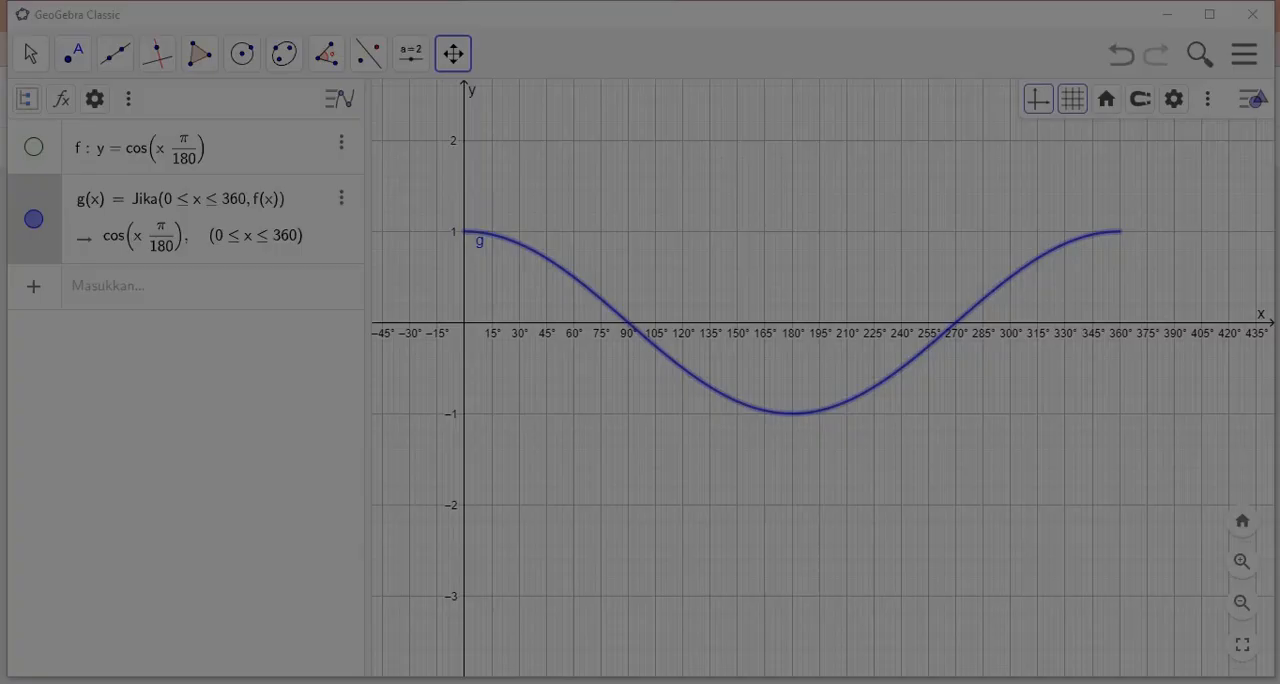
{"action": "left_click_drag", "start_coordinate": [403, 76], "coordinate": [1278, 516]}
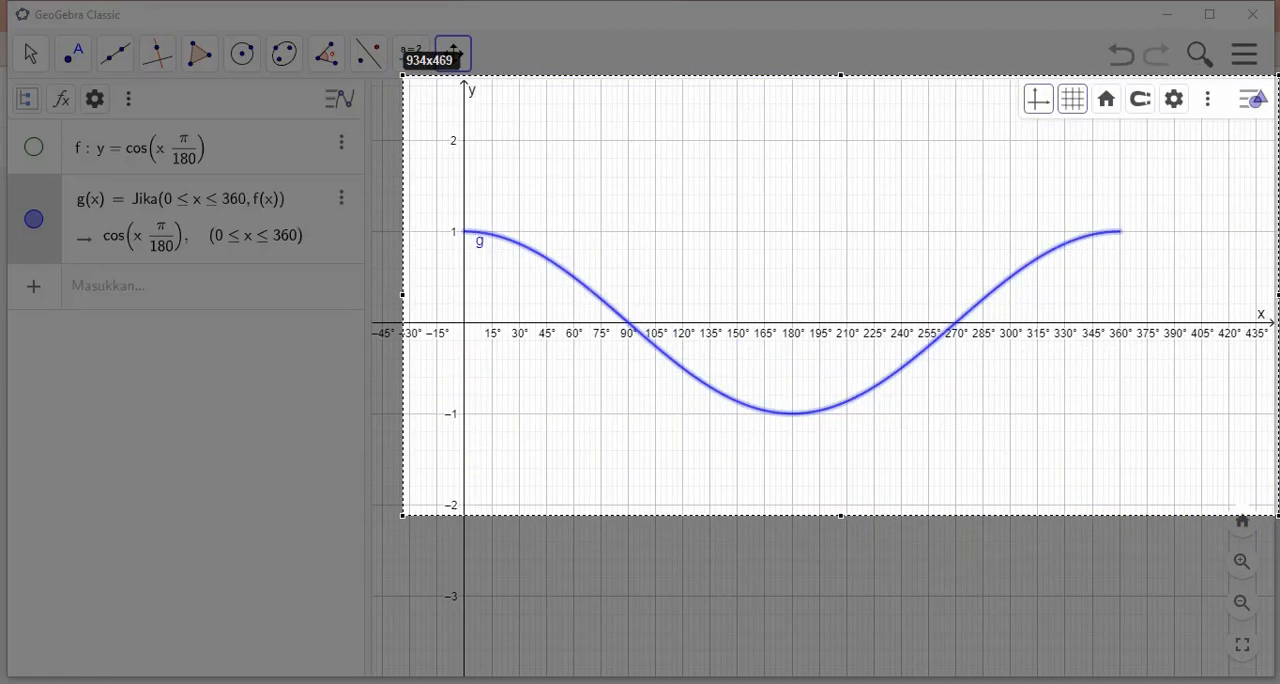
{"action": "left_click_drag", "start_coordinate": [1278, 516], "coordinate": [1274, 489]}
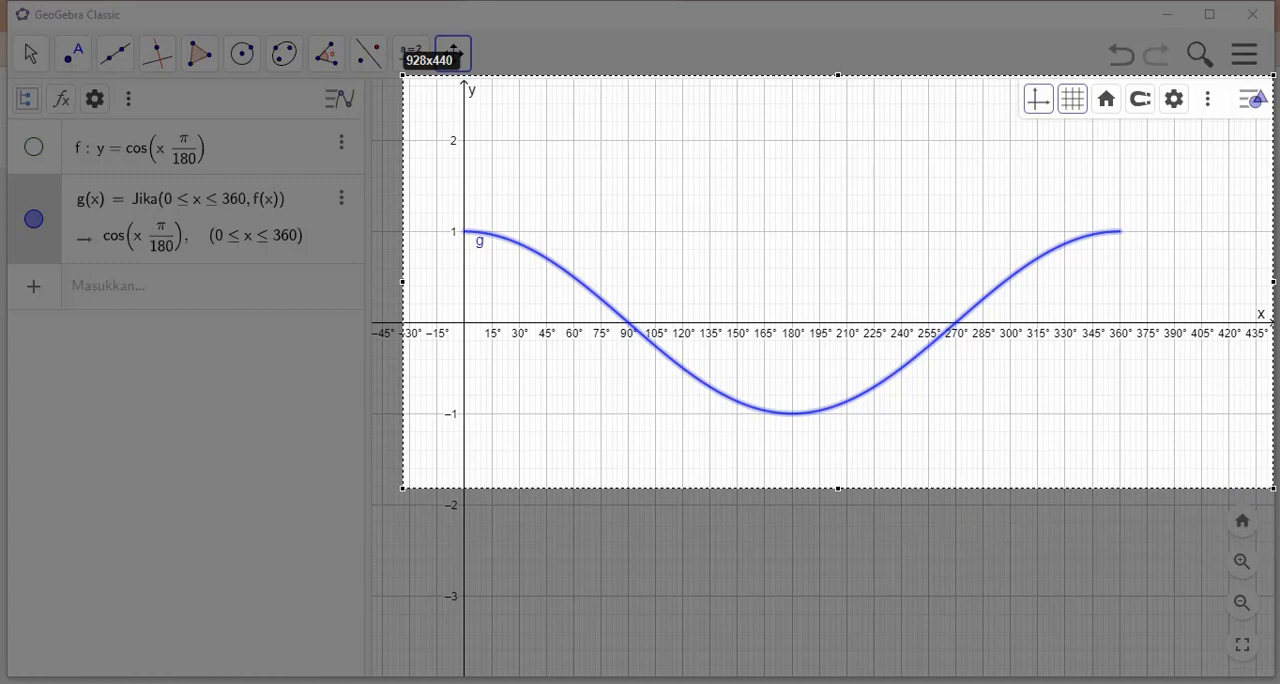
{"action": "left_click_drag", "start_coordinate": [1274, 489], "coordinate": [1094, 520]}
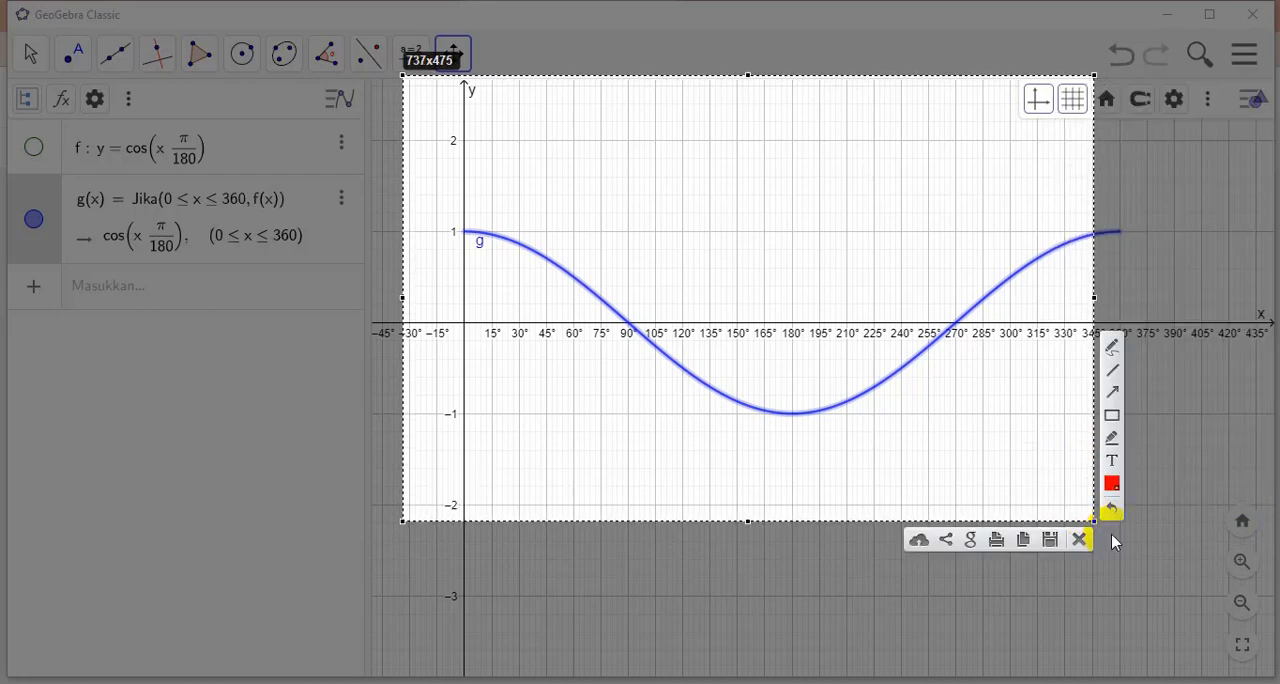
{"action": "mouse_move", "coordinate": [1091, 334]}
{"action": "left_mouse_down"}
{"action": "mouse_move", "coordinate": [1189, 334]}
{"action": "mouse_move", "coordinate": [1077, 323]}
{"action": "mouse_move", "coordinate": [1100, 330]}
{"action": "mouse_move", "coordinate": [1111, 294]}
{"action": "mouse_move", "coordinate": [1268, 318]}
{"action": "left_mouse_up"}
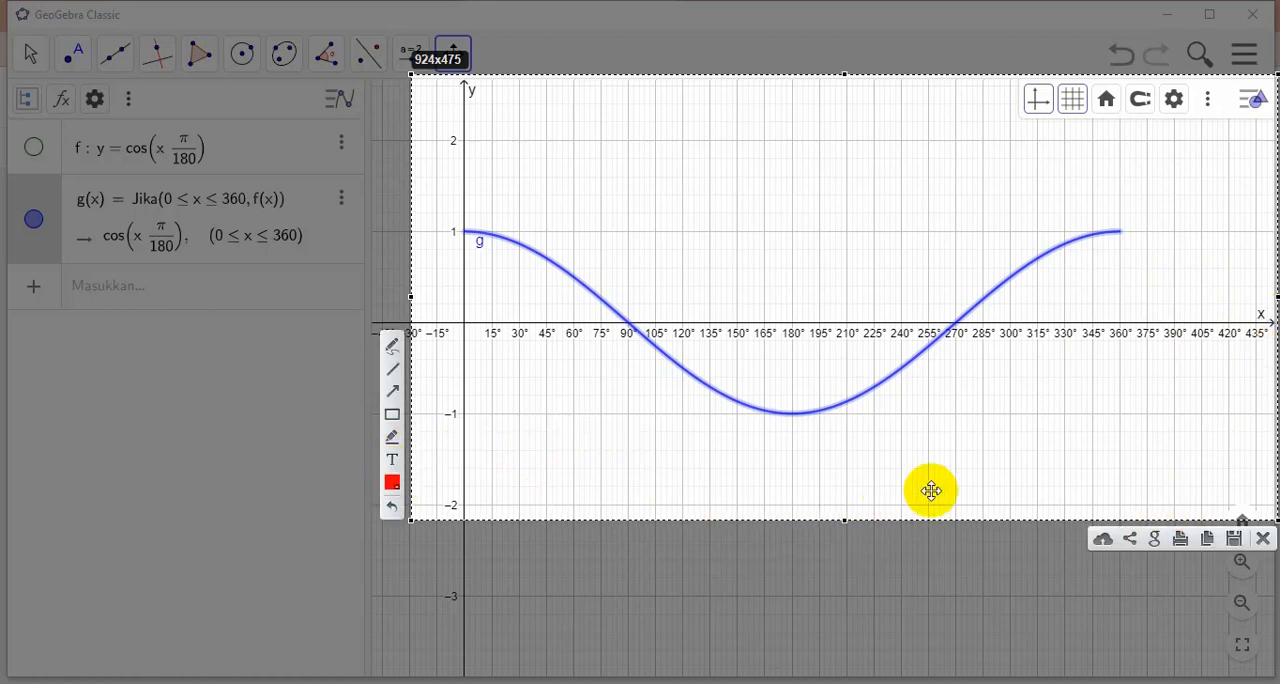
{"action": "left_click", "coordinate": [1208, 540]}
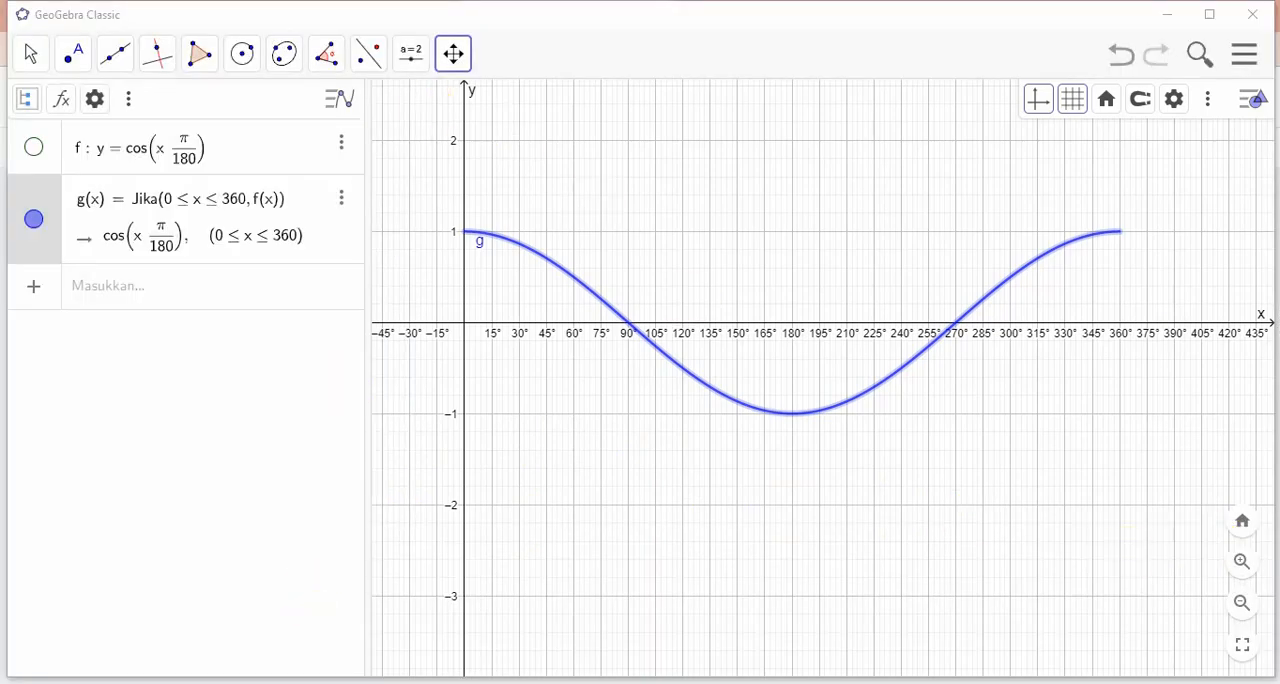
Switch back to the Jamboard and paste the cosine graph onto the blank sixth frame
{"action": "left_click", "coordinate": [214, 610]}
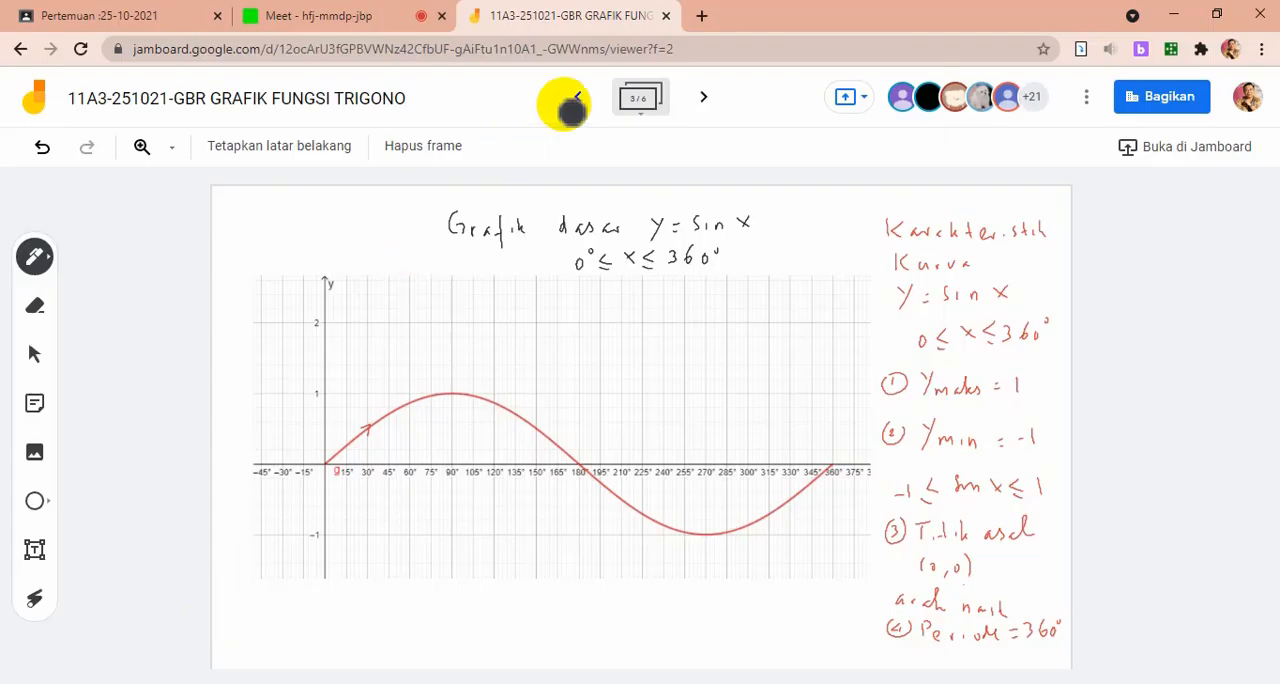
{"action": "left_click", "coordinate": [702, 106]}
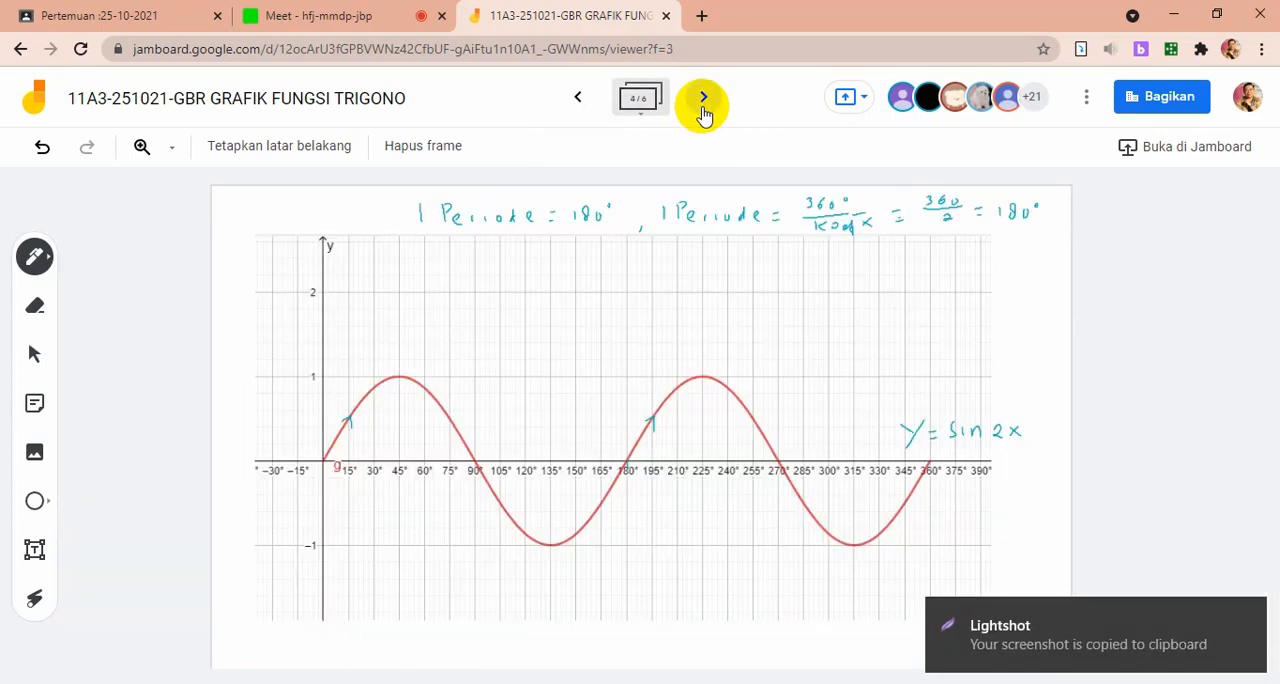
{"action": "left_click", "coordinate": [704, 106]}
{"action": "left_click", "coordinate": [704, 106]}
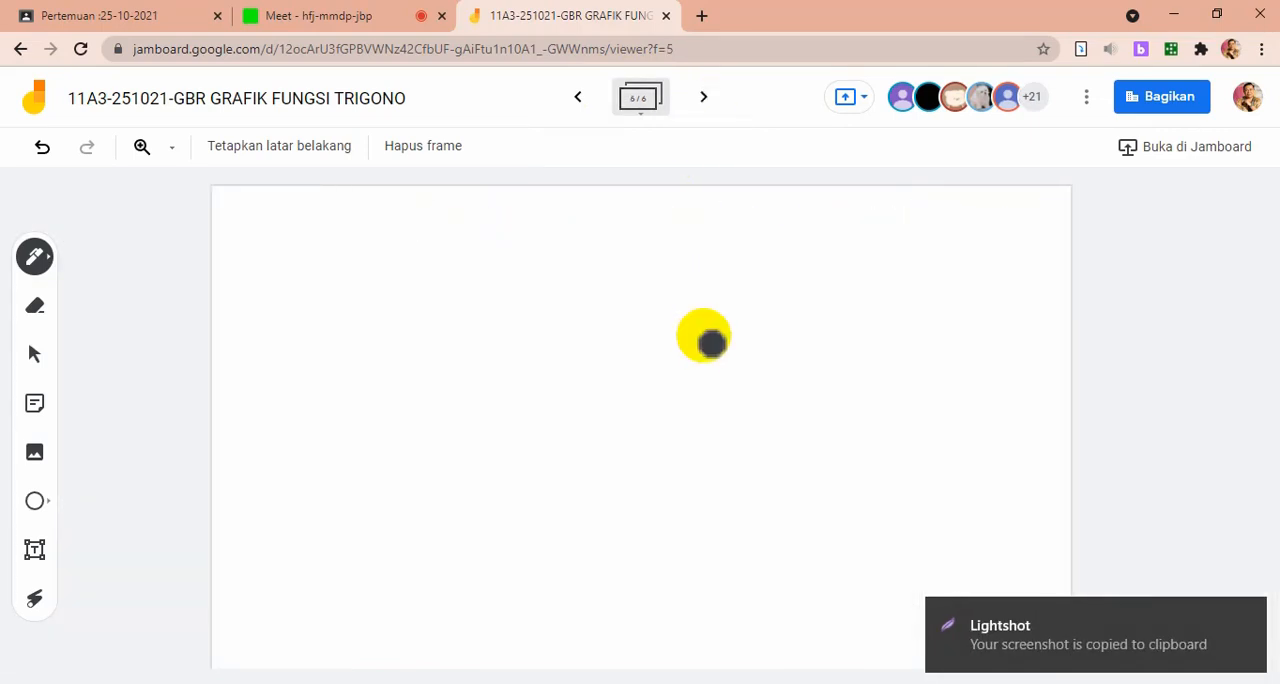
{"action": "key", "text": "ctrl+v"}
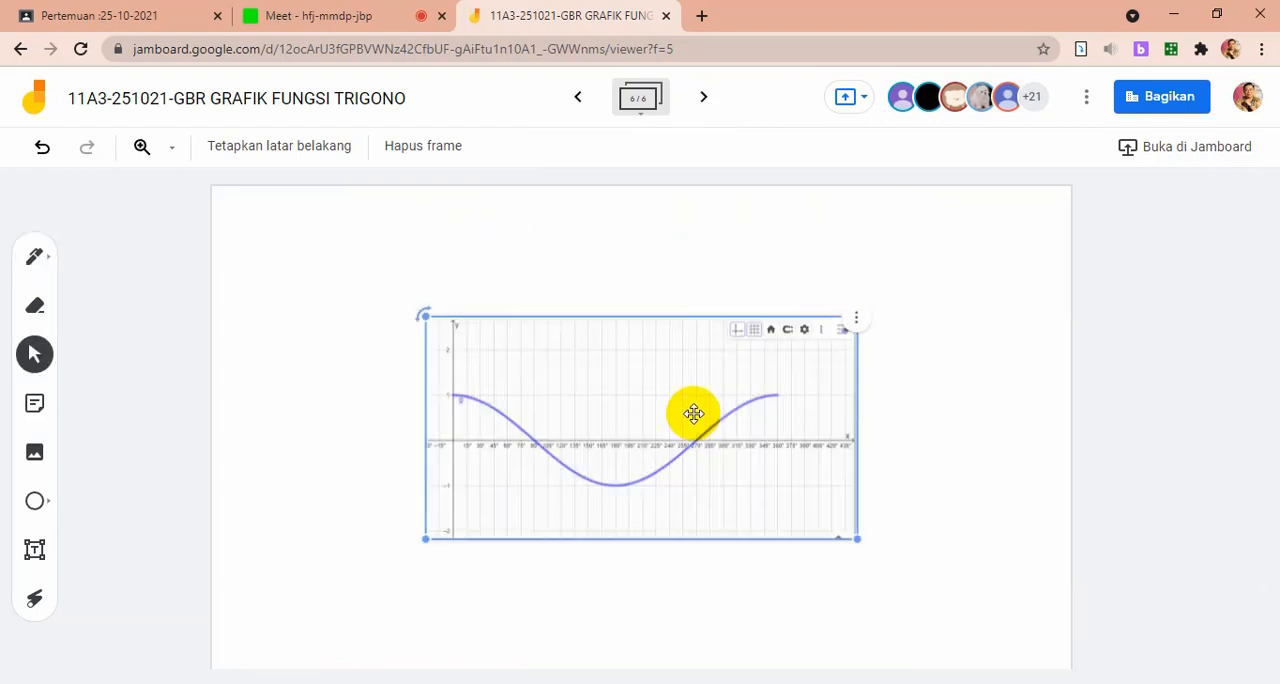
Move the pasted cosine graph, enlarge it to fill most of the frame and deselect it
{"action": "left_click_drag", "start_coordinate": [688, 418], "coordinate": [549, 377]}
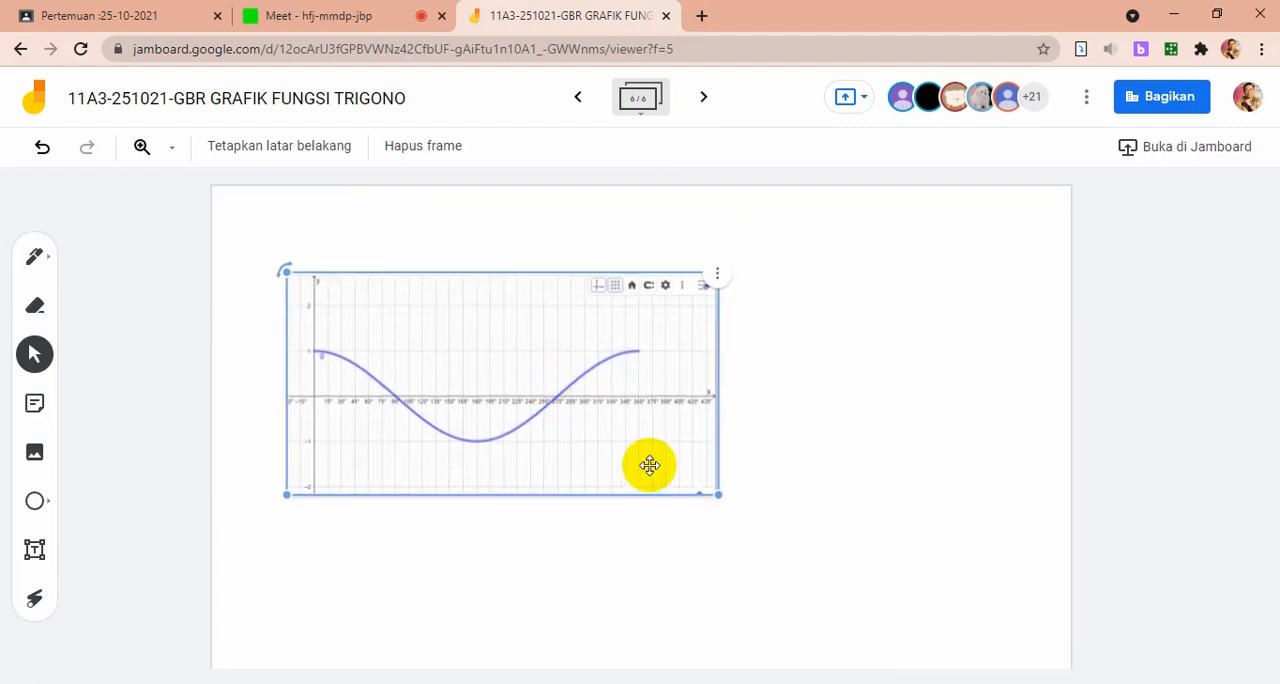
{"action": "left_click_drag", "start_coordinate": [716, 491], "coordinate": [920, 649]}
{"action": "left_click_drag", "start_coordinate": [830, 557], "coordinate": [834, 562]}
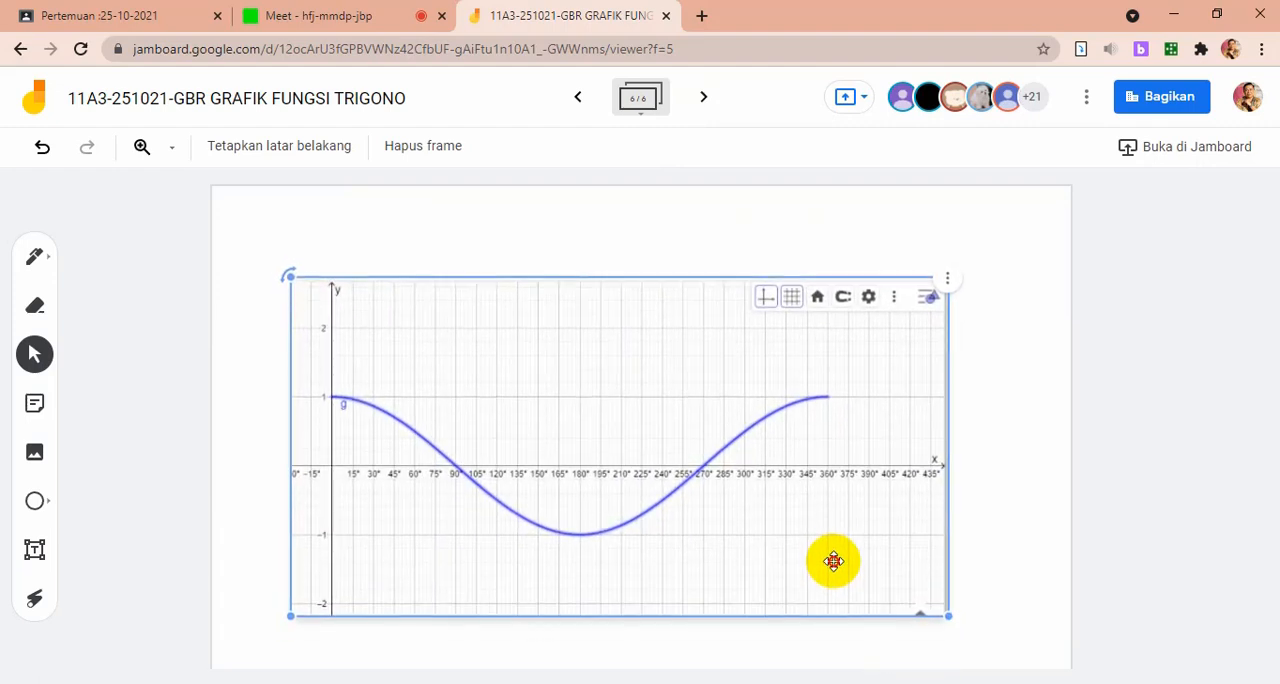
{"action": "left_click", "coordinate": [980, 378]}
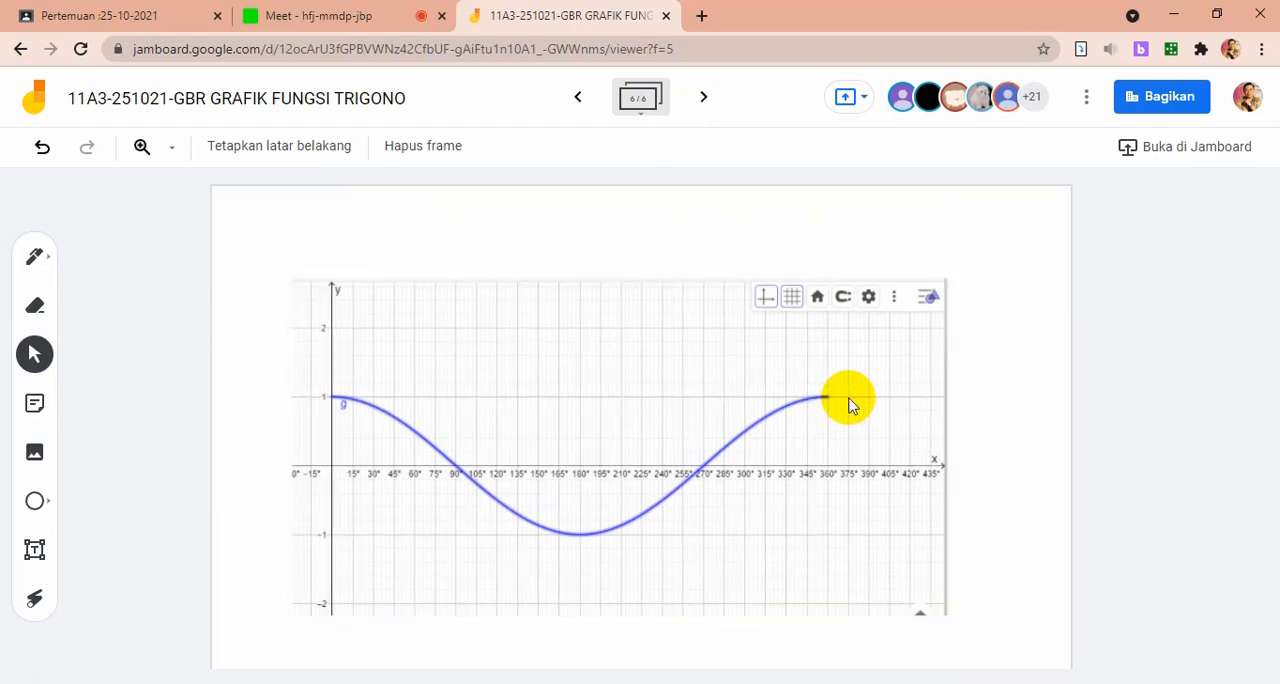
Write "y = cos x, 0° ≤ x ≤ 360°" with the red pen above the cosine graph
{"action": "left_click", "coordinate": [52, 258]}
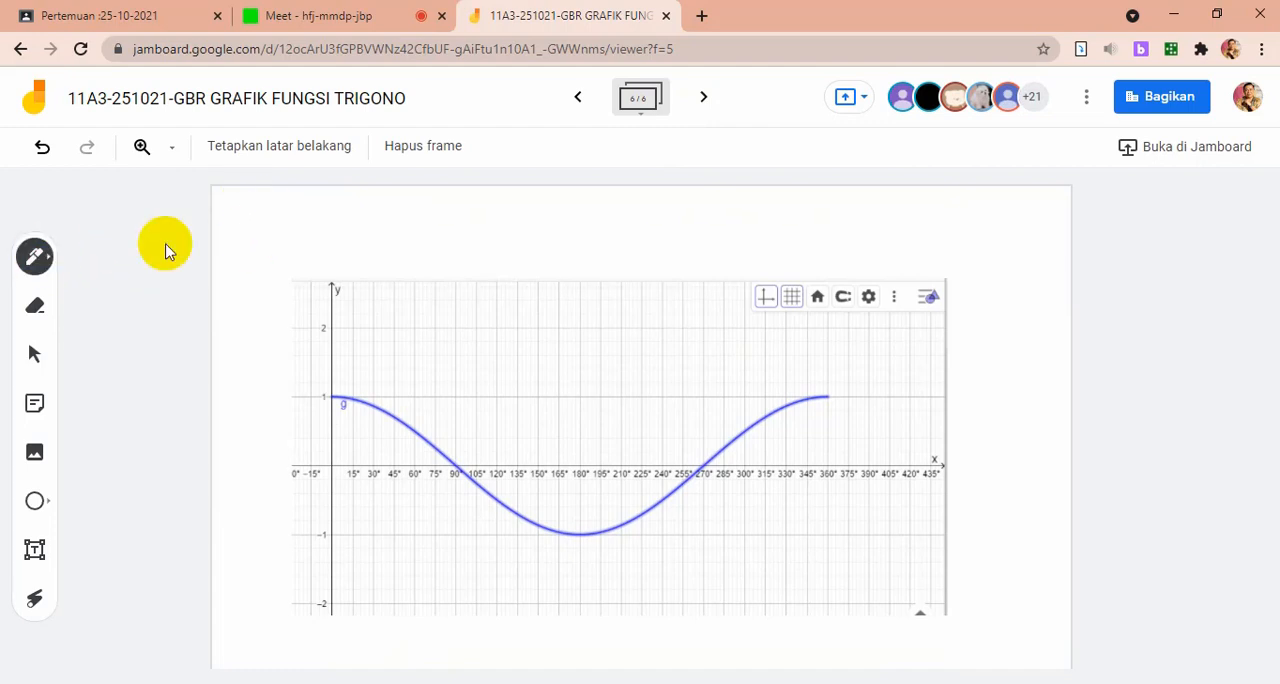
{"action": "left_click", "coordinate": [34, 257]}
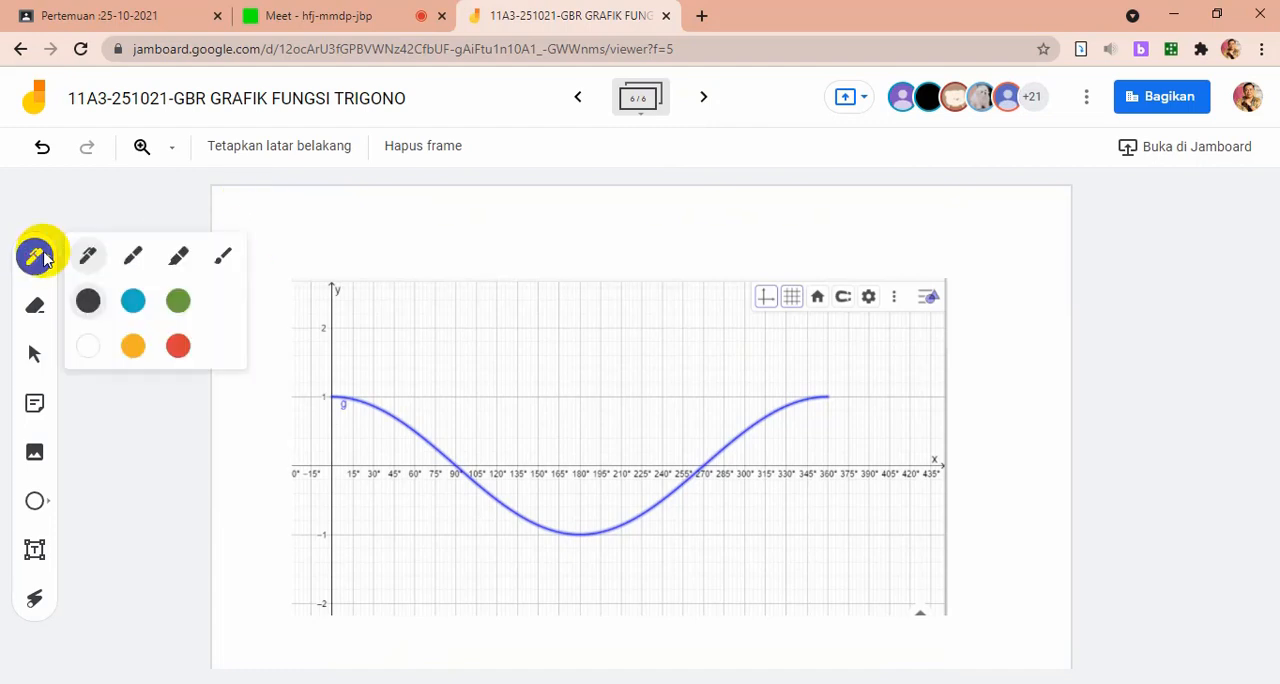
{"action": "left_click", "coordinate": [180, 348]}
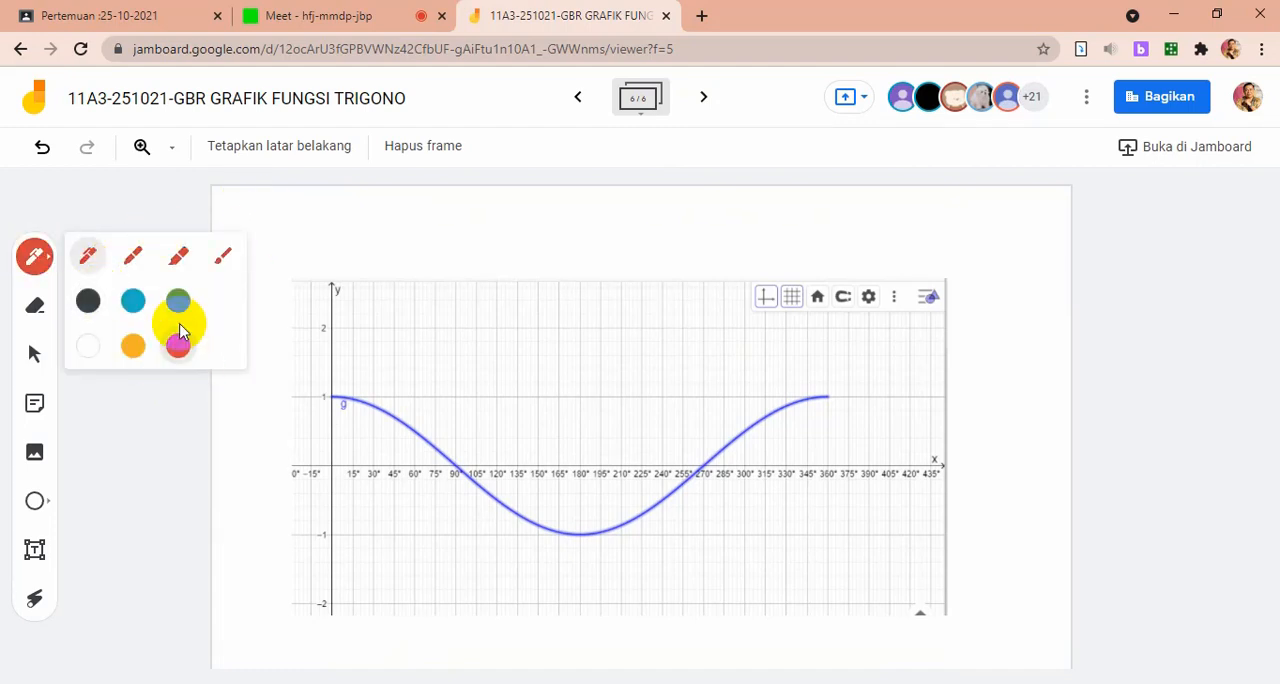
{"action": "left_click", "coordinate": [139, 190]}
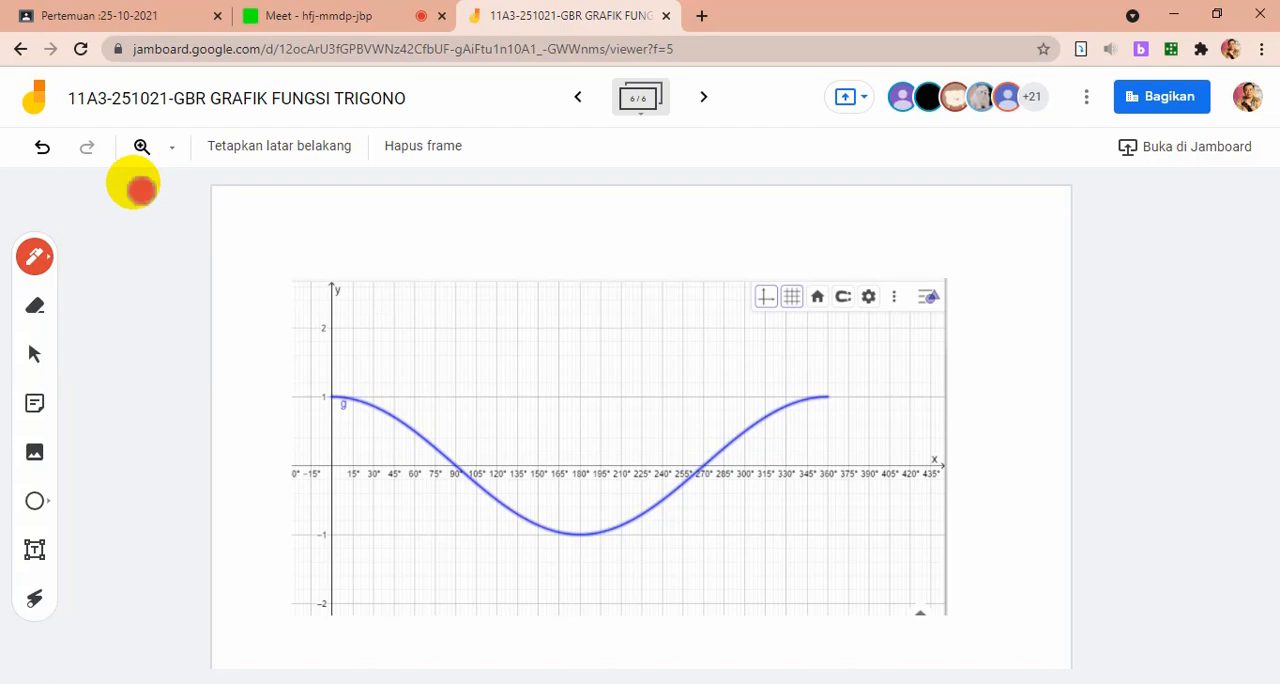
{"action": "mouse_move", "coordinate": [350, 205]}
{"action": "left_mouse_down"}
{"action": "mouse_move", "coordinate": [366, 210]}
{"action": "mouse_move", "coordinate": [358, 230]}
{"action": "mouse_move", "coordinate": [456, 220]}
{"action": "left_mouse_up"}
{"action": "left_click_drag", "start_coordinate": [457, 211], "coordinate": [444, 220]}
{"action": "left_click_drag", "start_coordinate": [568, 207], "coordinate": [579, 218]}
{"action": "mouse_move", "coordinate": [579, 207]}
{"action": "left_mouse_down"}
{"action": "mouse_move", "coordinate": [568, 218]}
{"action": "mouse_move", "coordinate": [599, 225]}
{"action": "mouse_move", "coordinate": [538, 213]}
{"action": "mouse_move", "coordinate": [627, 223]}
{"action": "left_mouse_up"}
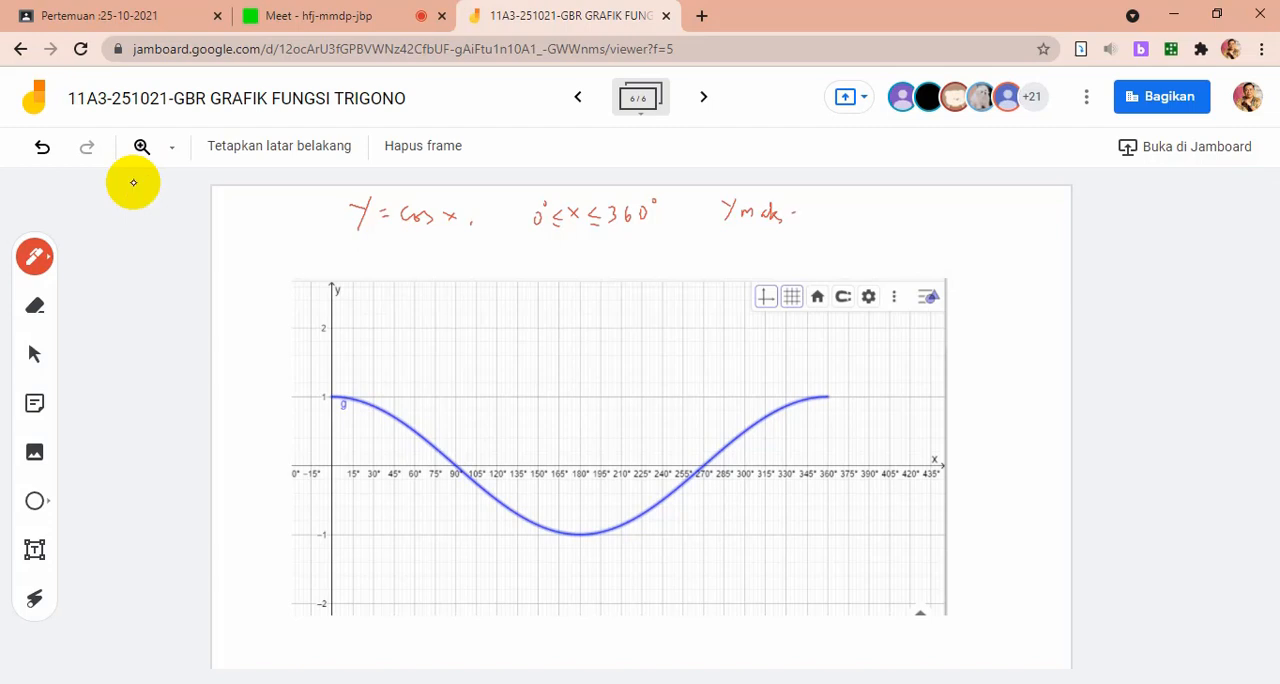
Write "① Ymaks = 1", "② Ymin = 1" and "-1 ≤ cos x ≤ 1" by hand above the cosine graph
{"action": "left_click_drag", "start_coordinate": [813, 210], "coordinate": [814, 221]}
{"action": "mouse_move", "coordinate": [723, 235]}
{"action": "left_mouse_down"}
{"action": "mouse_move", "coordinate": [726, 252]}
{"action": "mouse_move", "coordinate": [798, 254]}
{"action": "left_mouse_up"}
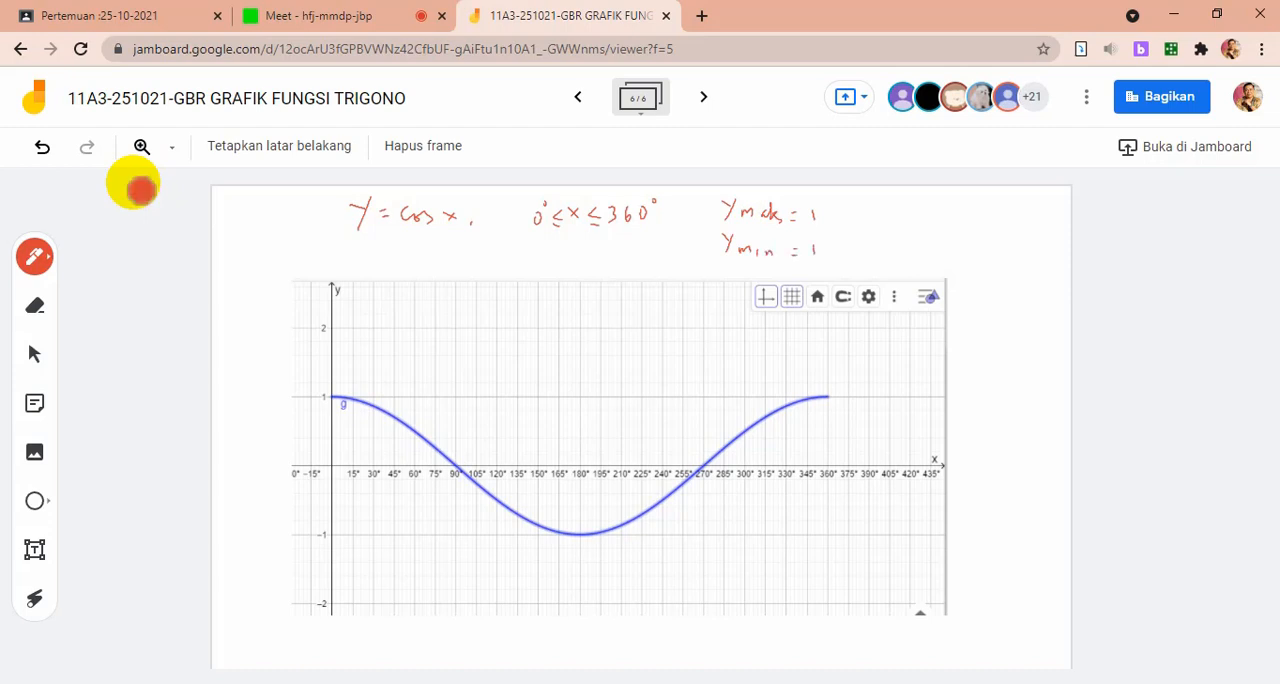
{"action": "mouse_move", "coordinate": [915, 220]}
{"action": "left_mouse_down"}
{"action": "mouse_move", "coordinate": [910, 231]}
{"action": "mouse_move", "coordinate": [941, 231]}
{"action": "left_mouse_up"}
{"action": "mouse_move", "coordinate": [940, 221]}
{"action": "left_mouse_down"}
{"action": "mouse_move", "coordinate": [931, 232]}
{"action": "mouse_move", "coordinate": [960, 229]}
{"action": "mouse_move", "coordinate": [874, 234]}
{"action": "left_mouse_up"}
{"action": "left_click_drag", "start_coordinate": [978, 218], "coordinate": [978, 232]}
{"action": "left_click", "coordinate": [697, 212]}
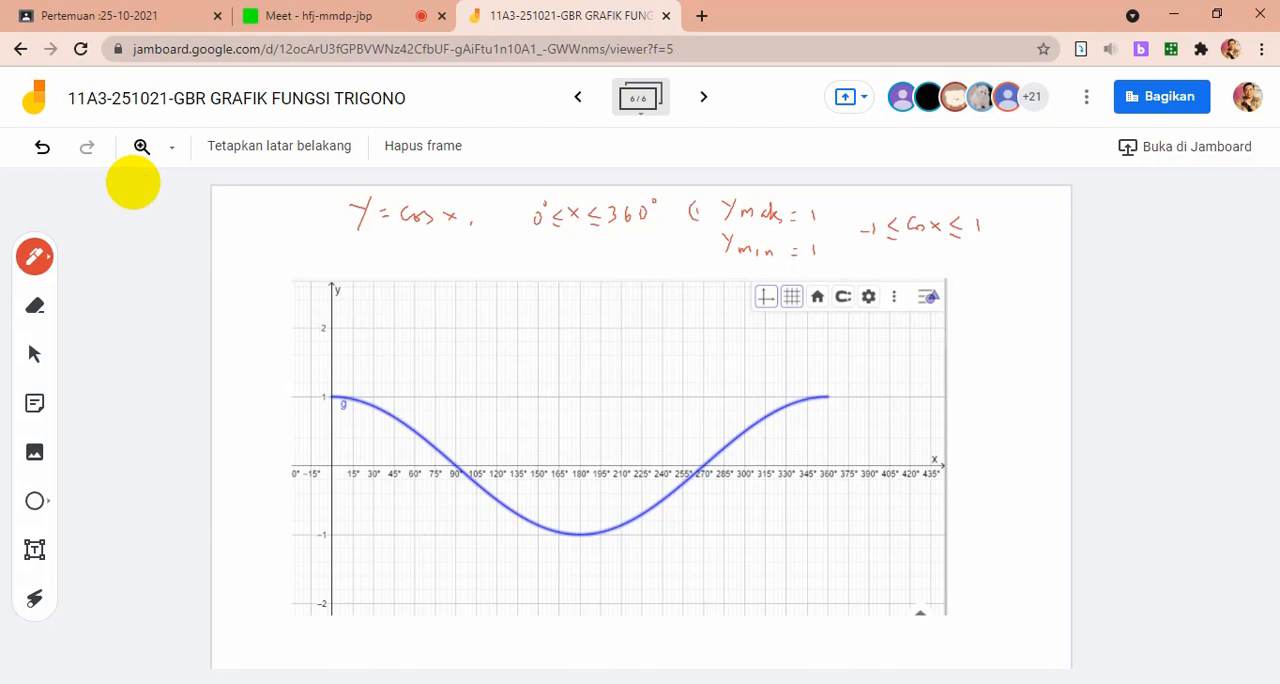
{"action": "left_click_drag", "start_coordinate": [699, 203], "coordinate": [712, 247]}
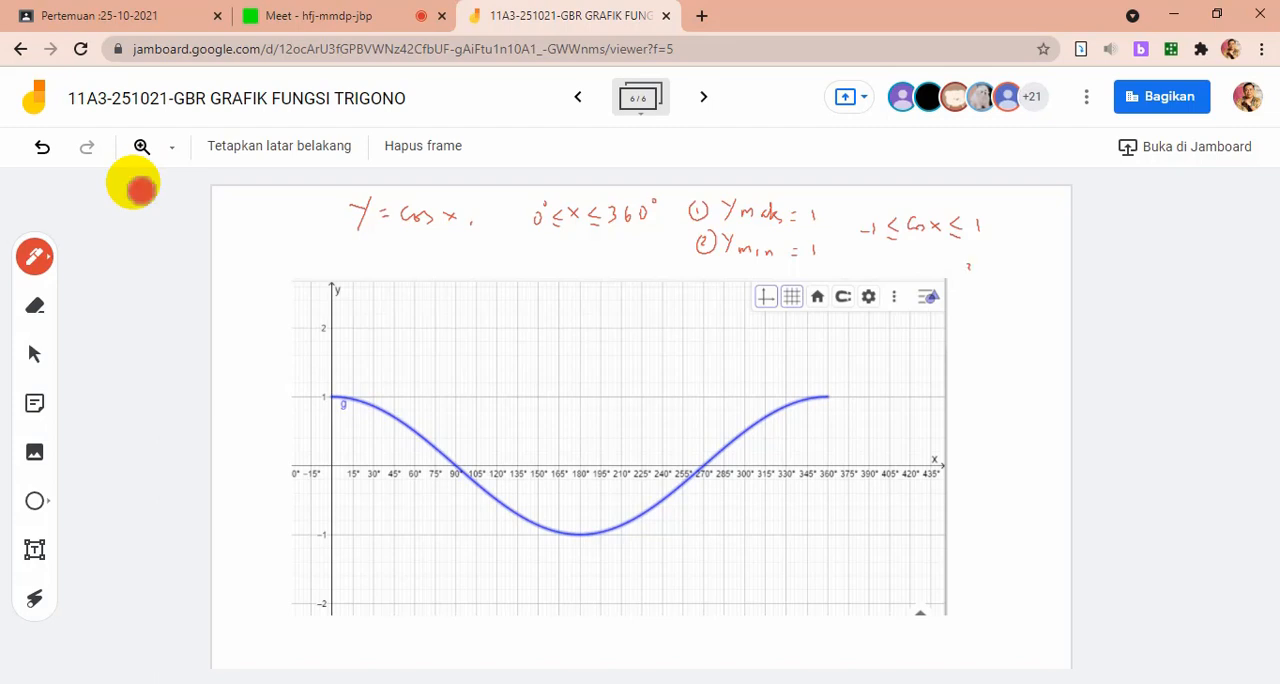
Write "③ Periode = 360°" and "④ Titik asal (0,1) gbr arah turun" beside the graph, and mark a downward direction arrow on the curve
{"action": "left_click_drag", "start_coordinate": [966, 258], "coordinate": [976, 275]}
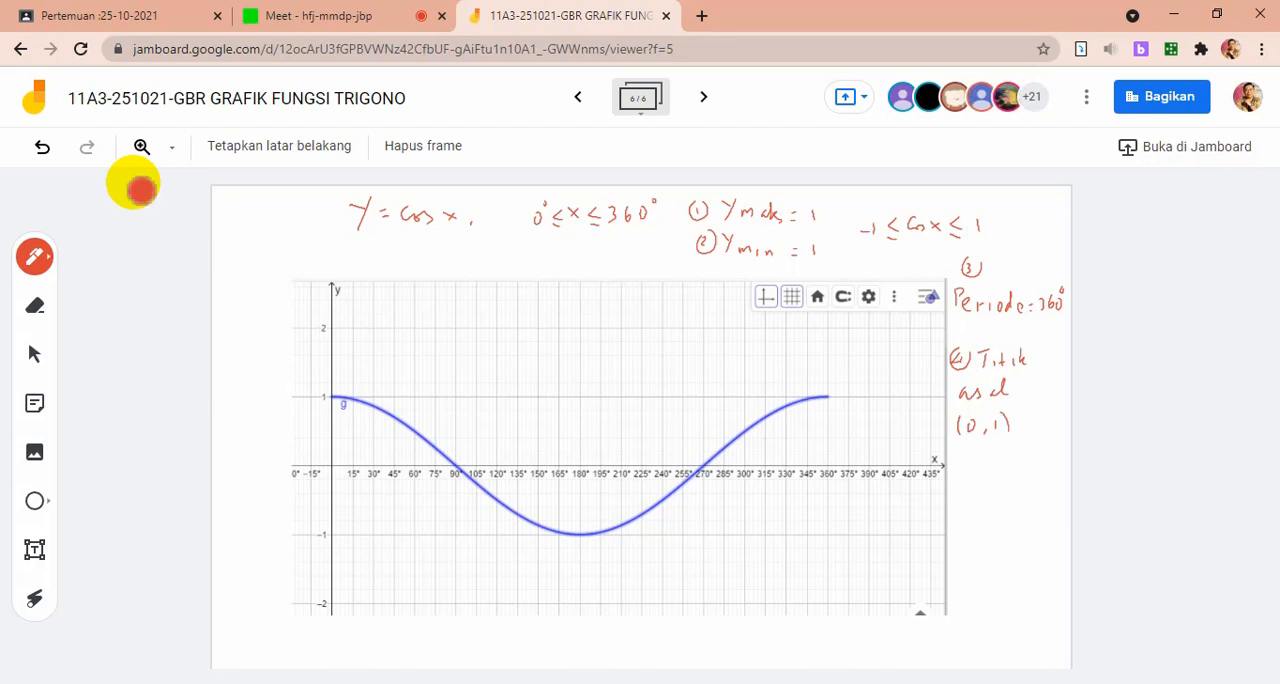
{"action": "left_click", "coordinate": [133, 186]}
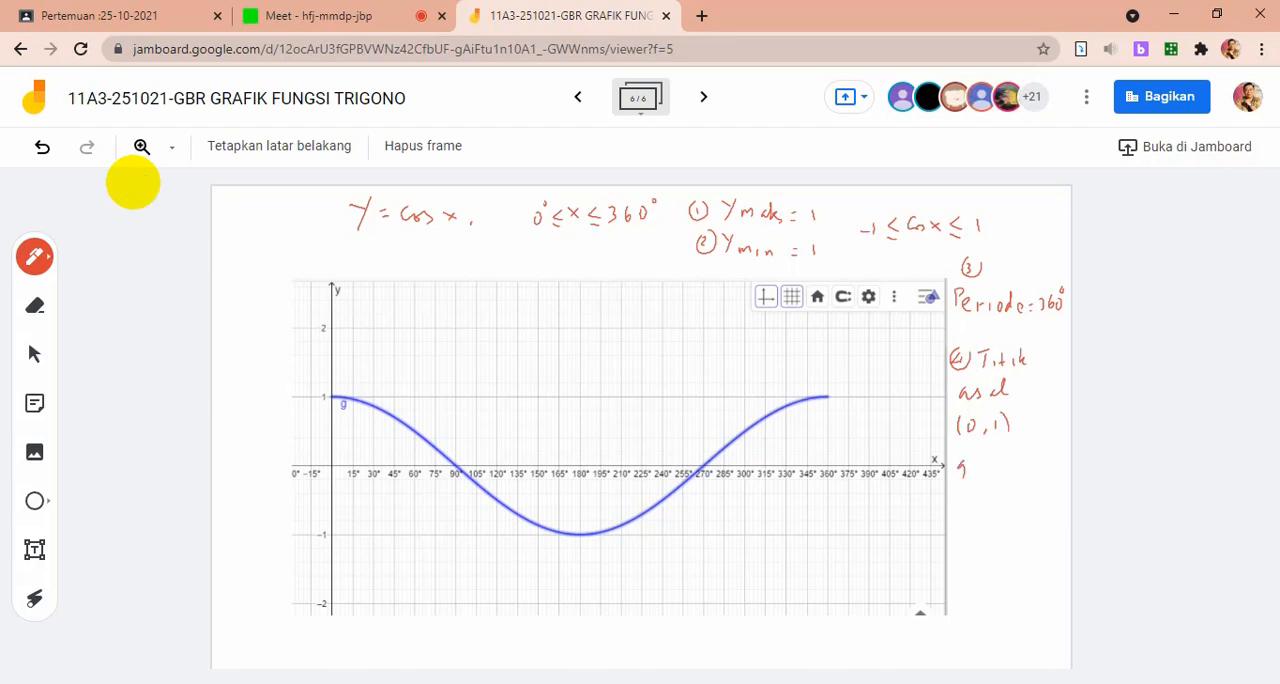
{"action": "left_click", "coordinate": [140, 188]}
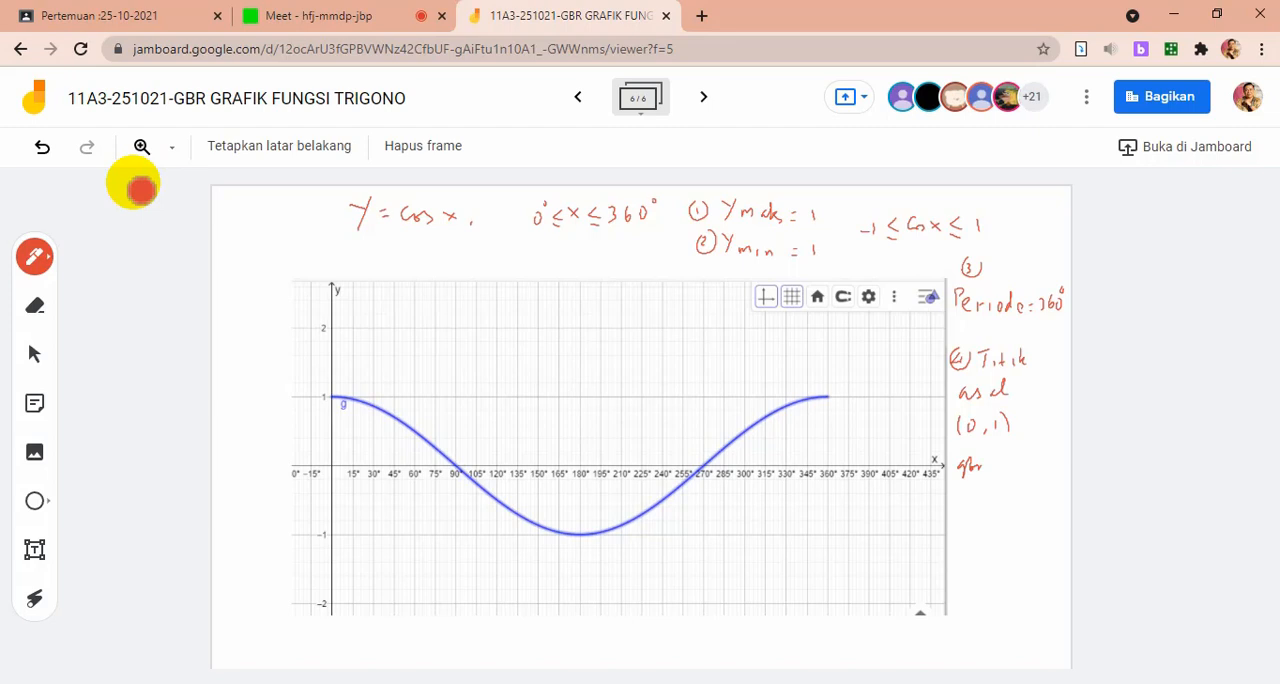
{"action": "left_click", "coordinate": [141, 189]}
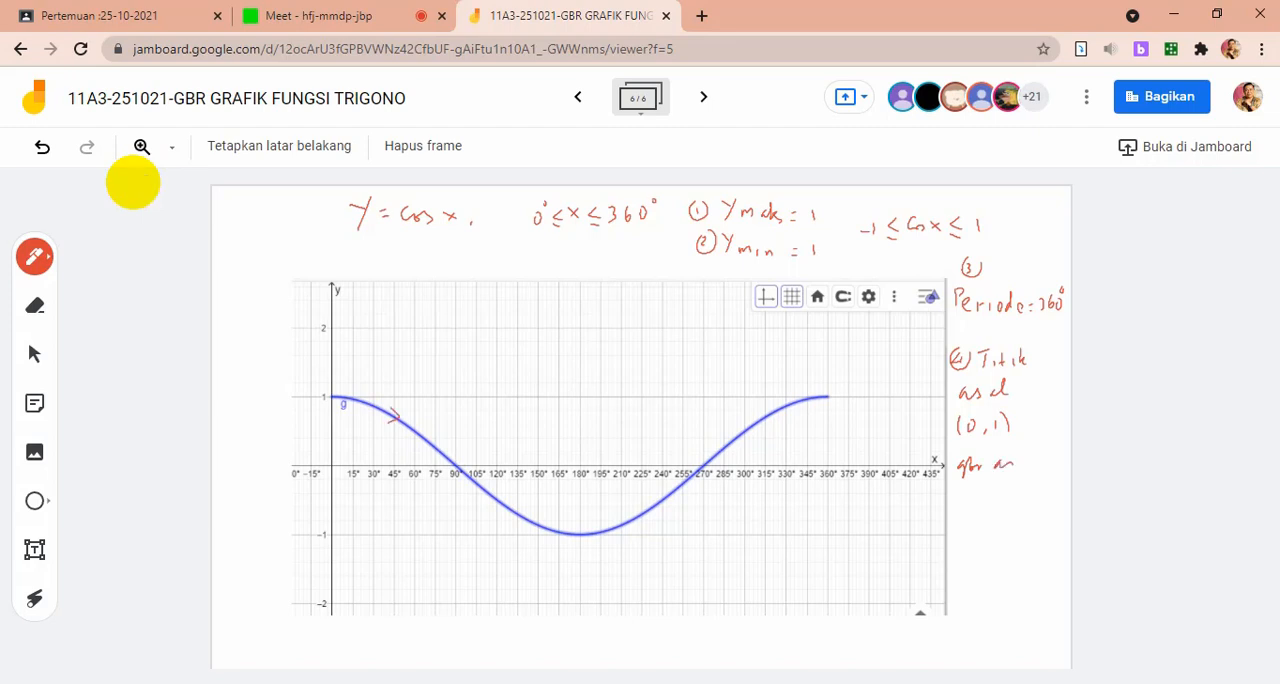
{"action": "left_click", "coordinate": [133, 182]}
{"action": "left_click", "coordinate": [133, 182]}
{"action": "left_click", "coordinate": [133, 182]}
{"action": "left_click", "coordinate": [133, 182]}
{"action": "left_click", "coordinate": [133, 182]}
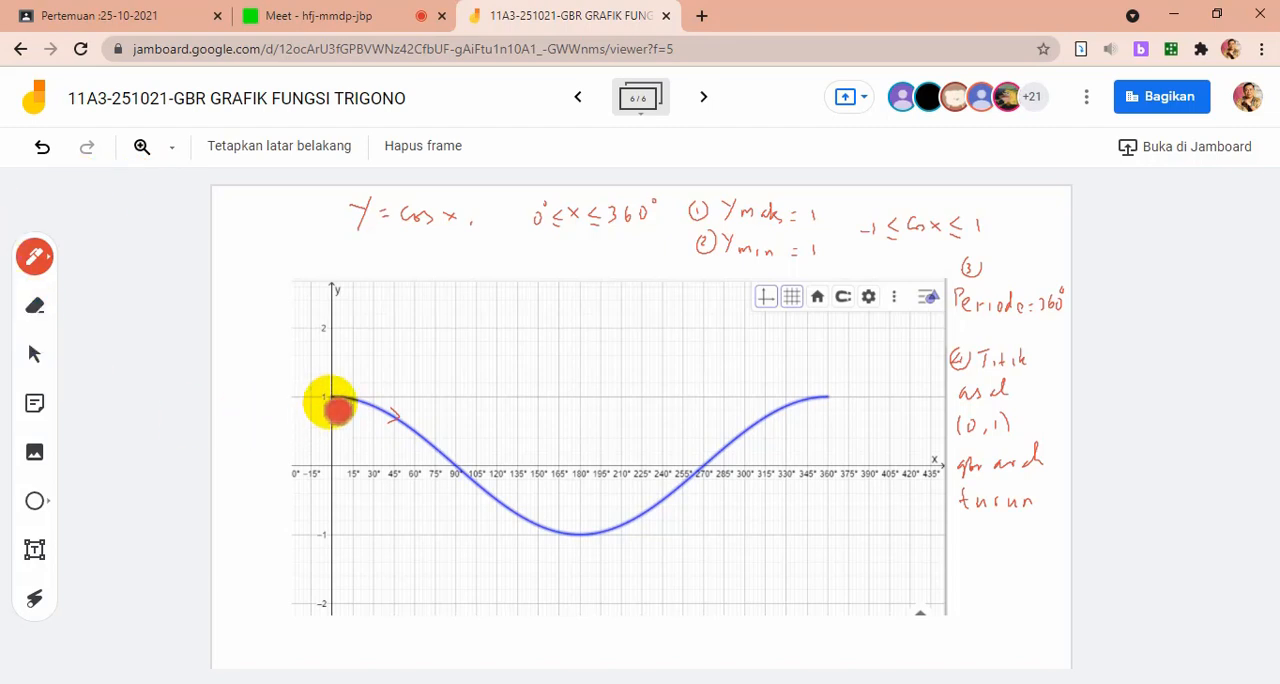
Compare the cosine frame with the earlier sin x and sin 2x frames, and return to the sixth frame
{"action": "mouse_move", "coordinate": [340, 404]}
{"action": "left_mouse_down"}
{"action": "mouse_move", "coordinate": [409, 429]}
{"action": "mouse_move", "coordinate": [468, 493]}
{"action": "mouse_move", "coordinate": [581, 541]}
{"action": "mouse_move", "coordinate": [754, 315]}
{"action": "left_mouse_up"}
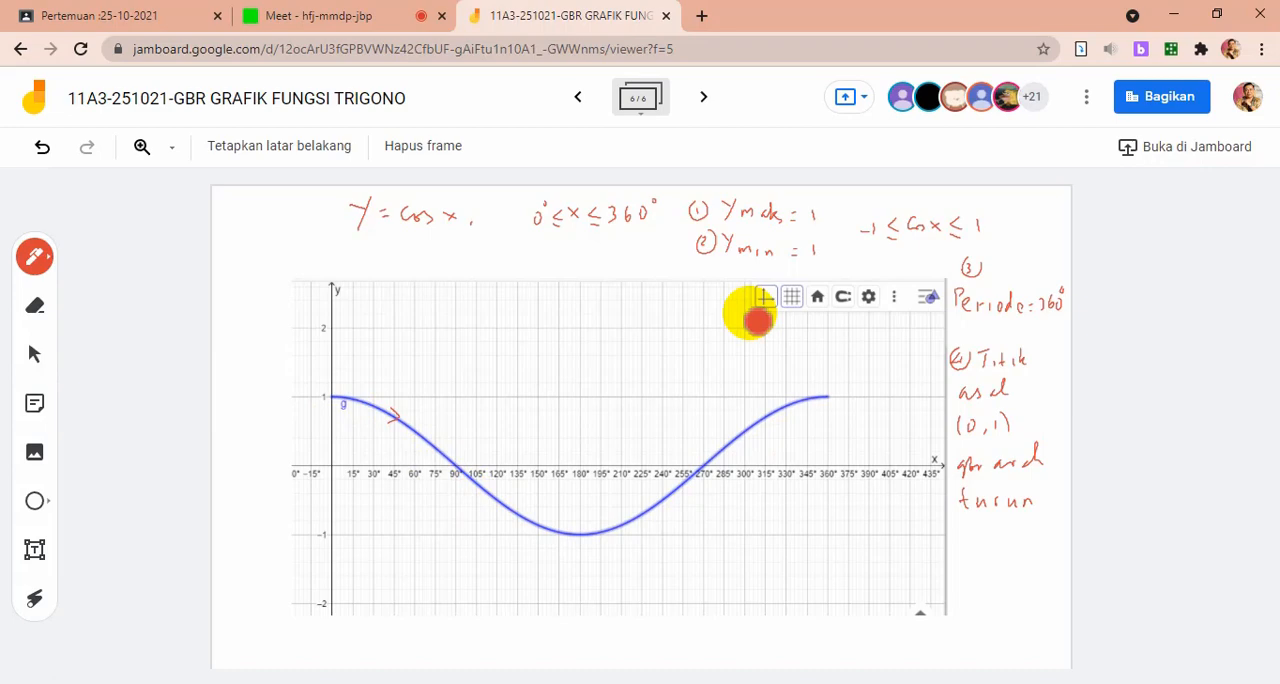
{"action": "left_click", "coordinate": [579, 98]}
{"action": "left_click", "coordinate": [579, 98]}
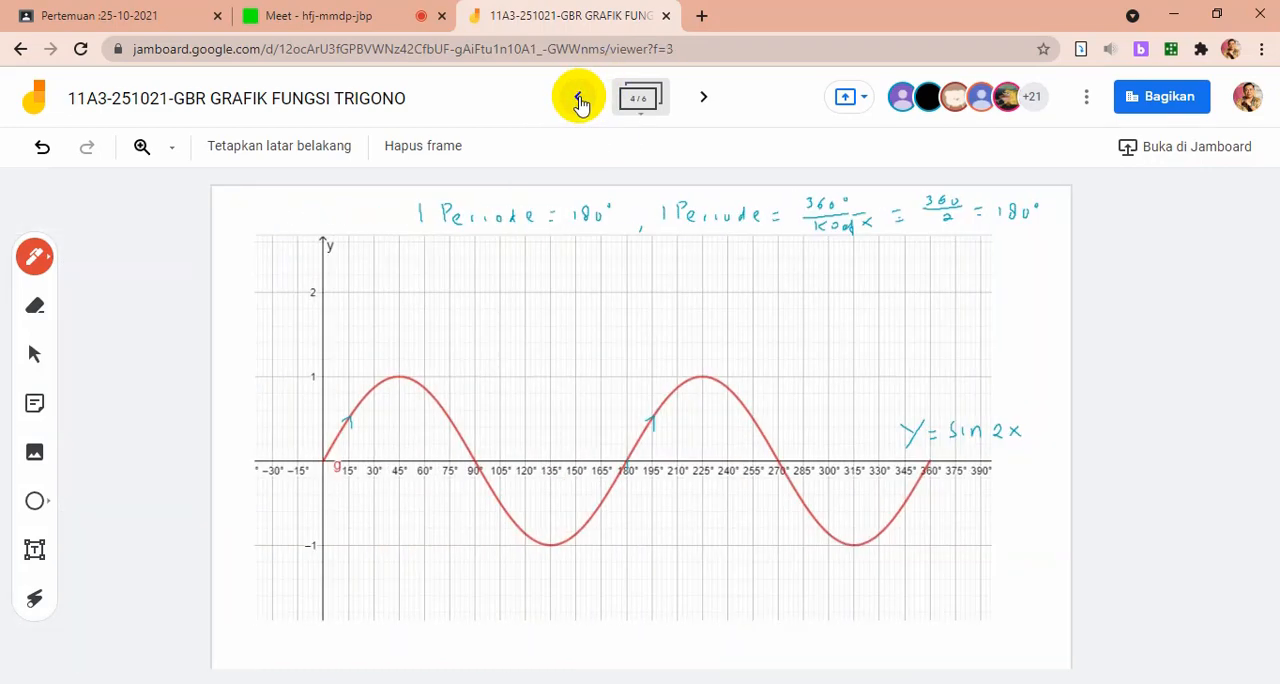
{"action": "left_click", "coordinate": [579, 98]}
{"action": "left_click", "coordinate": [579, 98]}
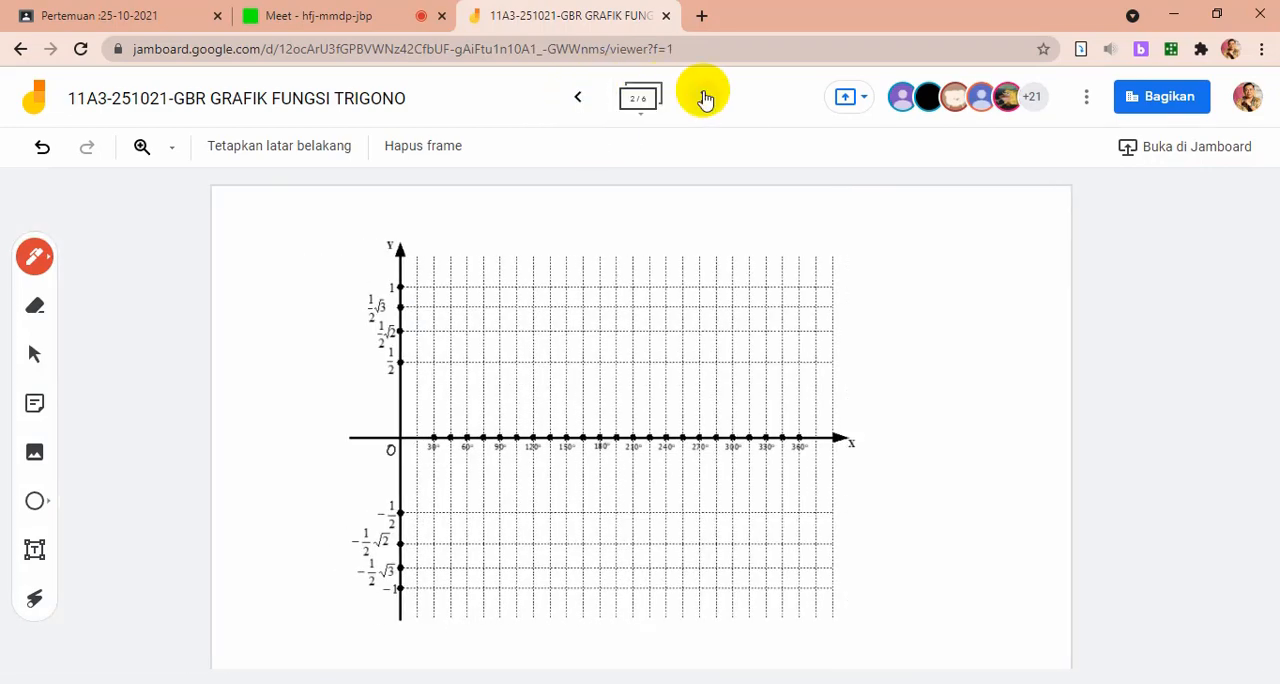
{"action": "left_click", "coordinate": [704, 97]}
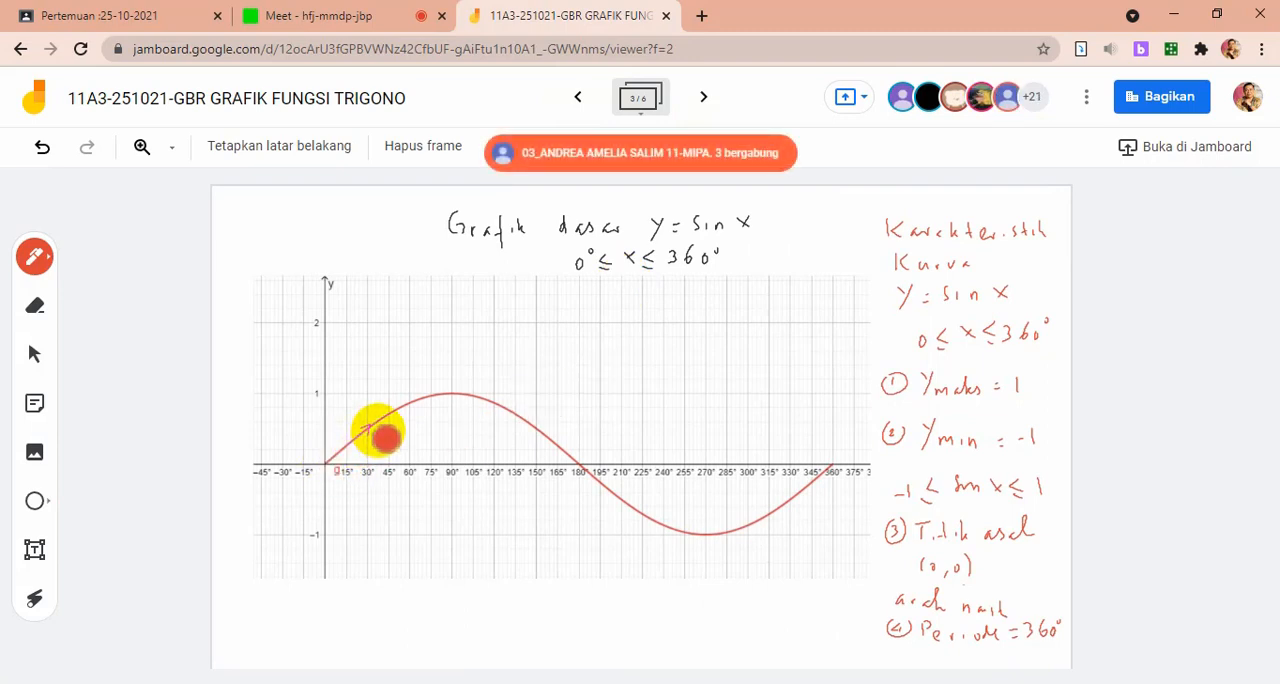
{"action": "left_click", "coordinate": [703, 97]}
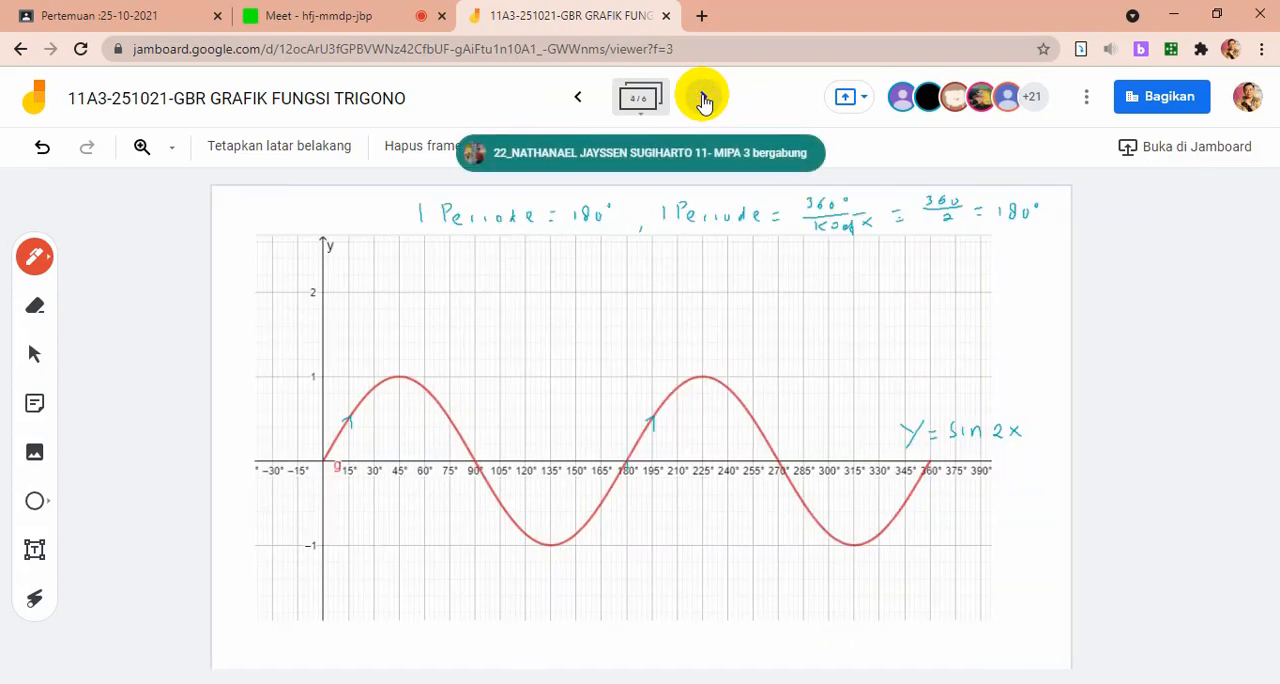
{"action": "left_click", "coordinate": [703, 97]}
{"action": "left_click", "coordinate": [703, 97]}
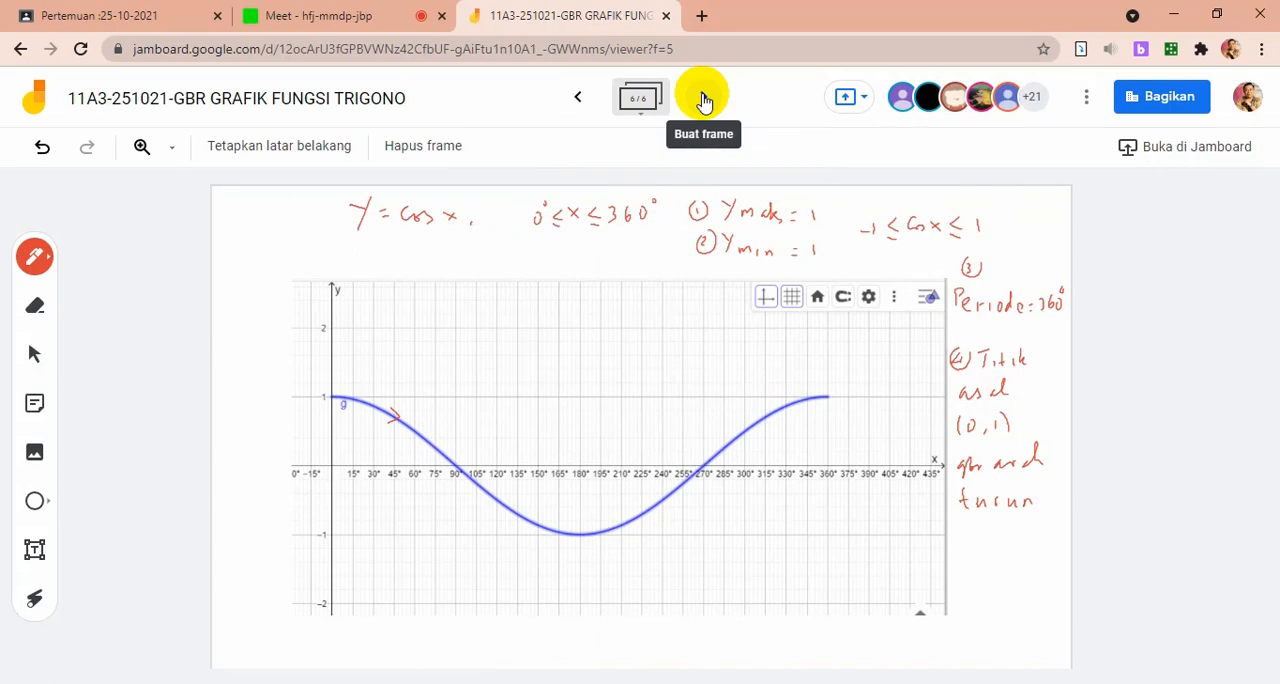
Add a blank seventh frame to the Jamboard and switch to GeoGebra Classic
{"action": "left_click", "coordinate": [703, 99]}
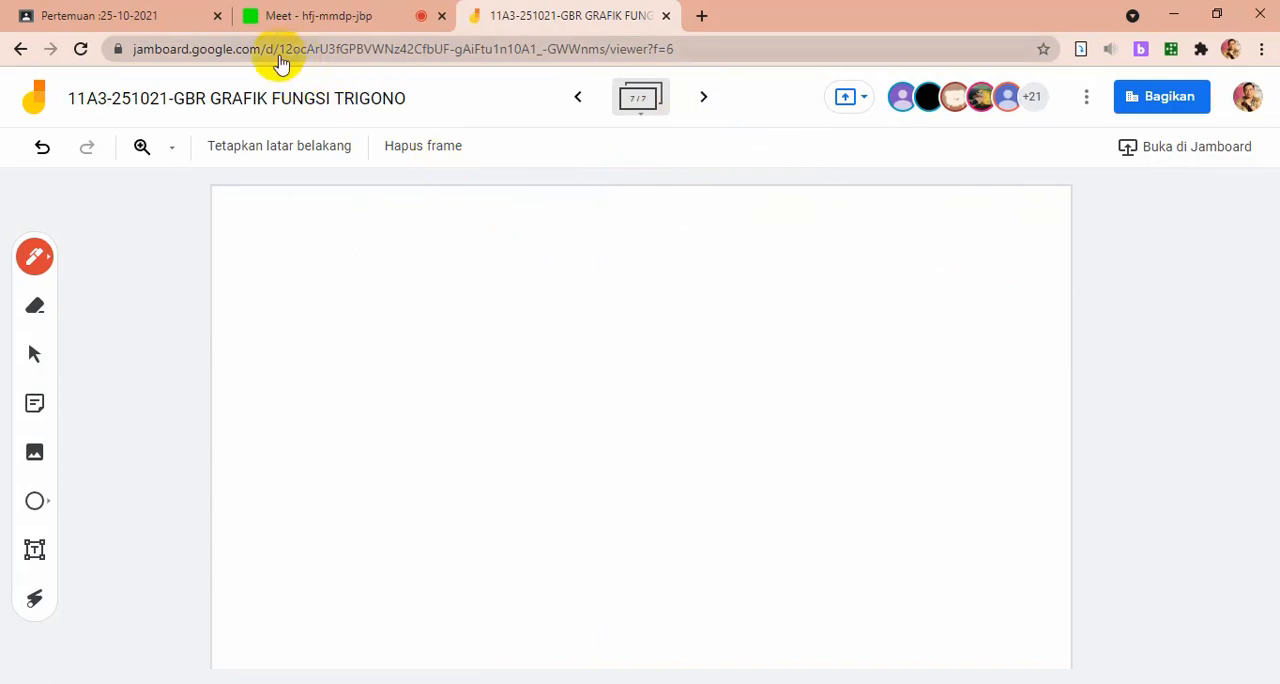
{"action": "key", "text": "alt+Tab"}
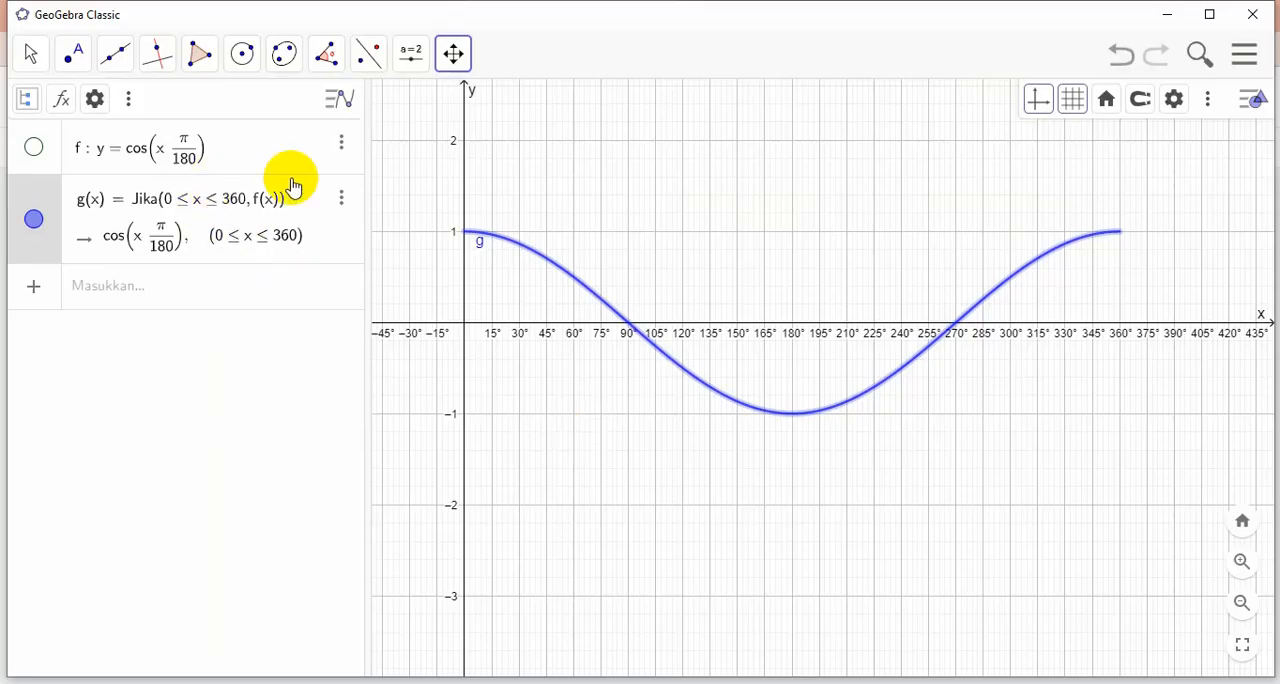
{"action": "left_click", "coordinate": [341, 143]}
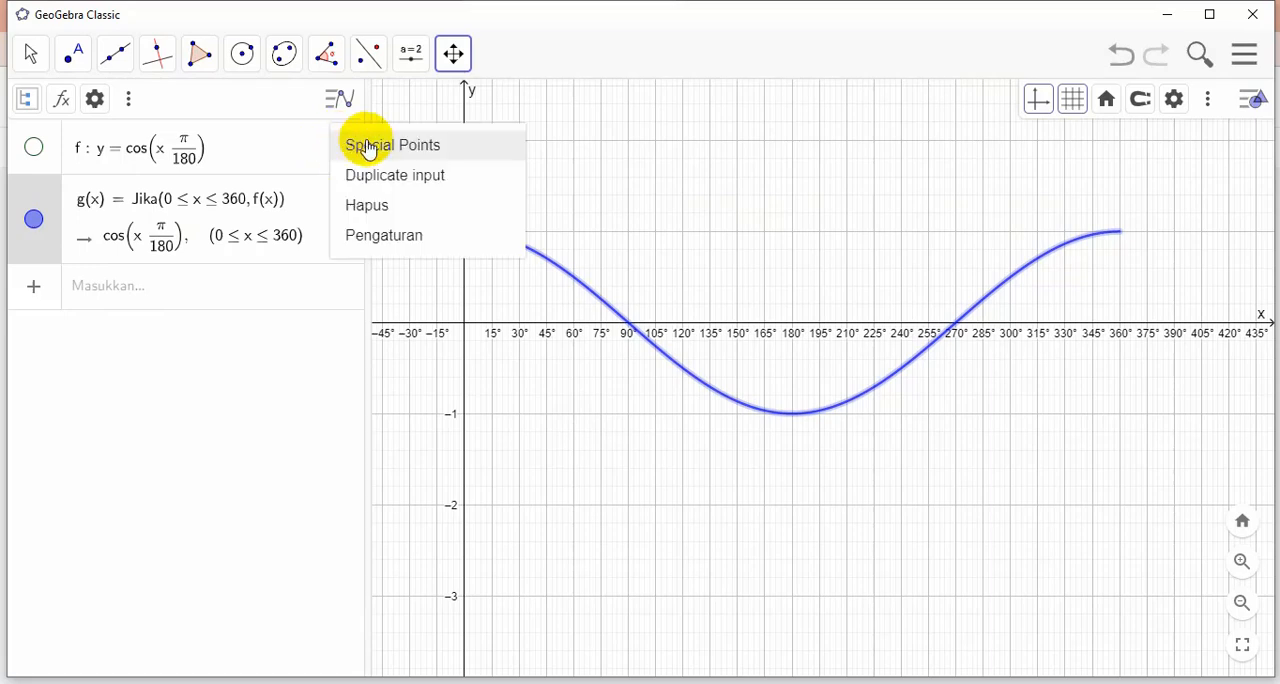
{"action": "left_click", "coordinate": [383, 236]}
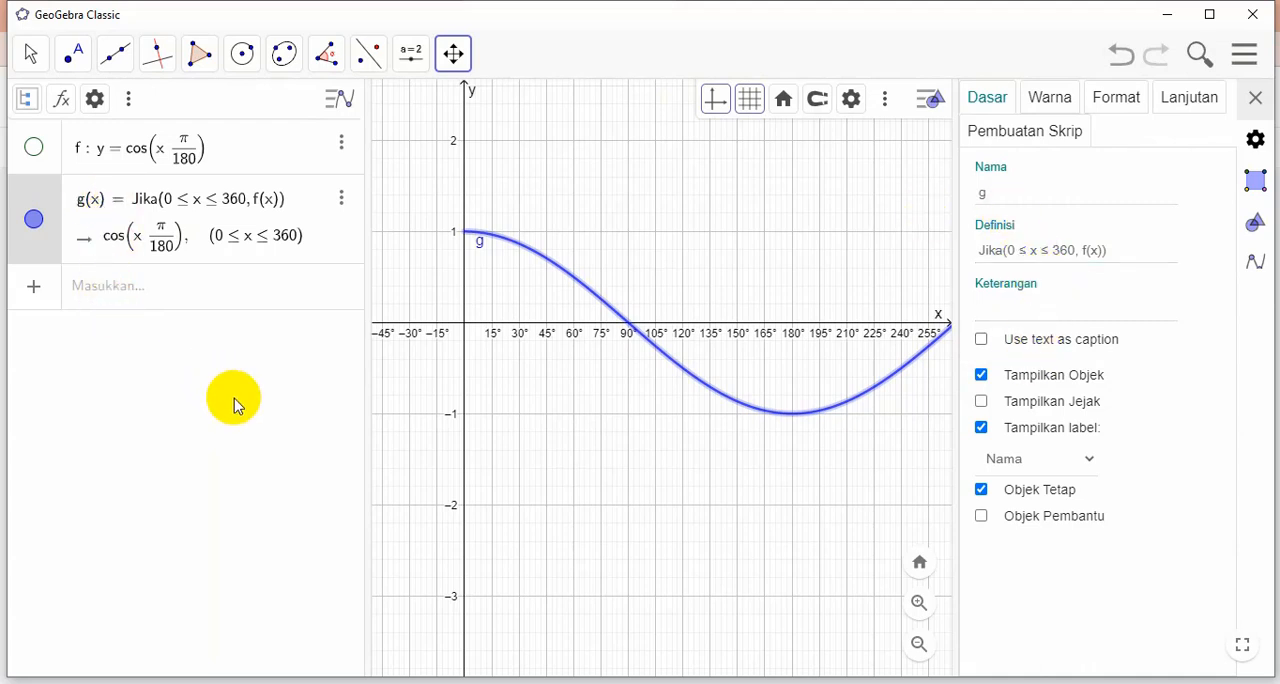
{"action": "left_click", "coordinate": [1258, 96]}
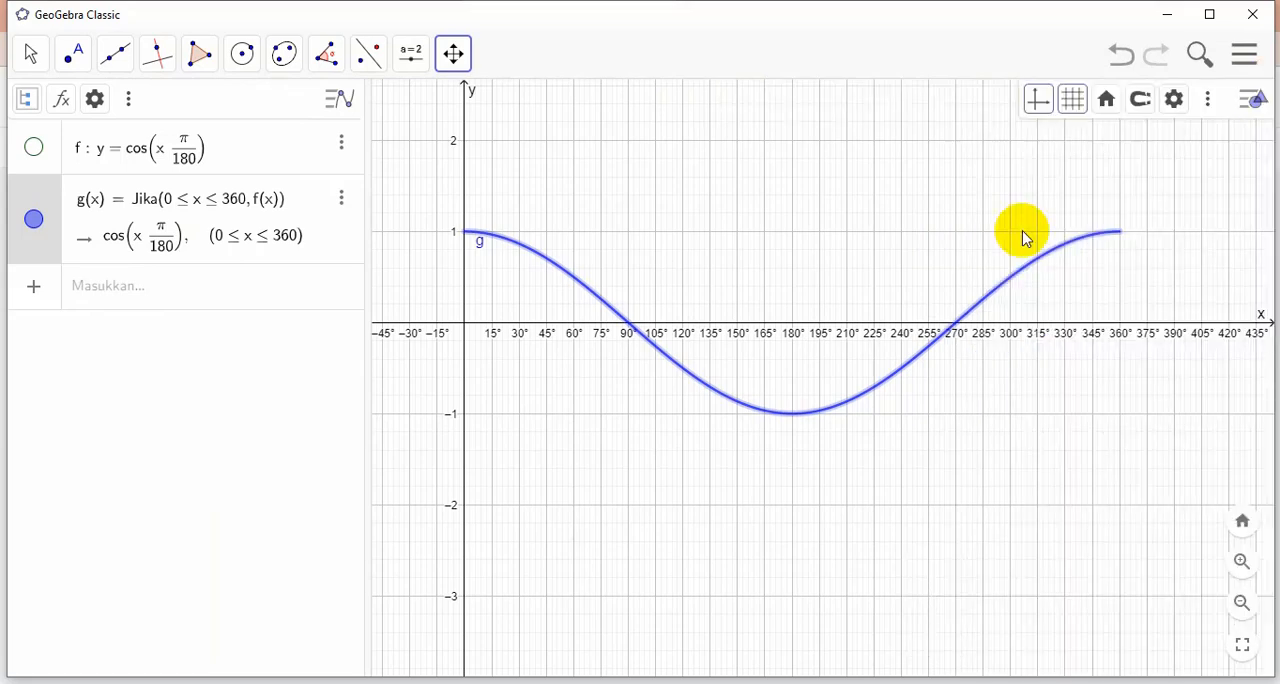
{"action": "left_click", "coordinate": [341, 142]}
{"action": "left_click", "coordinate": [398, 237]}
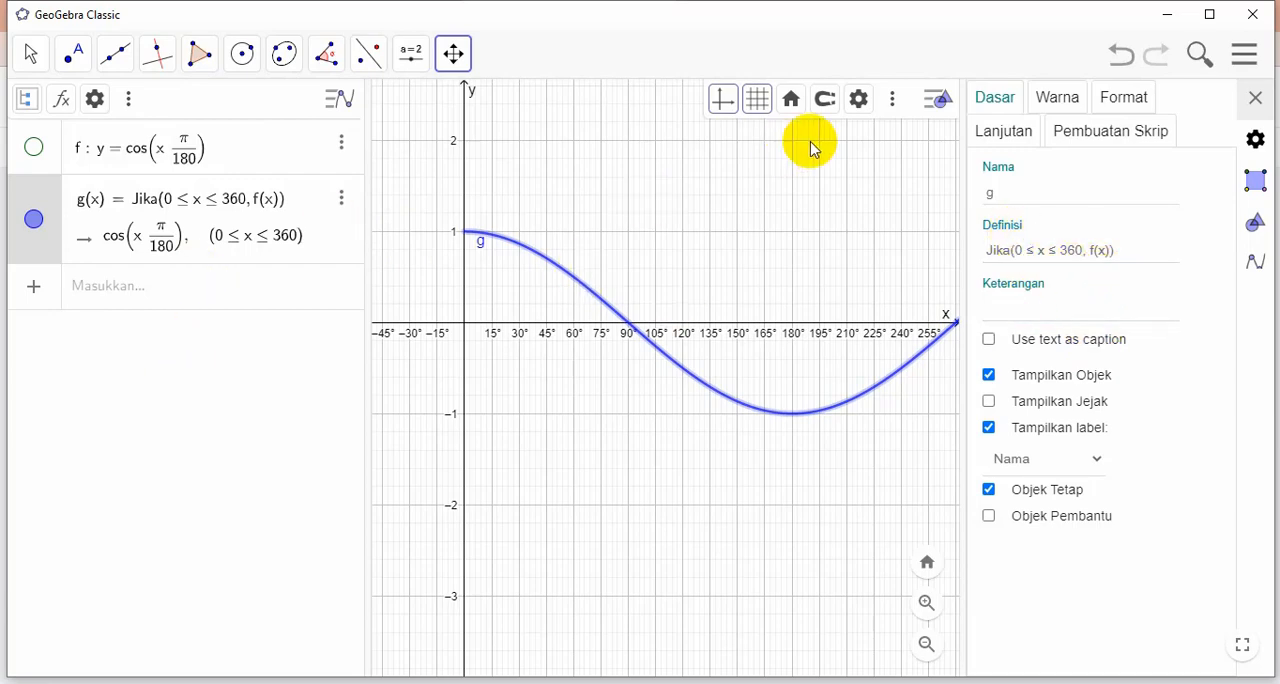
{"action": "left_click", "coordinate": [1034, 300]}
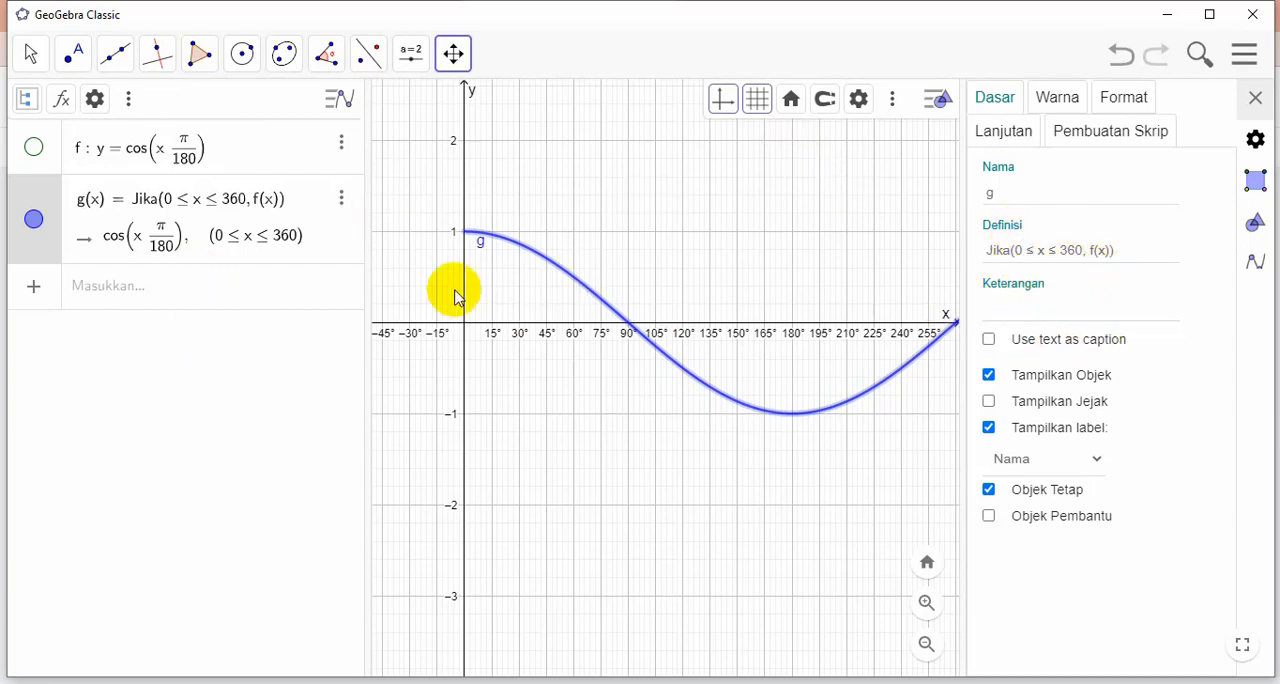
{"action": "left_click", "coordinate": [1260, 95]}
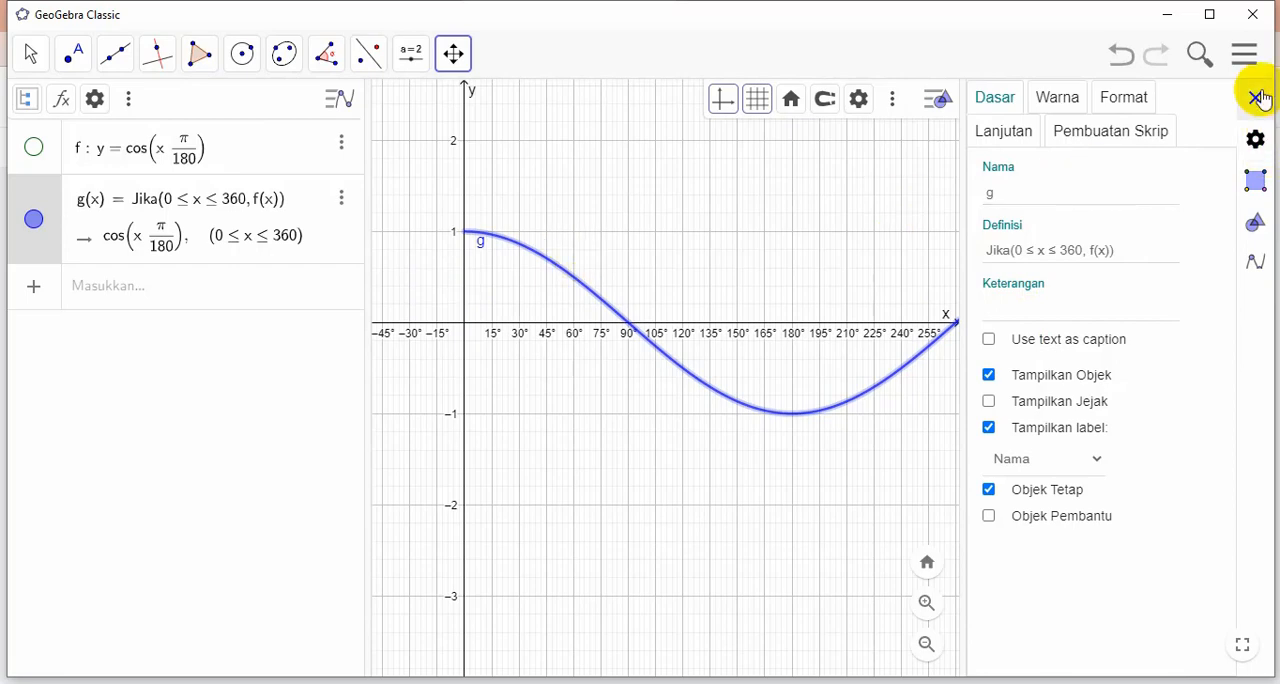
Change function f to y = cos(2x π/180)
{"action": "left_click", "coordinate": [141, 150]}
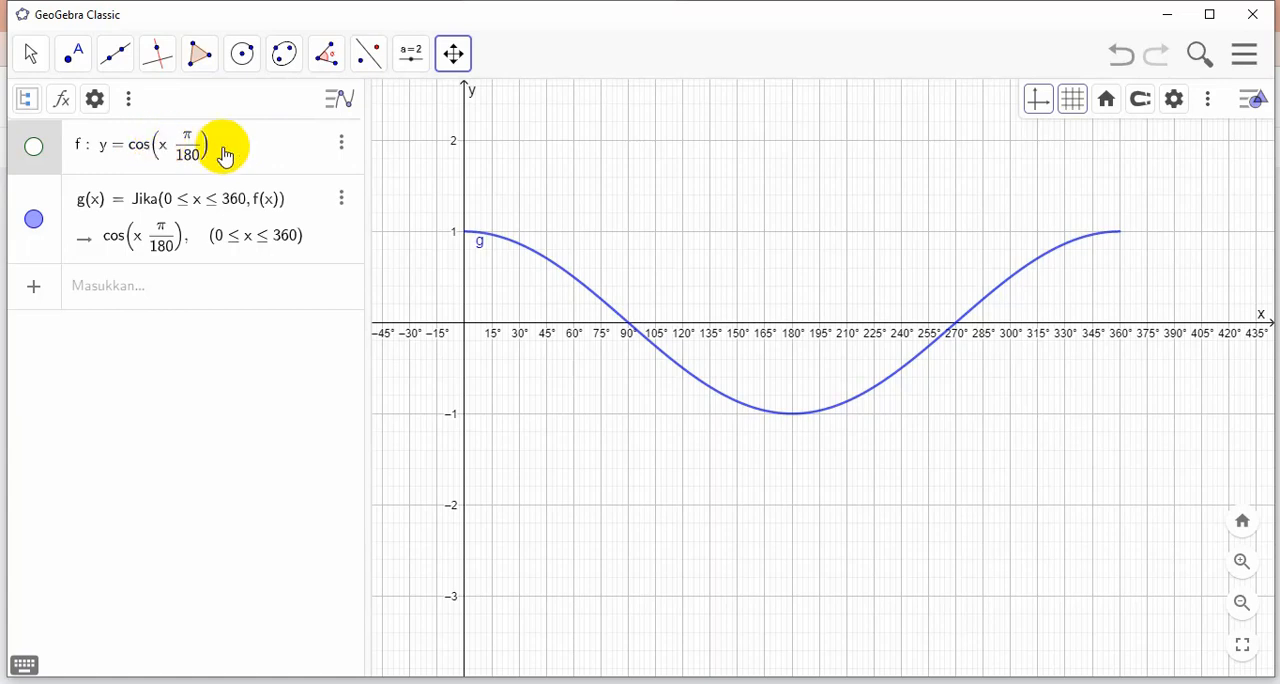
{"action": "type", "text": "2"}
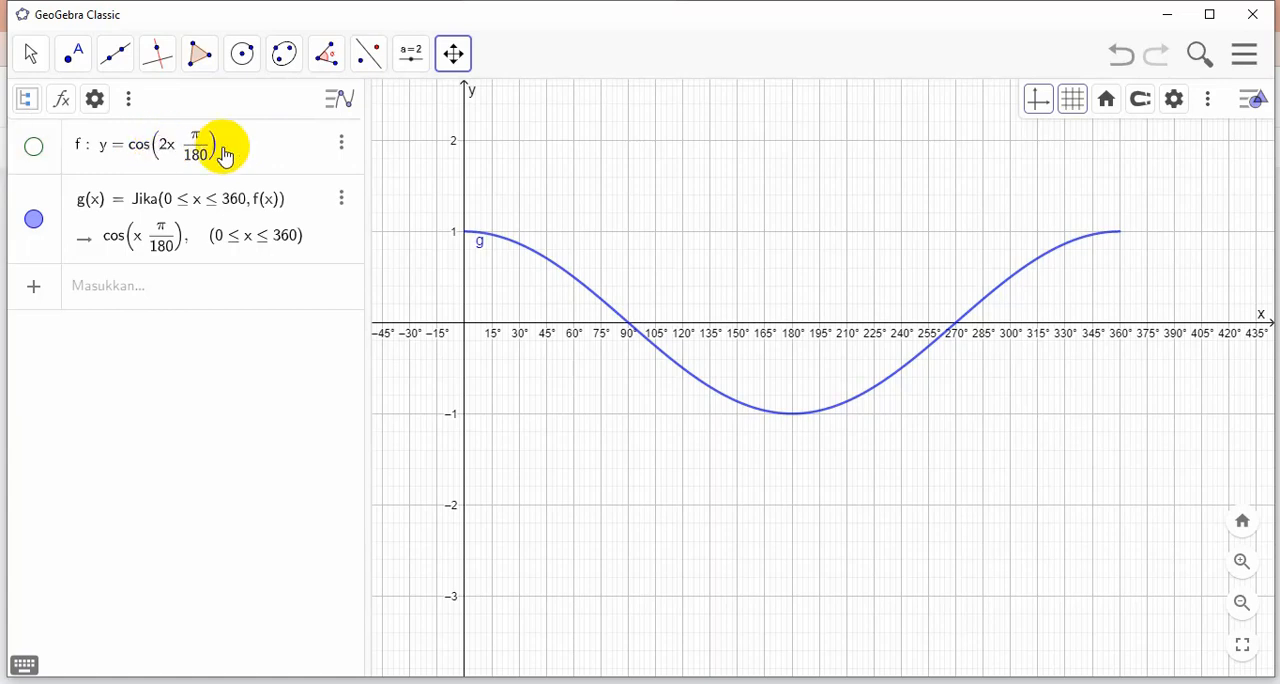
{"action": "type", "text": "*"}
{"action": "key", "text": "Return"}
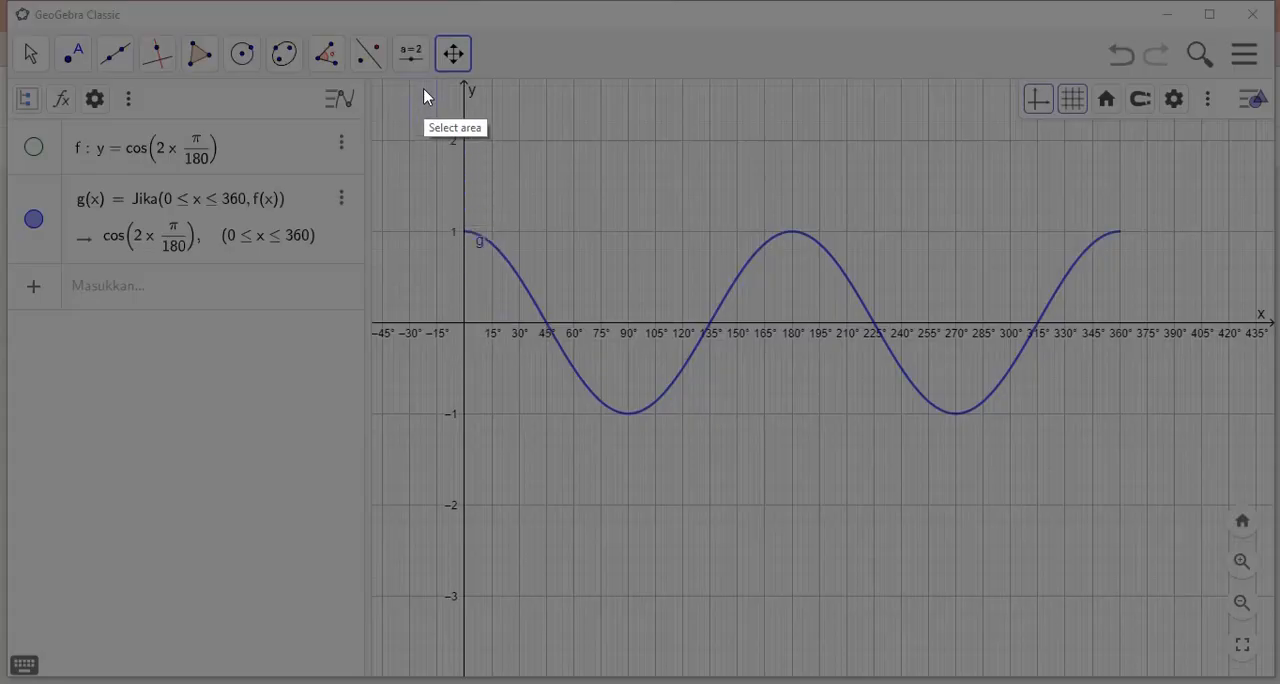
Capture an 846 × 507 pixel area around the cos 2x curve, copy the screenshot to the clipboard and switch back to the Jamboard
{"action": "mouse_move", "coordinate": [420, 73]}
{"action": "left_mouse_down"}
{"action": "mouse_move", "coordinate": [466, 400]}
{"action": "mouse_move", "coordinate": [962, 537]}
{"action": "mouse_move", "coordinate": [1214, 549]}
{"action": "left_mouse_up"}
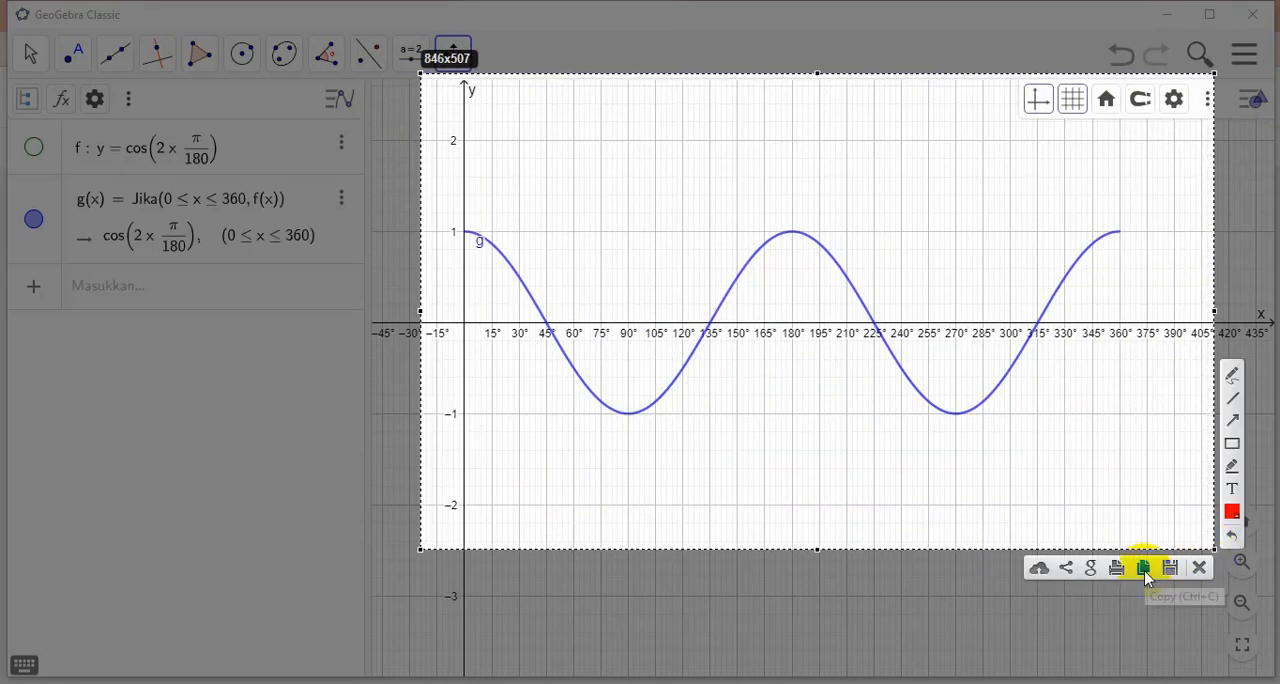
{"action": "left_click", "coordinate": [1145, 572]}
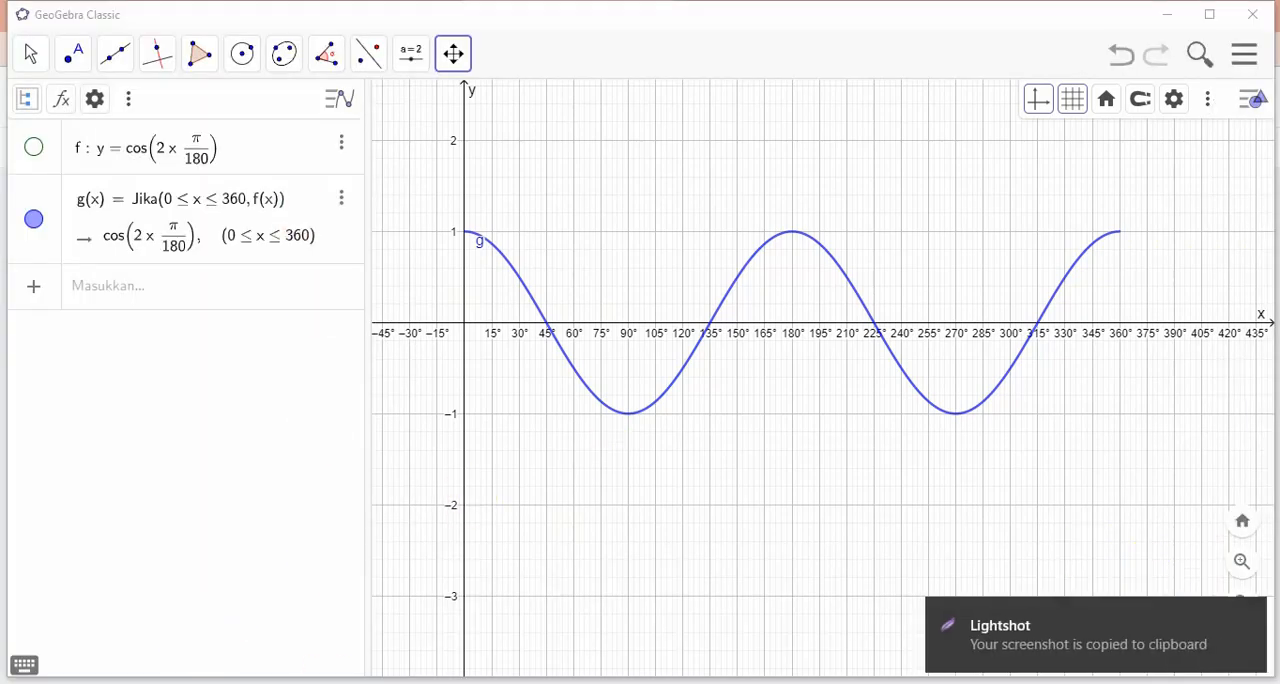
{"action": "mouse_move", "coordinate": [280, 634]}
{"action": "left_click", "coordinate": [215, 615]}
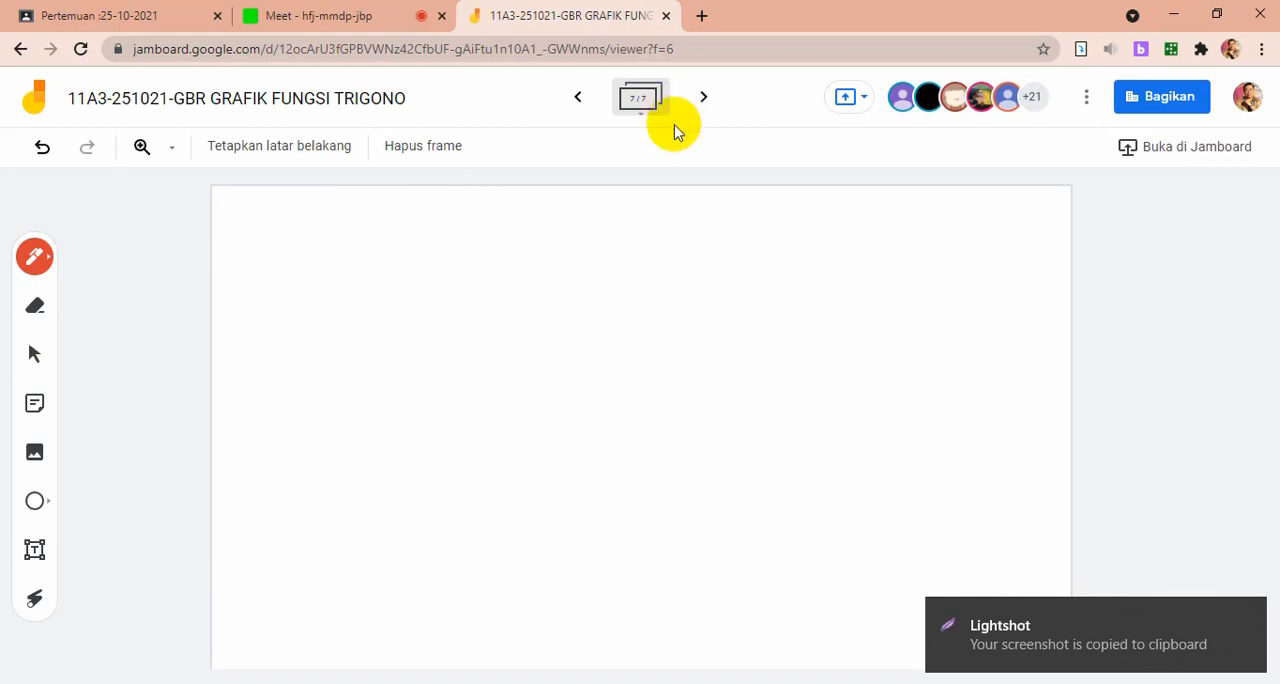
Paste the cos 2x screenshot into the seventh frame, move it toward the upper-left corner and enlarge it to fill most of the frame
{"action": "left_click", "coordinate": [640, 438]}
{"action": "key", "text": "ctrl+v"}
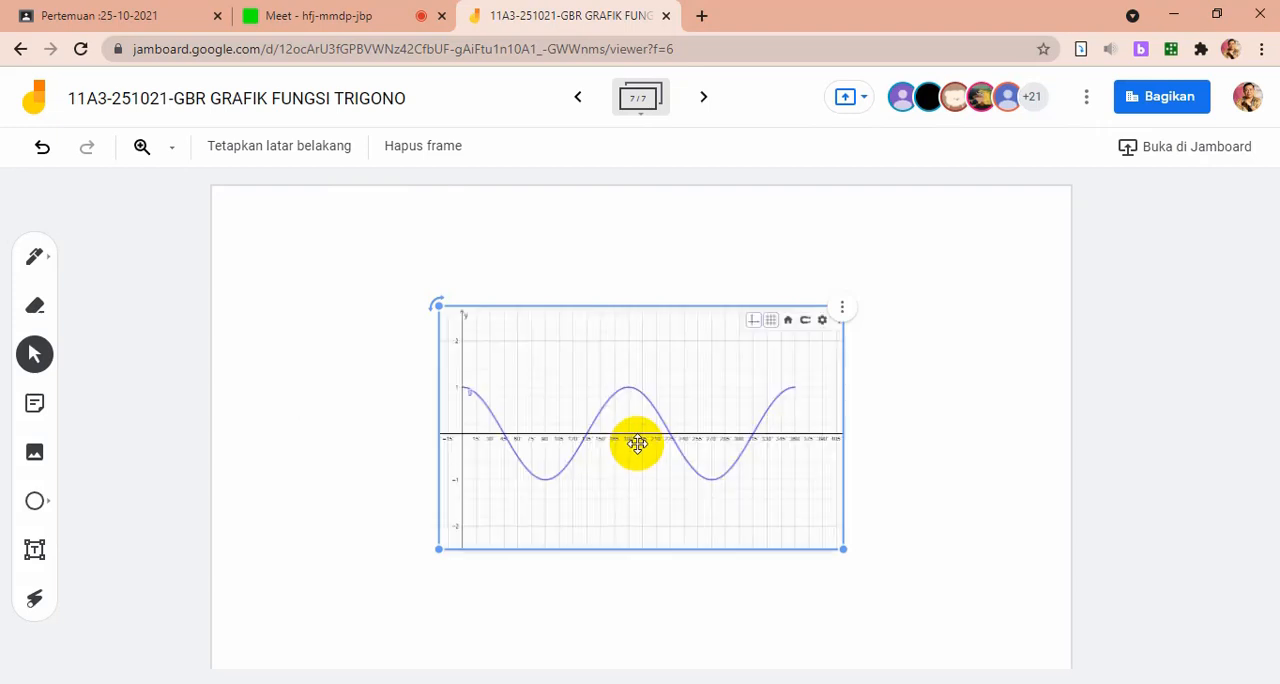
{"action": "left_click_drag", "start_coordinate": [639, 441], "coordinate": [440, 380]}
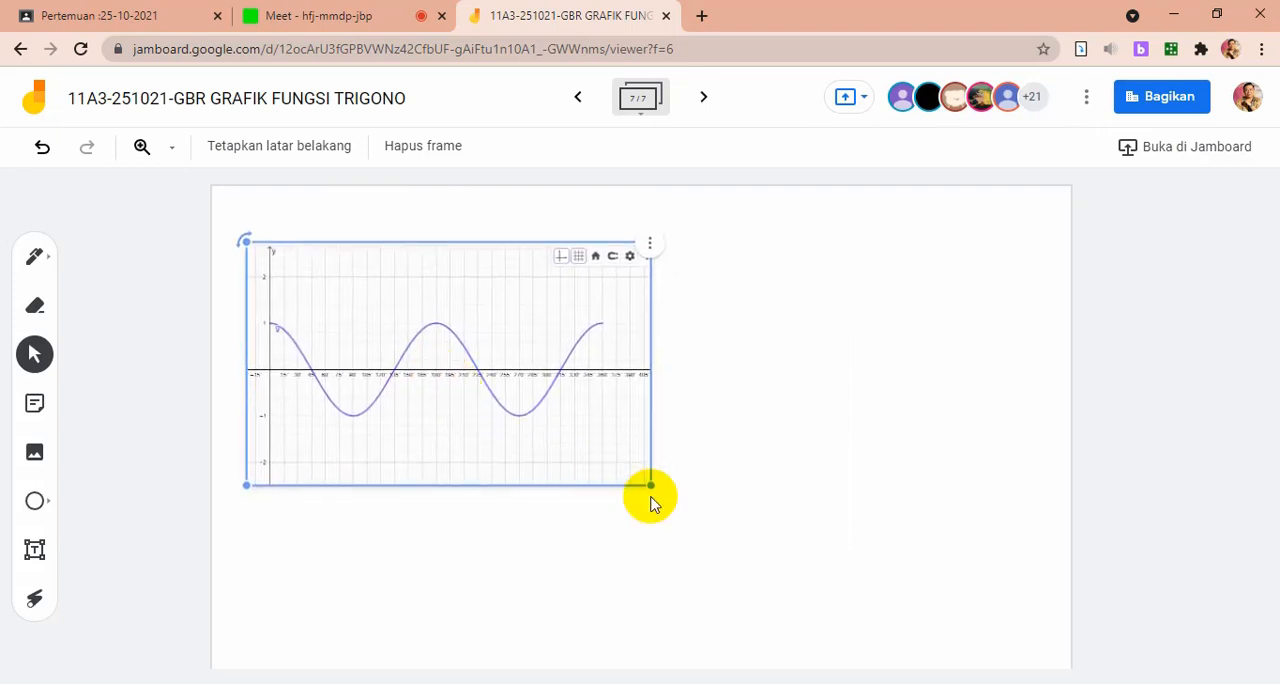
{"action": "left_click_drag", "start_coordinate": [650, 485], "coordinate": [867, 609]}
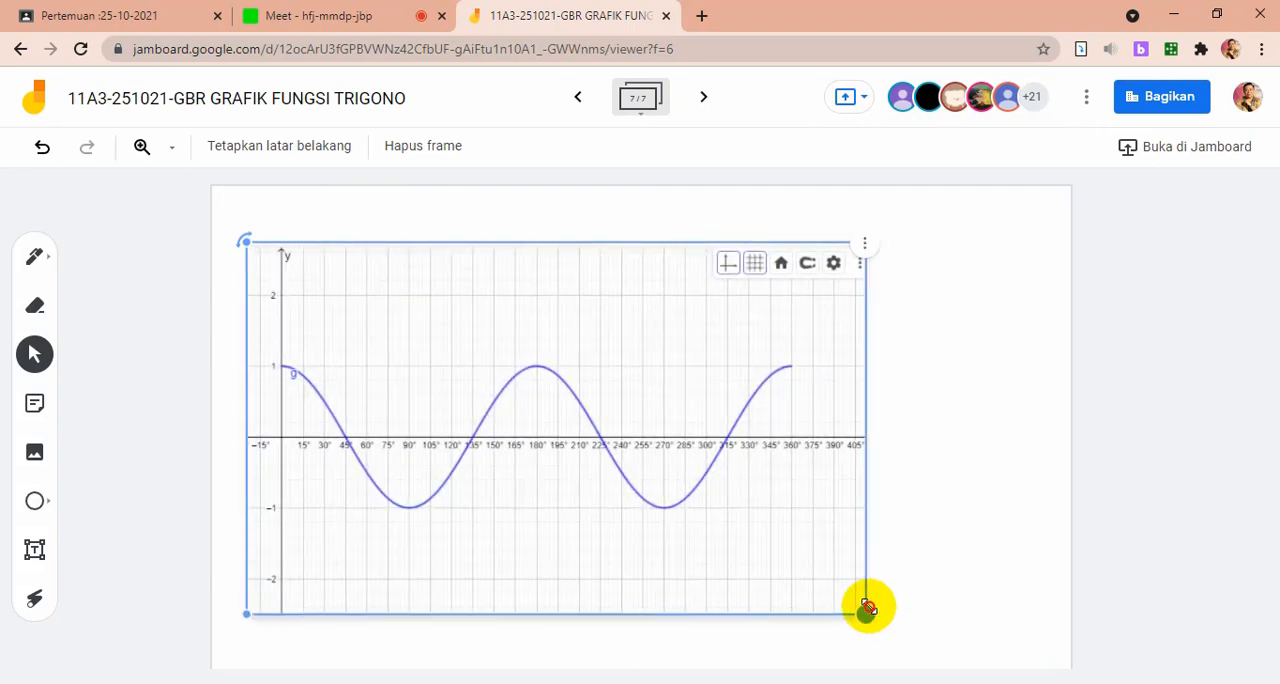
{"action": "left_click", "coordinate": [930, 315]}
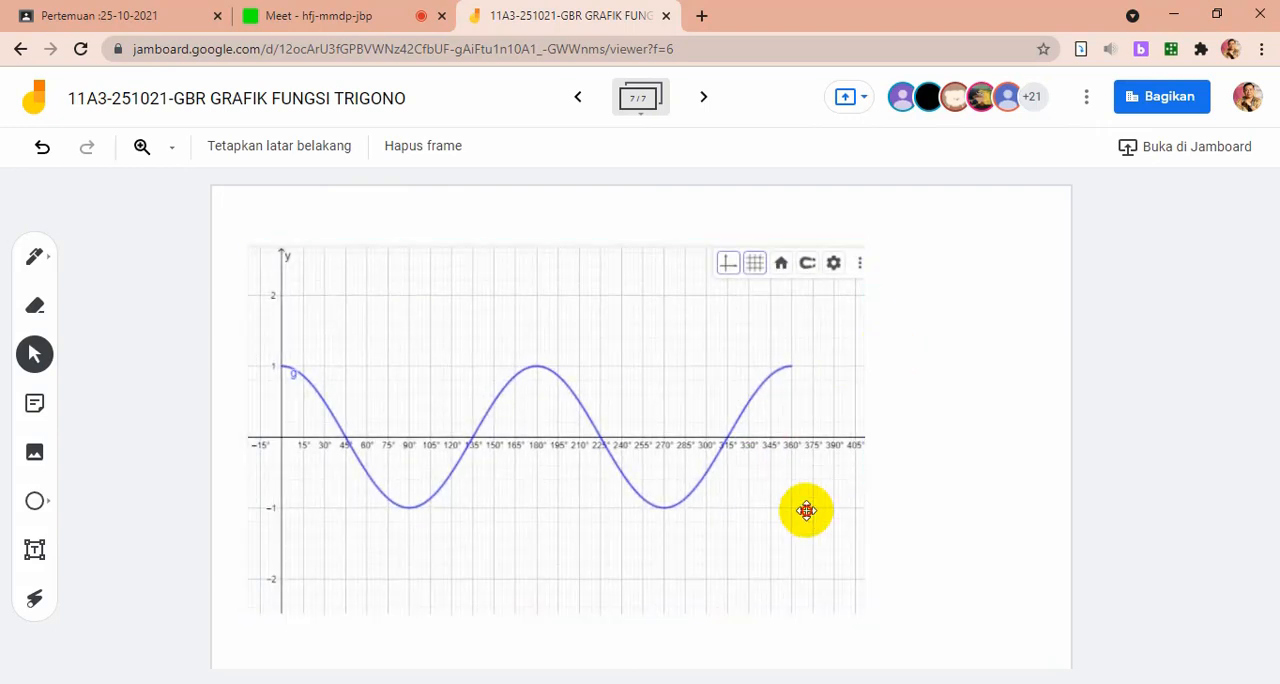
{"action": "left_click", "coordinate": [855, 595]}
{"action": "left_click_drag", "start_coordinate": [864, 609], "coordinate": [943, 664]}
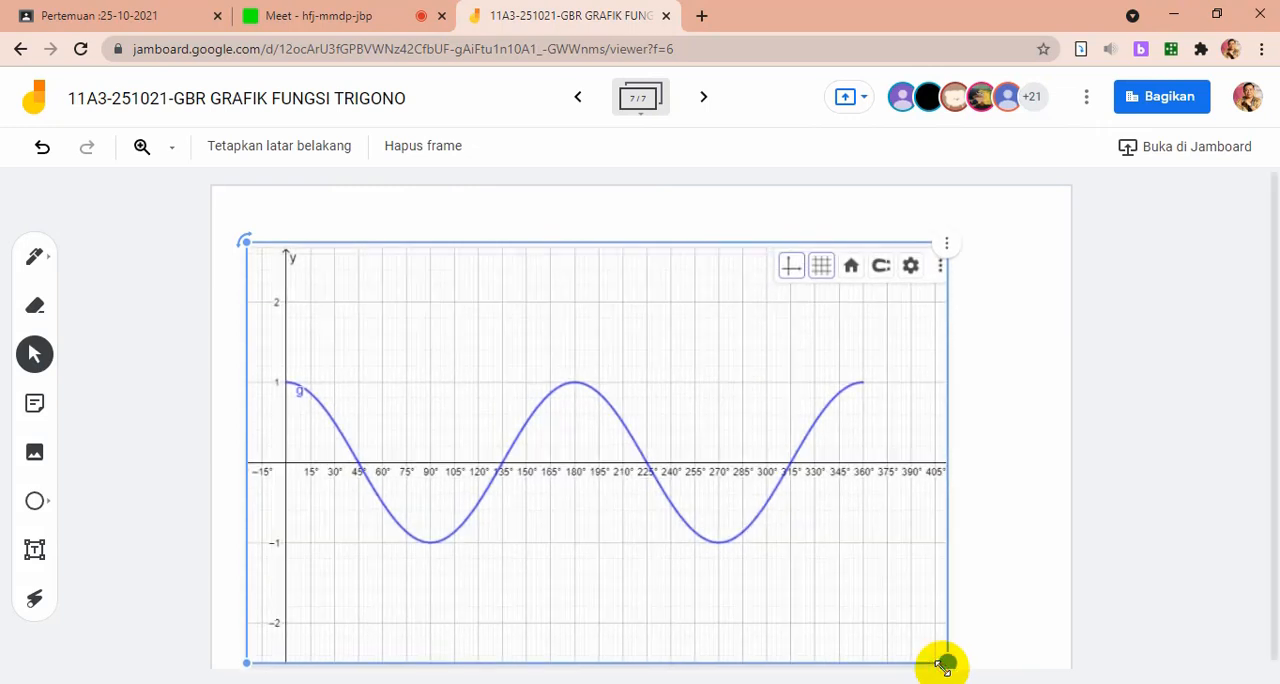
{"action": "left_click", "coordinate": [1105, 236]}
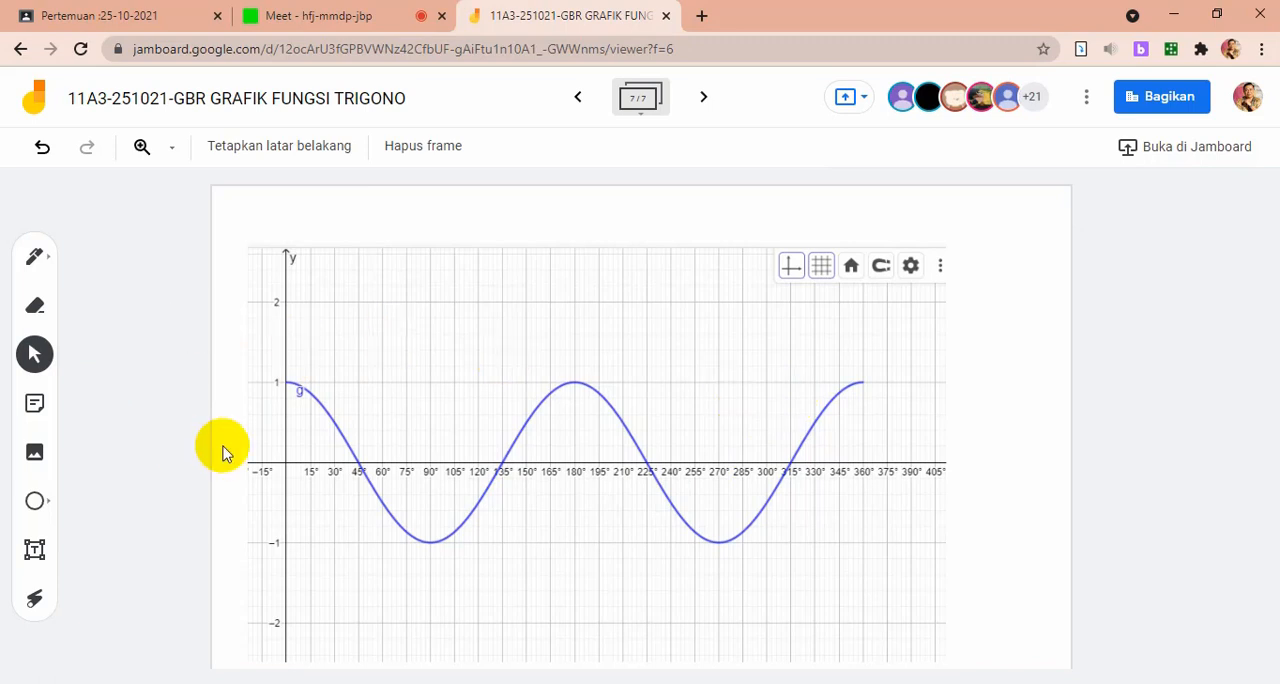
Handwrite y = cos 2x, y mak = 1, y min = -1 and Periode beside the graph, erasing the equals sign after Periode
{"action": "left_click", "coordinate": [35, 256]}
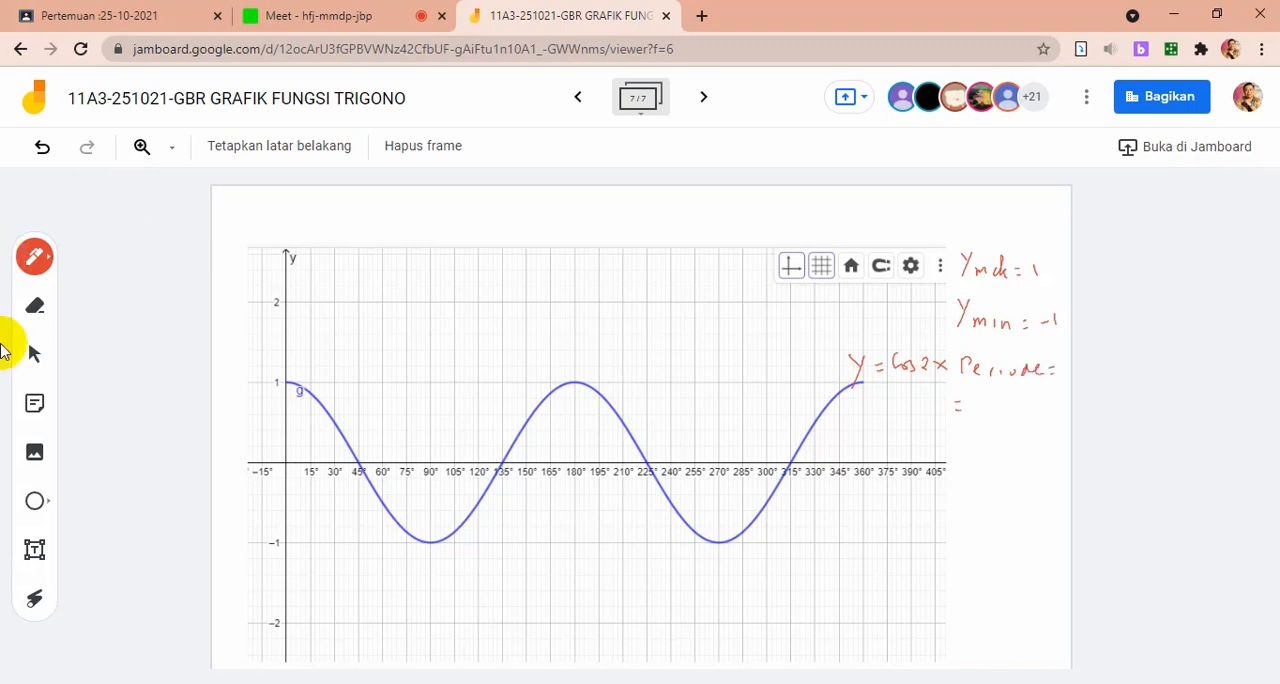
{"action": "left_click", "coordinate": [34, 305]}
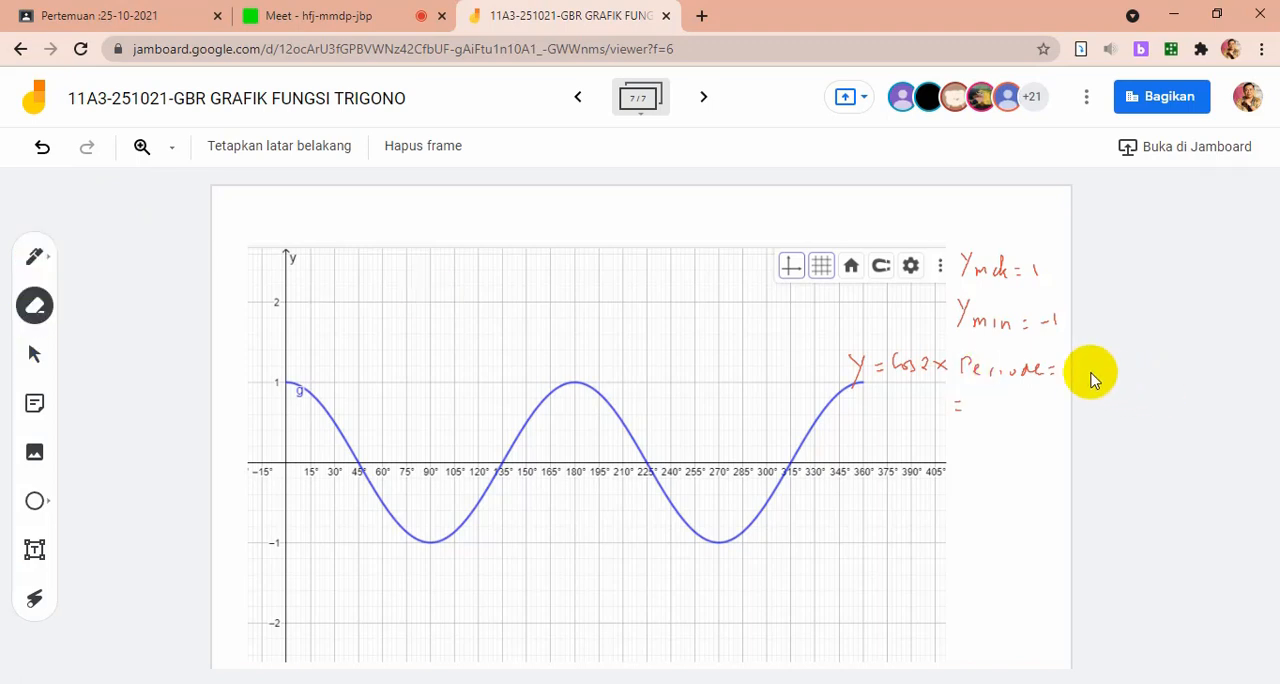
{"action": "left_click_drag", "start_coordinate": [1070, 372], "coordinate": [1010, 353]}
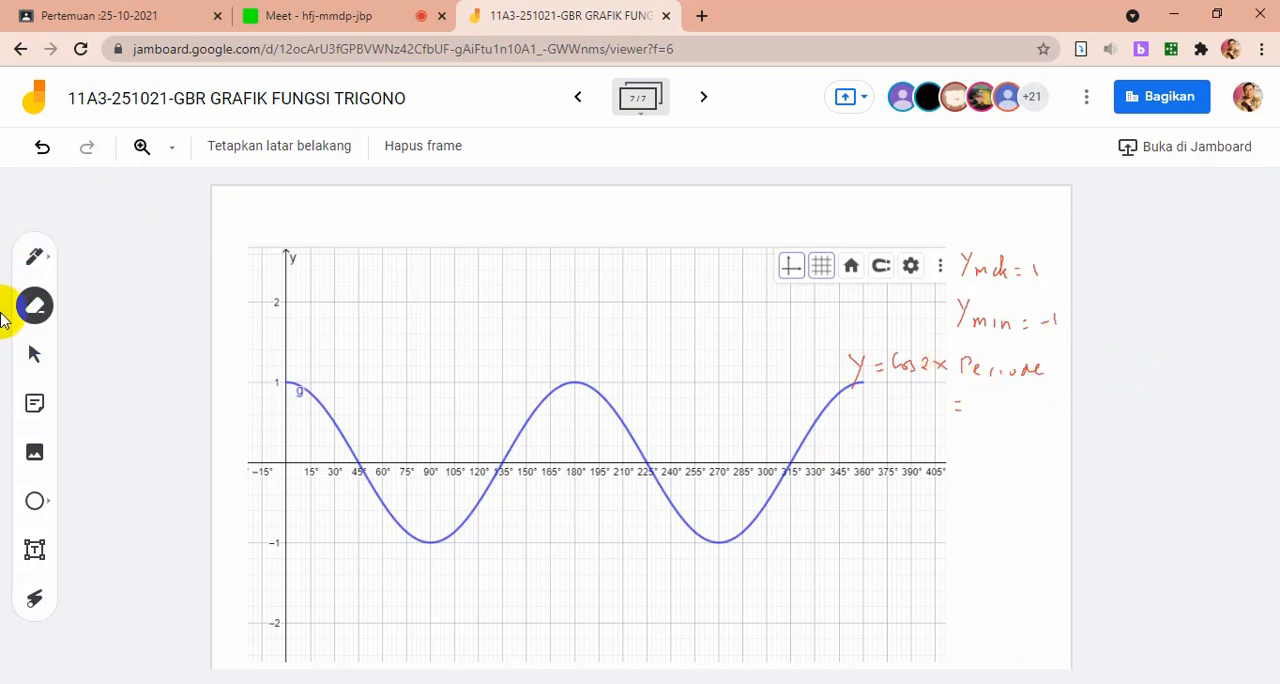
Write the period as 360/2 = 180 under Periode and mark the repeating points on the cos 2x curve
{"action": "left_click", "coordinate": [33, 262]}
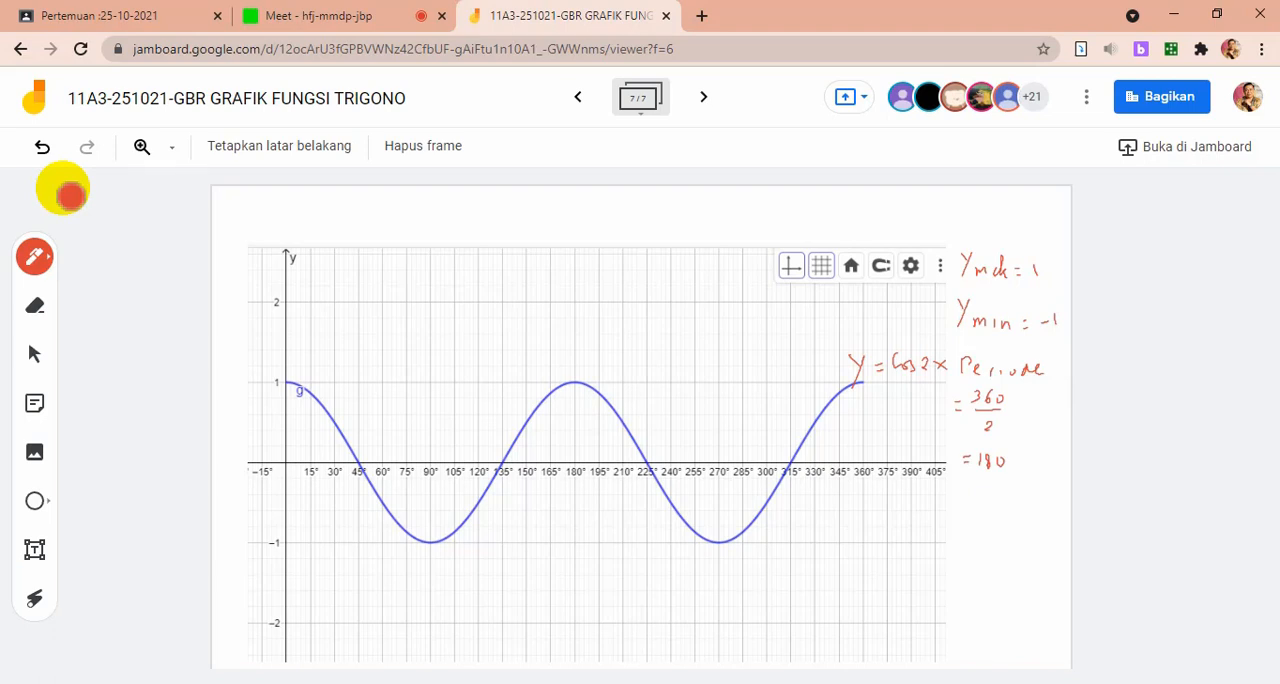
{"action": "left_click", "coordinate": [68, 194]}
{"action": "left_click", "coordinate": [69, 195]}
{"action": "left_click", "coordinate": [69, 195]}
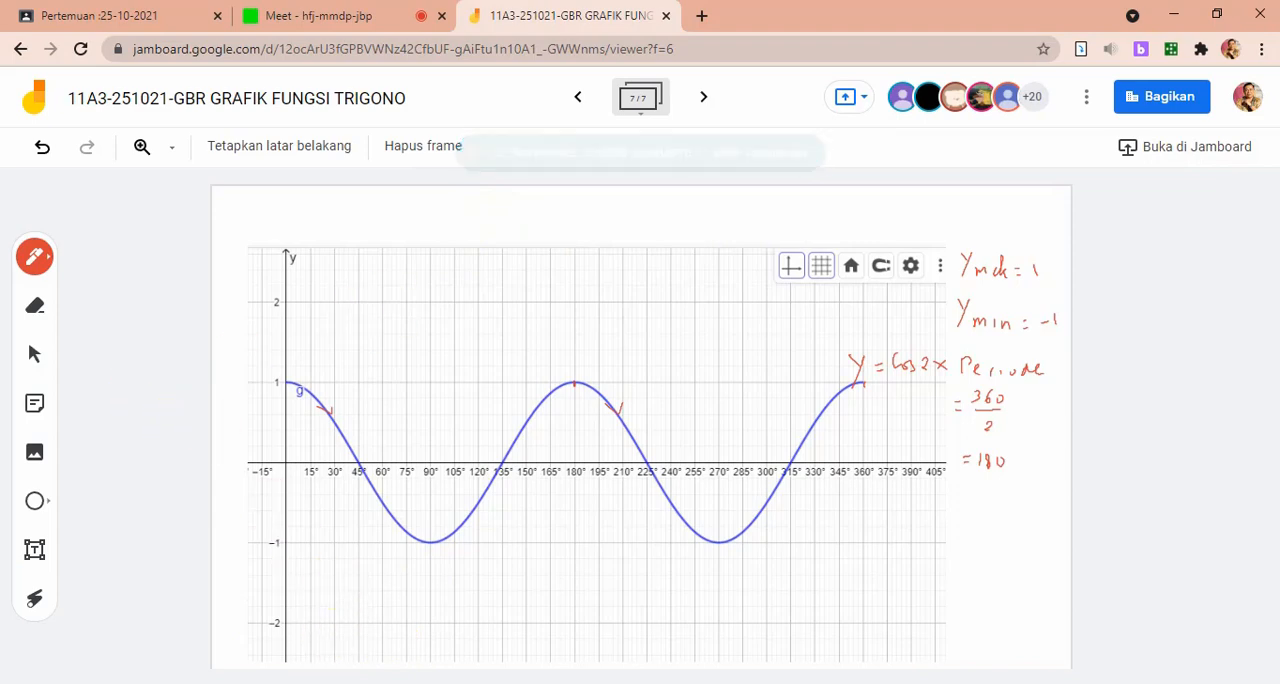
Switch to GeoGebra Classic and change function f to y = cos(3x π/180)
{"action": "key", "text": "alt+Tab"}
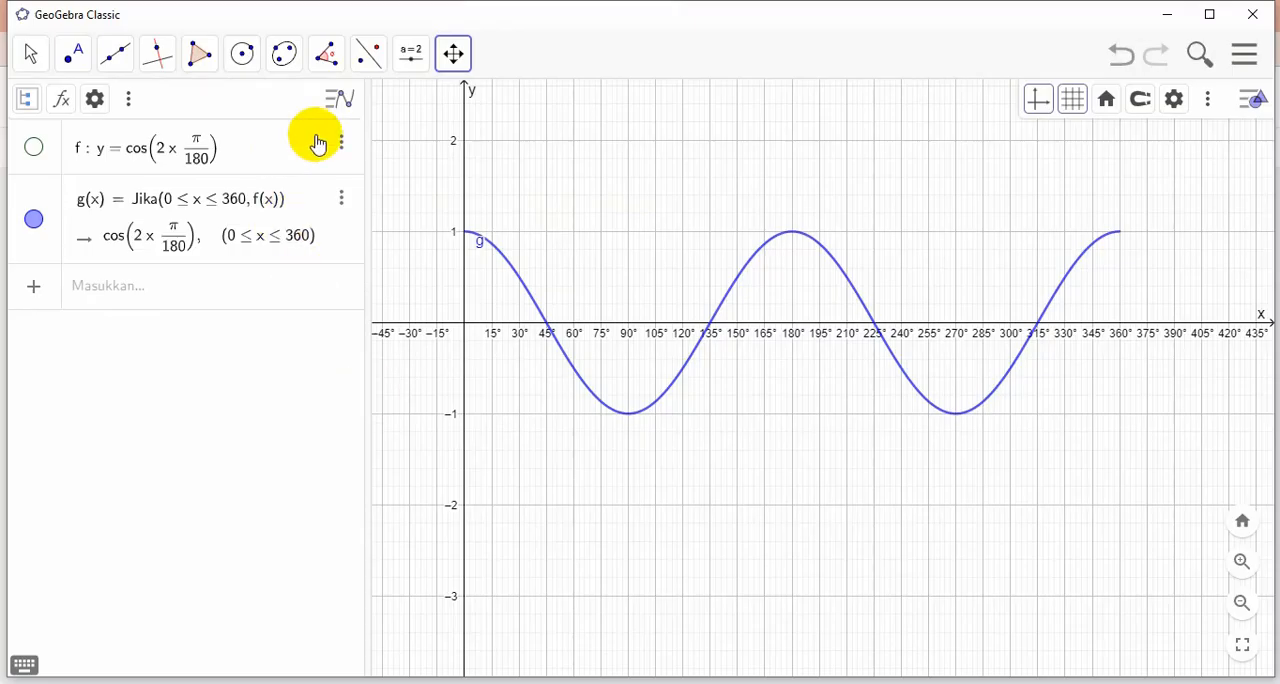
{"action": "left_click", "coordinate": [163, 148]}
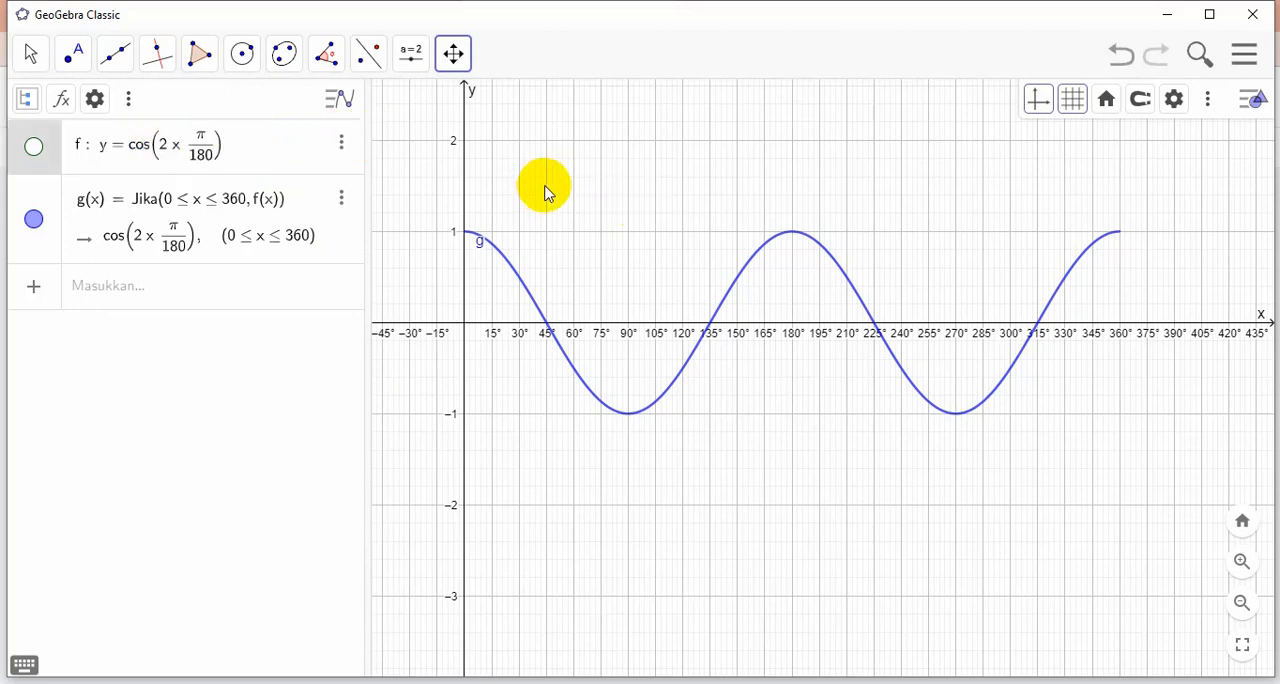
{"action": "key", "text": "BackSpace"}
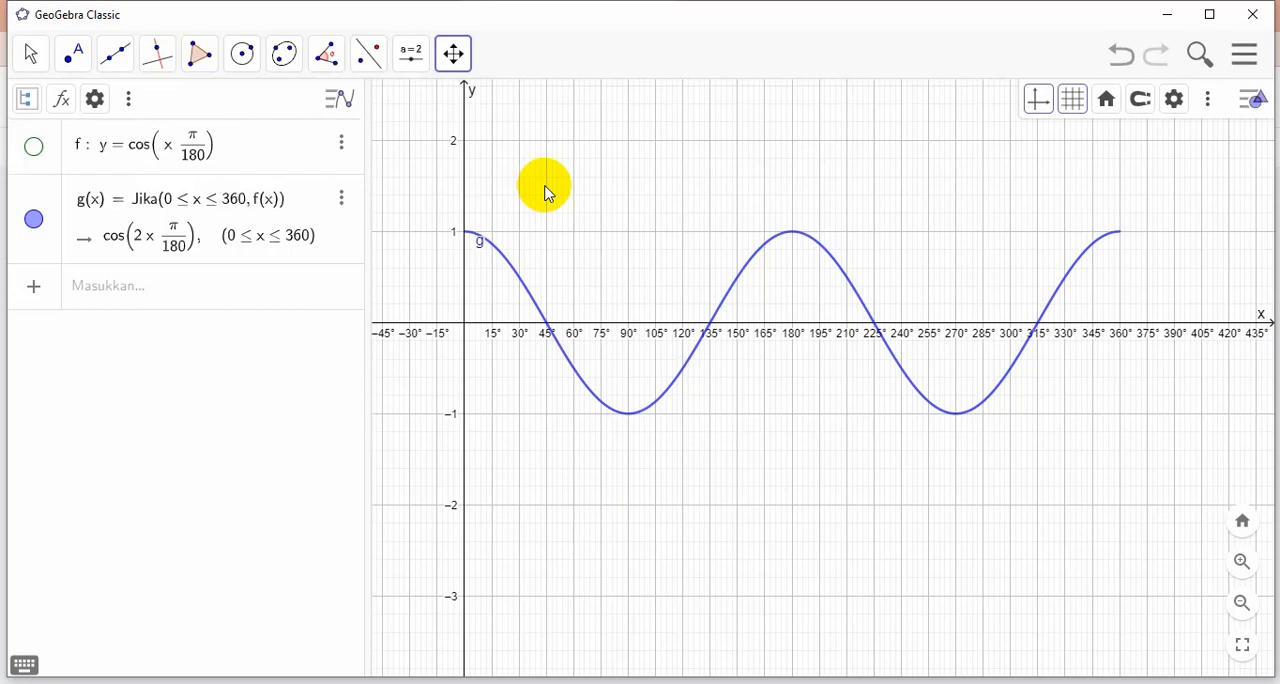
{"action": "type", "text": "3"}
{"action": "key", "text": "Return"}
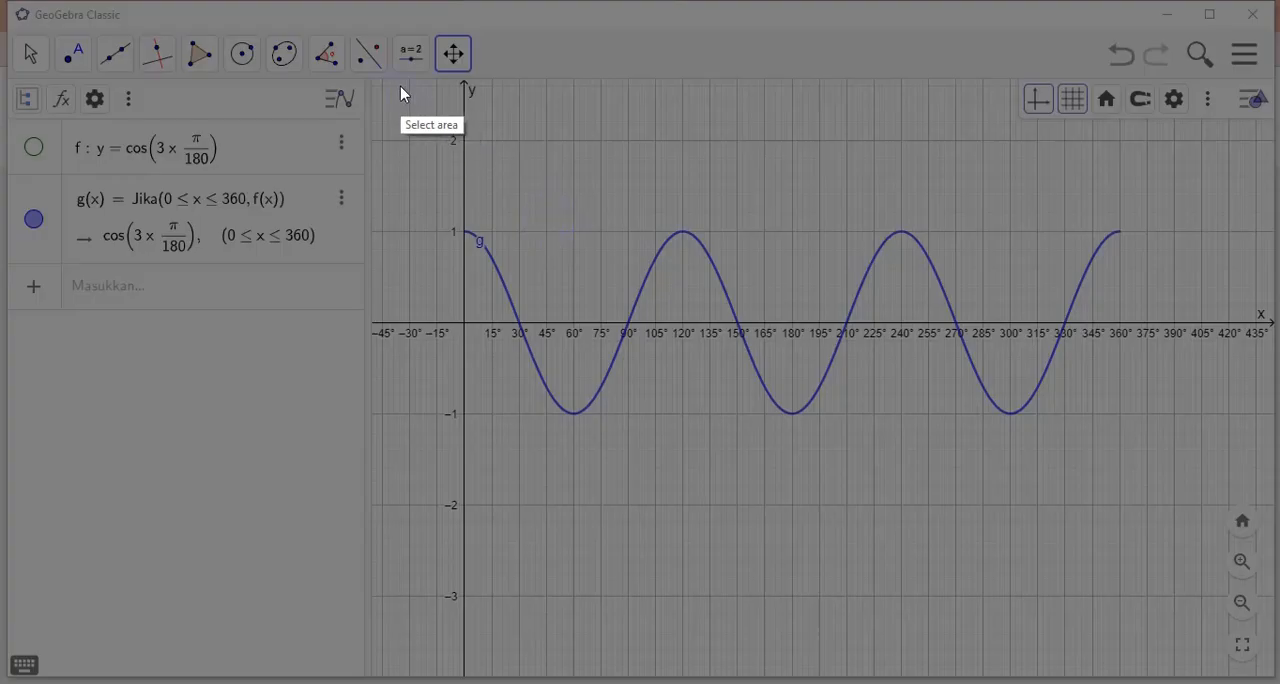
Capture a 940 × 435 pixel area around the cos 3x curve, copy the screenshot to the clipboard and switch back to the Jamboard
{"action": "mouse_move", "coordinate": [393, 78]}
{"action": "left_mouse_down"}
{"action": "mouse_move", "coordinate": [1203, 174]}
{"action": "mouse_move", "coordinate": [1278, 330]}
{"action": "mouse_move", "coordinate": [1250, 605]}
{"action": "mouse_move", "coordinate": [1262, 462]}
{"action": "mouse_move", "coordinate": [1272, 488]}
{"action": "left_mouse_up"}
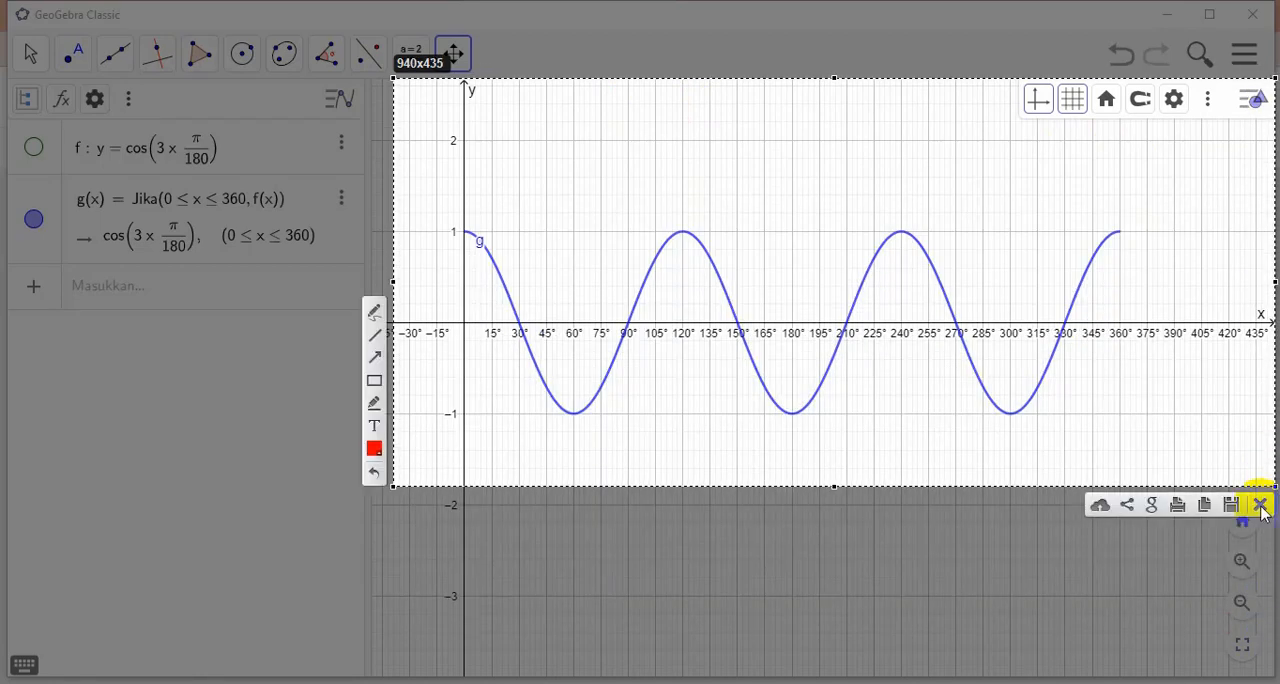
{"action": "left_click", "coordinate": [1204, 507]}
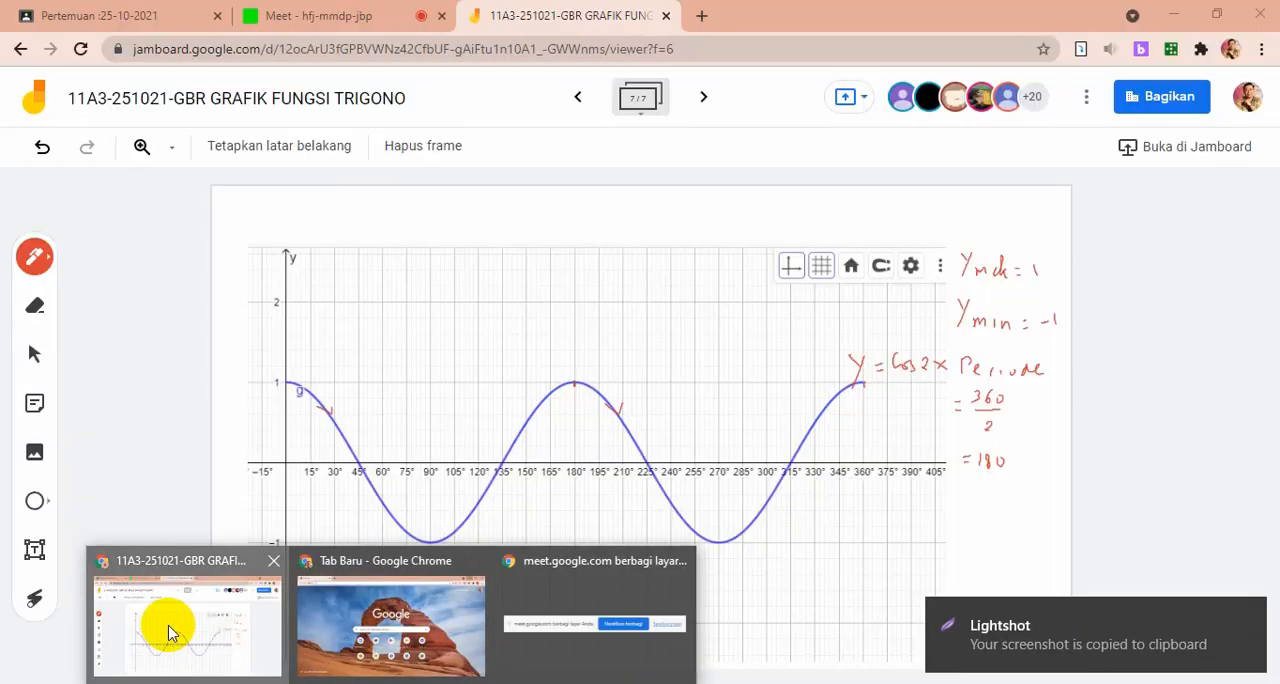
{"action": "left_click", "coordinate": [168, 632]}
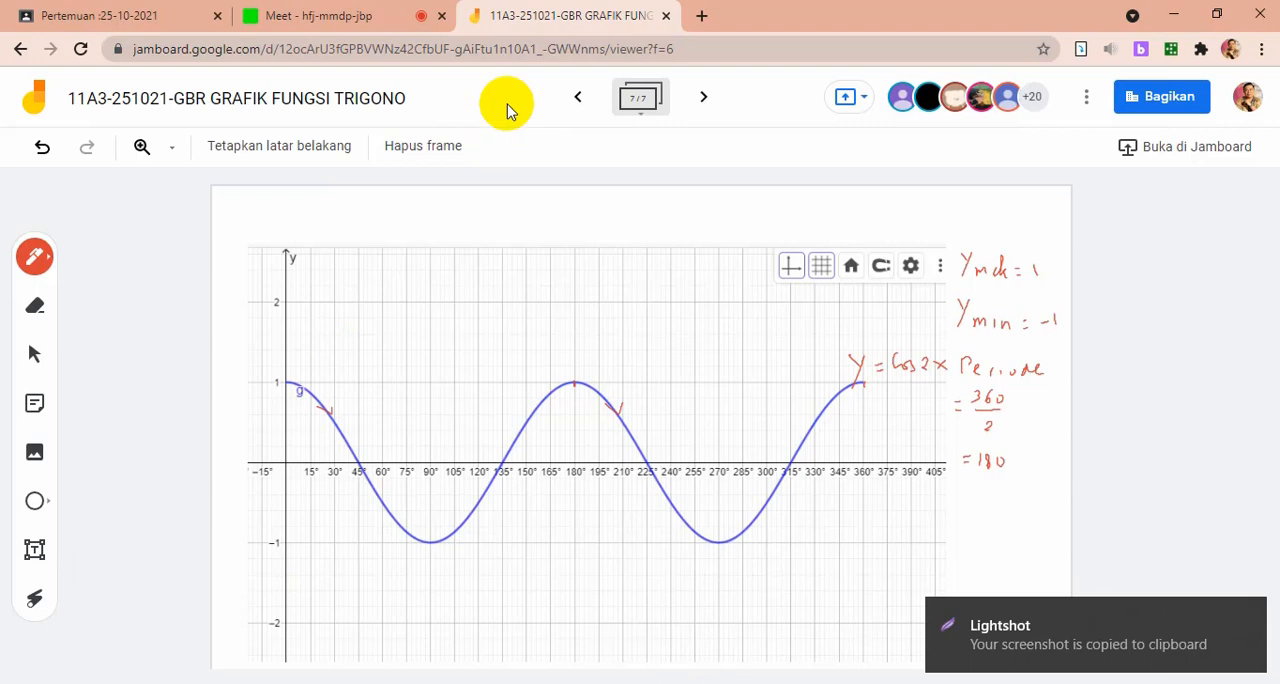
Add an eighth frame, paste the cos 3x screenshot into it, and move and enlarge the image toward the upper left
{"action": "left_click", "coordinate": [705, 97]}
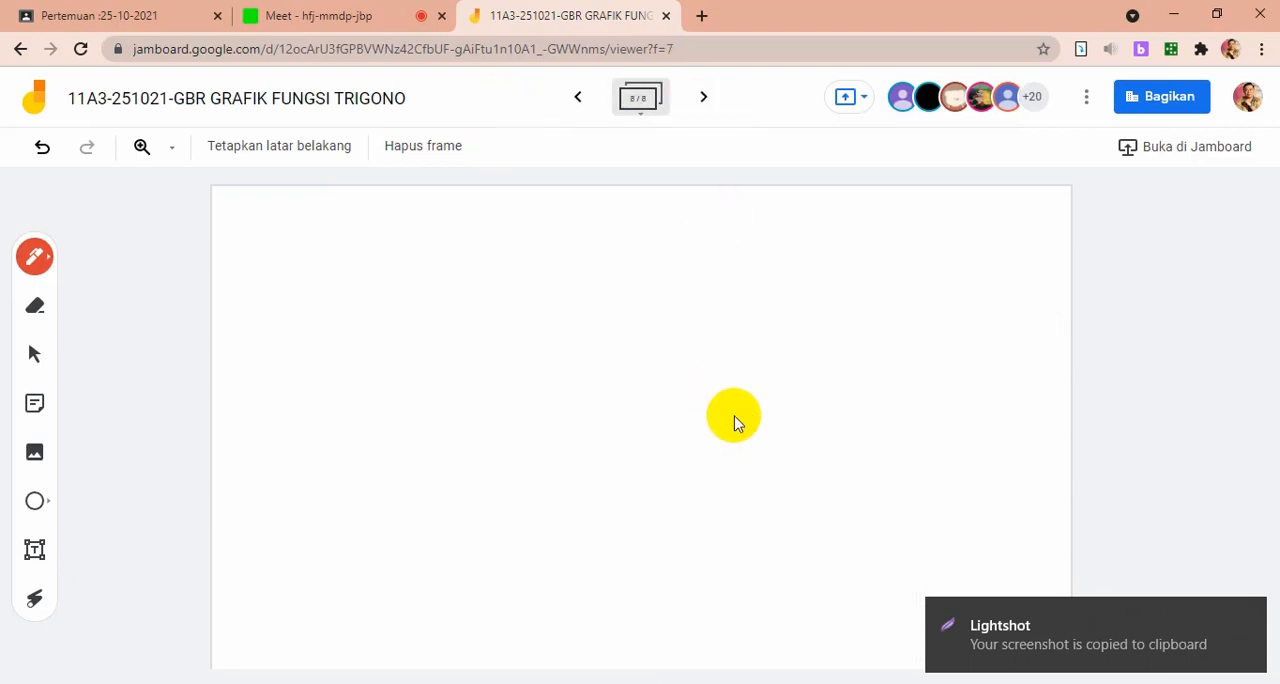
{"action": "key", "text": "ctrl+v"}
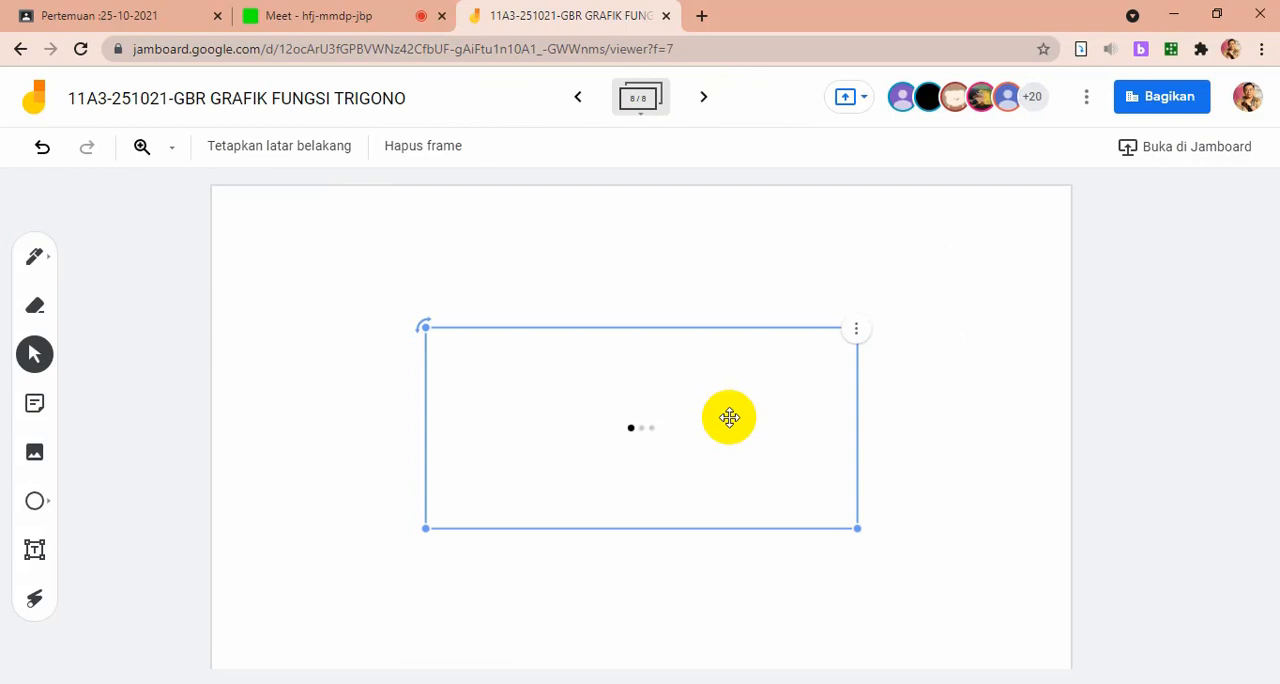
{"action": "left_click_drag", "start_coordinate": [729, 418], "coordinate": [567, 319]}
{"action": "left_click_drag", "start_coordinate": [697, 431], "coordinate": [848, 615]}
{"action": "left_click", "coordinate": [1012, 408]}
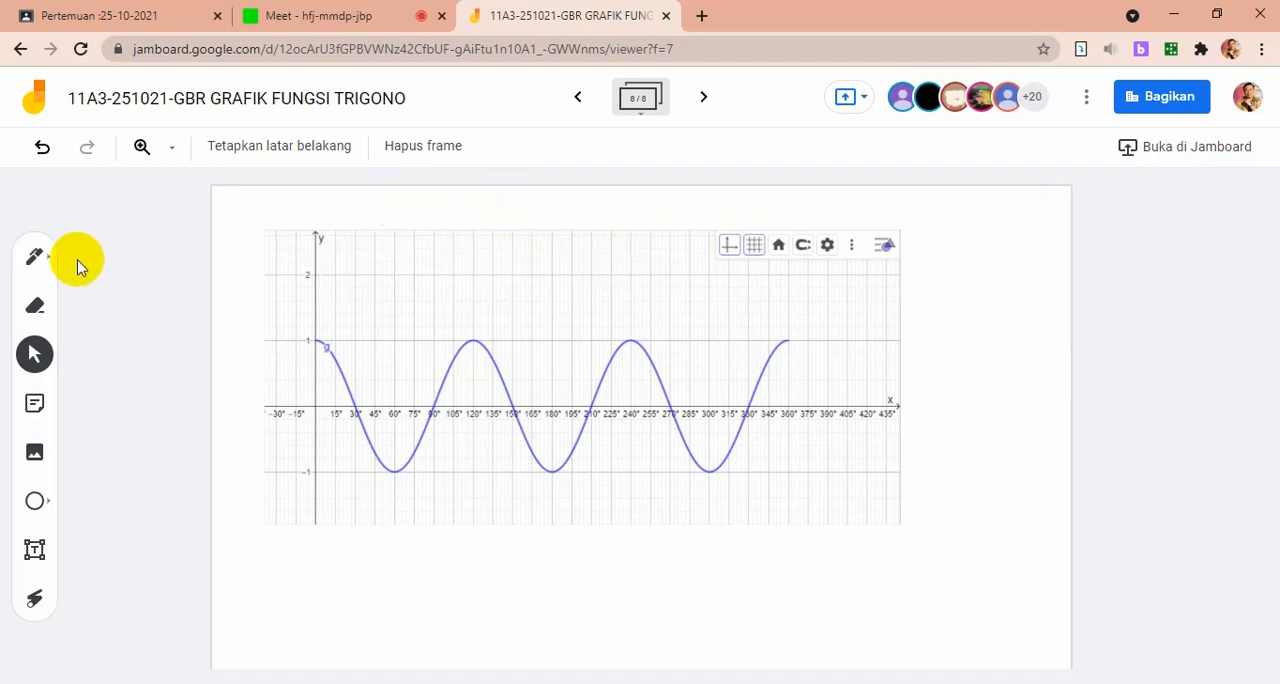
Handwrite y = cos 3x at the end of the curve and the heading Periode beside the graph
{"action": "left_click", "coordinate": [36, 256]}
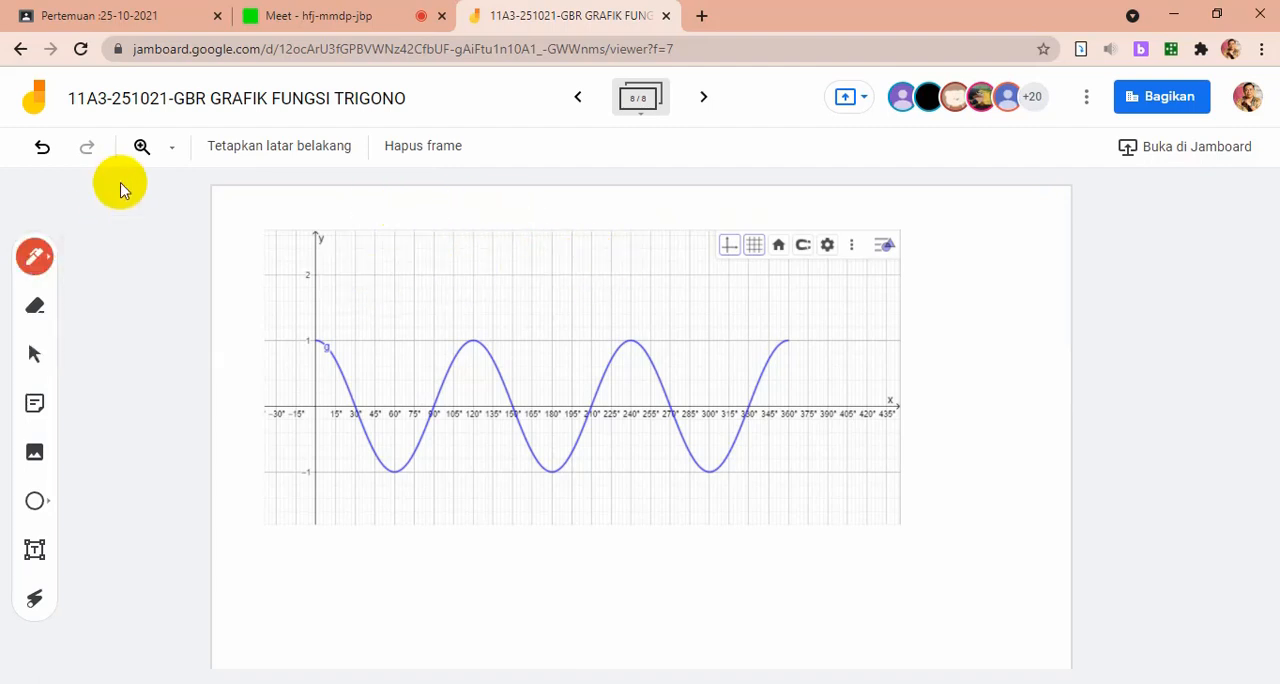
{"action": "mouse_move", "coordinate": [787, 317]}
{"action": "left_mouse_down"}
{"action": "mouse_move", "coordinate": [793, 343]}
{"action": "mouse_move", "coordinate": [819, 325]}
{"action": "left_mouse_up"}
{"action": "left_click_drag", "start_coordinate": [812, 331], "coordinate": [819, 331]}
{"action": "left_click", "coordinate": [836, 314]}
{"action": "mouse_move", "coordinate": [868, 321]}
{"action": "left_mouse_down"}
{"action": "mouse_move", "coordinate": [869, 335]}
{"action": "mouse_move", "coordinate": [890, 332]}
{"action": "left_mouse_up"}
{"action": "mouse_move", "coordinate": [919, 236]}
{"action": "left_mouse_down"}
{"action": "mouse_move", "coordinate": [919, 253]}
{"action": "mouse_move", "coordinate": [999, 258]}
{"action": "left_mouse_up"}
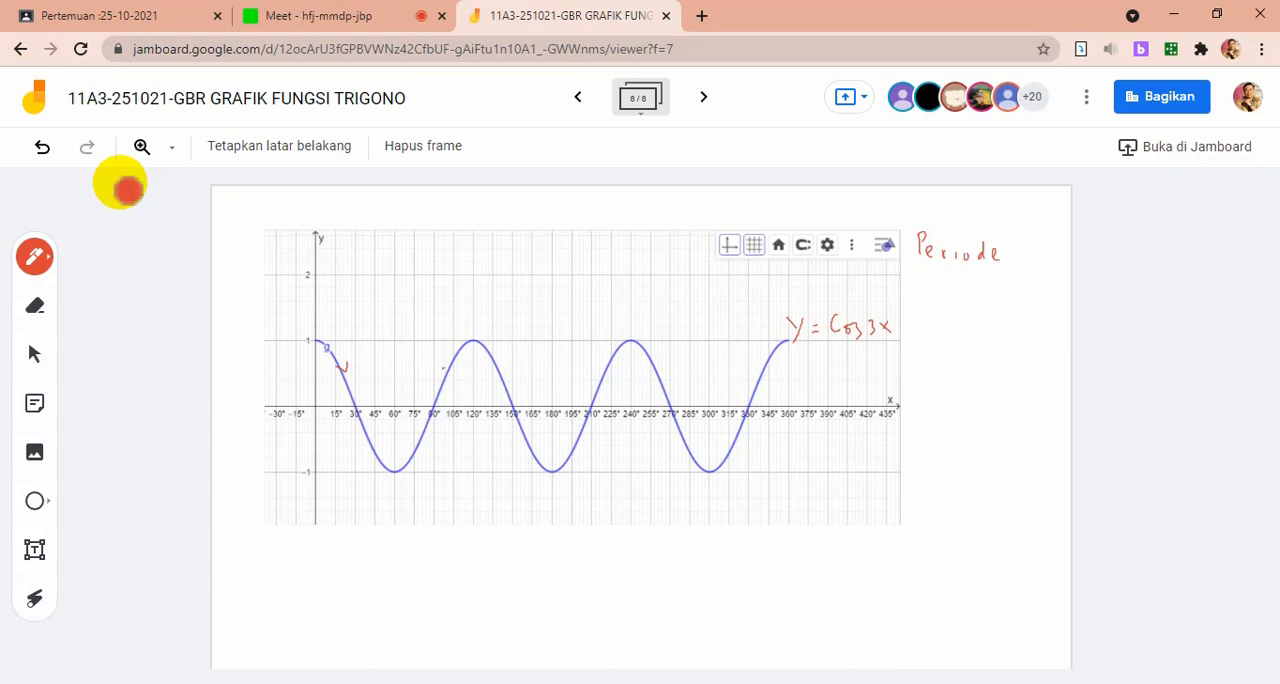
Mark 120° on the graph and write Periode = 120° = 360°/3, along with the range -1 ≤ cos 3x ≤ 1
{"action": "left_click", "coordinate": [127, 190]}
{"action": "mouse_move", "coordinate": [474, 438]}
{"action": "left_mouse_down"}
{"action": "mouse_move", "coordinate": [475, 453]}
{"action": "mouse_move", "coordinate": [479, 442]}
{"action": "left_mouse_up"}
{"action": "left_click_drag", "start_coordinate": [1006, 251], "coordinate": [1012, 250]}
{"action": "left_click_drag", "start_coordinate": [1007, 256], "coordinate": [1052, 243]}
{"action": "left_click_drag", "start_coordinate": [968, 283], "coordinate": [971, 280]}
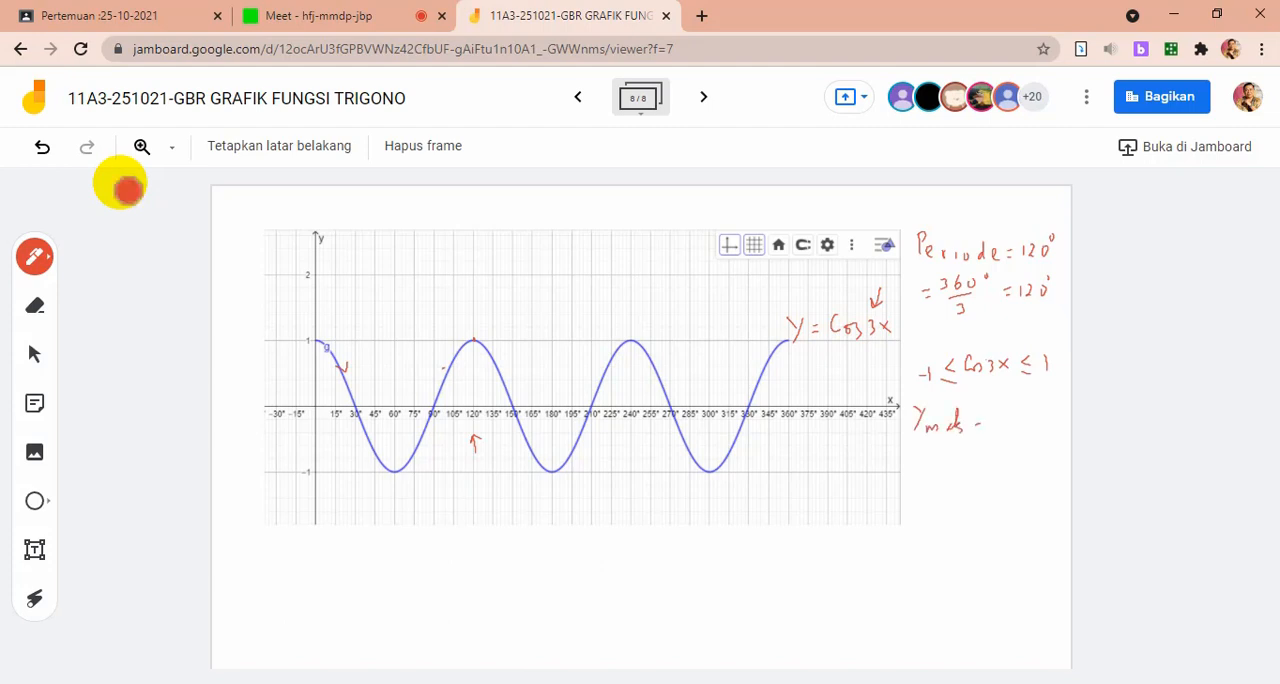
Write y mak = 1 and y min = -1 below the range of cos 3x
{"action": "left_click_drag", "start_coordinate": [997, 418], "coordinate": [998, 432]}
{"action": "mouse_move", "coordinate": [924, 461]}
{"action": "left_mouse_down"}
{"action": "mouse_move", "coordinate": [910, 487]}
{"action": "mouse_move", "coordinate": [962, 489]}
{"action": "left_mouse_up"}
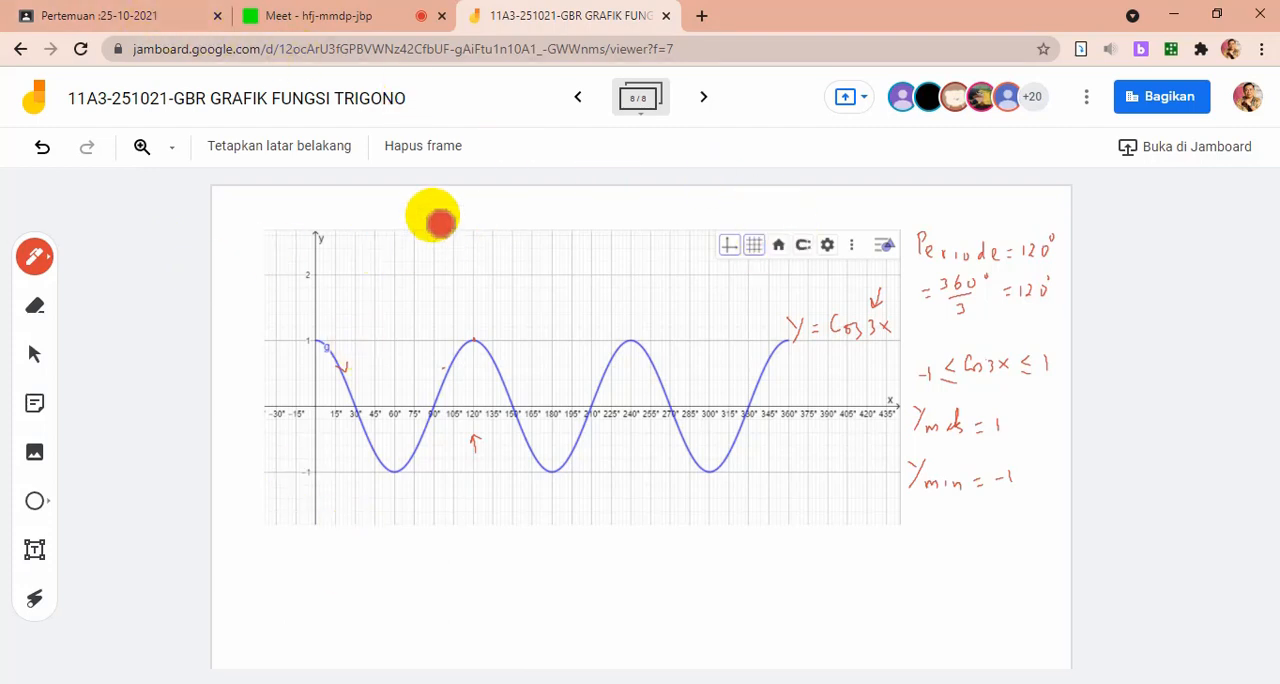
Check the class call in Google Meet and return to the Jamboard
{"action": "left_click", "coordinate": [324, 12]}
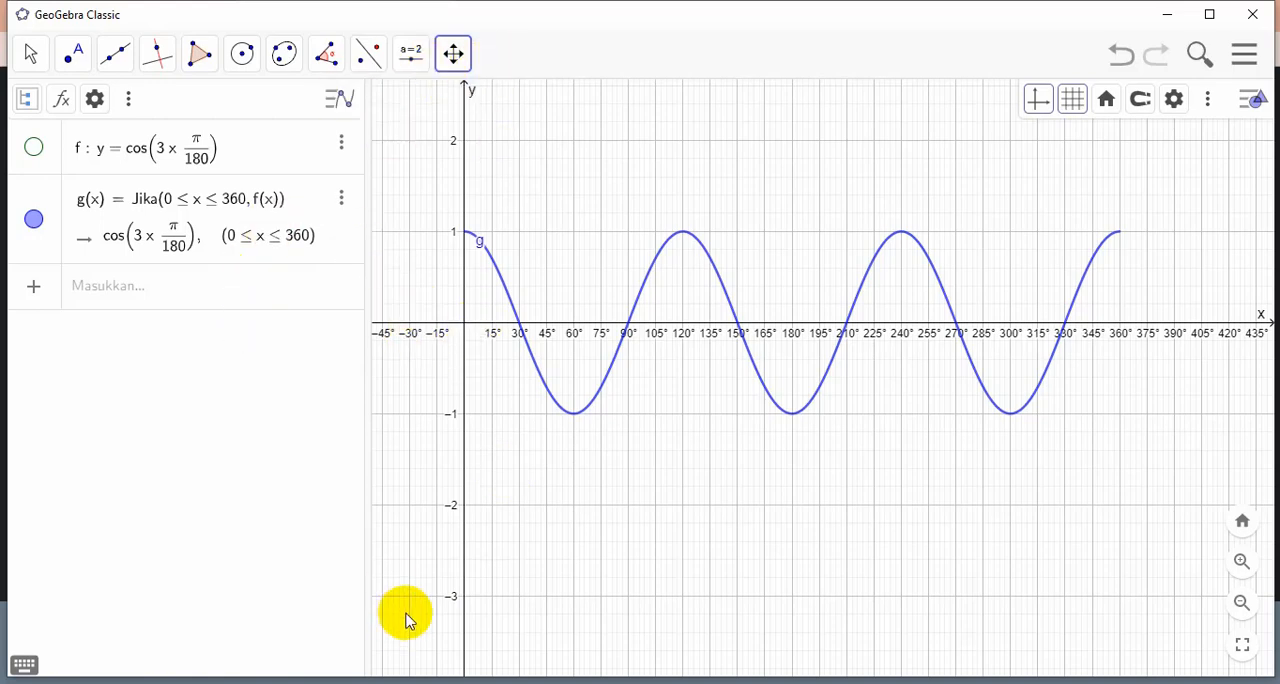
{"action": "left_click", "coordinate": [391, 683]}
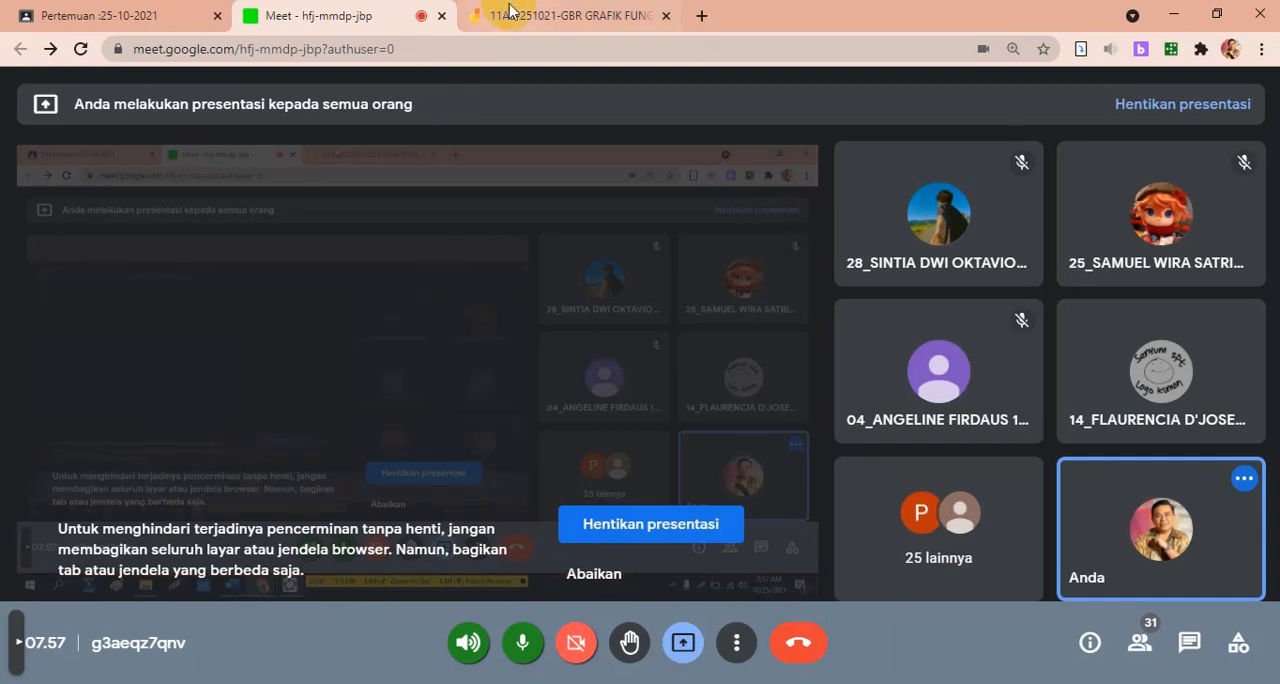
{"action": "left_click", "coordinate": [510, 12]}
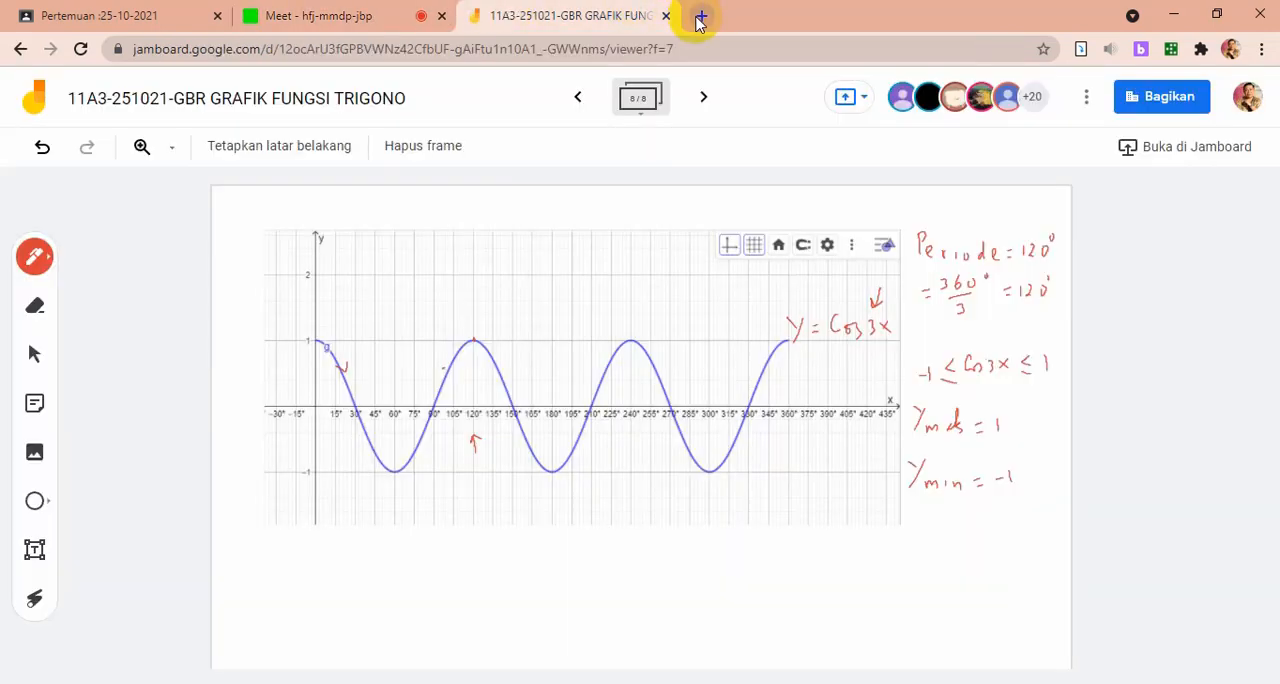
Add a ninth frame and handwrite y = tan x, 0 ≤ x ≤ 360° along its upper edge
{"action": "left_click", "coordinate": [702, 100]}
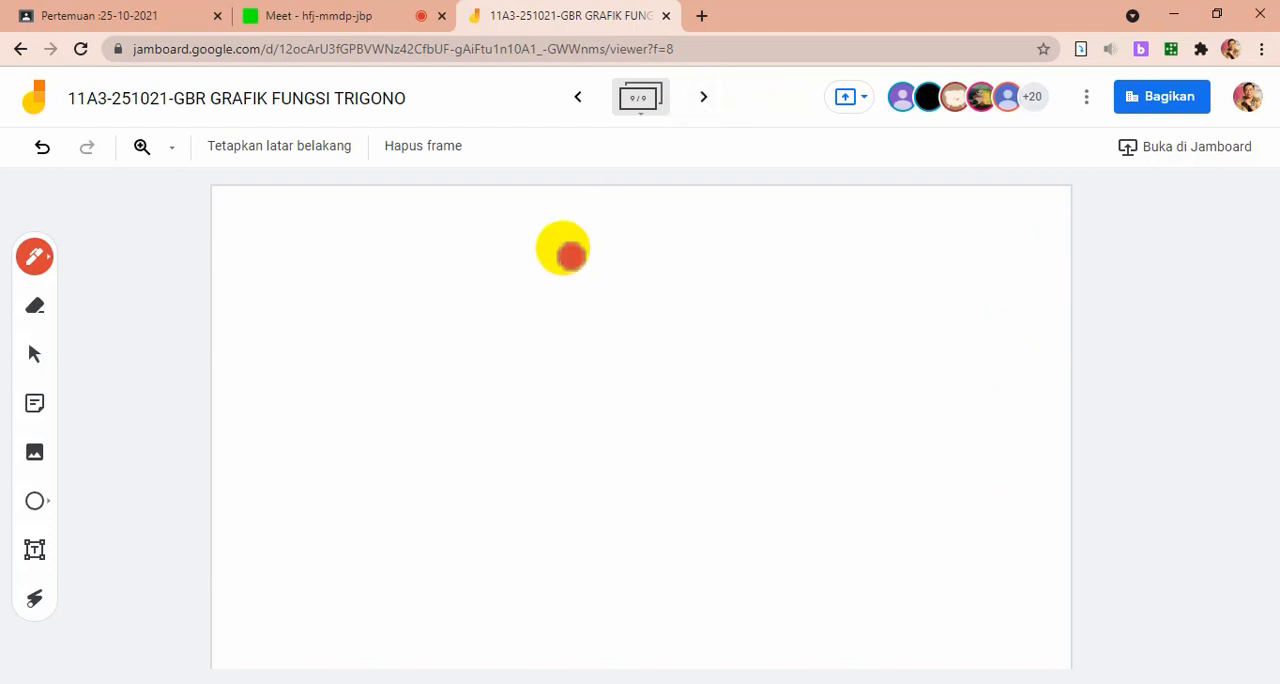
{"action": "left_click", "coordinate": [570, 256]}
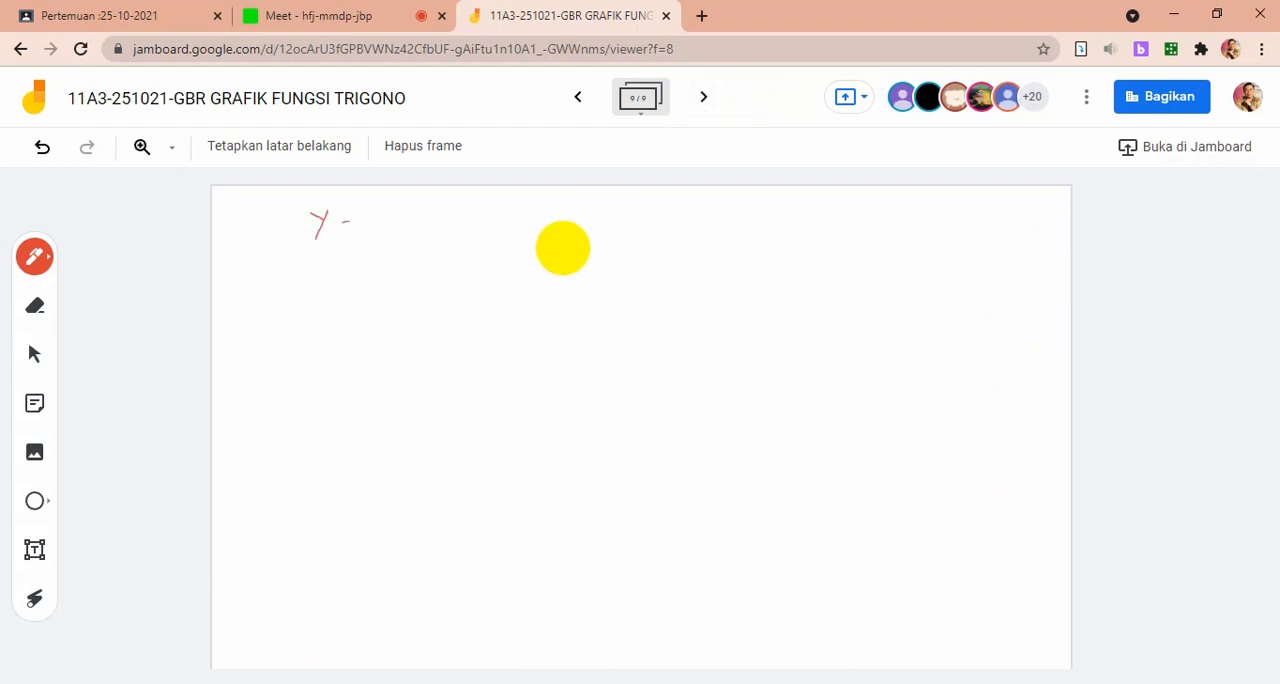
{"action": "left_click", "coordinate": [570, 256]}
{"action": "left_click", "coordinate": [570, 256]}
{"action": "left_click", "coordinate": [570, 256]}
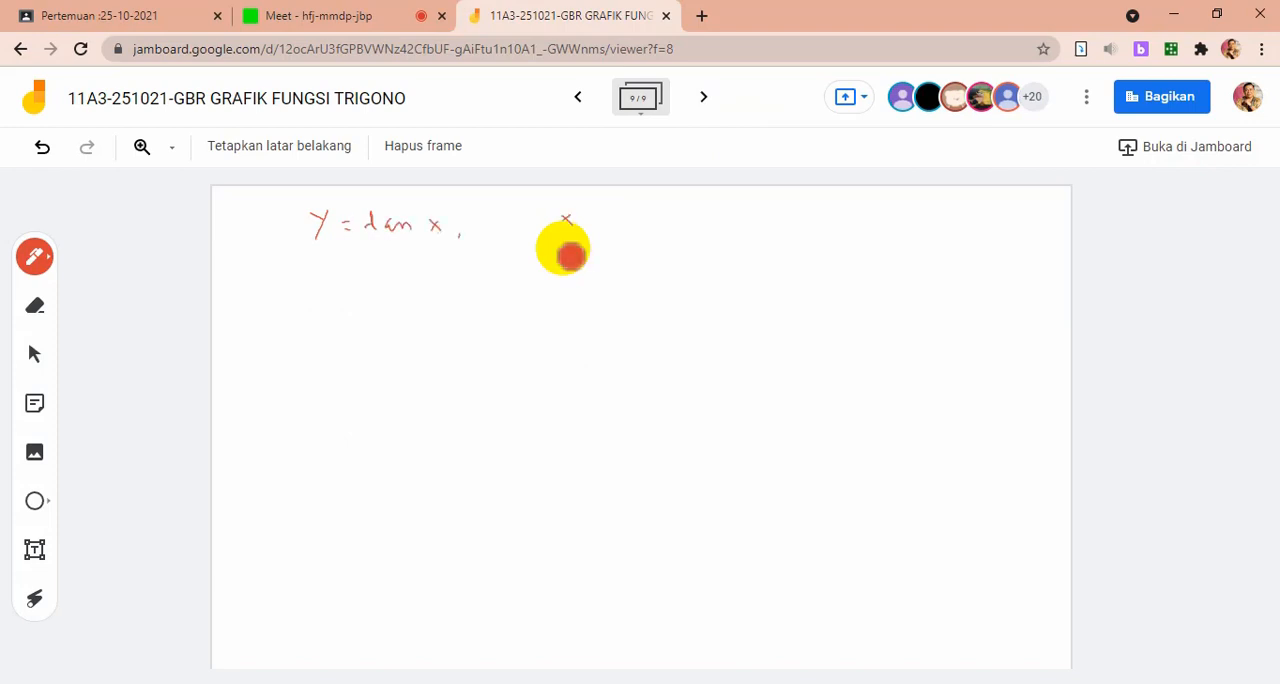
{"action": "left_click", "coordinate": [570, 256]}
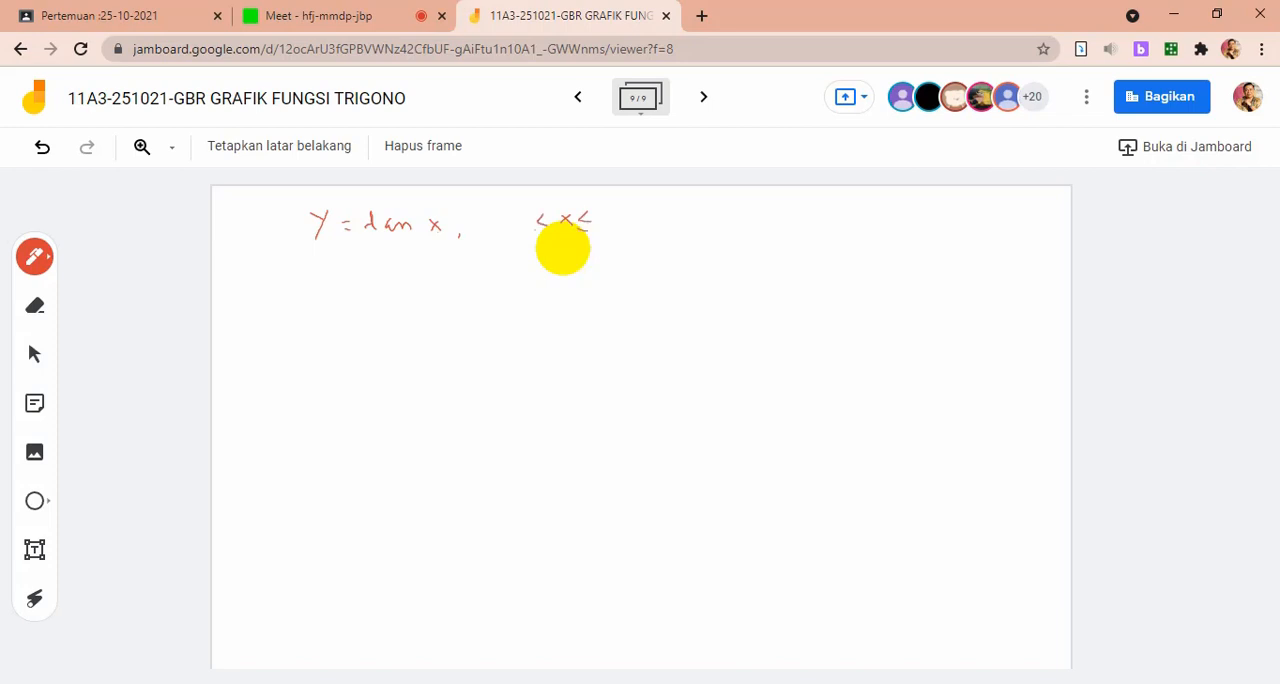
{"action": "left_click", "coordinate": [570, 256]}
{"action": "left_click", "coordinate": [563, 248]}
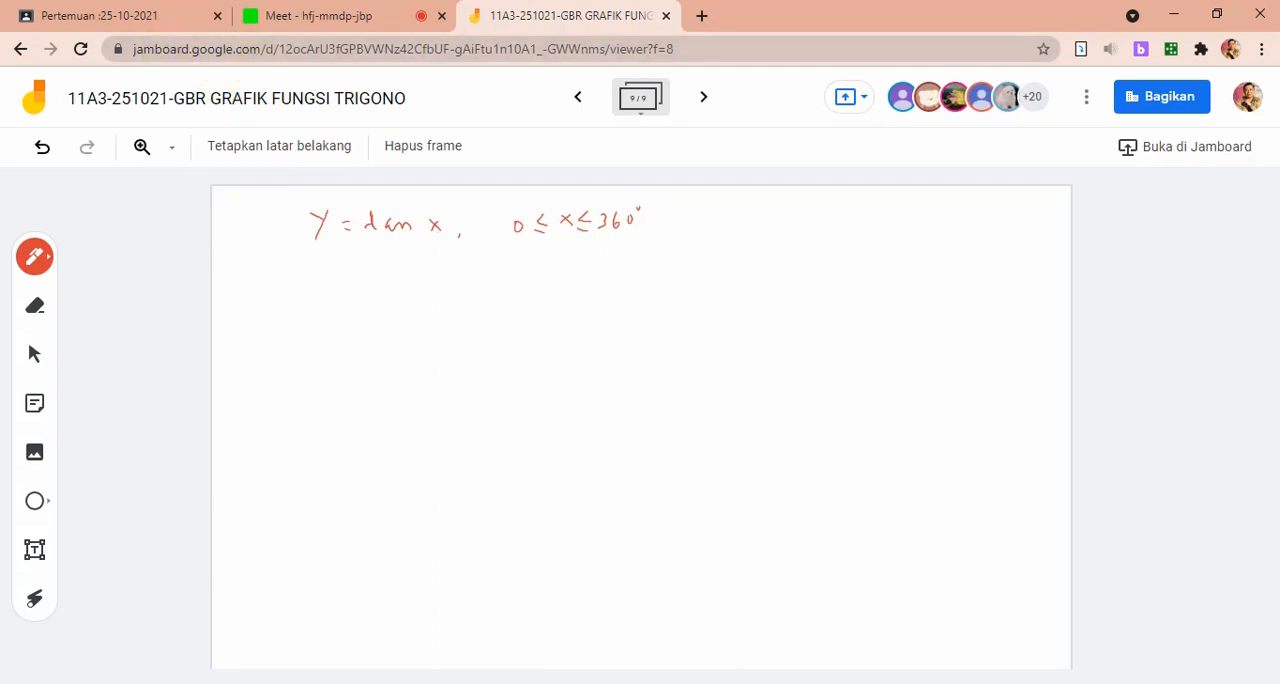
Switch to GeoGebra and change function f to y = tan(x π/180), replacing the cosine and removing the multiplier 3
{"action": "left_click", "coordinate": [410, 680]}
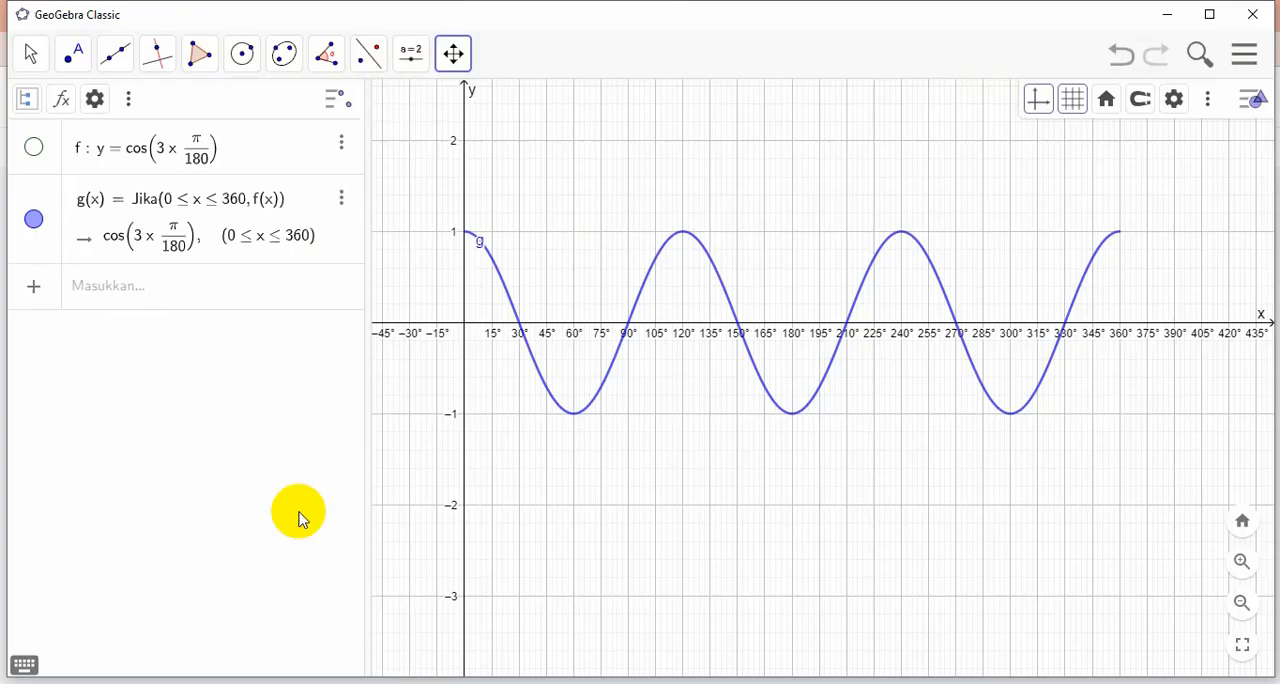
{"action": "left_click", "coordinate": [170, 150]}
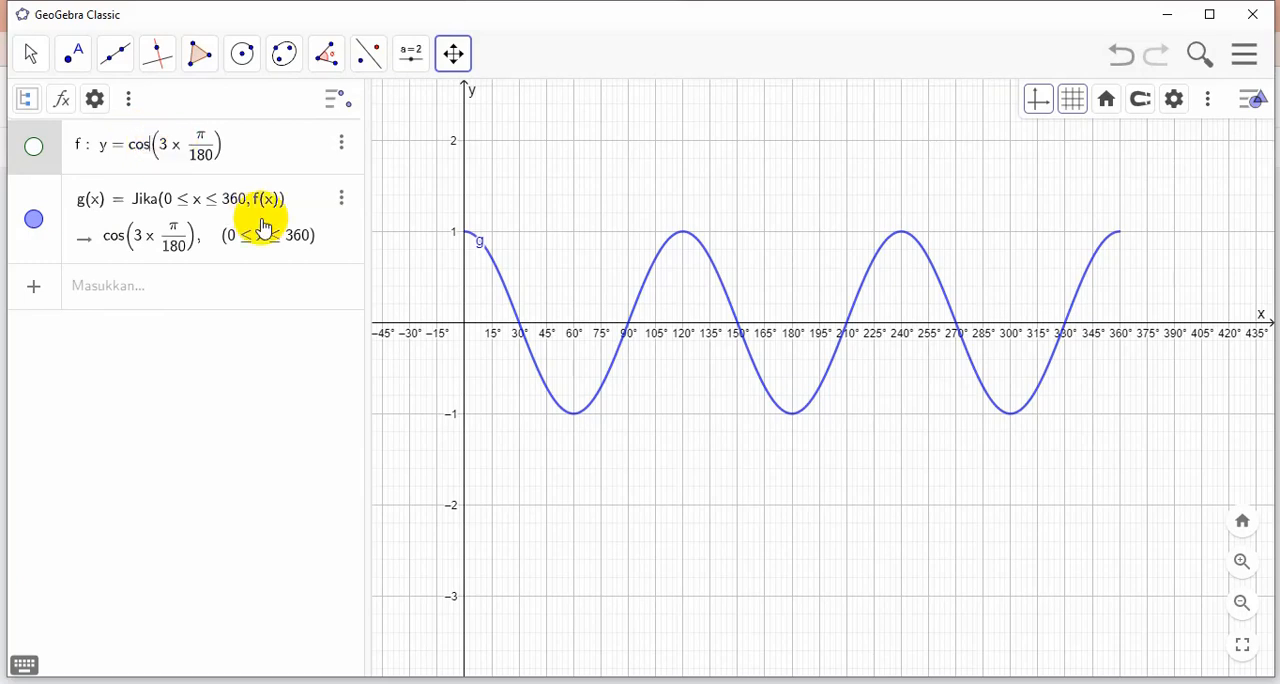
{"action": "key", "text": "BackSpace"}
{"action": "key", "text": "BackSpace"}
{"action": "key", "text": "BackSpace"}
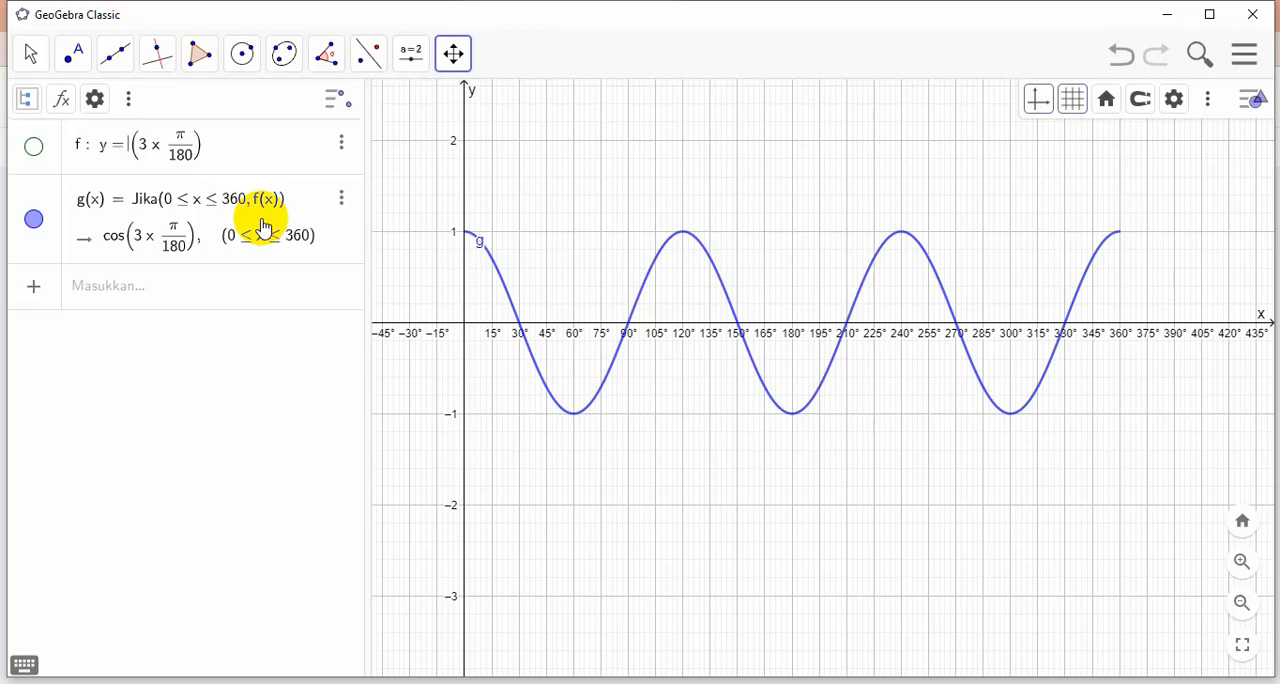
{"action": "type", "text": "ta"}
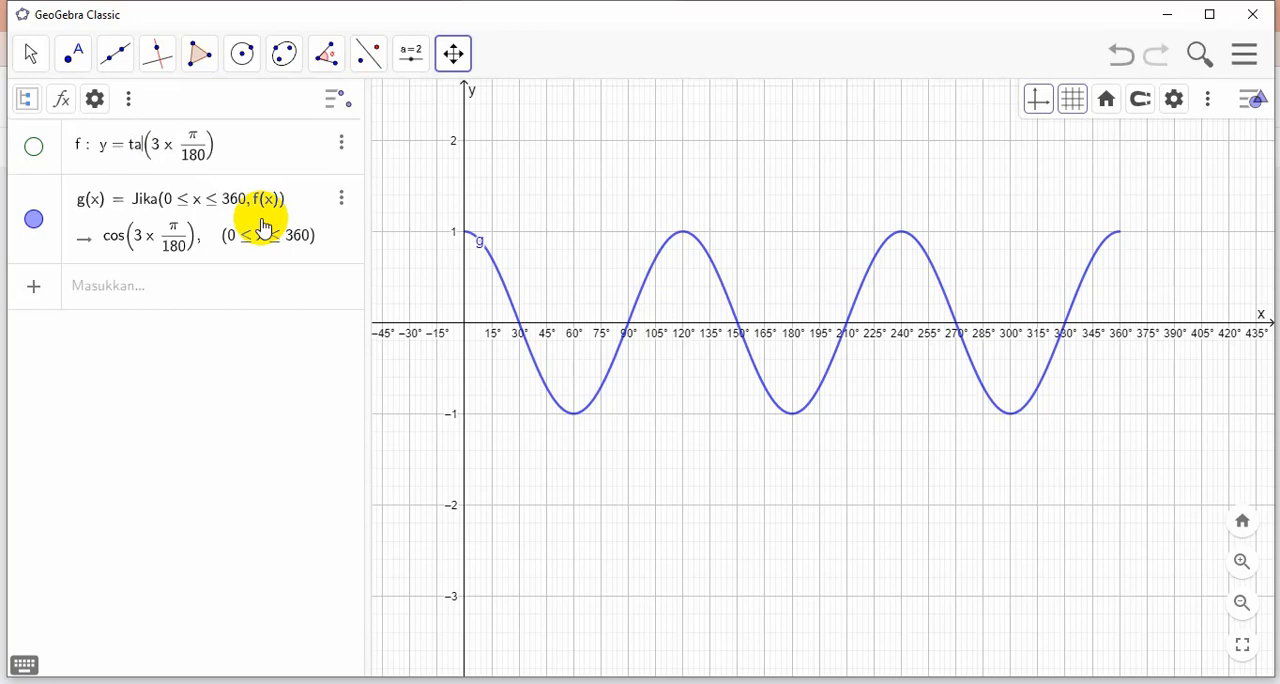
{"action": "type", "text": "n"}
{"action": "left_click", "coordinate": [164, 145]}
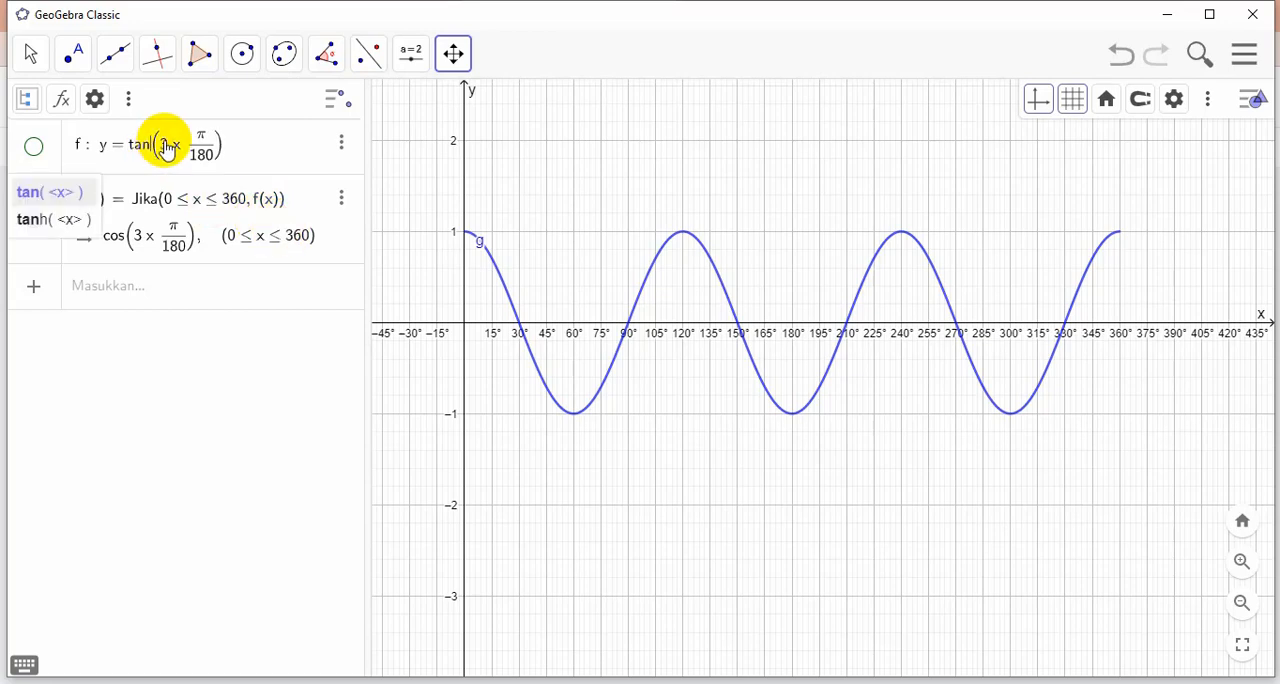
{"action": "key", "text": "BackSpace"}
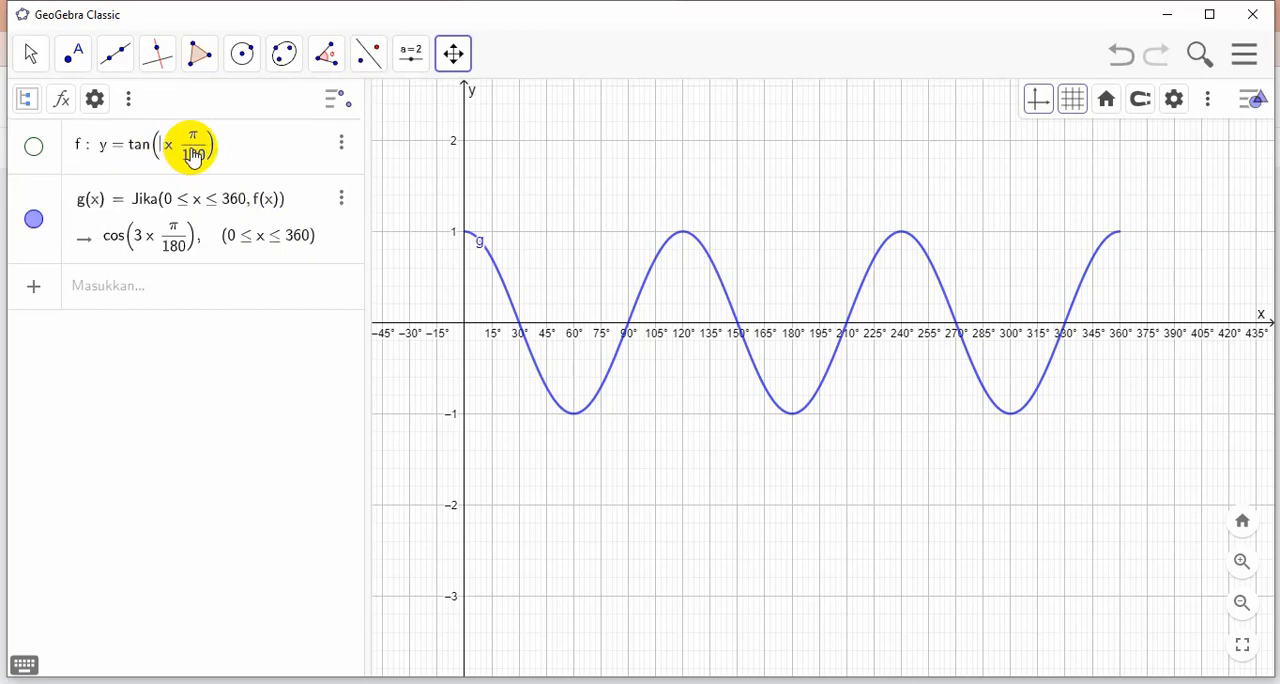
{"action": "key", "text": "Return"}
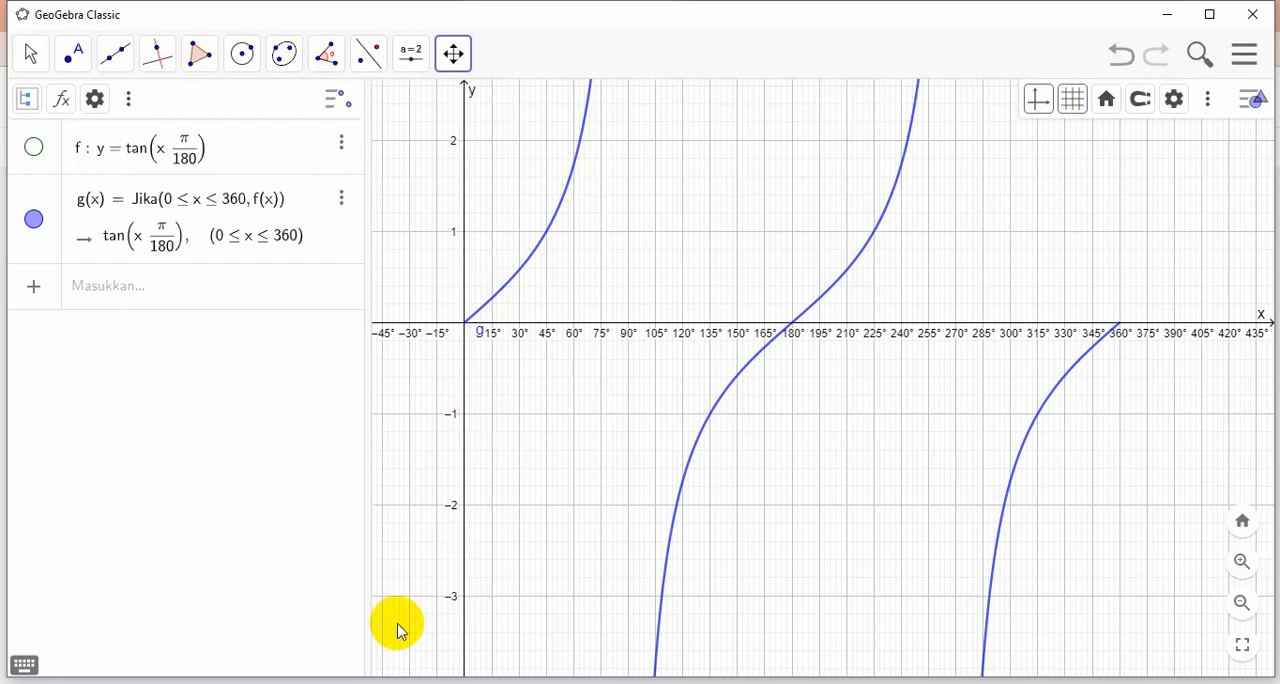
Add the vertical line x = 90 as an asymptote of the tangent graph
{"action": "left_click", "coordinate": [86, 289]}
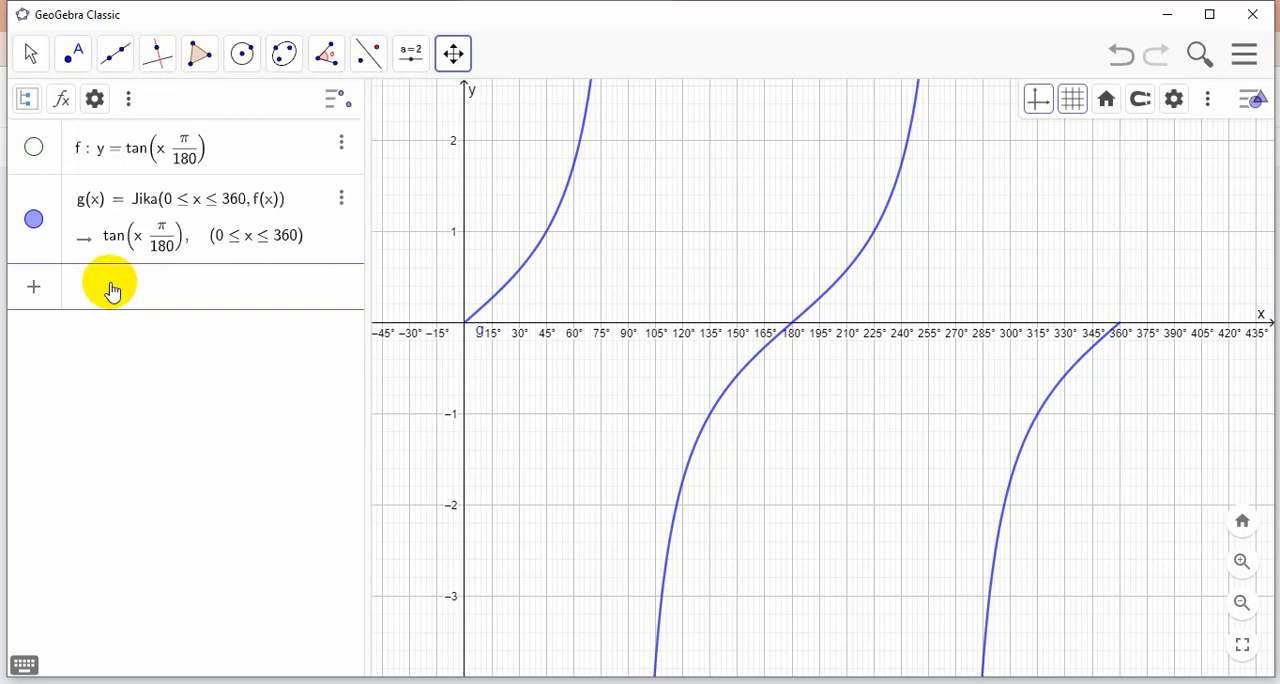
{"action": "type", "text": "x "}
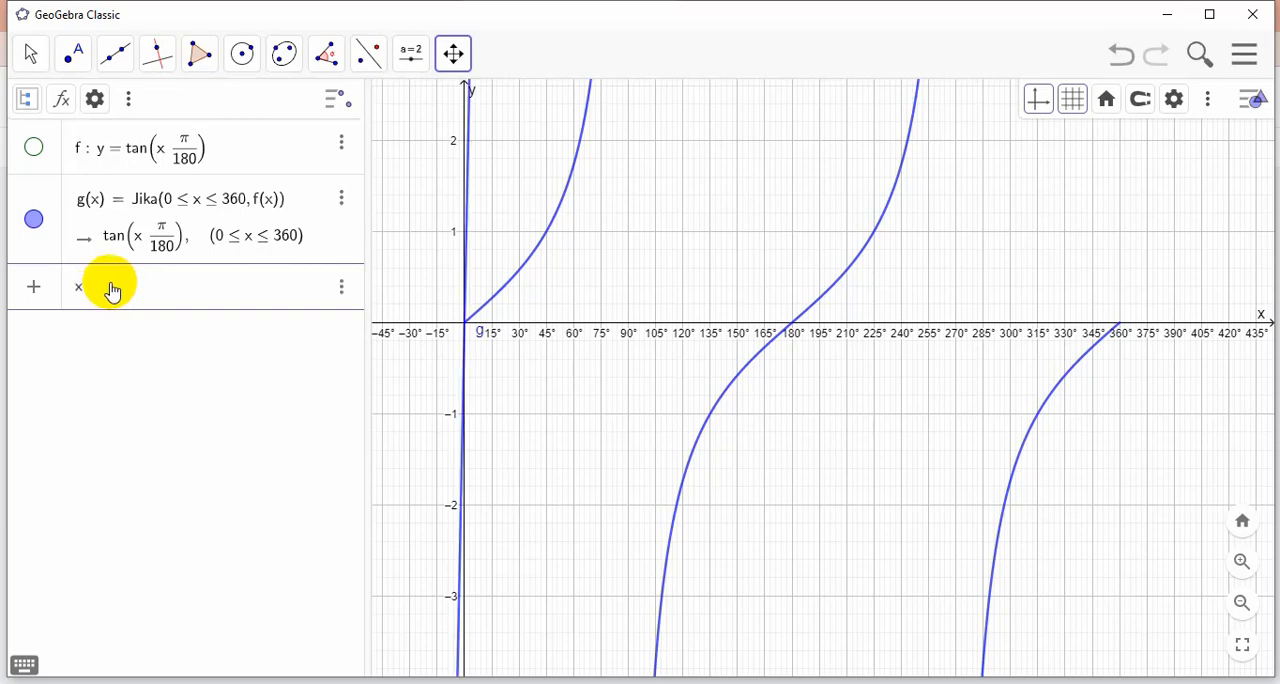
{"action": "type", "text": "= 9"}
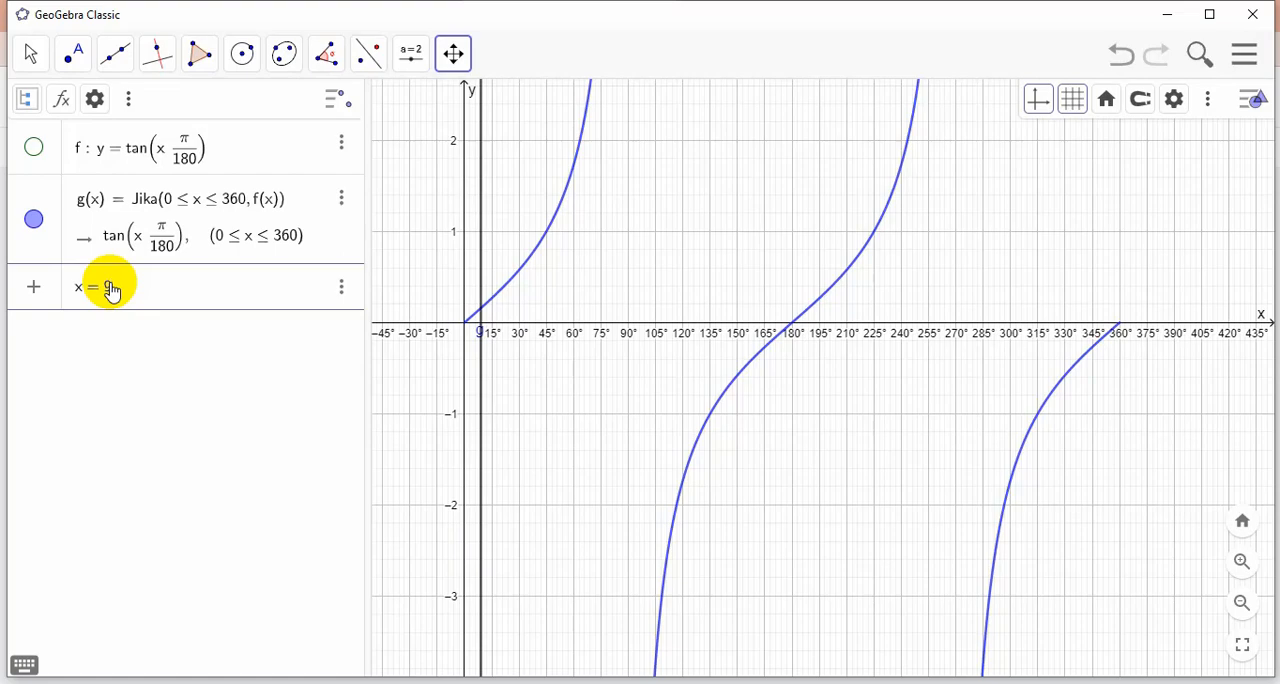
{"action": "type", "text": "0"}
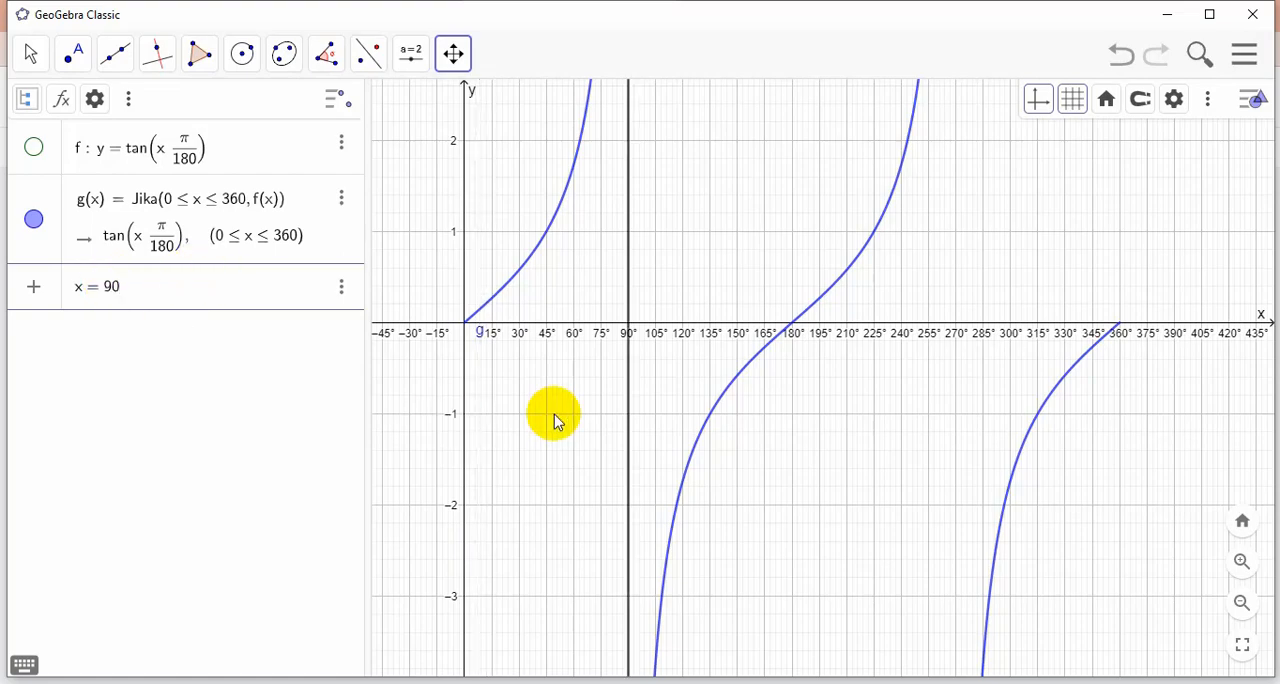
{"action": "scroll", "coordinate": [771, 331], "scroll_direction": "down", "scroll_amount": 2}
{"action": "scroll", "coordinate": [770, 322], "scroll_direction": "down", "scroll_amount": 2}
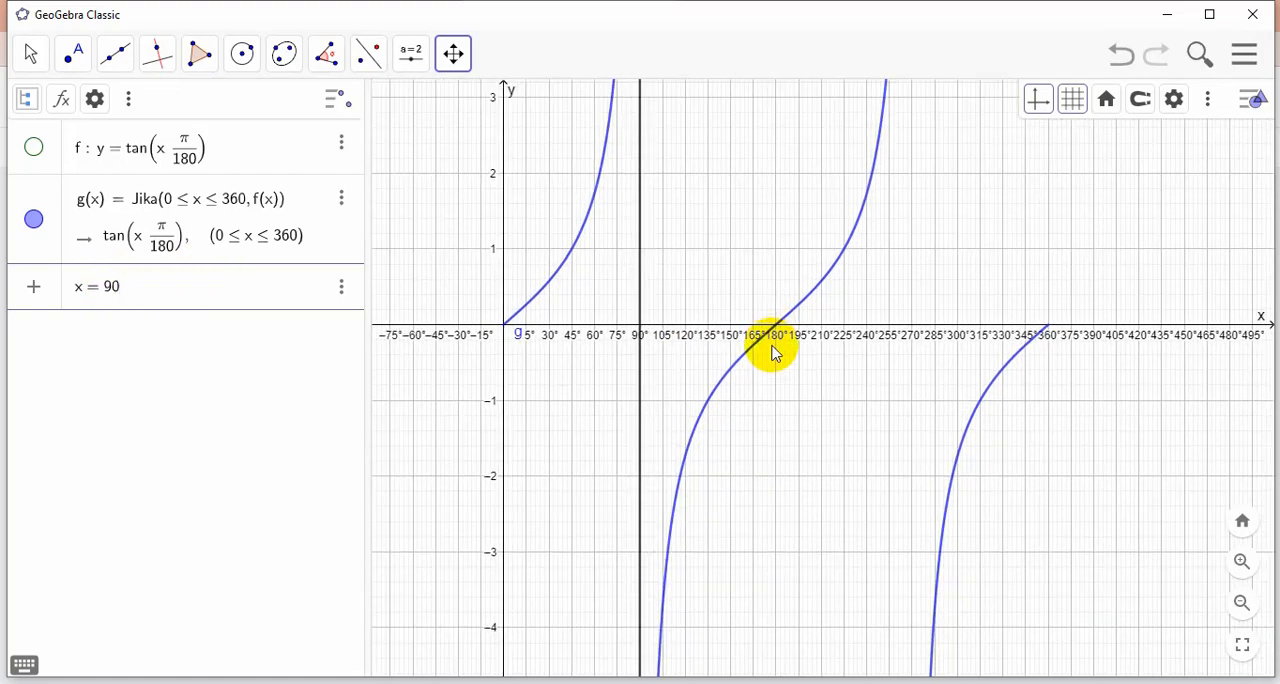
{"action": "scroll", "coordinate": [776, 381], "scroll_direction": "down", "scroll_amount": 2}
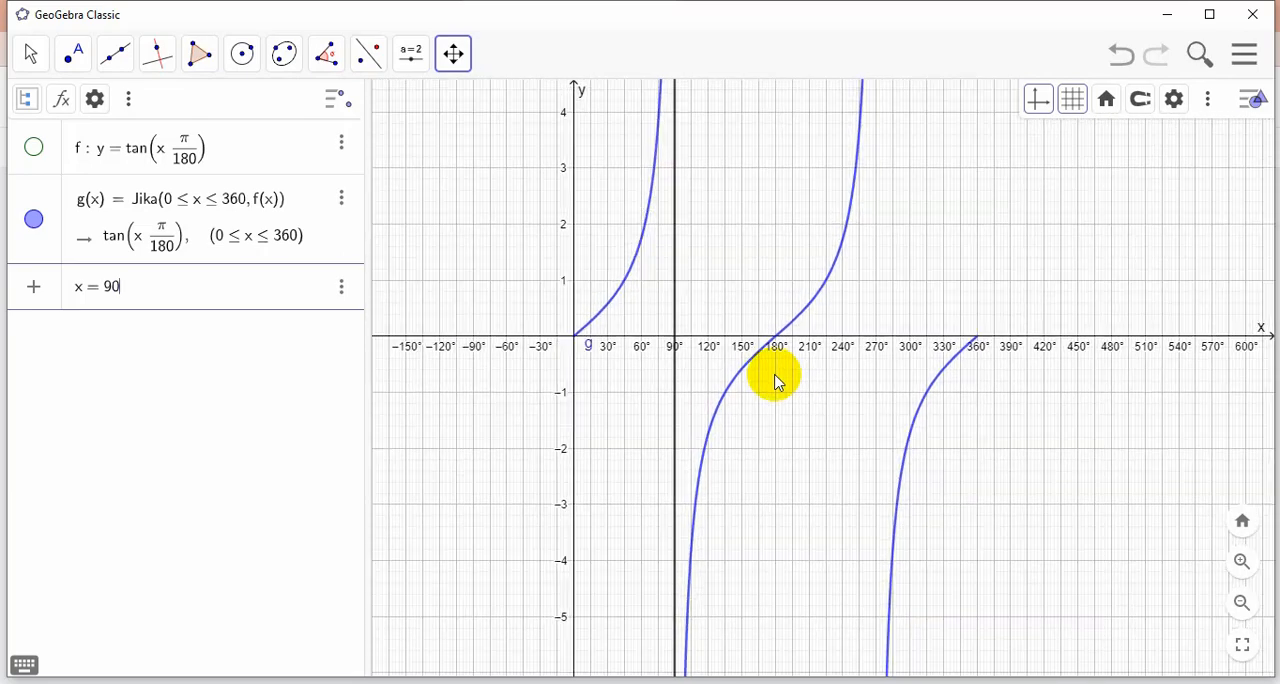
{"action": "scroll", "coordinate": [776, 385], "scroll_direction": "down", "scroll_amount": 1}
{"action": "scroll", "coordinate": [766, 417], "scroll_direction": "down", "scroll_amount": 1}
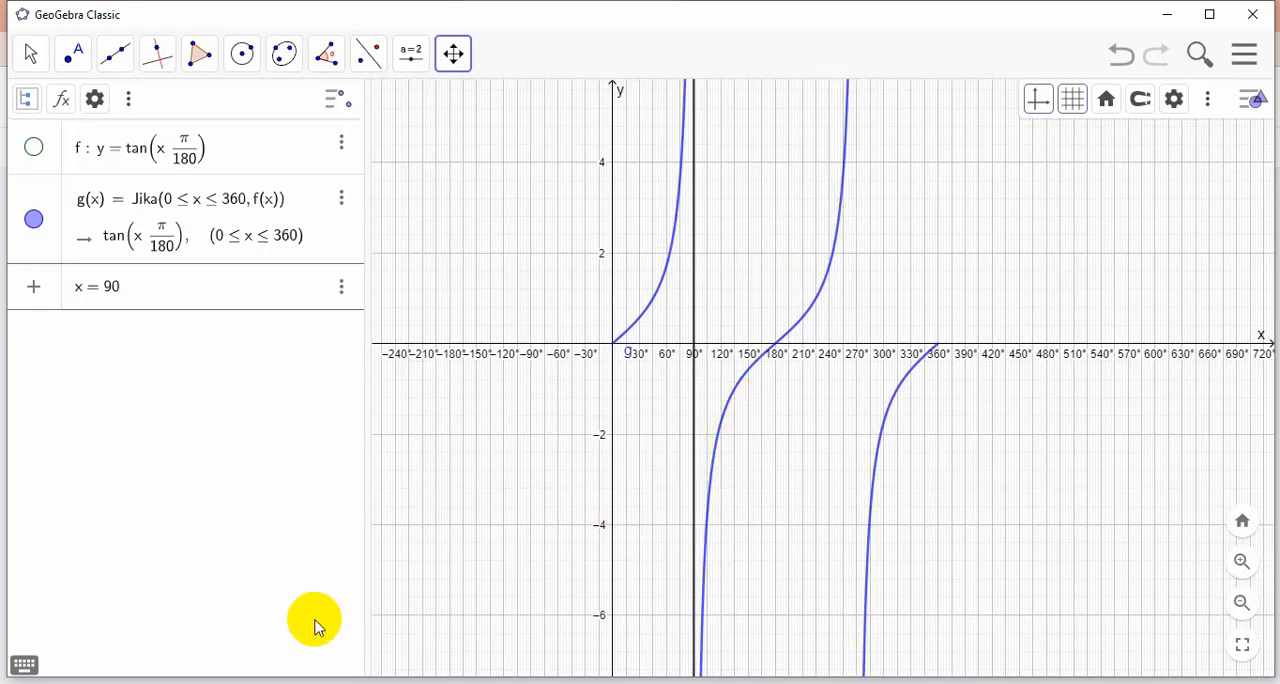
{"action": "key", "text": "Return"}
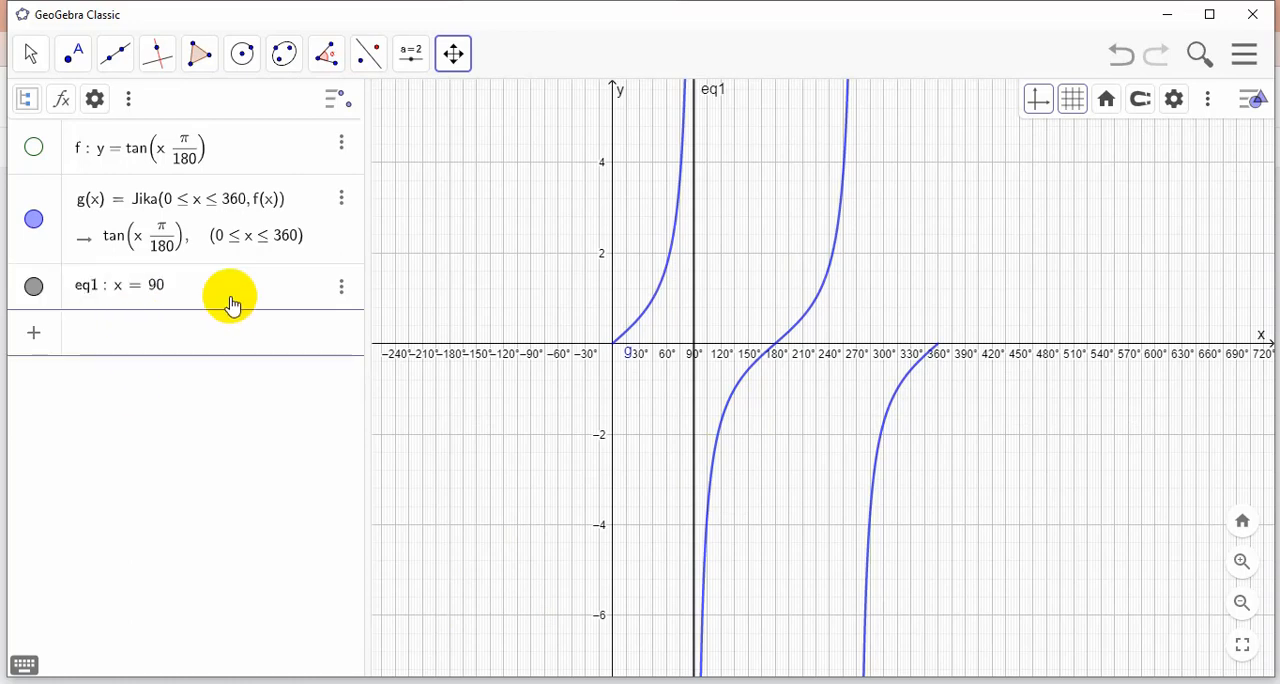
Add a second vertical asymptote line, x = 270, to the tangent graph
{"action": "type", "text": "x "}
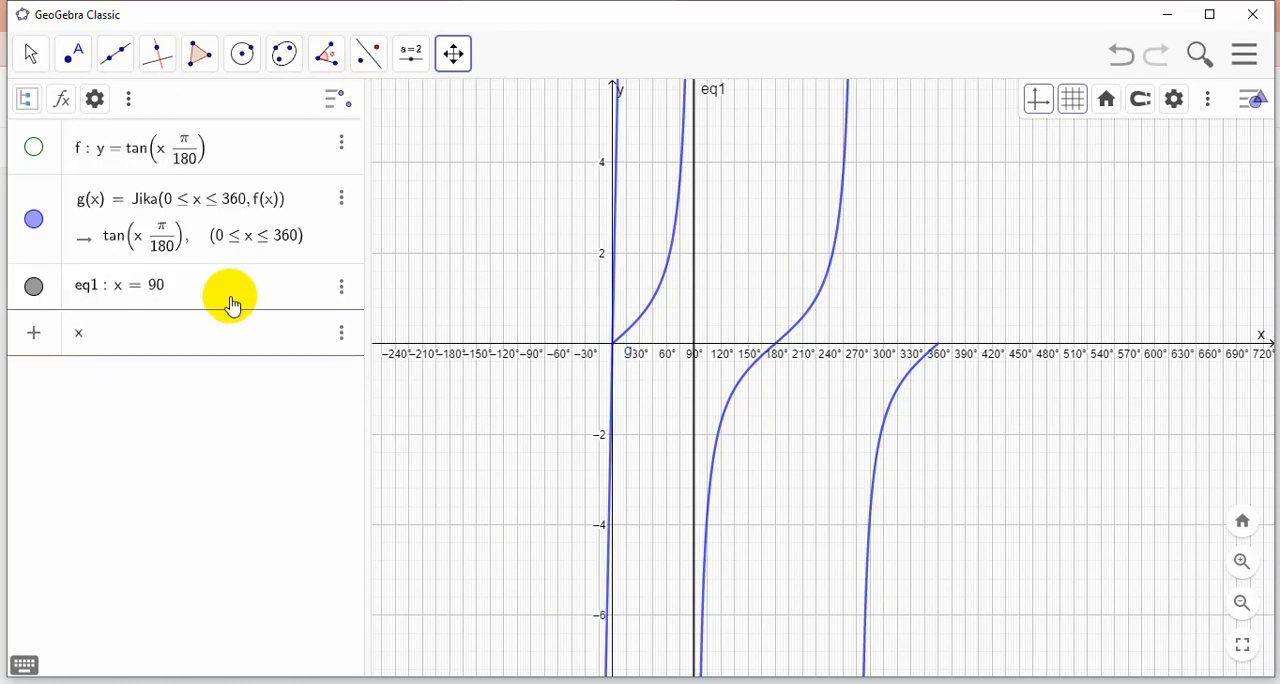
{"action": "type", "text": "= 2"}
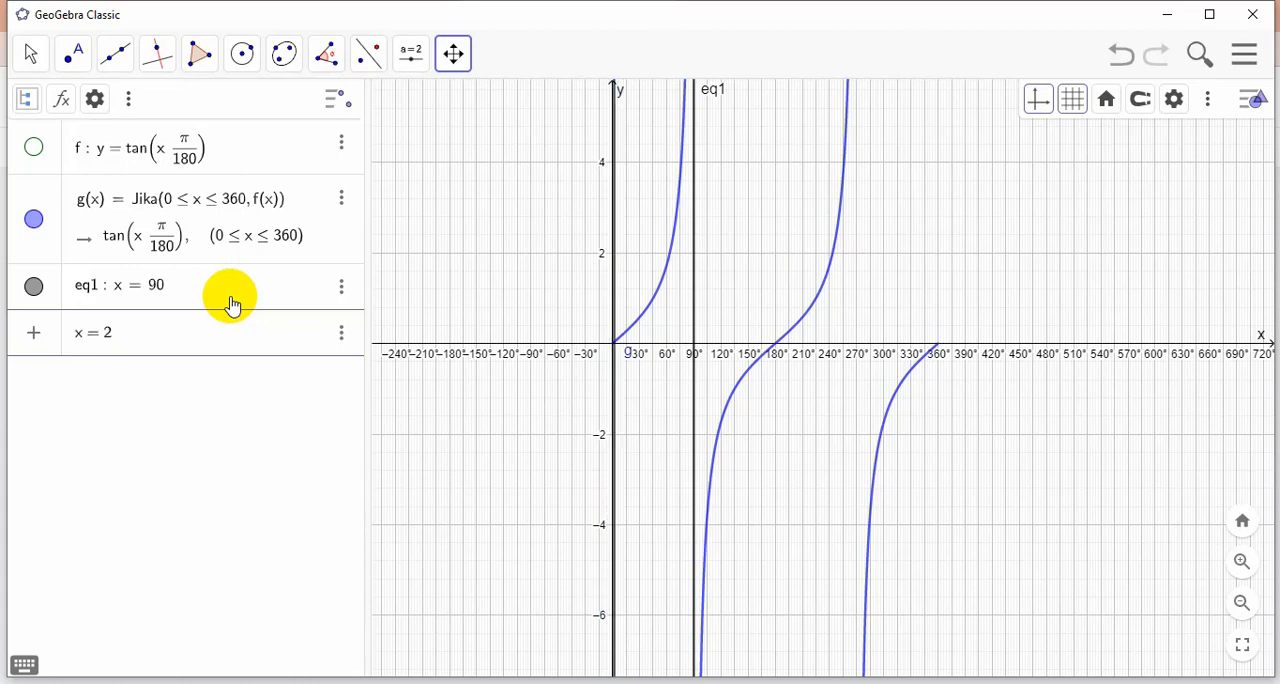
{"action": "type", "text": "70"}
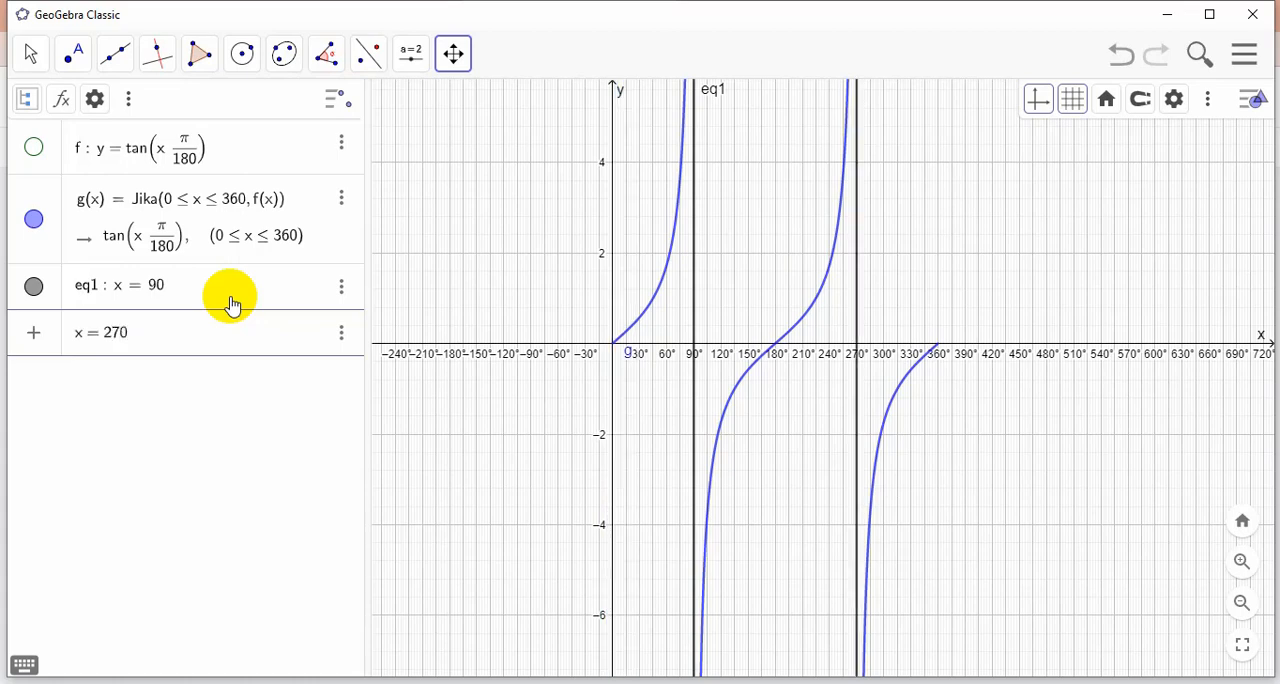
{"action": "key", "text": "Return"}
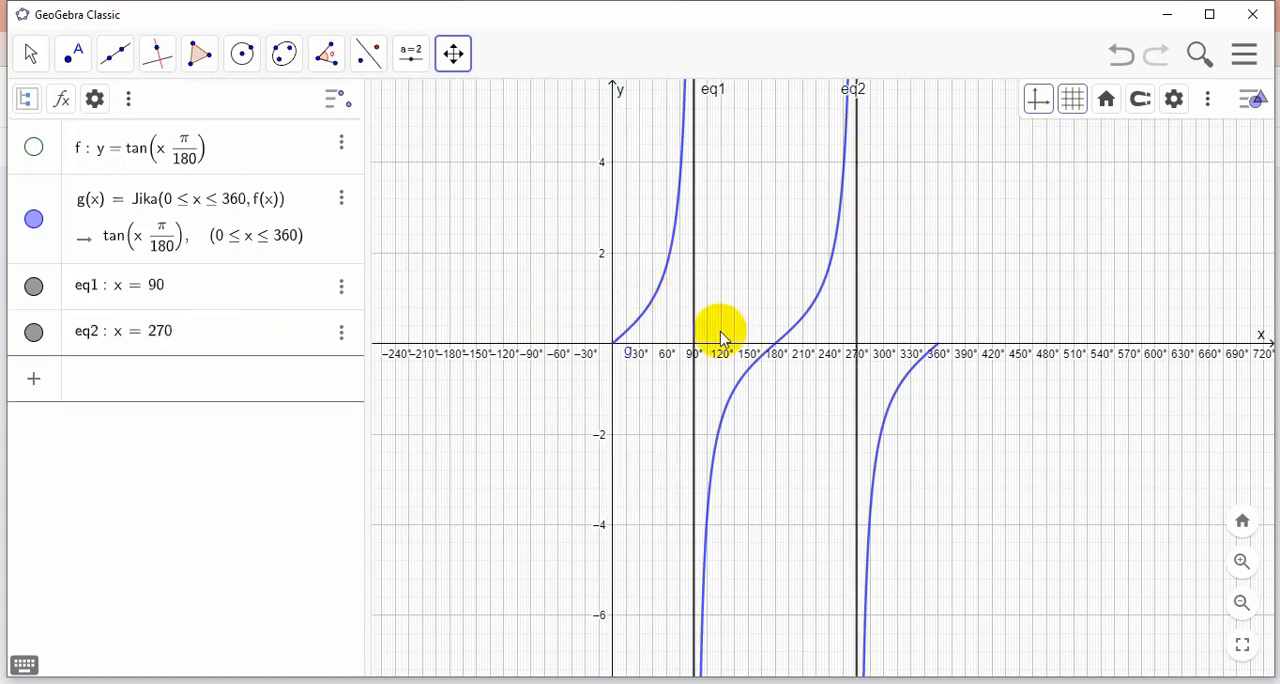
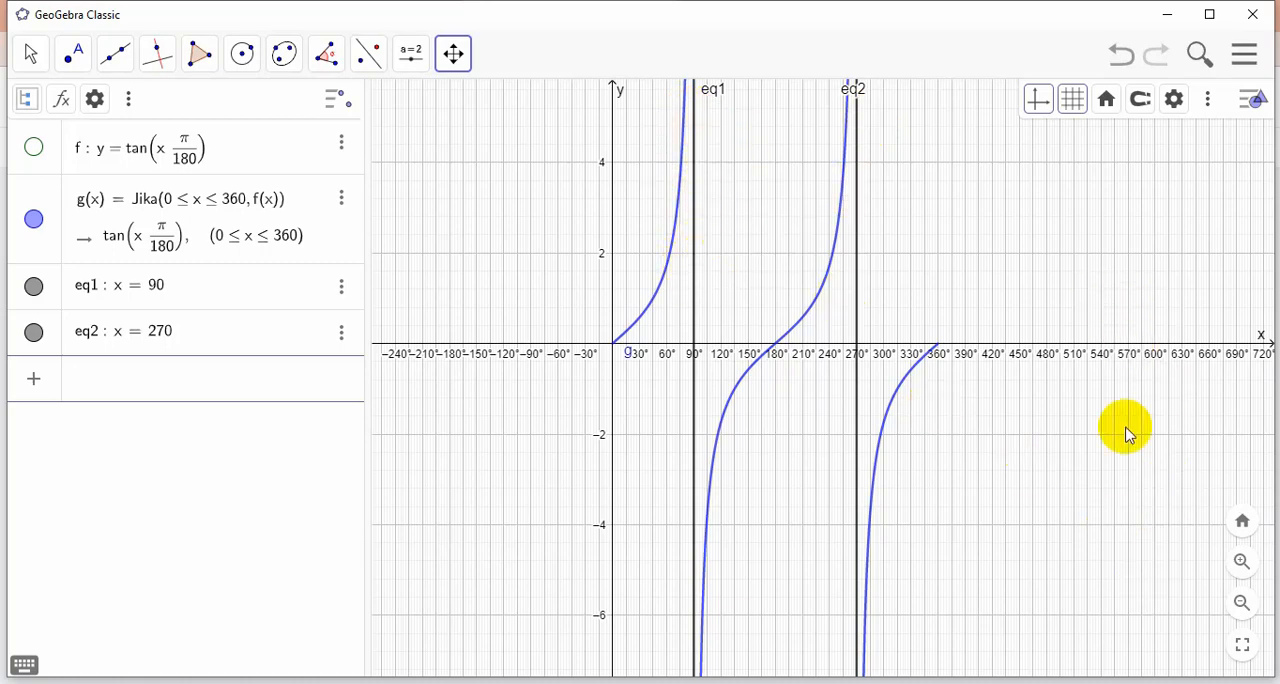
Capture the graphics view showing the tangent curve with both asymptotes and copy the image to the clipboard
{"action": "key", "text": "Print"}
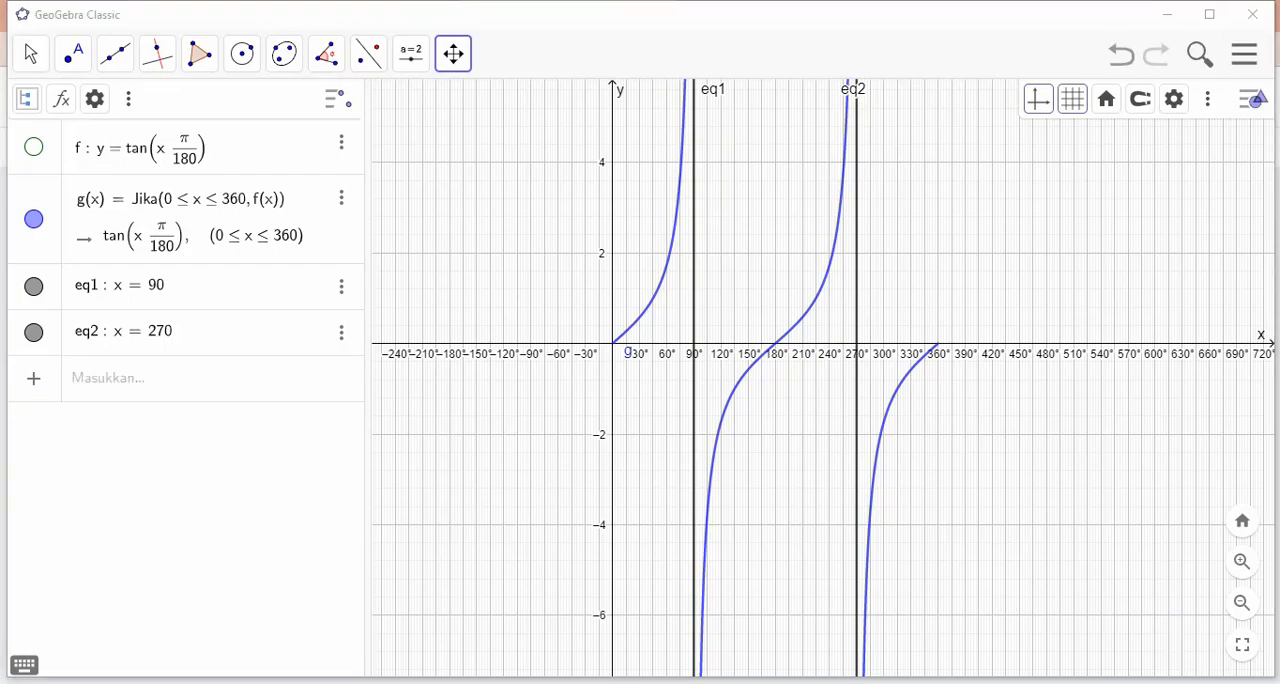
{"action": "mouse_move", "coordinate": [363, 80]}
{"action": "left_mouse_down"}
{"action": "mouse_move", "coordinate": [766, 91]}
{"action": "mouse_move", "coordinate": [986, 143]}
{"action": "mouse_move", "coordinate": [1117, 322]}
{"action": "mouse_move", "coordinate": [1278, 416]}
{"action": "mouse_move", "coordinate": [1235, 553]}
{"action": "mouse_move", "coordinate": [1023, 500]}
{"action": "mouse_move", "coordinate": [1265, 541]}
{"action": "mouse_move", "coordinate": [1272, 680]}
{"action": "mouse_move", "coordinate": [1268, 664]}
{"action": "left_mouse_up"}
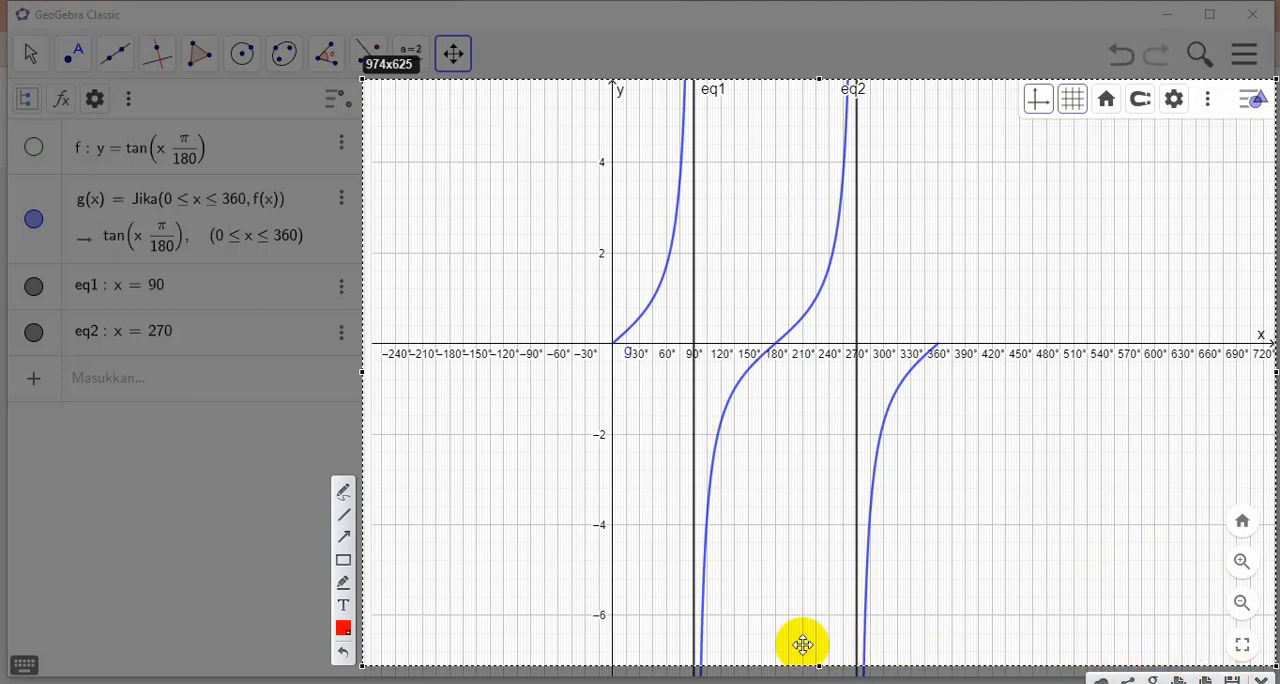
{"action": "left_click_drag", "start_coordinate": [816, 662], "coordinate": [814, 652]}
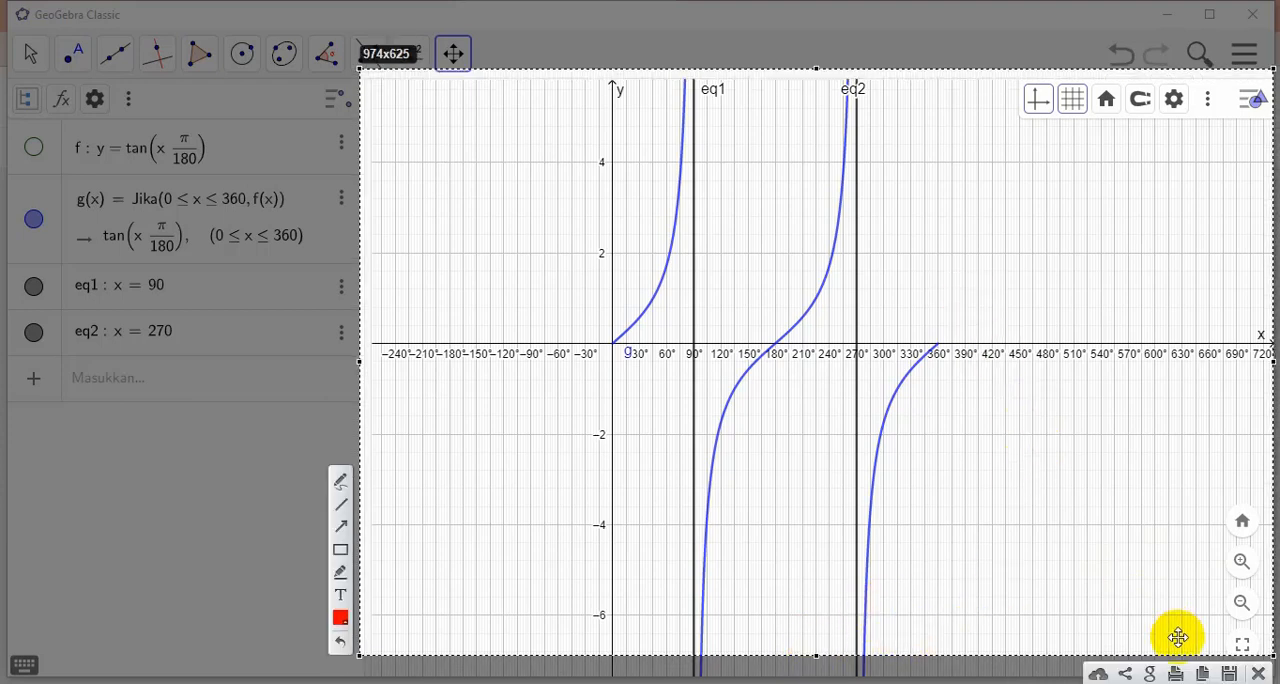
{"action": "left_click", "coordinate": [1203, 676]}
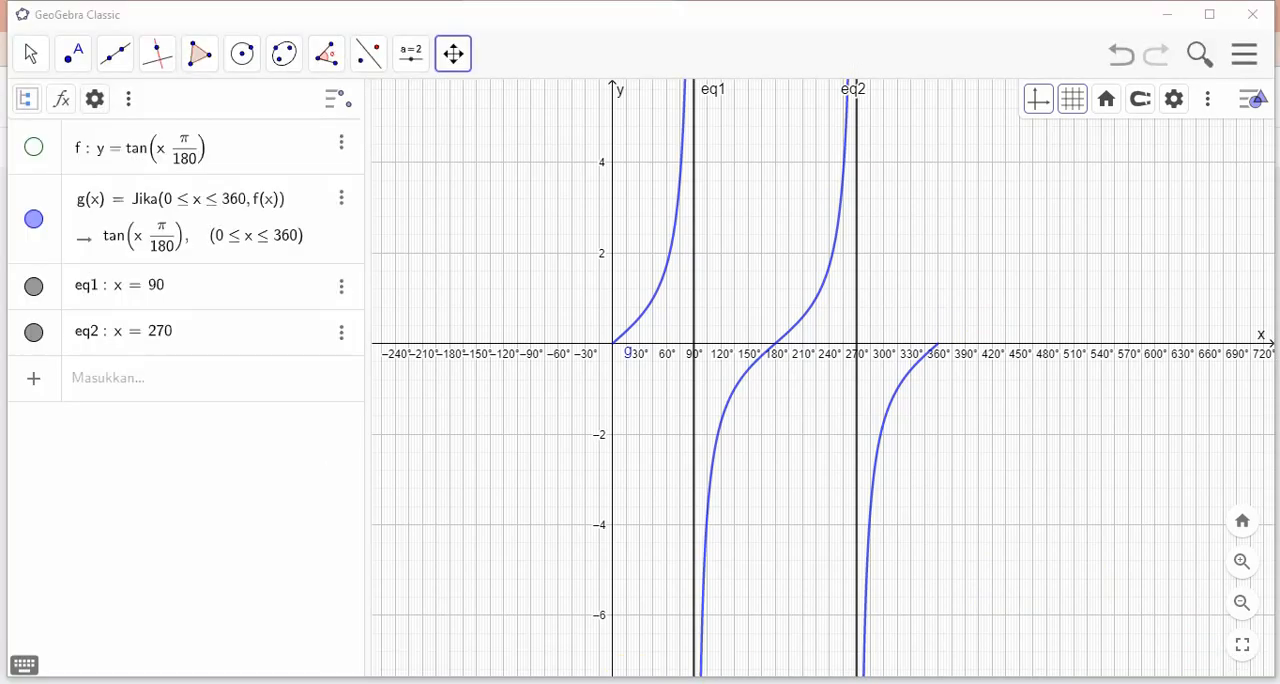
Switch to the Jamboard, paste the tangent graph onto the ninth frame, and enlarge it below the handwritten y = tan x heading
{"action": "left_click", "coordinate": [240, 630]}
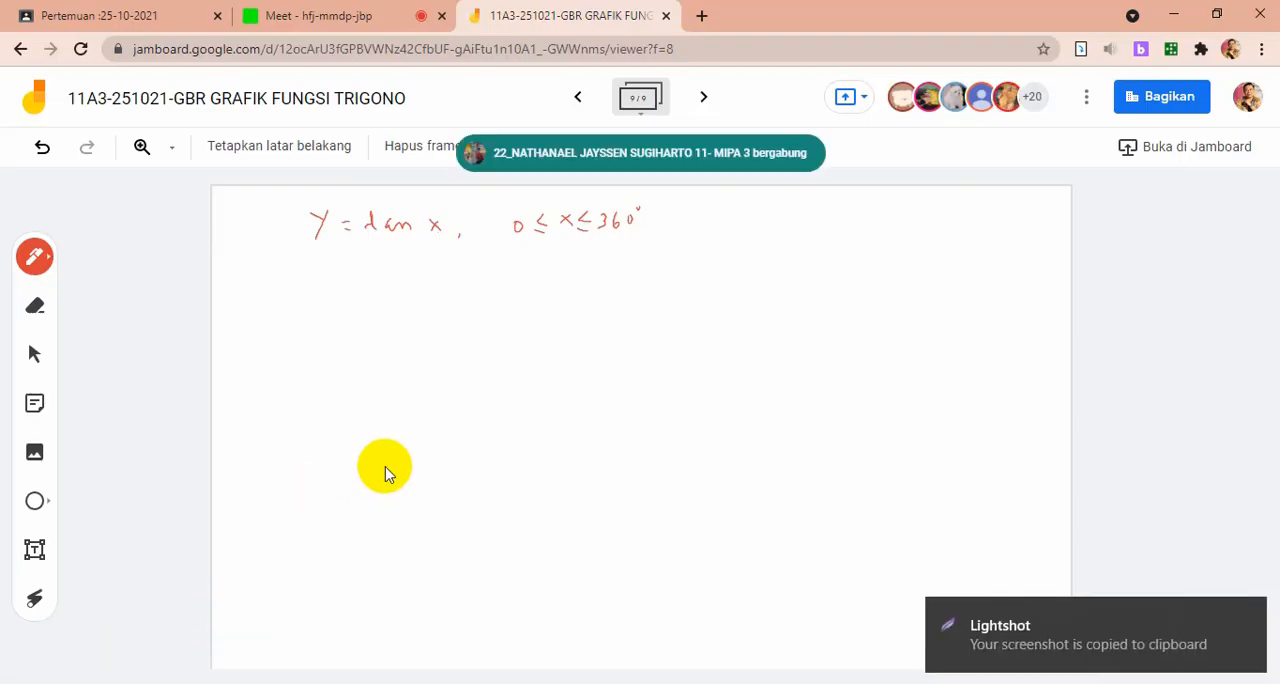
{"action": "key", "text": "ctrl+v"}
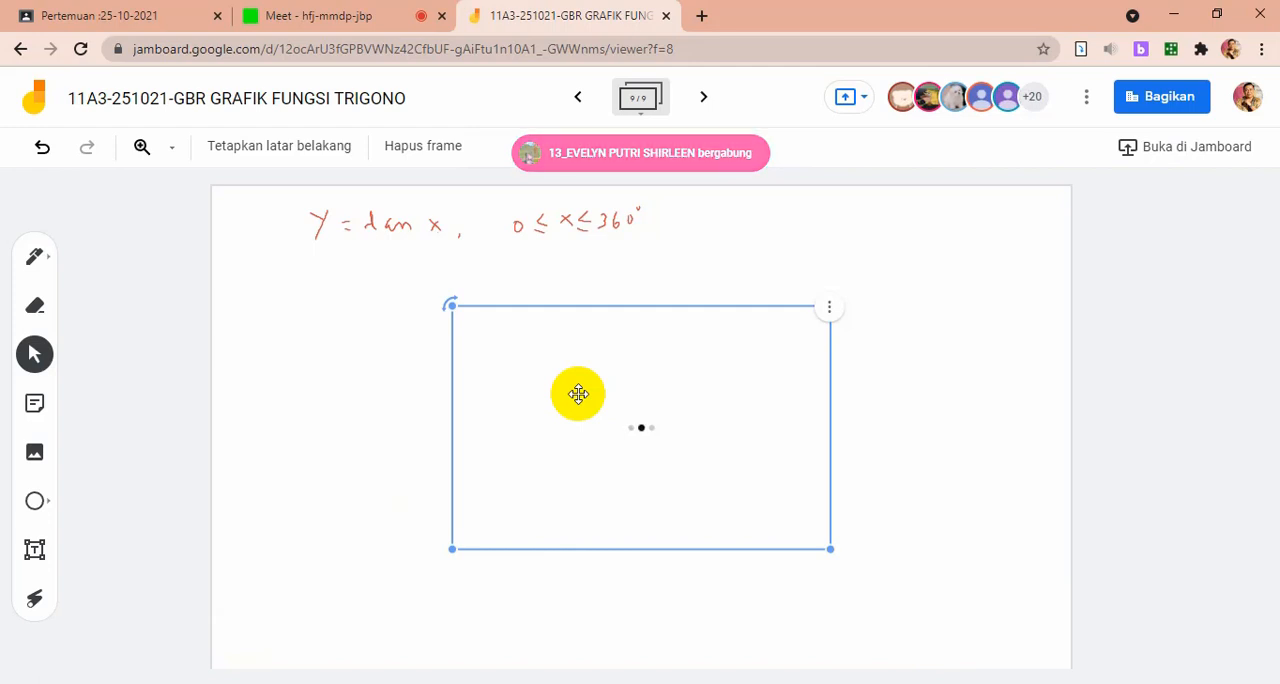
{"action": "left_click_drag", "start_coordinate": [578, 394], "coordinate": [372, 348]}
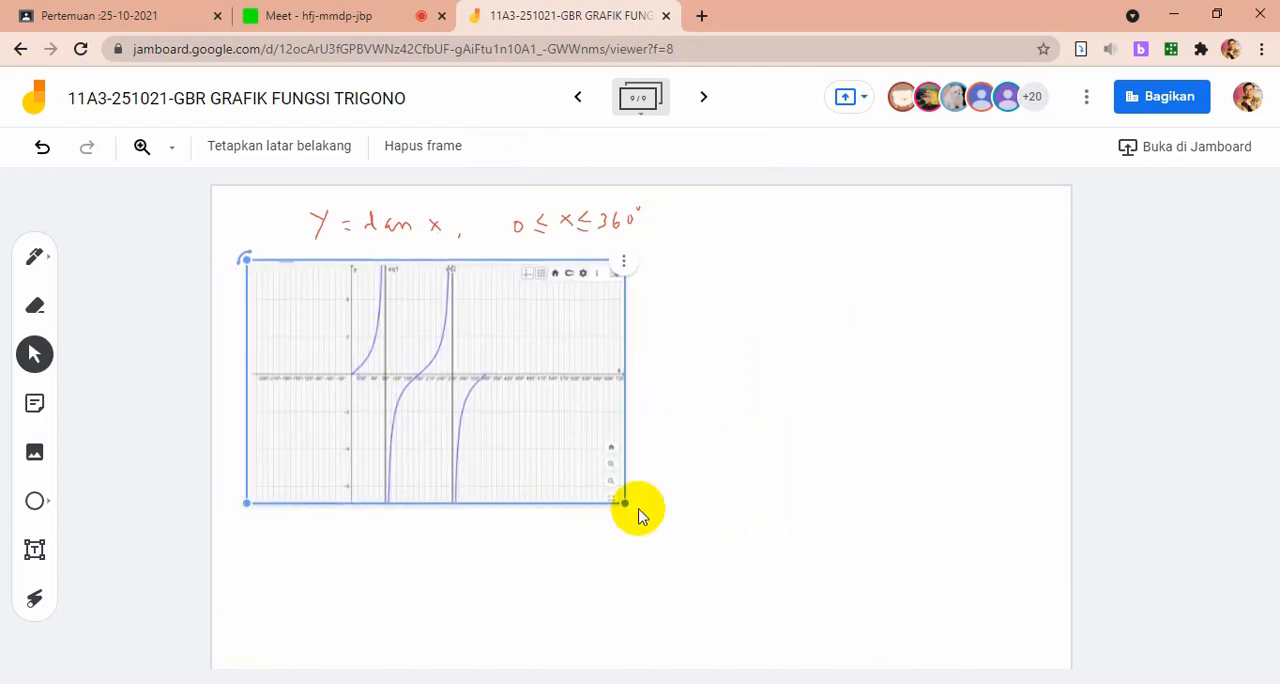
{"action": "left_click_drag", "start_coordinate": [624, 505], "coordinate": [833, 637]}
{"action": "left_click", "coordinate": [958, 424]}
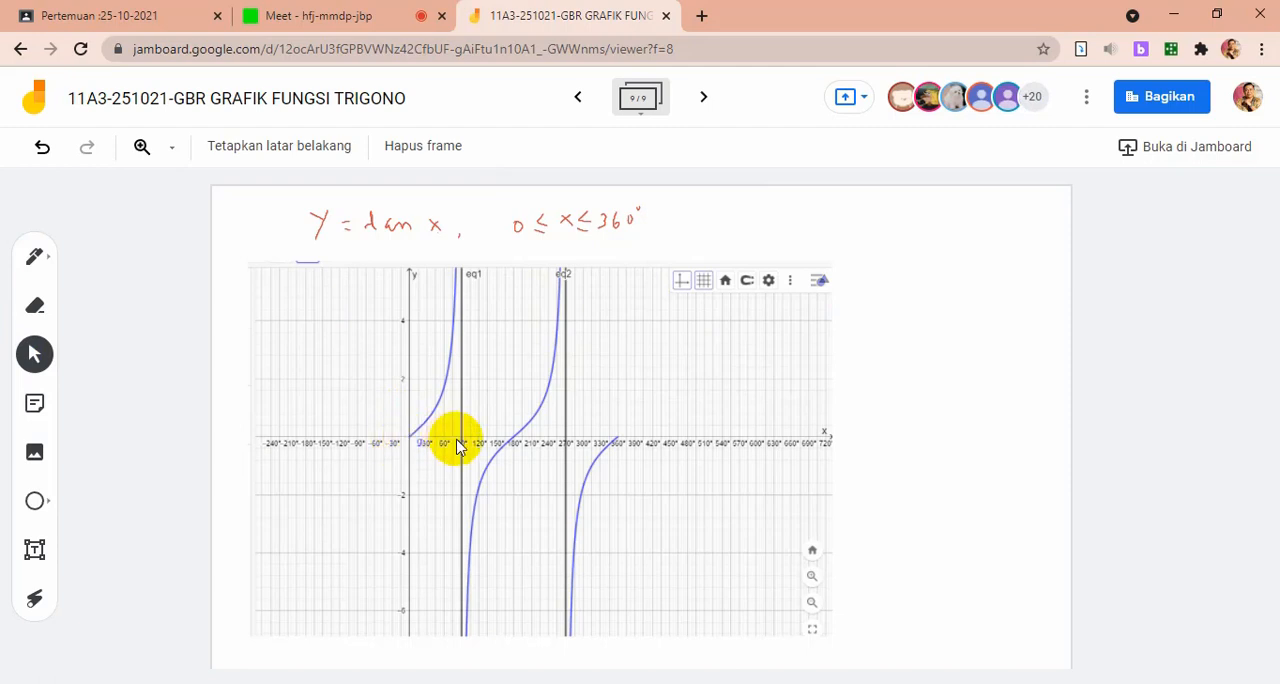
Handwrite -∞ < tan x < ∞ and 1 Periode = 180° beside the graph, erasing and redrawing the misshapen first infinity sign
{"action": "left_click", "coordinate": [35, 257]}
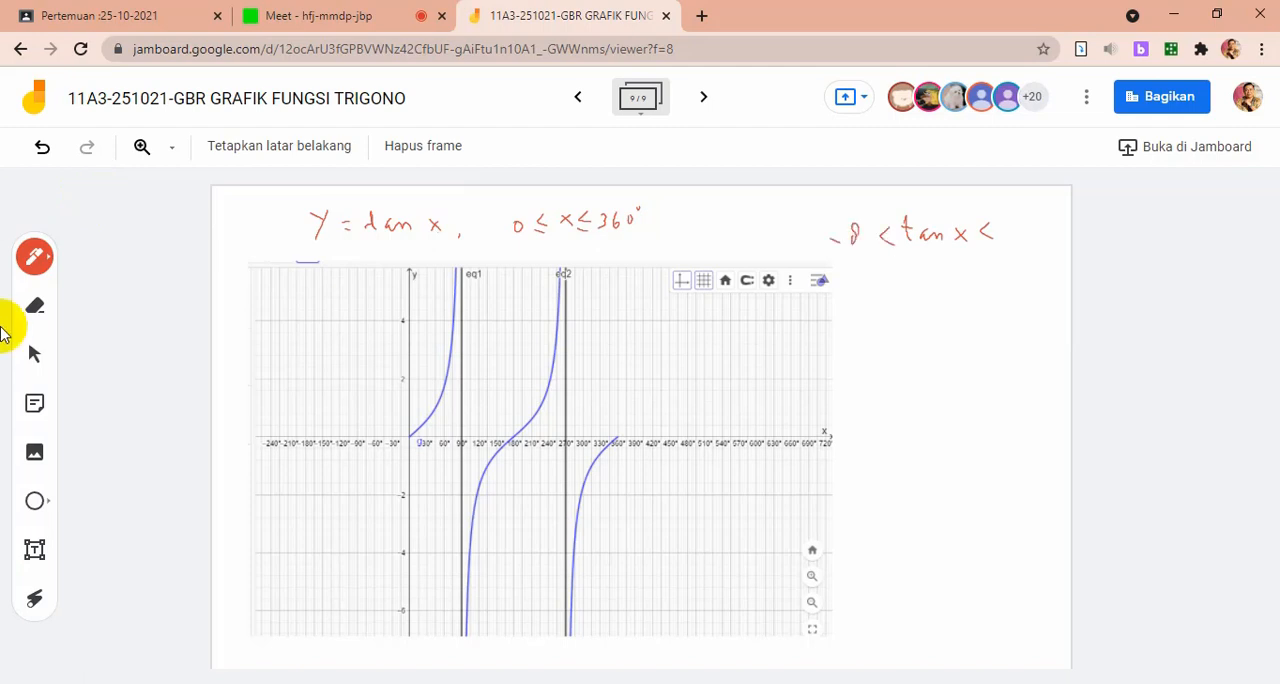
{"action": "left_click", "coordinate": [34, 305]}
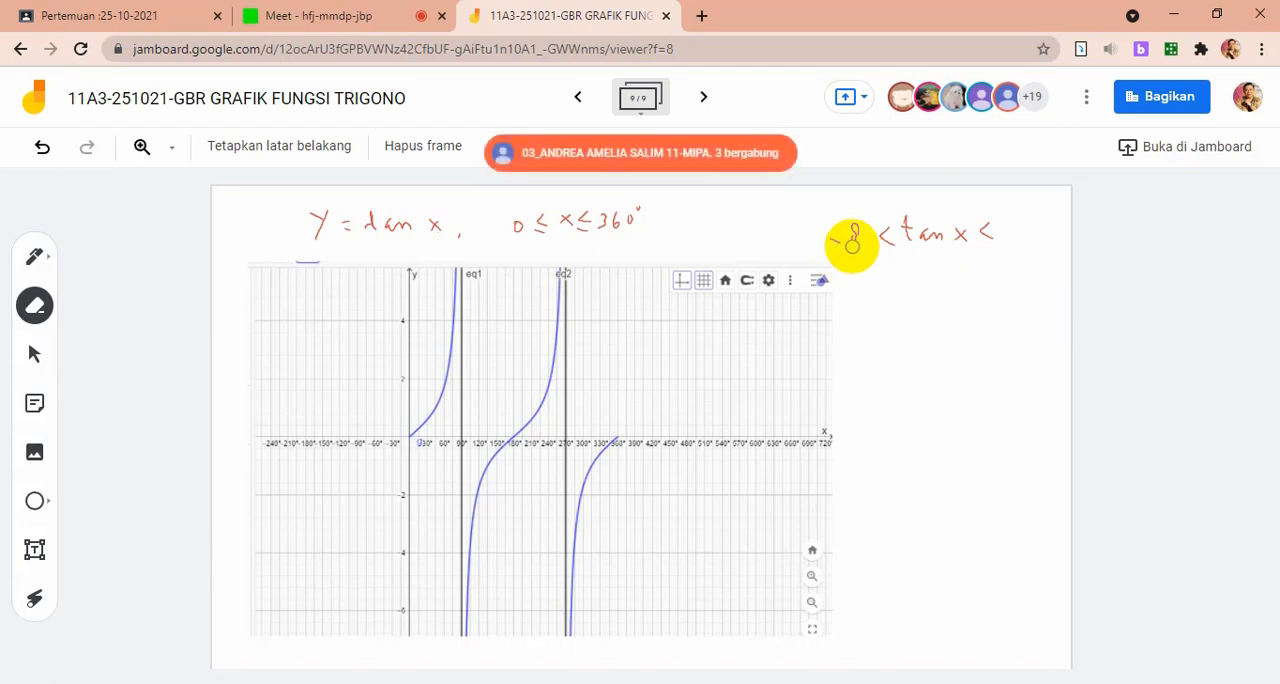
{"action": "left_click_drag", "start_coordinate": [846, 249], "coordinate": [851, 223]}
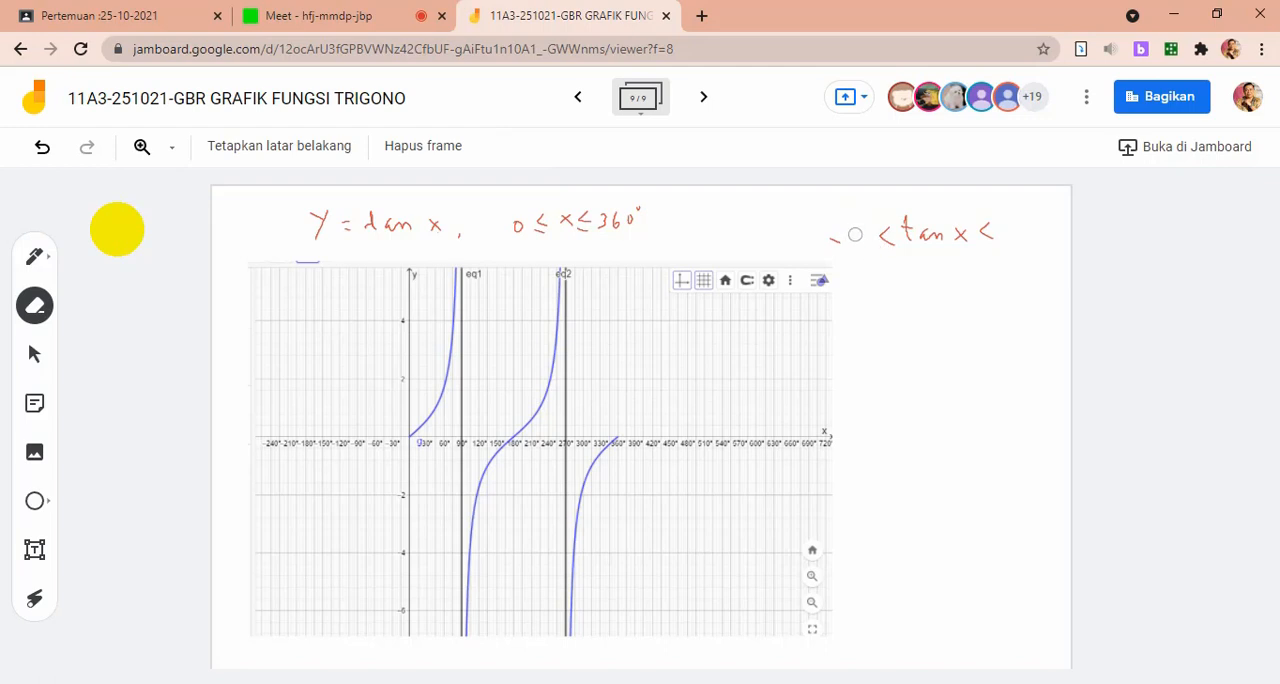
{"action": "left_click", "coordinate": [36, 256]}
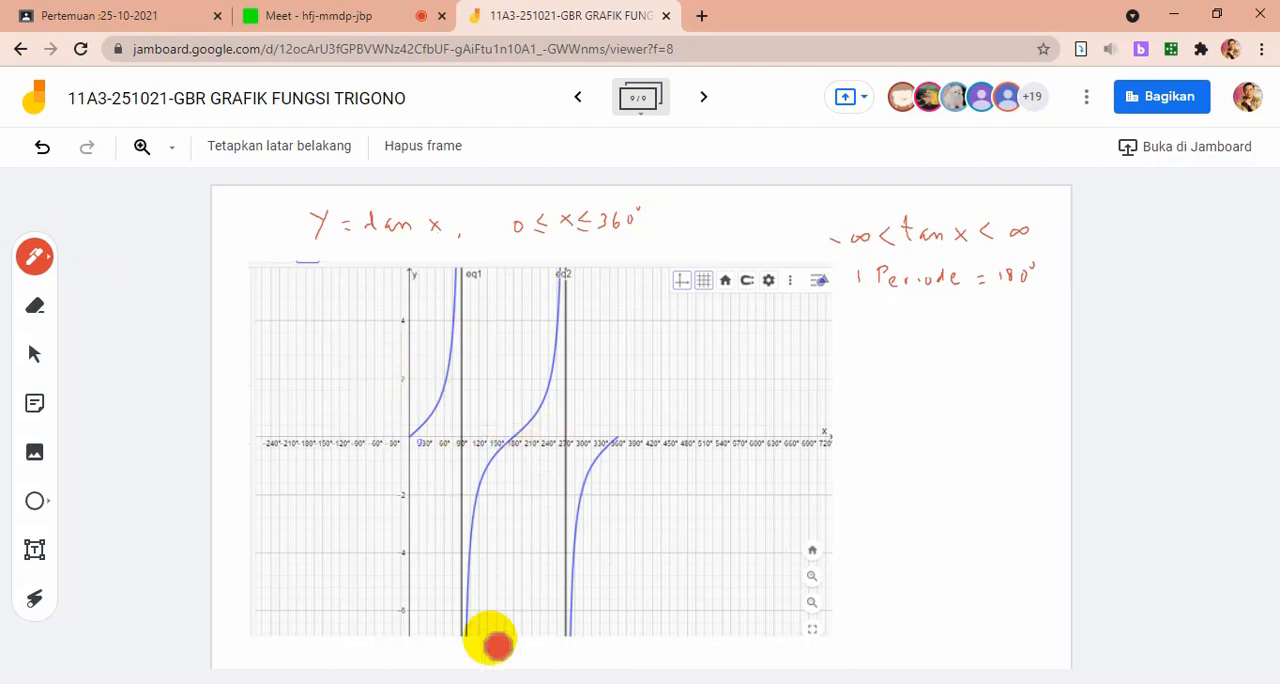
Switch to the Word worksheet and copy a screen capture of the blank y = tan x, 0° ≤ x ≤ 360° coordinate grid with its heading
{"action": "left_click", "coordinate": [400, 592]}
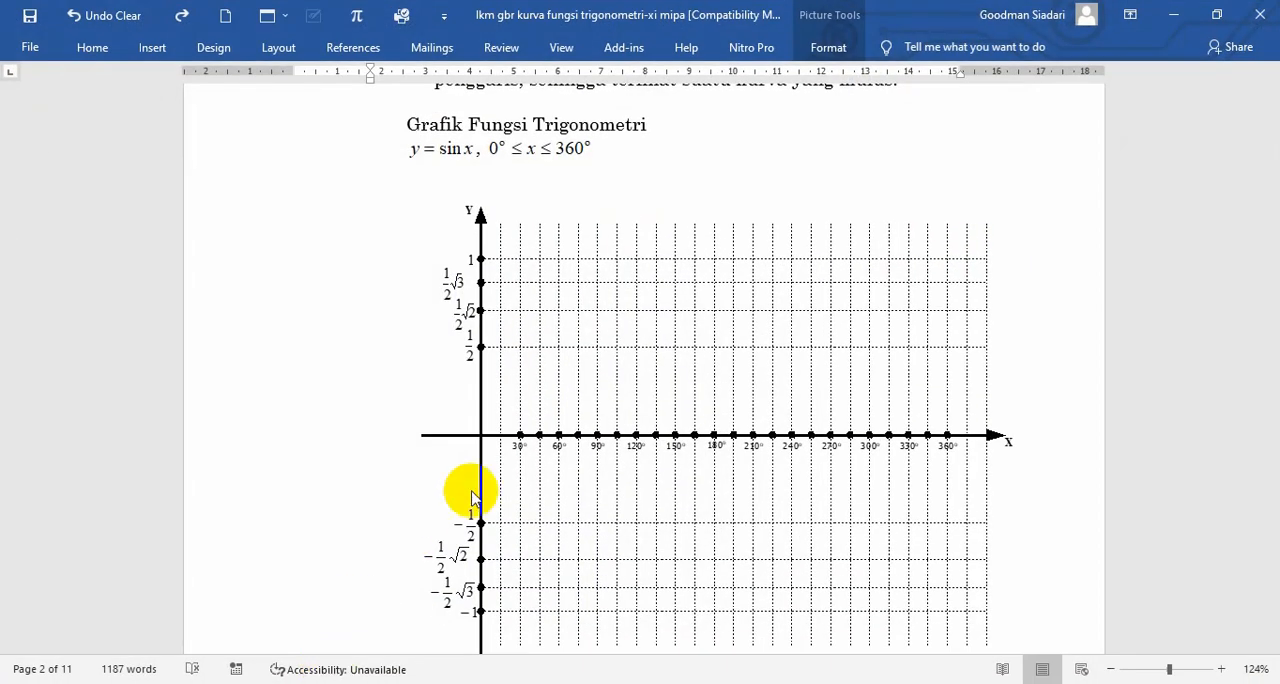
{"action": "scroll", "coordinate": [609, 449], "scroll_direction": "down", "scroll_amount": 8}
{"action": "scroll", "coordinate": [648, 505], "scroll_direction": "down", "scroll_amount": 15}
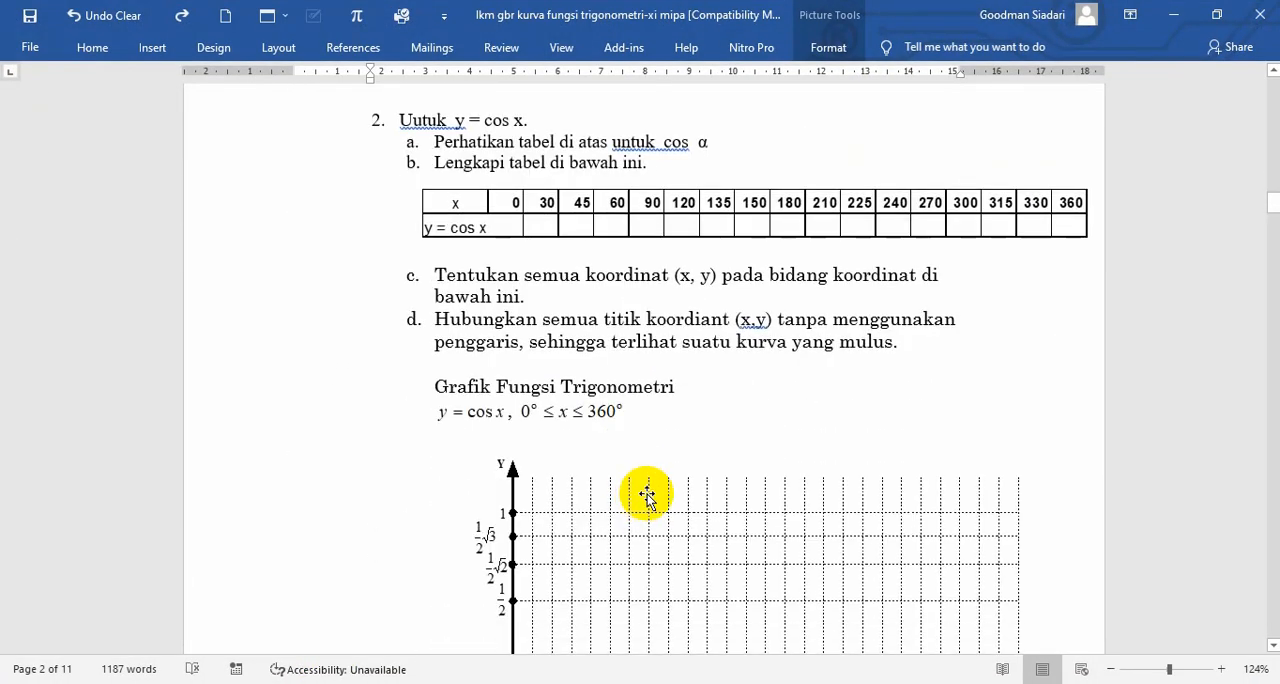
{"action": "scroll", "coordinate": [657, 488], "scroll_direction": "down", "scroll_amount": 15}
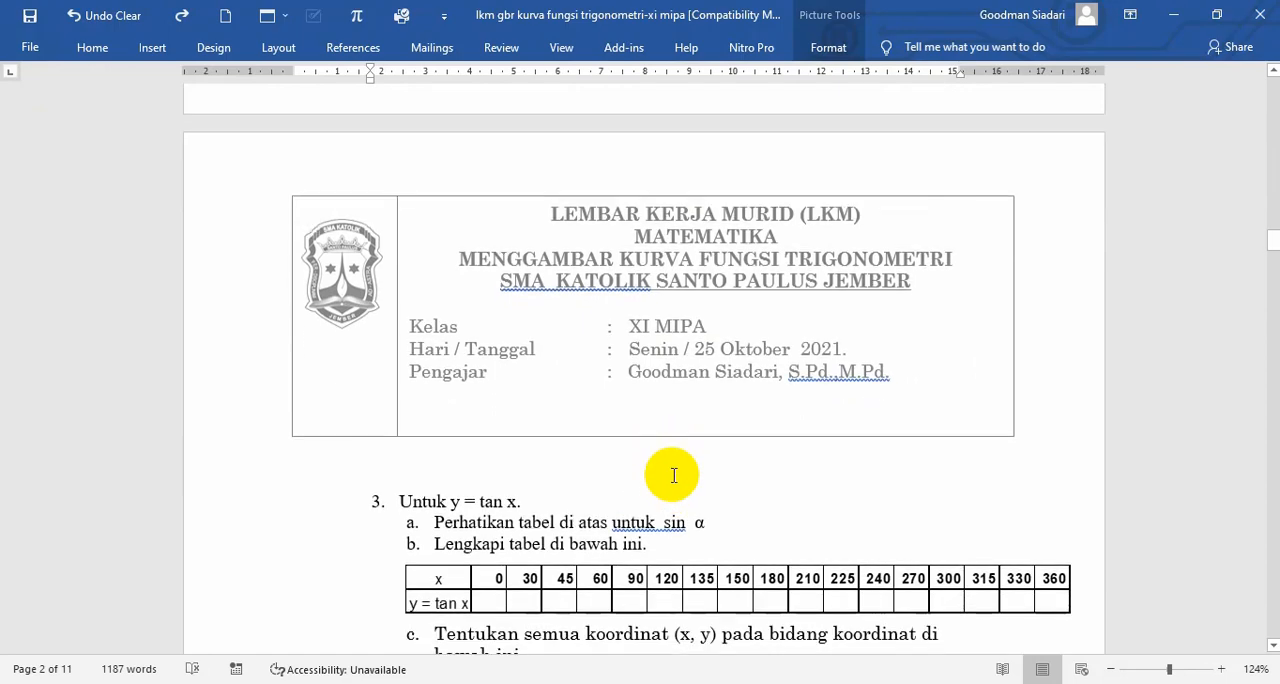
{"action": "scroll", "coordinate": [672, 457], "scroll_direction": "up", "scroll_amount": 5}
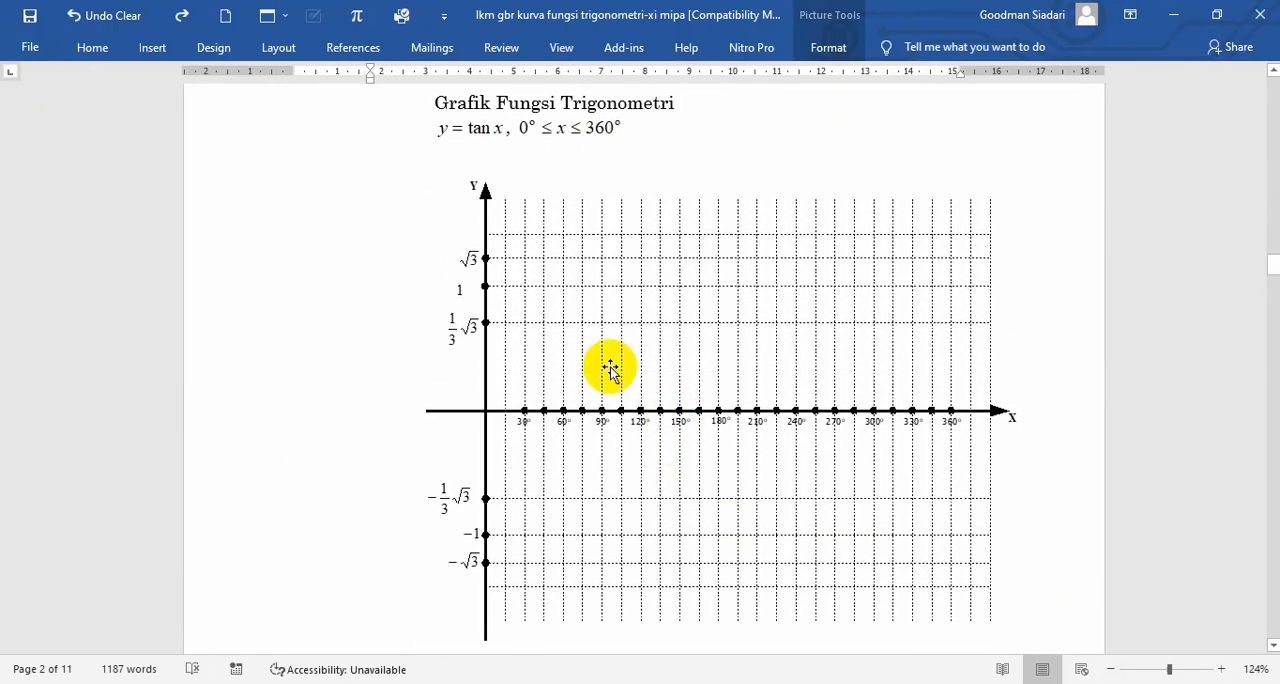
{"action": "left_click", "coordinate": [527, 420]}
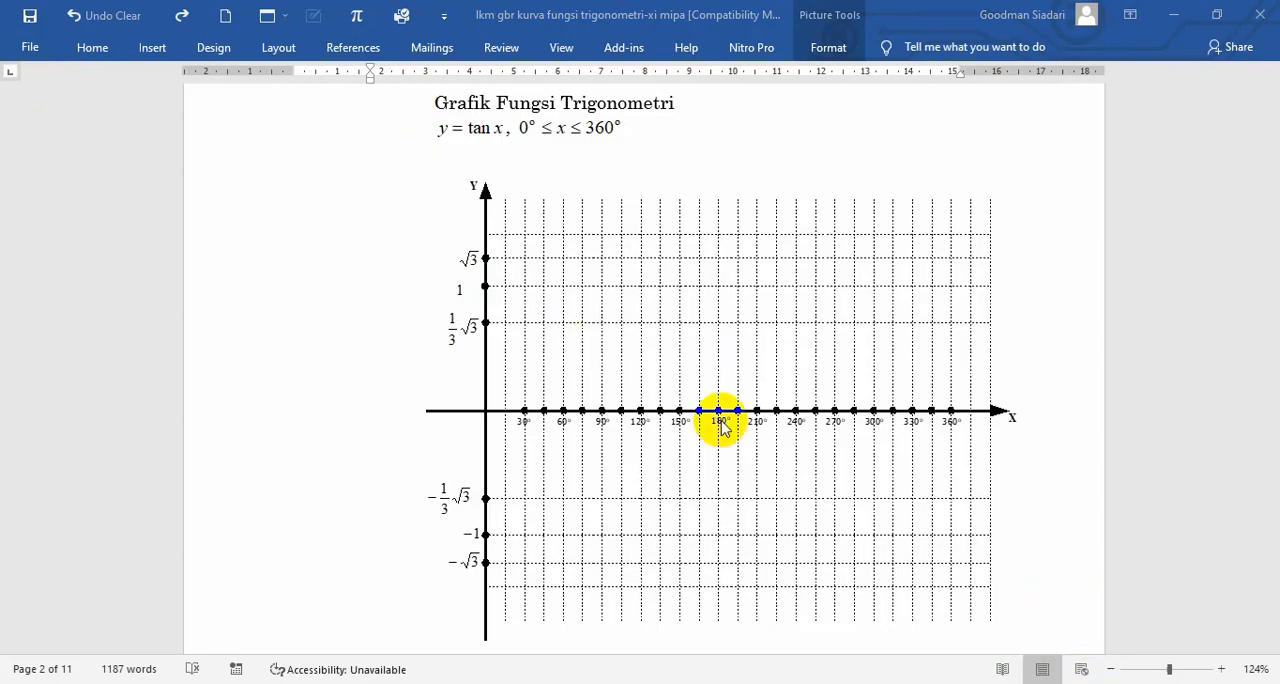
{"action": "key", "text": "super+shift+s"}
{"action": "left_click_drag", "start_coordinate": [386, 90], "coordinate": [1063, 634]}
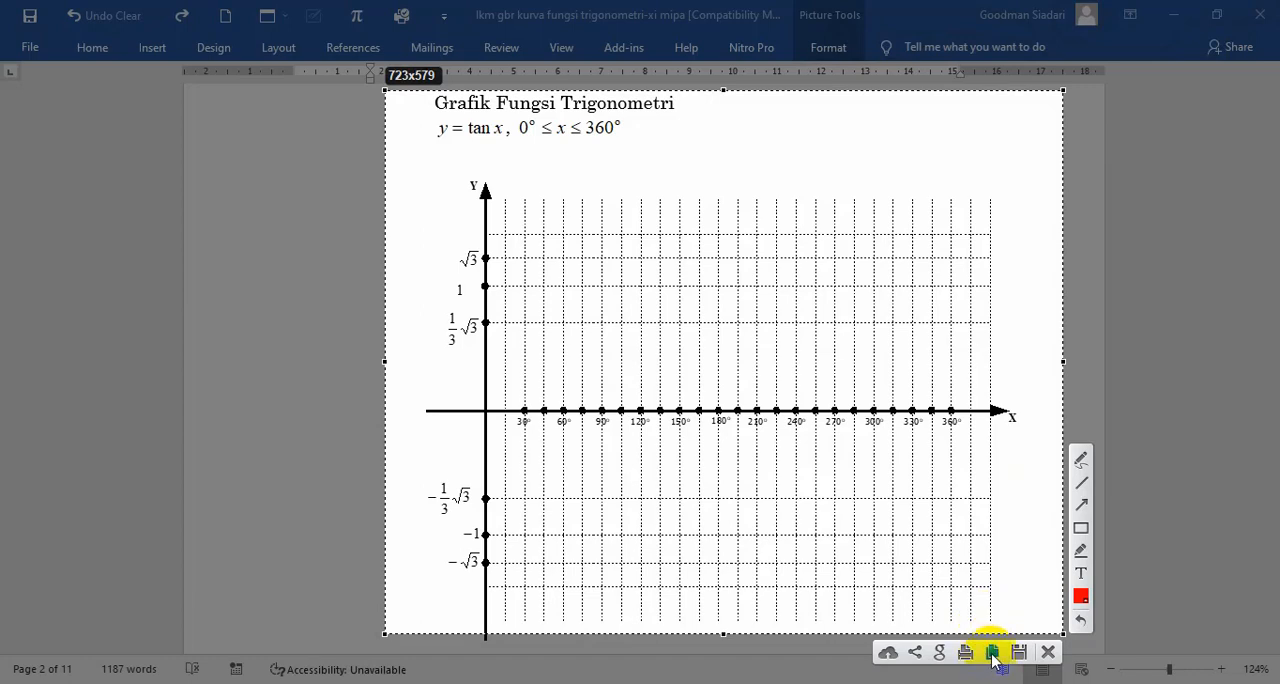
{"action": "left_click", "coordinate": [992, 655]}
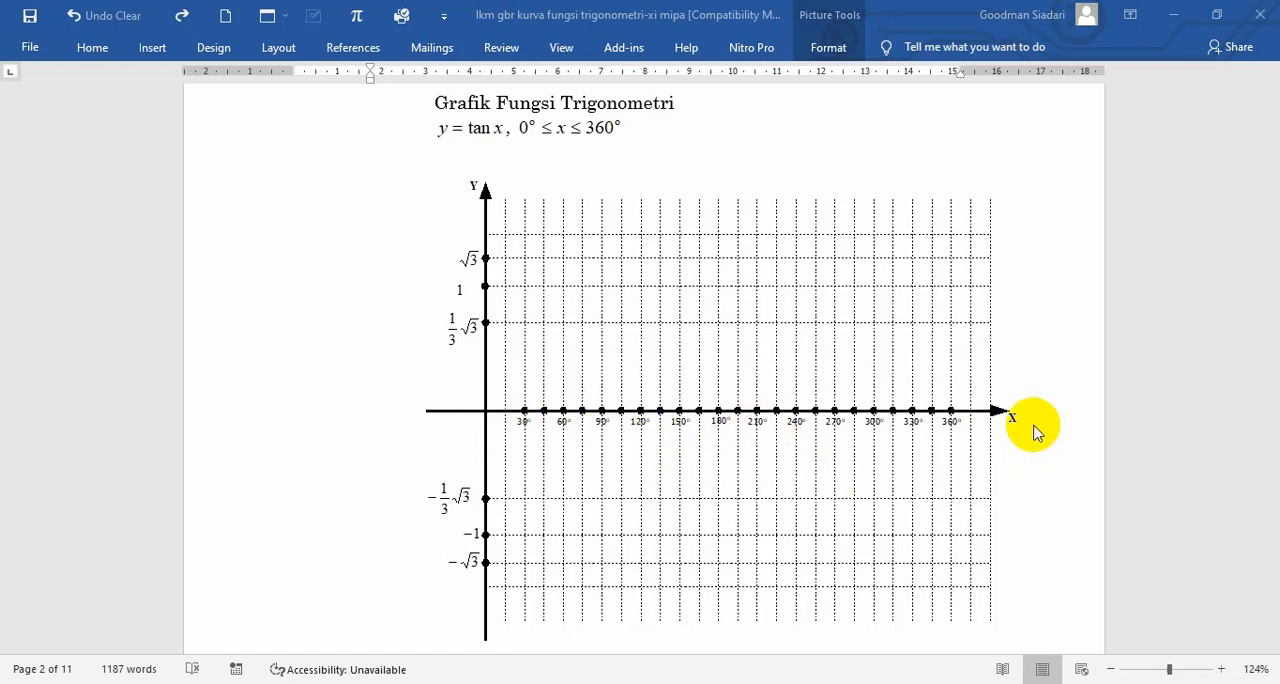
{"action": "left_click", "coordinate": [602, 405]}
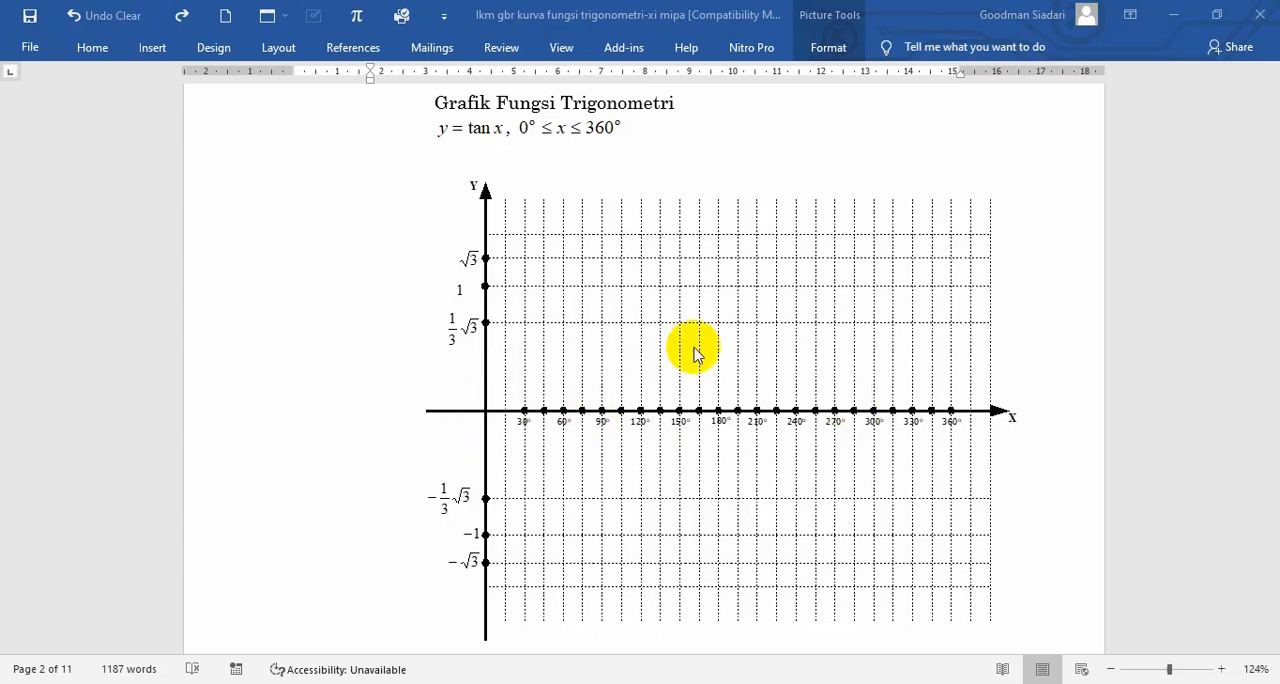
{"action": "left_click", "coordinate": [529, 416]}
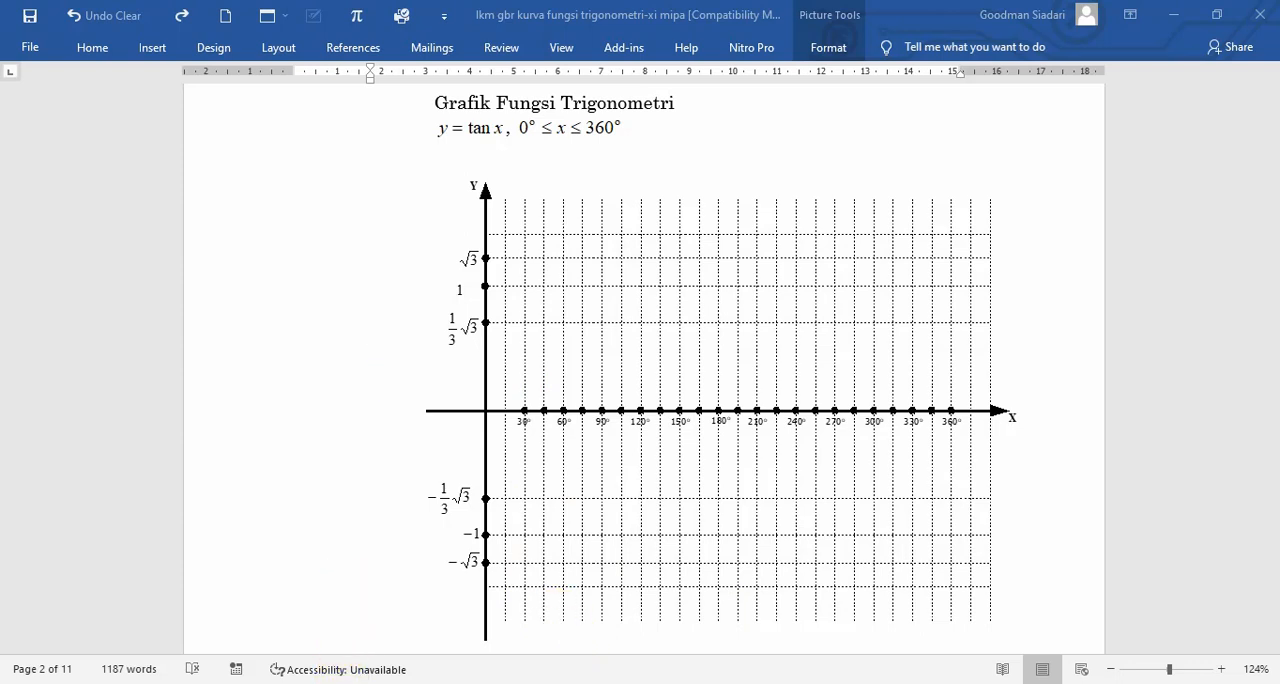
Switch to the Jamboard, add a tenth frame, and paste the blank tan x grid, enlarged to nearly the full frame height and centred
{"action": "mouse_move", "coordinate": [391, 683]}
{"action": "left_click", "coordinate": [230, 620]}
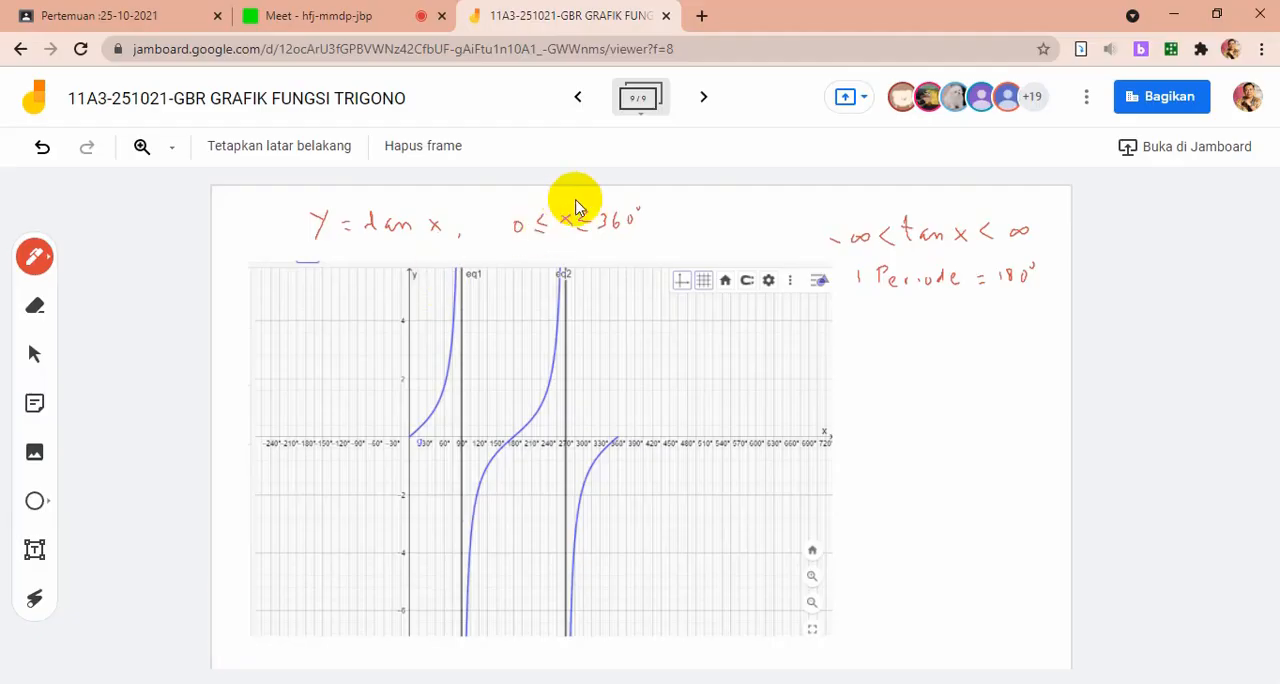
{"action": "left_click", "coordinate": [703, 100]}
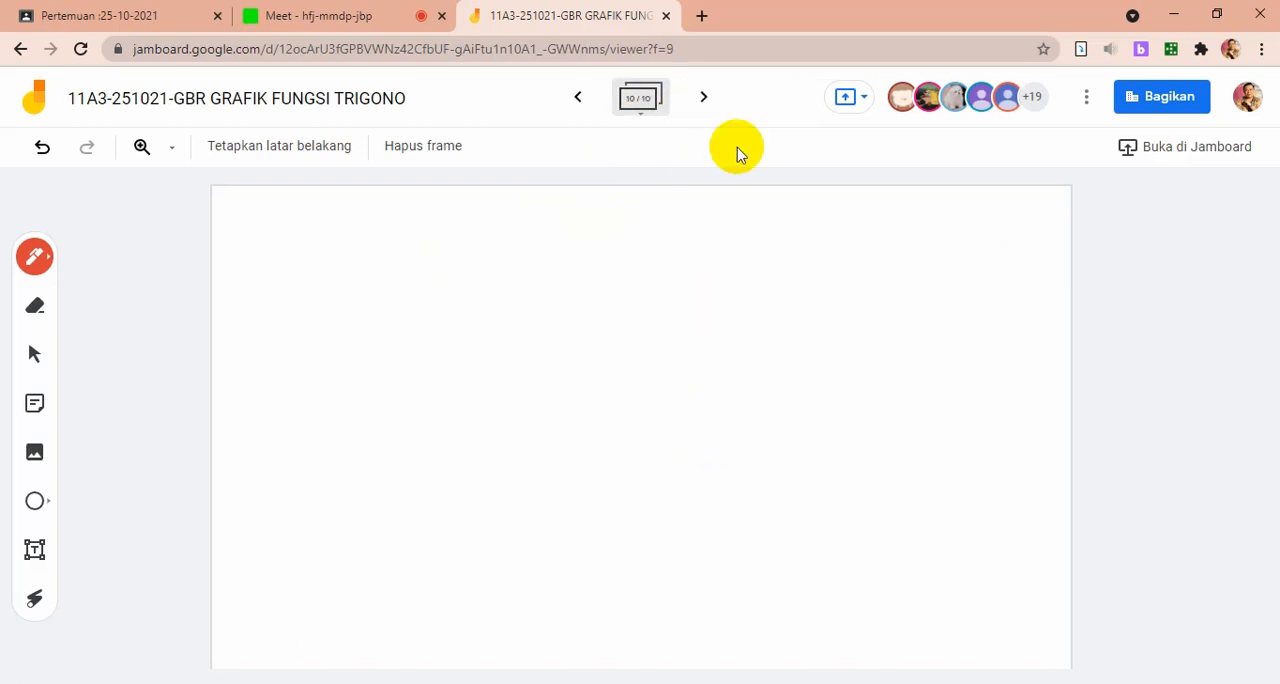
{"action": "key", "text": "ctrl+v"}
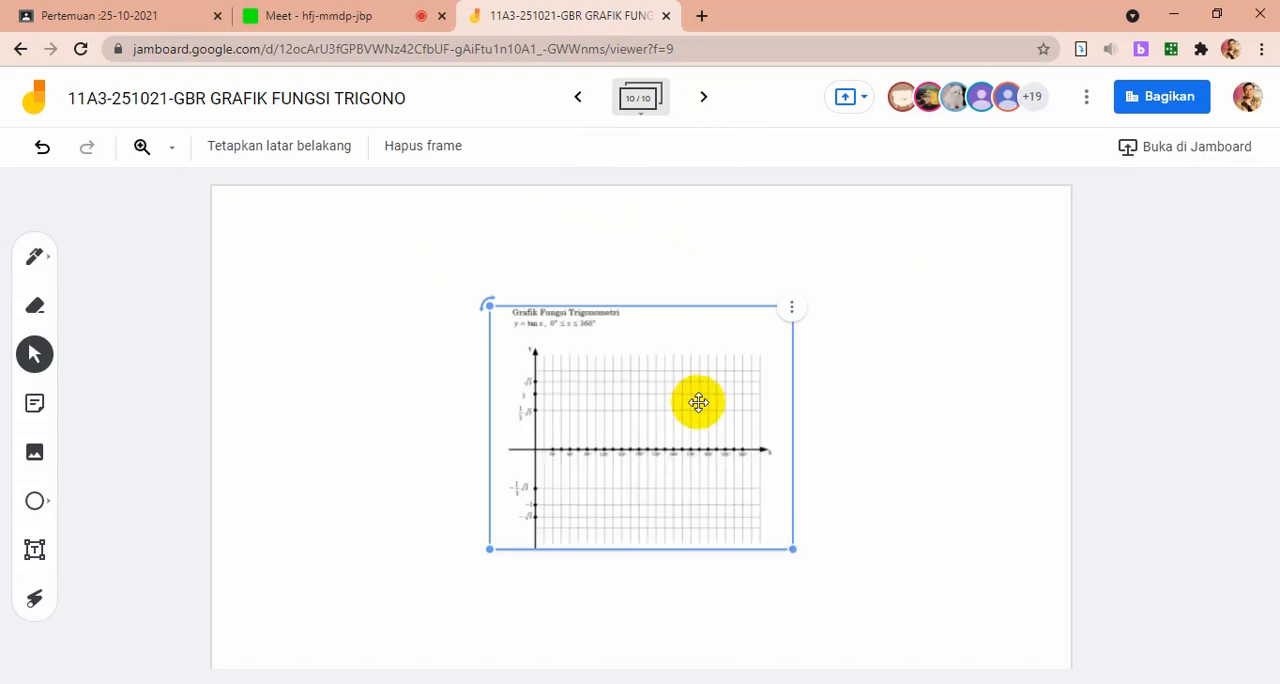
{"action": "left_click_drag", "start_coordinate": [694, 400], "coordinate": [511, 365]}
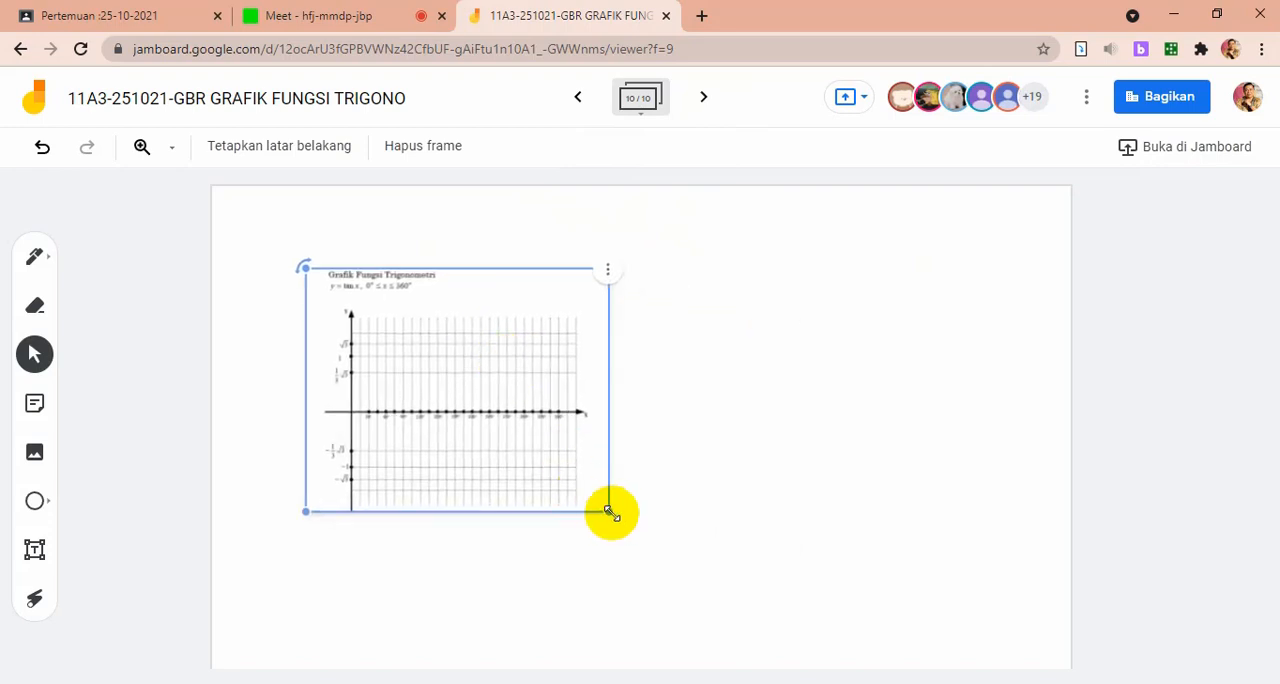
{"action": "left_click_drag", "start_coordinate": [608, 511], "coordinate": [860, 634]}
{"action": "left_click_drag", "start_coordinate": [620, 526], "coordinate": [652, 481]}
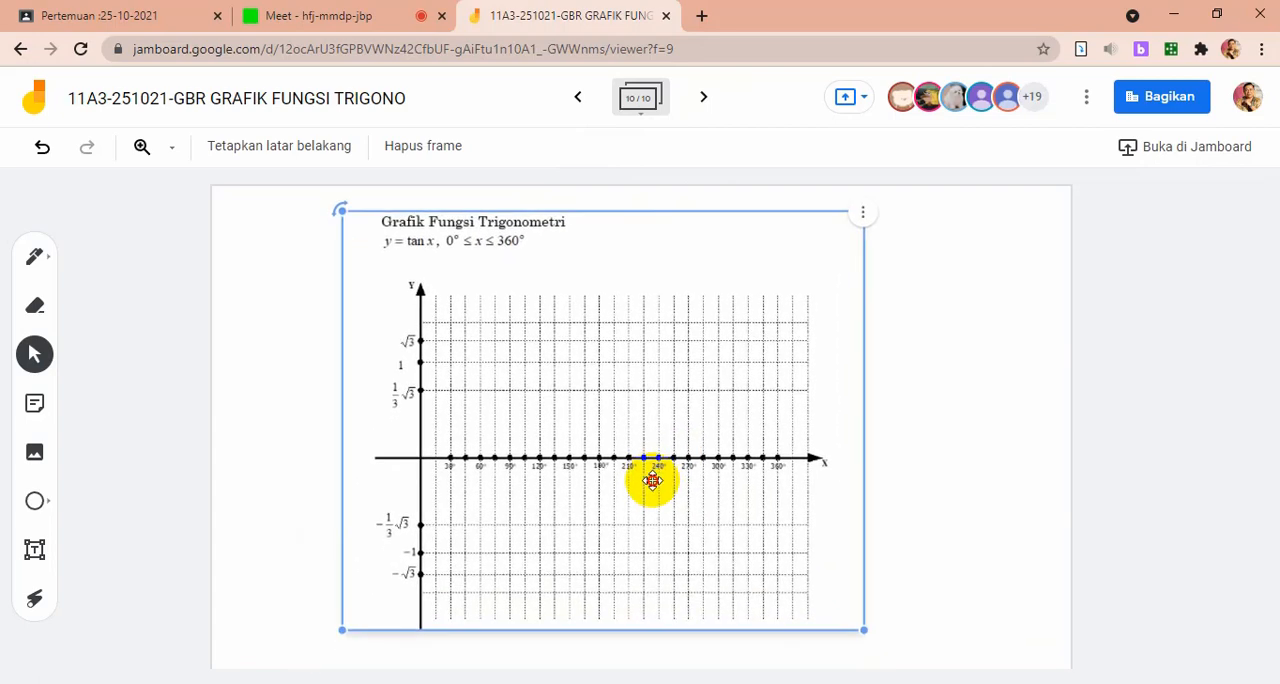
{"action": "left_click", "coordinate": [910, 433]}
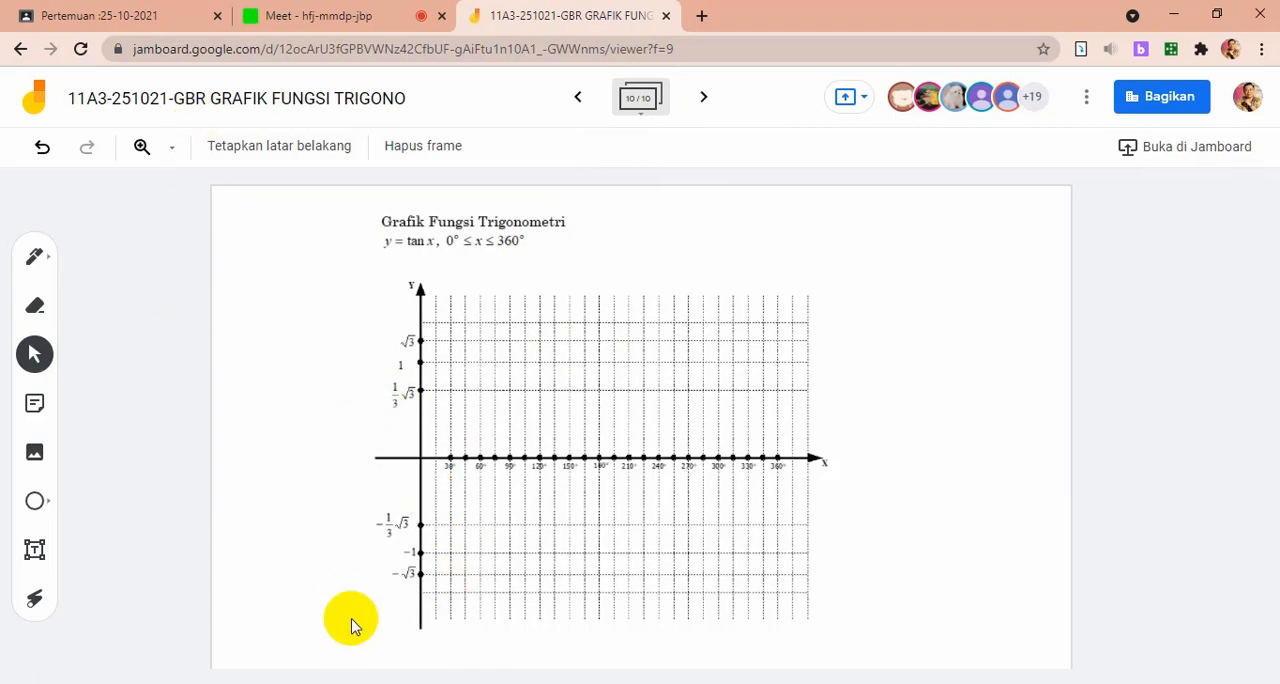
Switch to GeoGebra and change function f to y = tan(2x π/180) by adding the multiplier 2
{"action": "key", "text": "alt+Tab"}
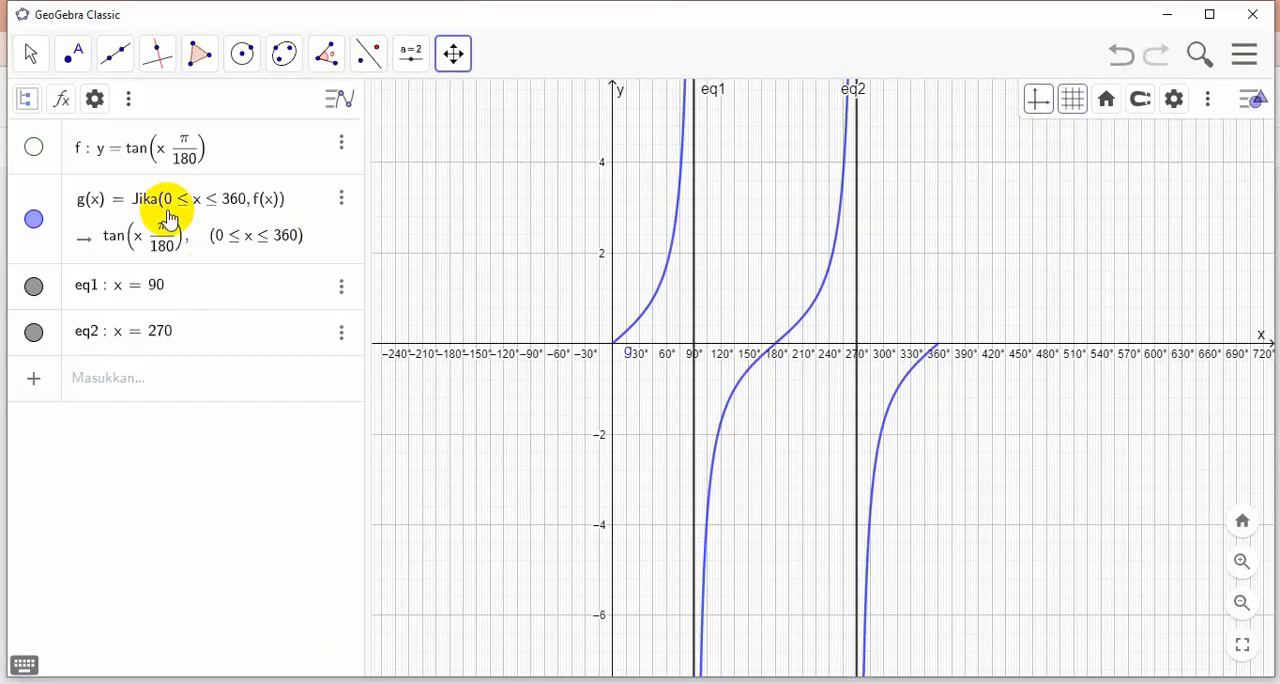
{"action": "left_click", "coordinate": [340, 142]}
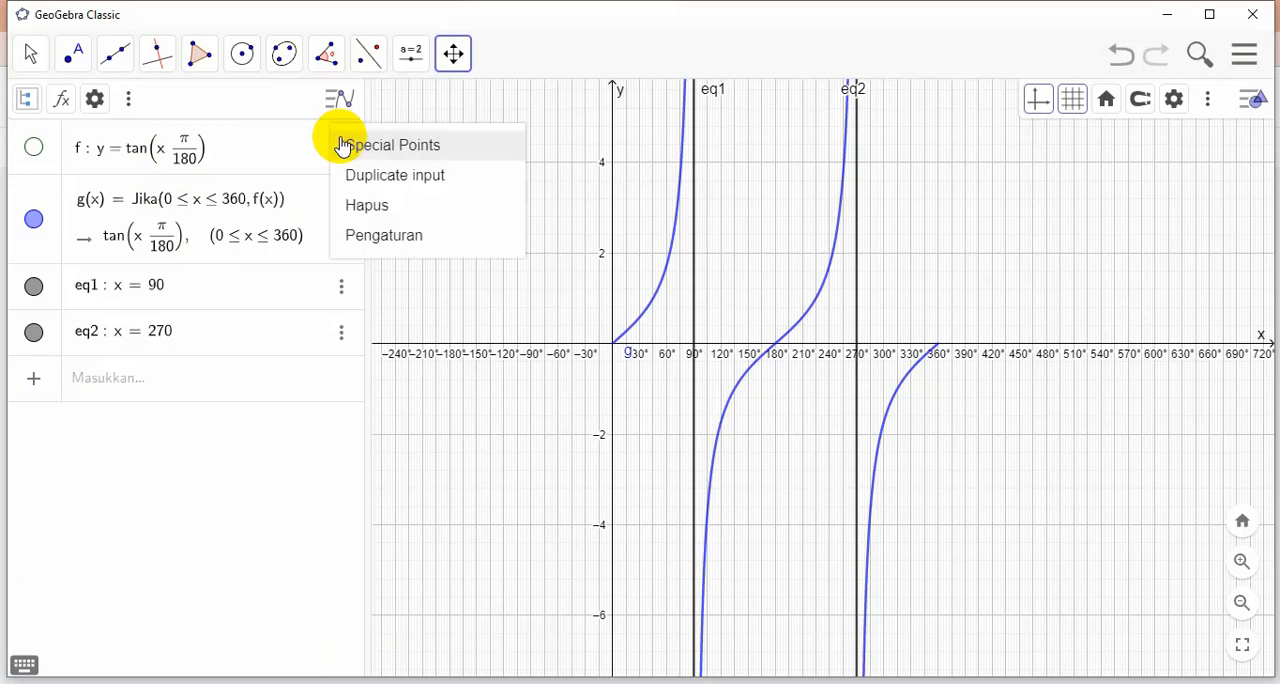
{"action": "left_click", "coordinate": [175, 148]}
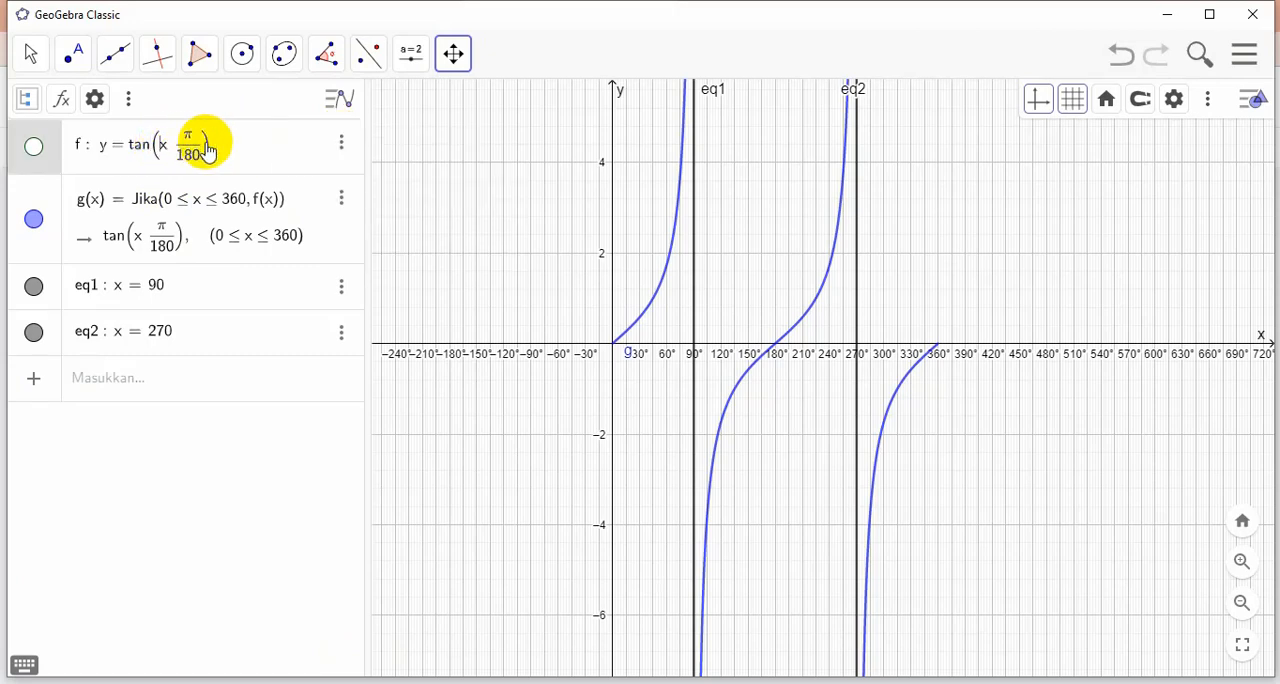
{"action": "type", "text": "2"}
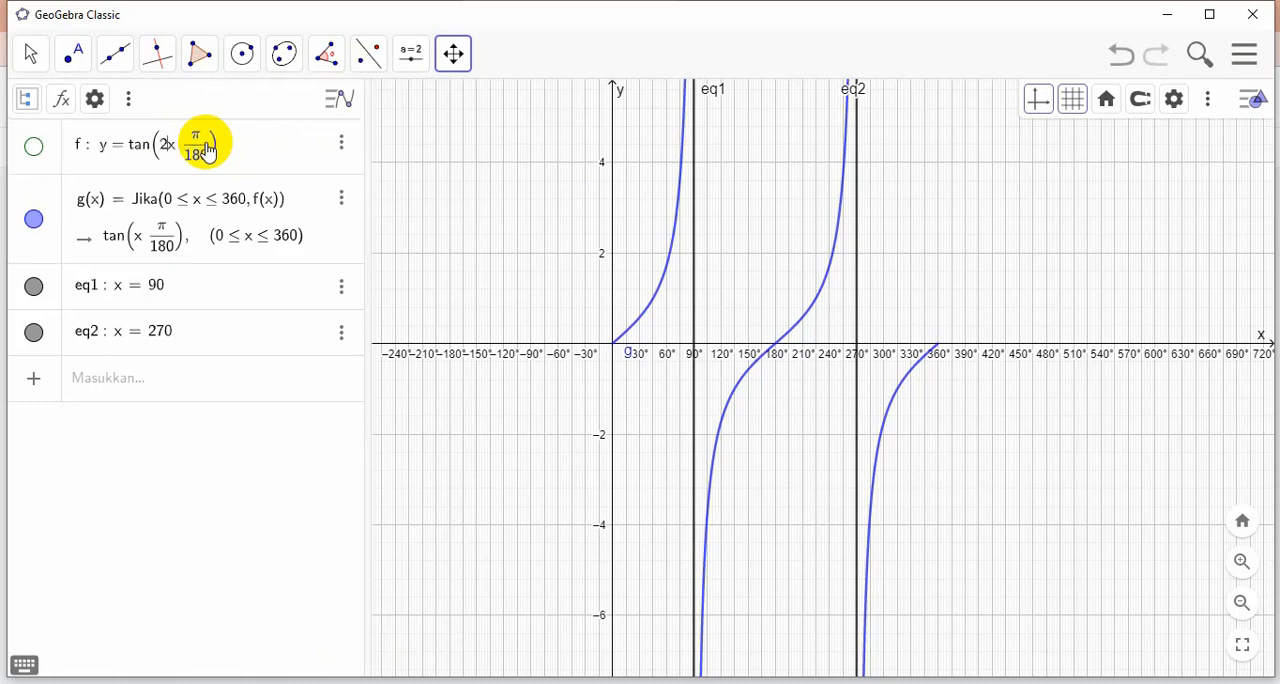
{"action": "key", "text": "Return"}
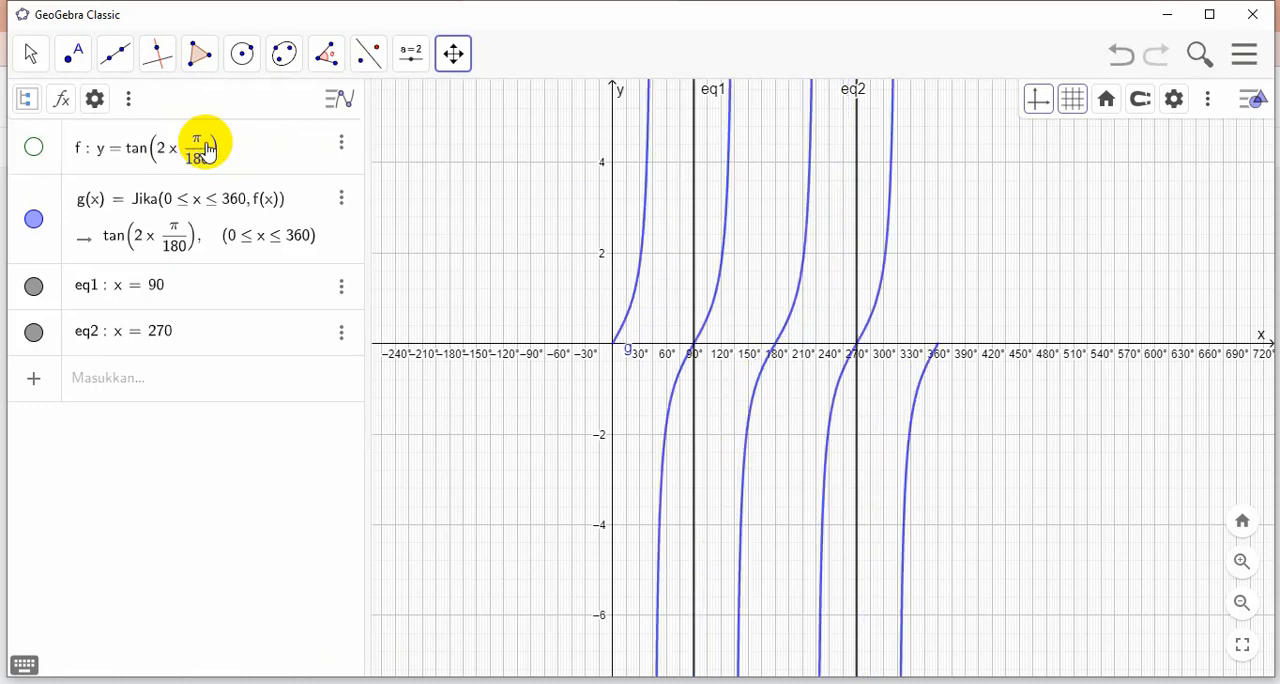
{"action": "scroll", "coordinate": [1080, 400], "scroll_direction": "up", "scroll_amount": 2}
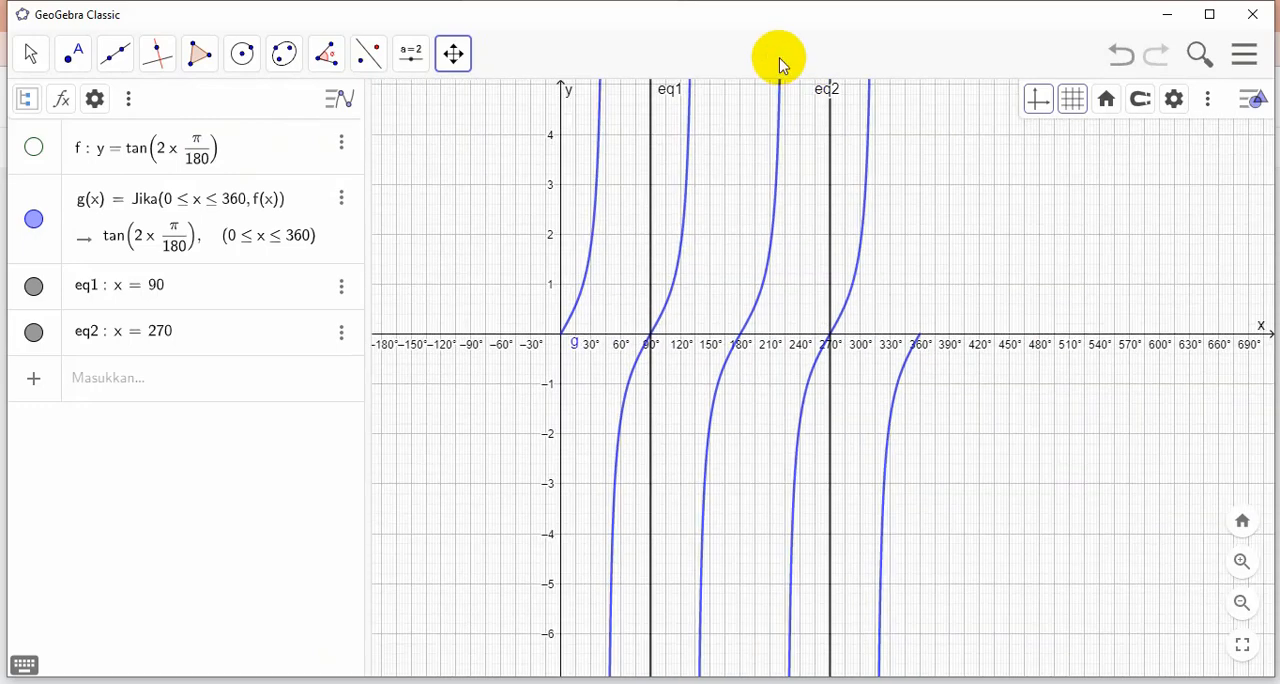
{"action": "scroll", "coordinate": [947, 249], "scroll_direction": "up", "scroll_amount": 2}
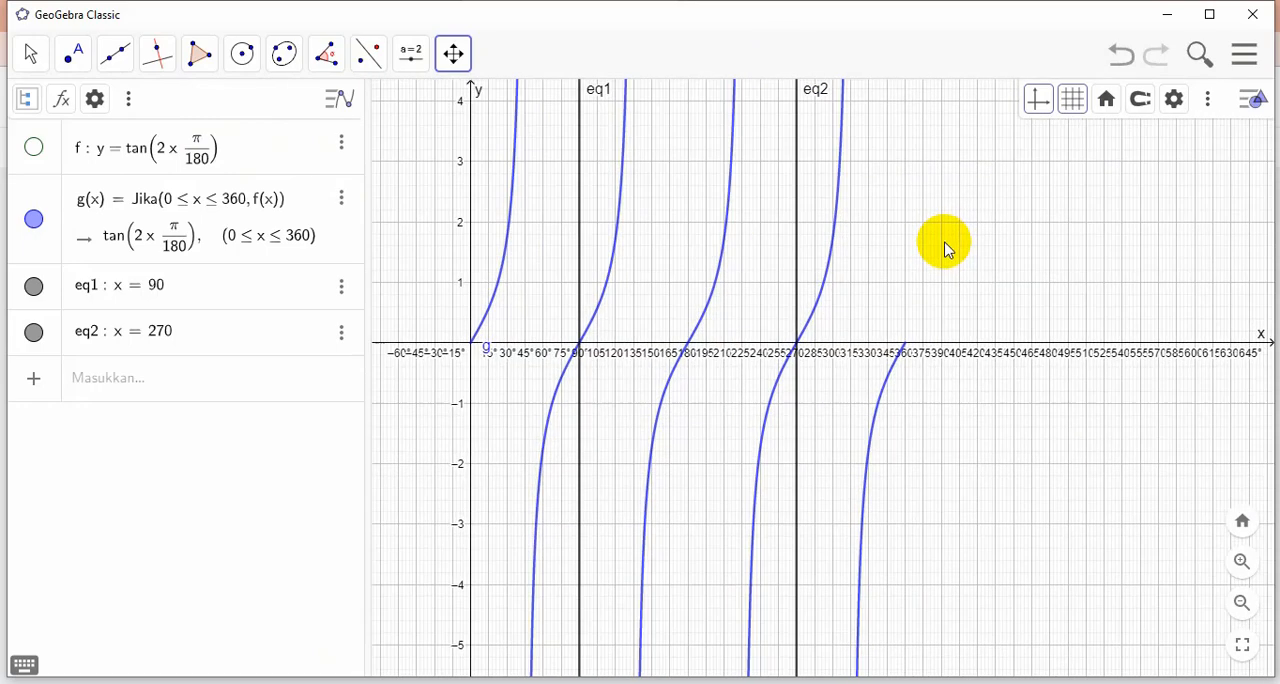
{"action": "scroll", "coordinate": [947, 249], "scroll_direction": "down", "scroll_amount": 2}
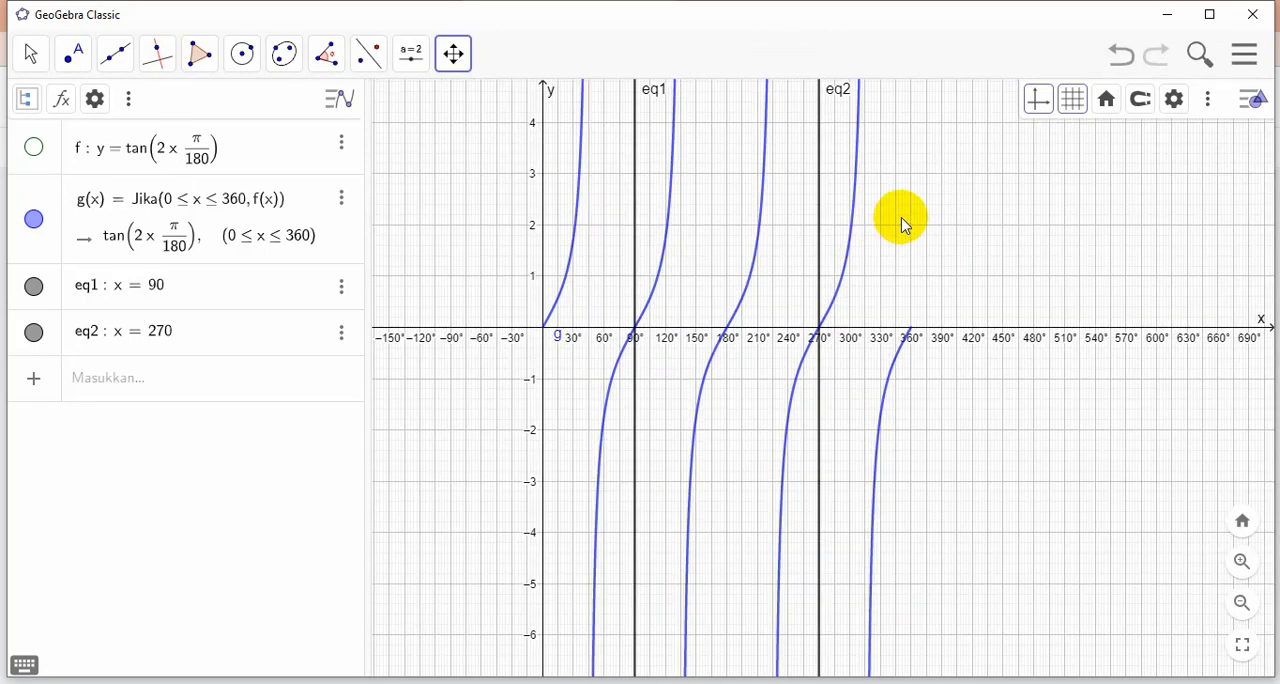
Hide the vertical lines x = 90 and x = 270 and add the asymptote x = 45
{"action": "left_click", "coordinate": [36, 287]}
{"action": "left_click", "coordinate": [34, 332]}
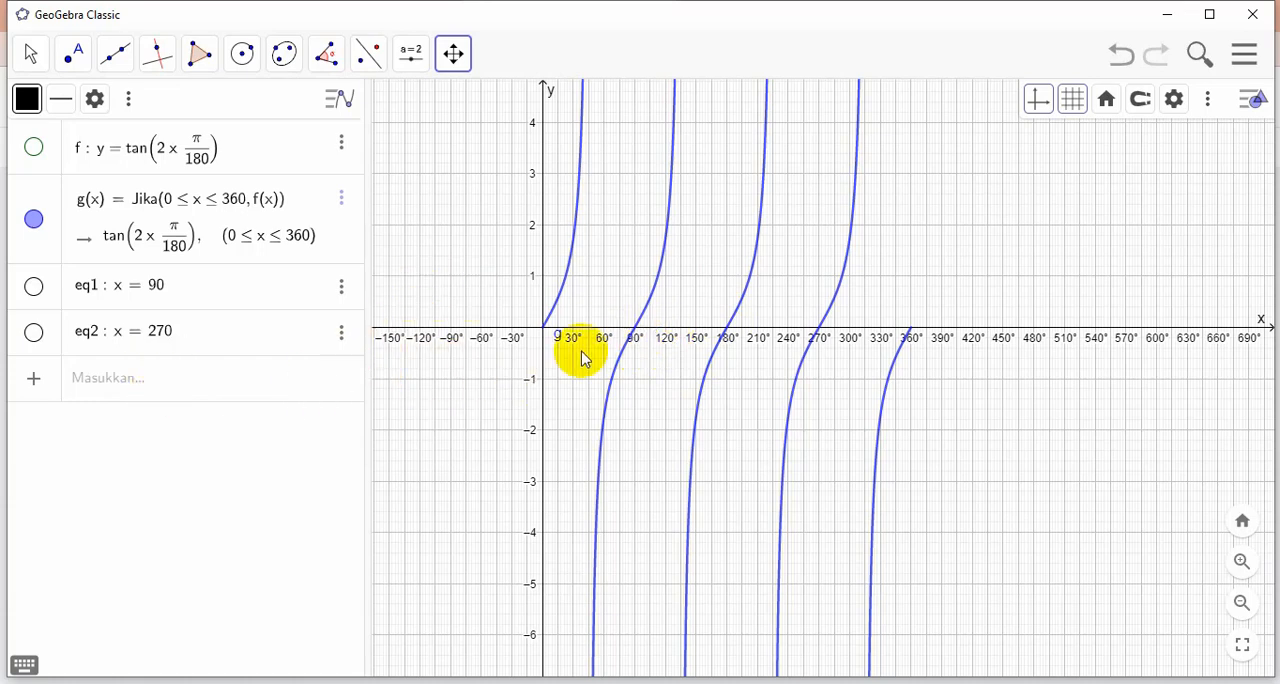
{"action": "left_click", "coordinate": [92, 378]}
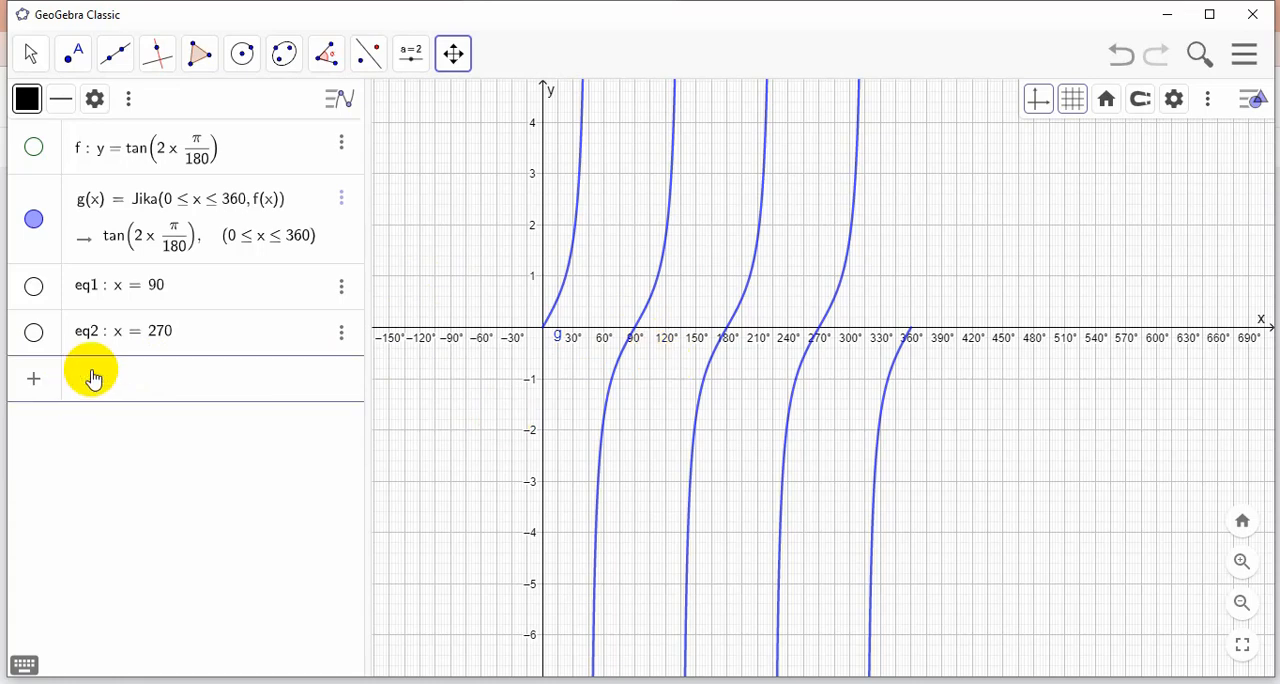
{"action": "type", "text": "x"}
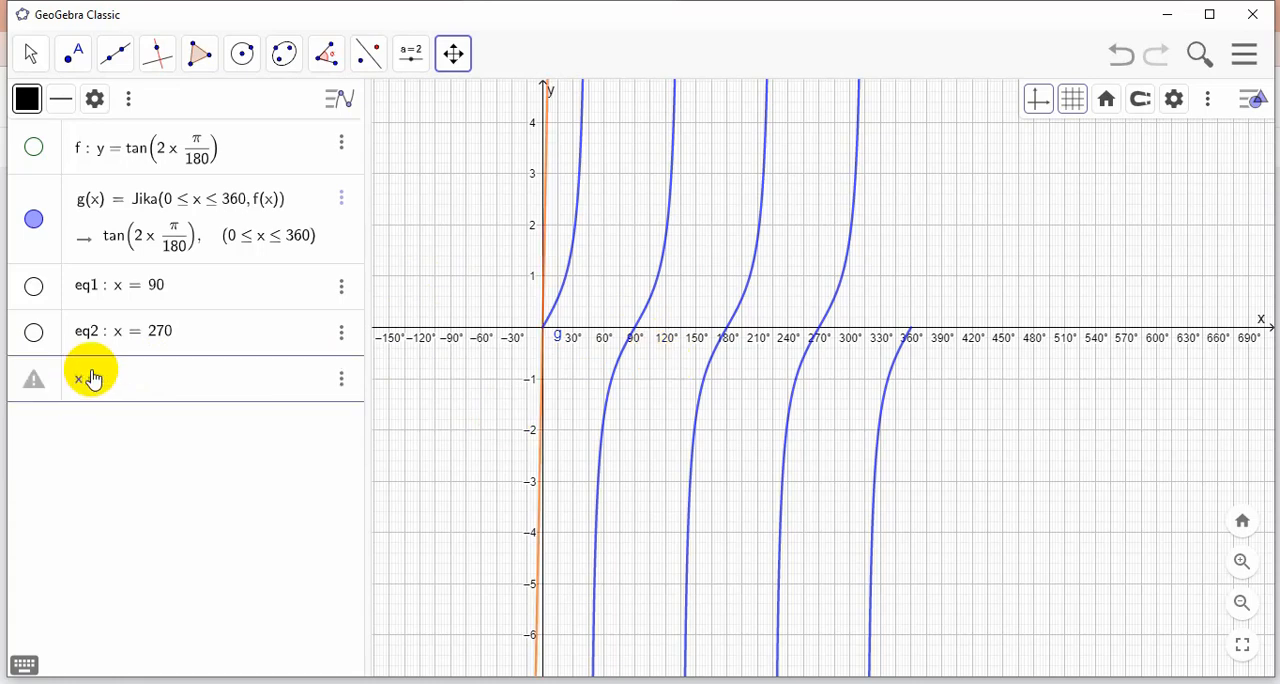
{"action": "type", "text": "=45"}
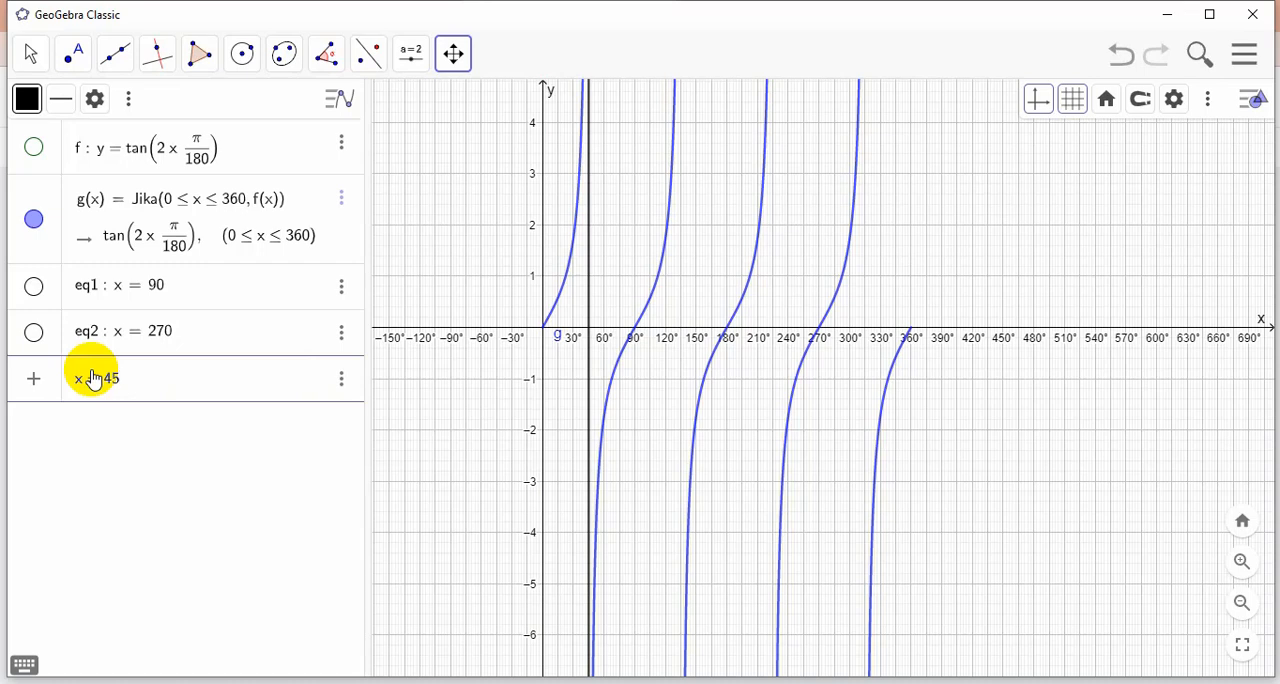
{"action": "key", "text": "Return"}
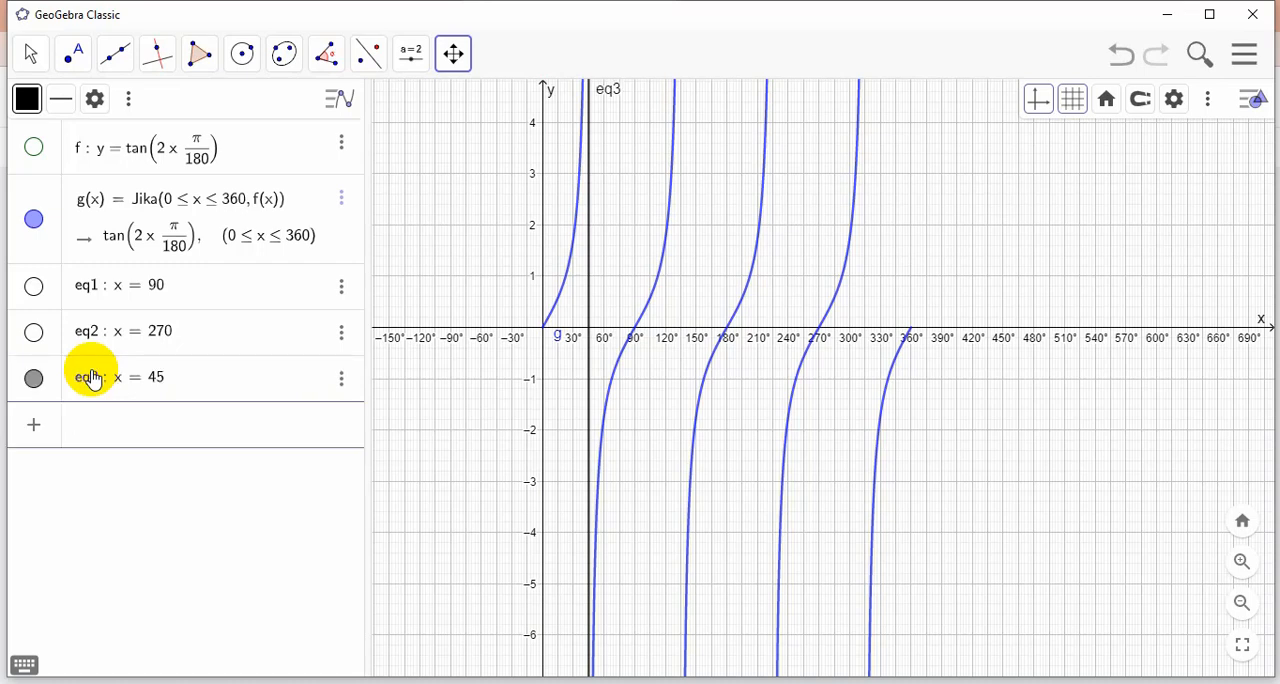
Add the remaining vertical asymptotes x = 135, x = 225 and x = 315
{"action": "type", "text": "x "}
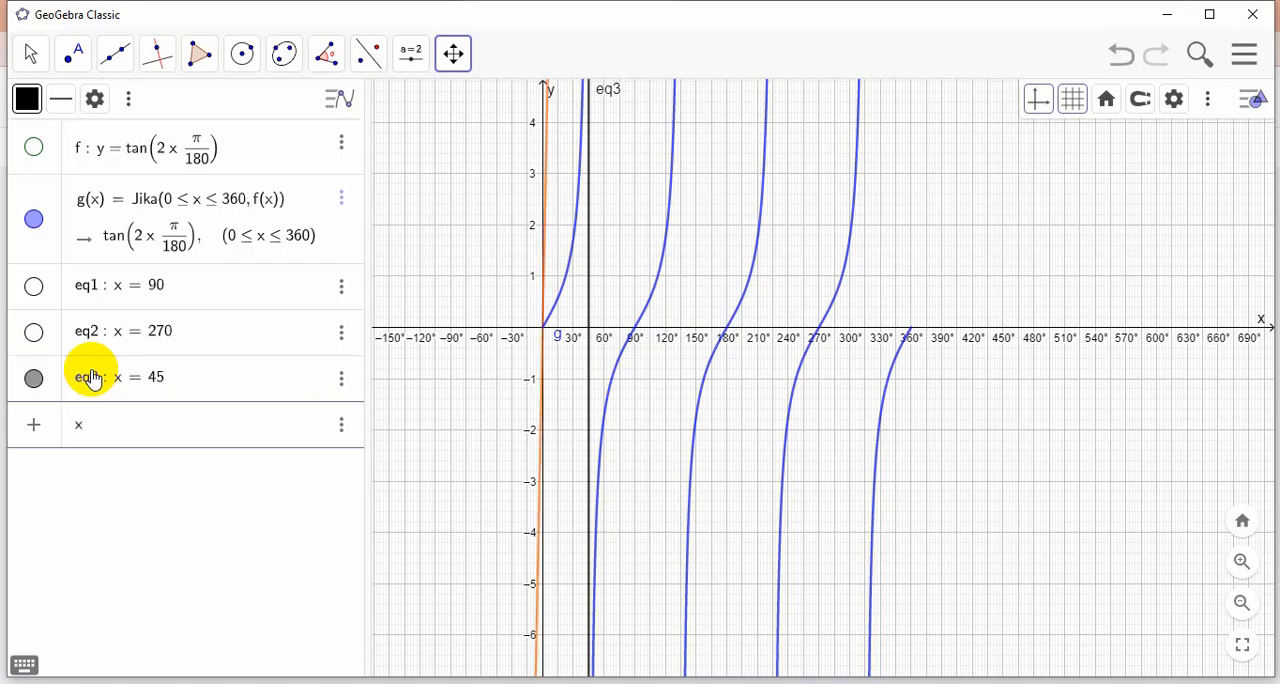
{"action": "type", "text": "= 135"}
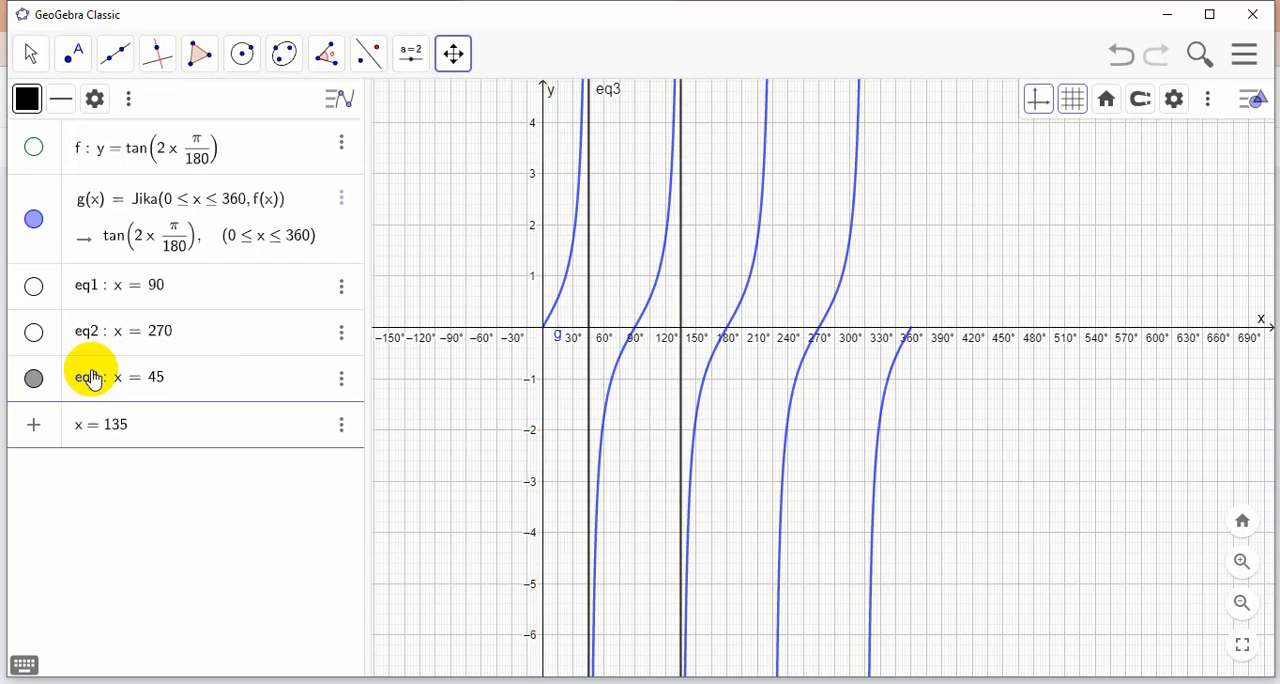
{"action": "key", "text": "Return"}
{"action": "type", "text": "x ="}
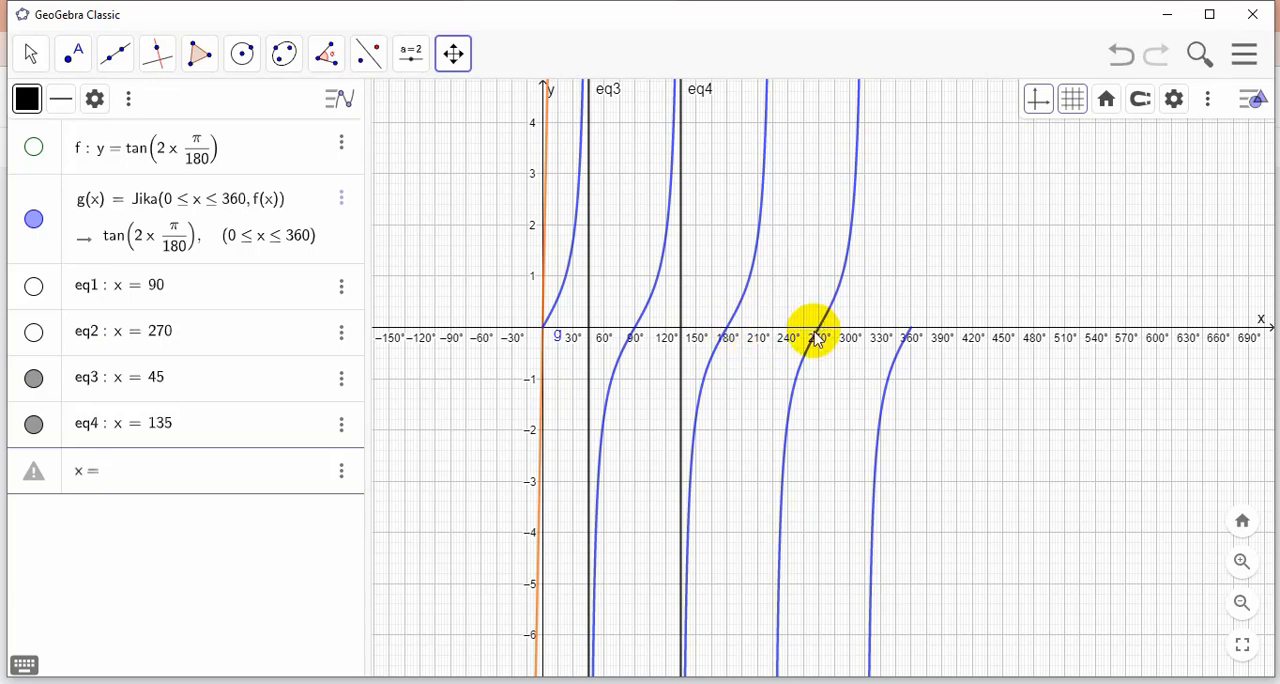
{"action": "type", "text": "22"}
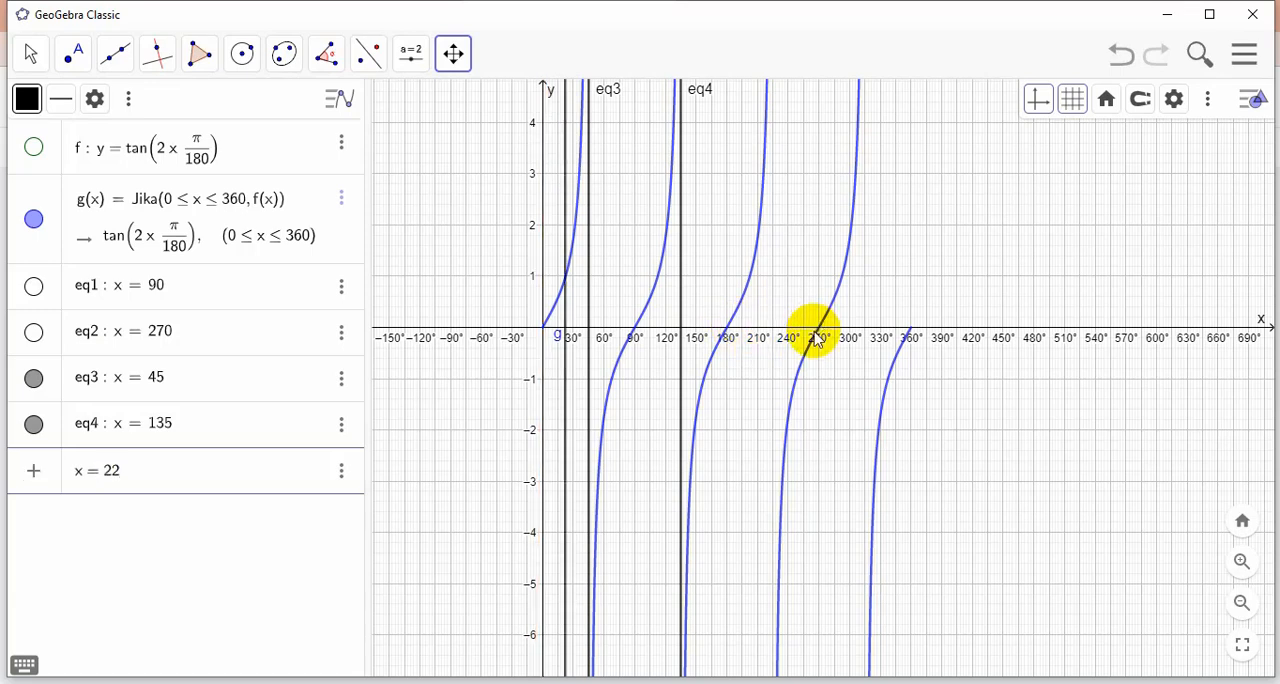
{"action": "type", "text": "5"}
{"action": "key", "text": "Return"}
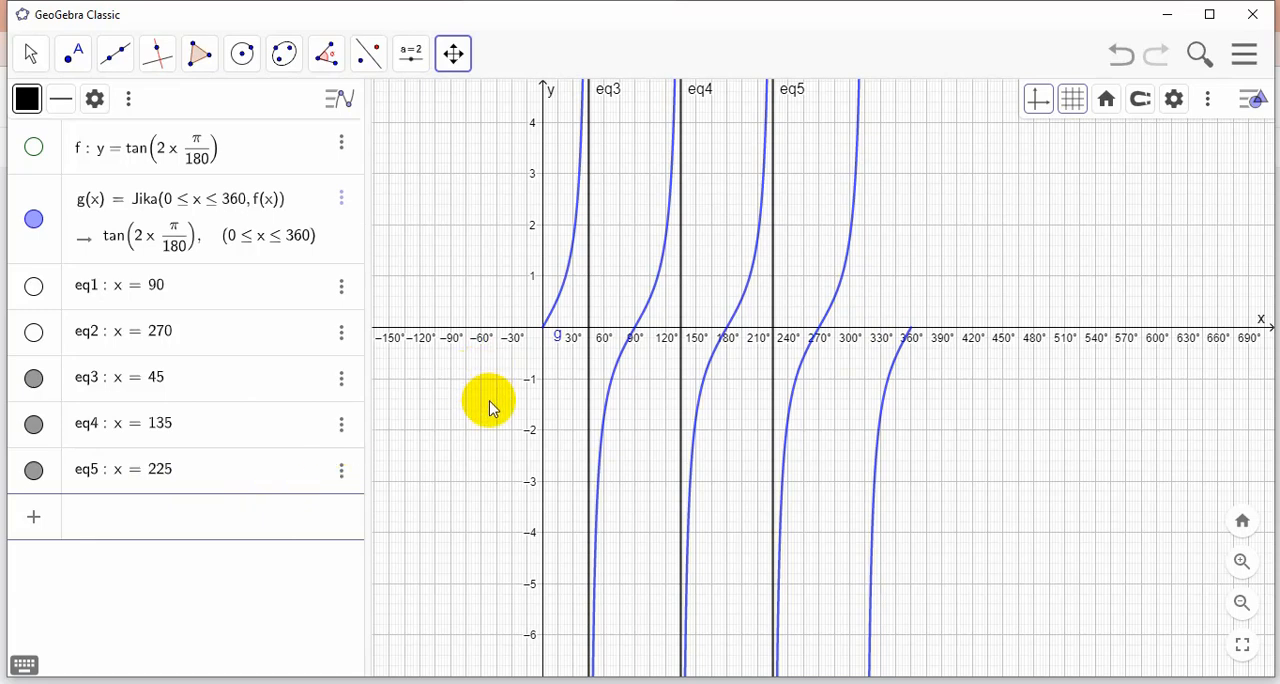
{"action": "type", "text": "x "}
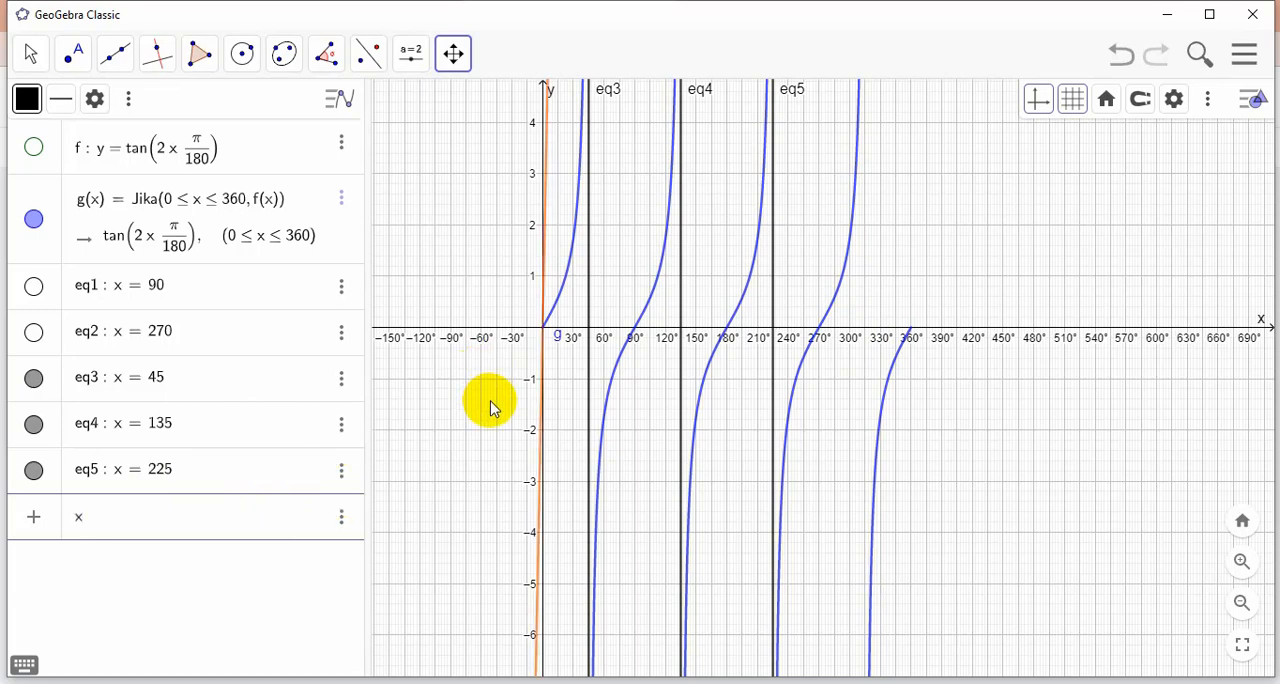
{"action": "type", "text": "= 315"}
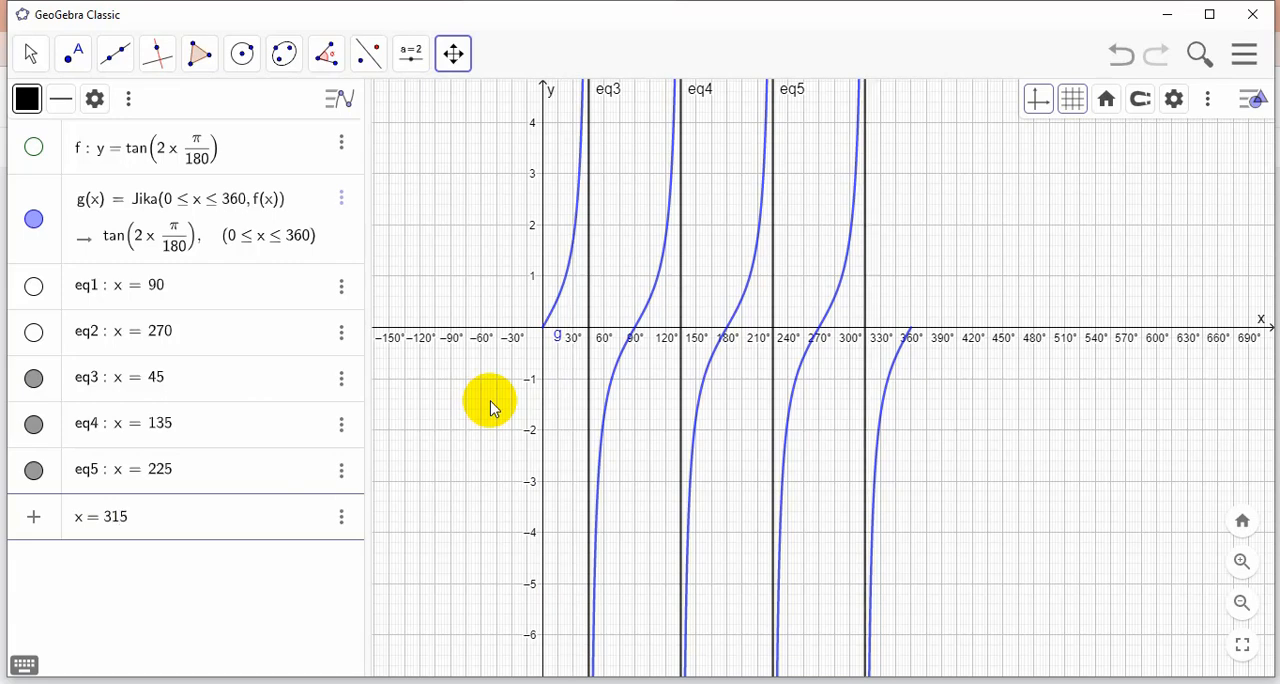
{"action": "key", "text": "Return"}
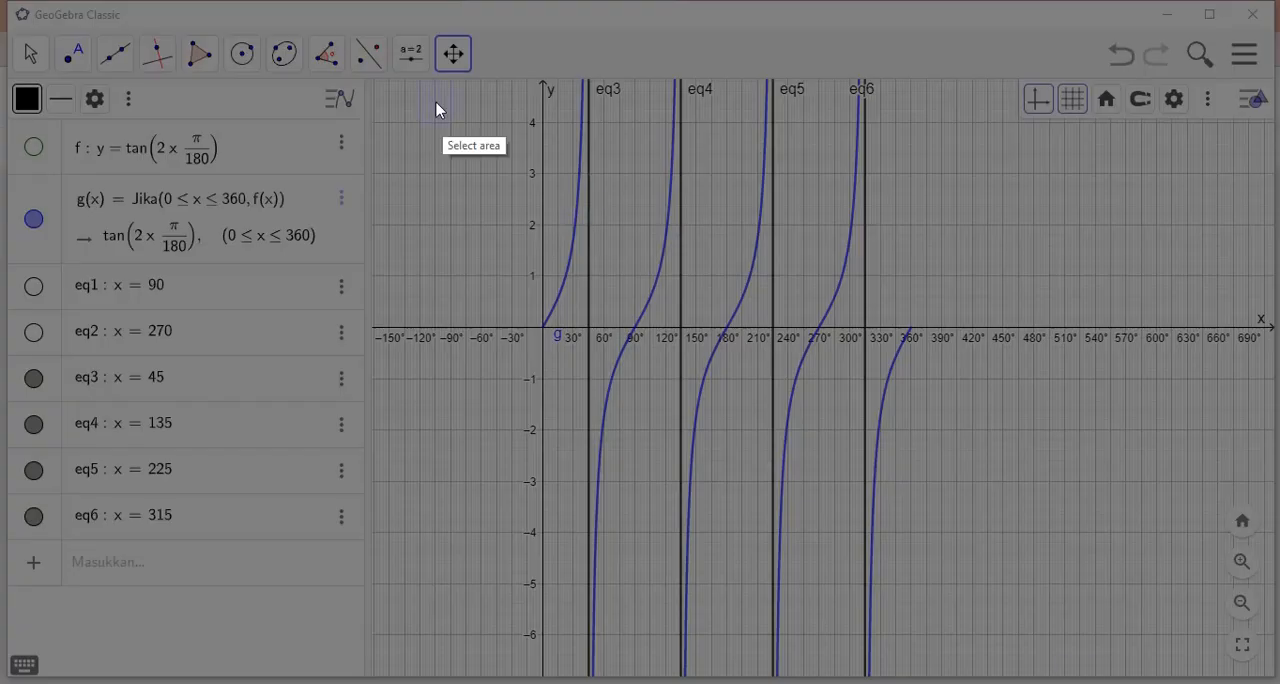
Copy a screen capture of the whole tan 2x graph area with its four asymptotes, excluding the list of equations
{"action": "mouse_move", "coordinate": [386, 84]}
{"action": "left_mouse_down"}
{"action": "mouse_move", "coordinate": [837, 118]}
{"action": "mouse_move", "coordinate": [932, 174]}
{"action": "mouse_move", "coordinate": [972, 466]}
{"action": "mouse_move", "coordinate": [1032, 654]}
{"action": "left_mouse_up"}
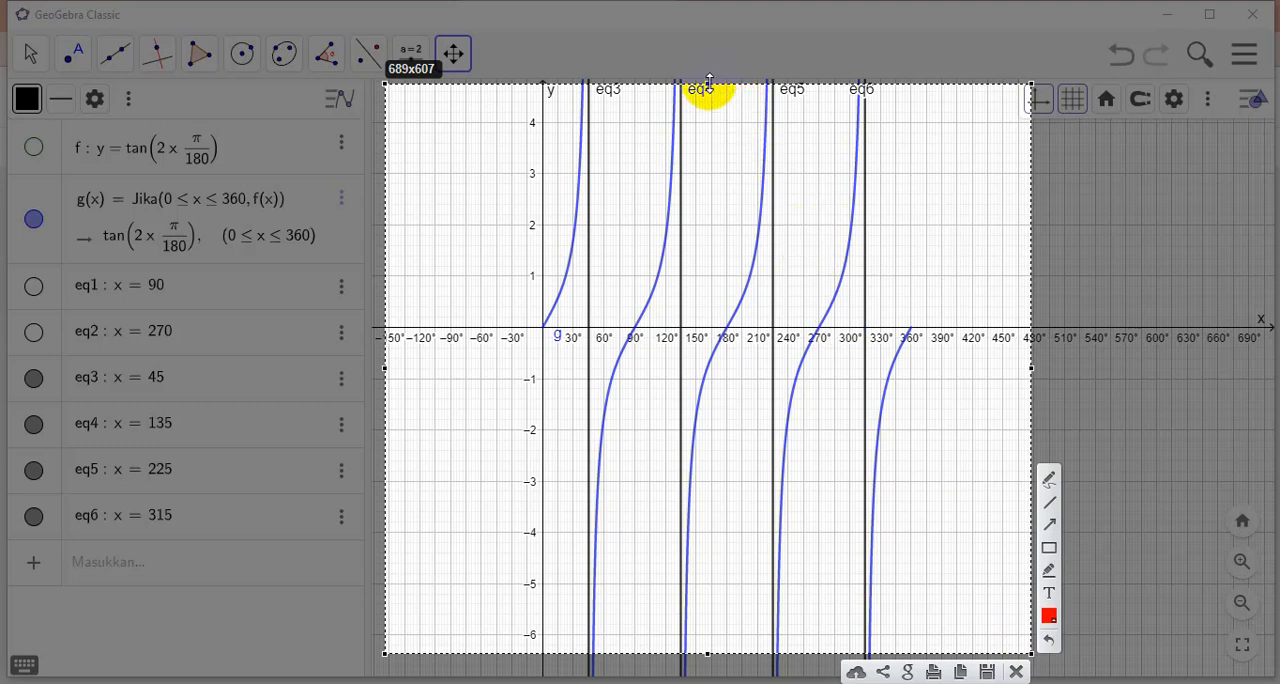
{"action": "left_click_drag", "start_coordinate": [708, 82], "coordinate": [708, 71]}
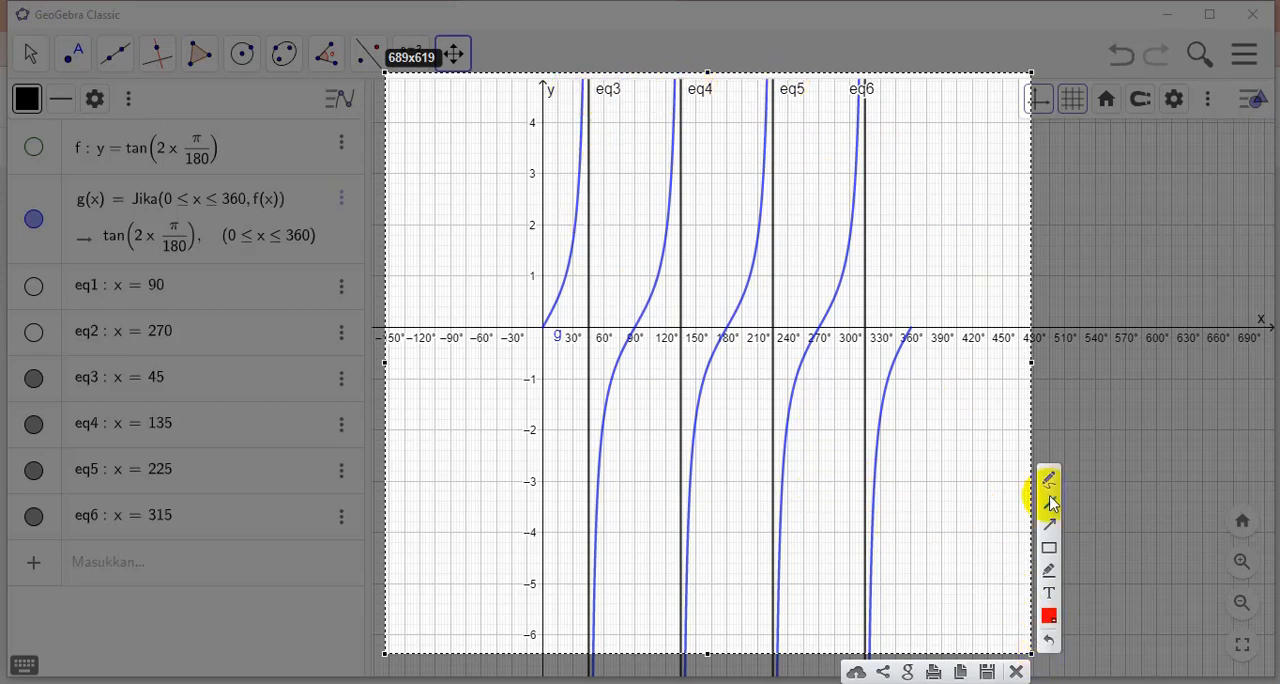
{"action": "left_click_drag", "start_coordinate": [1029, 362], "coordinate": [1276, 356]}
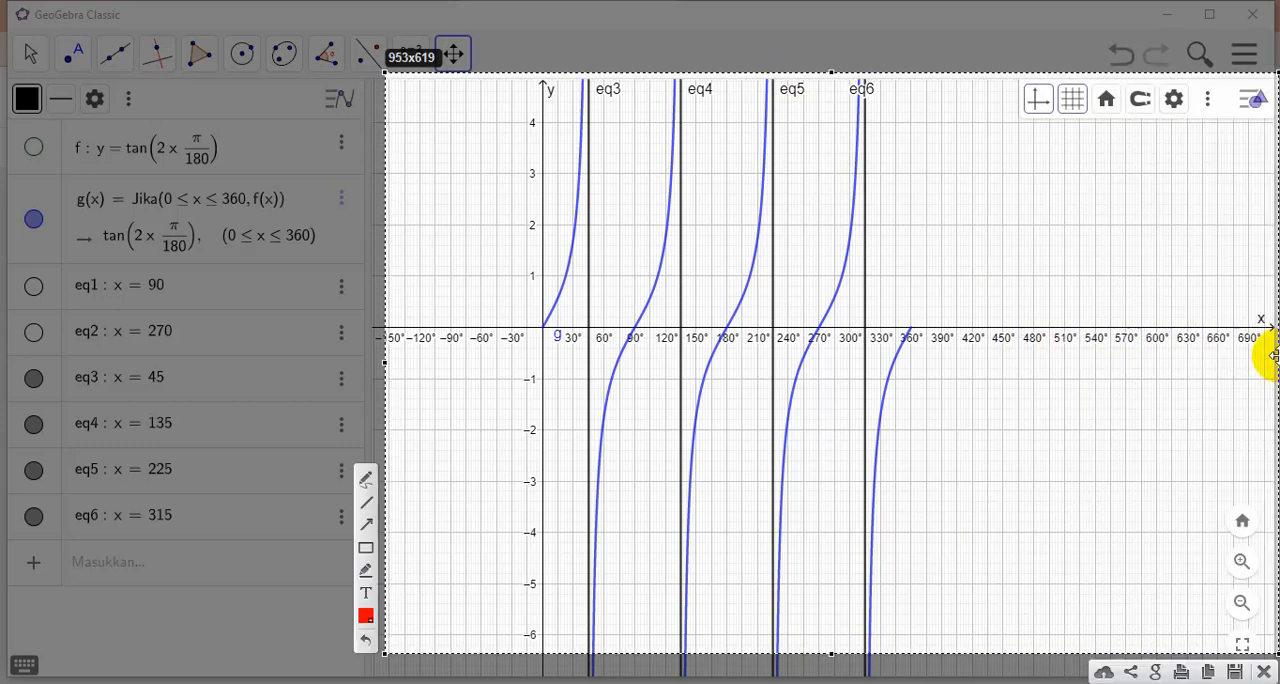
{"action": "left_click", "coordinate": [1207, 672]}
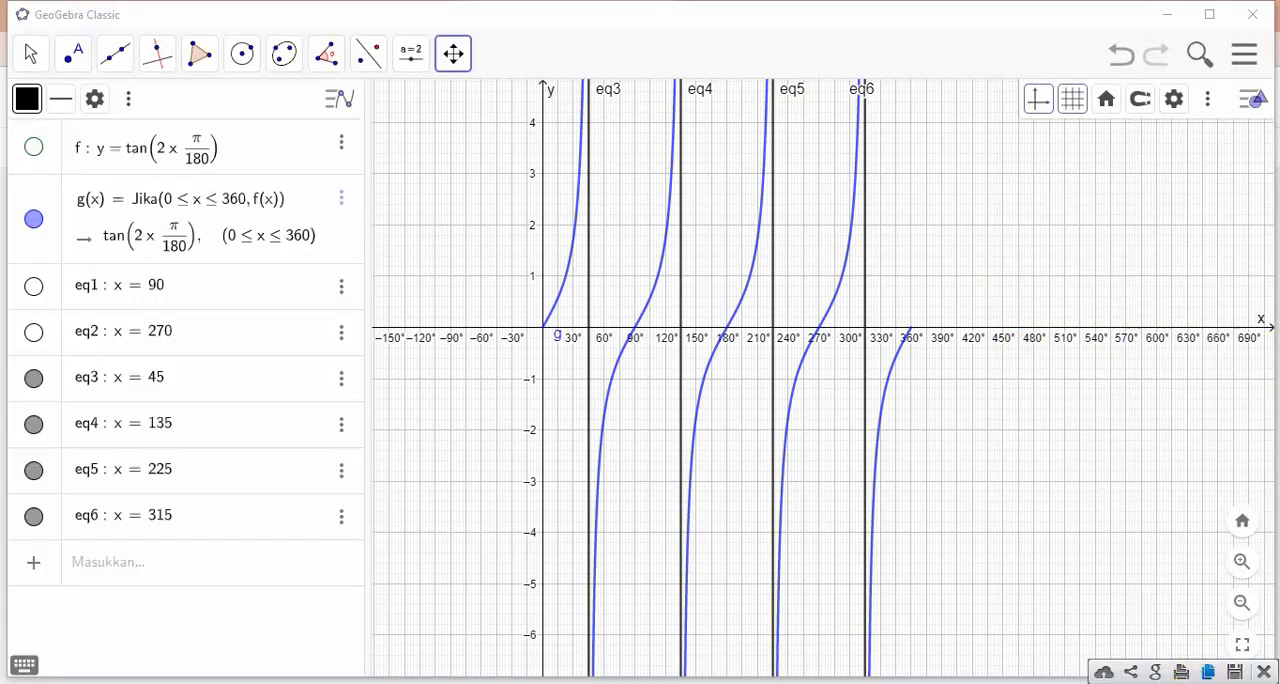
Switch to the Jamboard, add an eleventh frame, and paste the captured tan 2x graph
{"action": "mouse_move", "coordinate": [394, 683]}
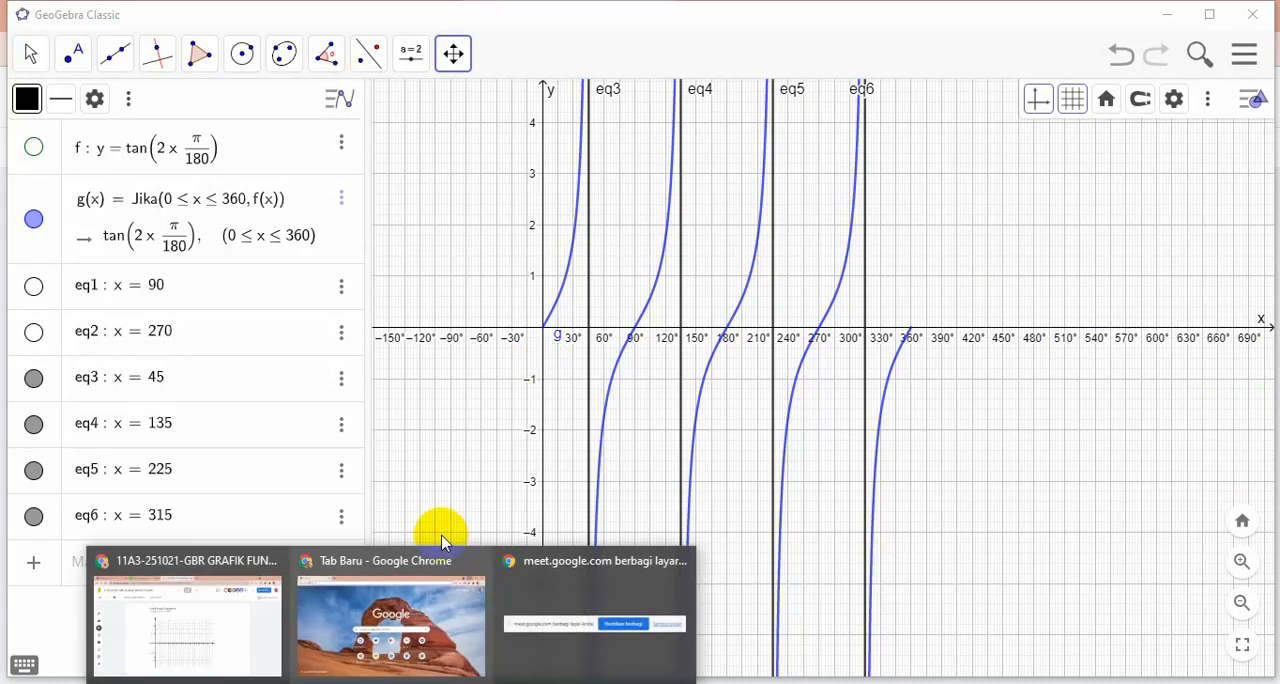
{"action": "left_click", "coordinate": [240, 612]}
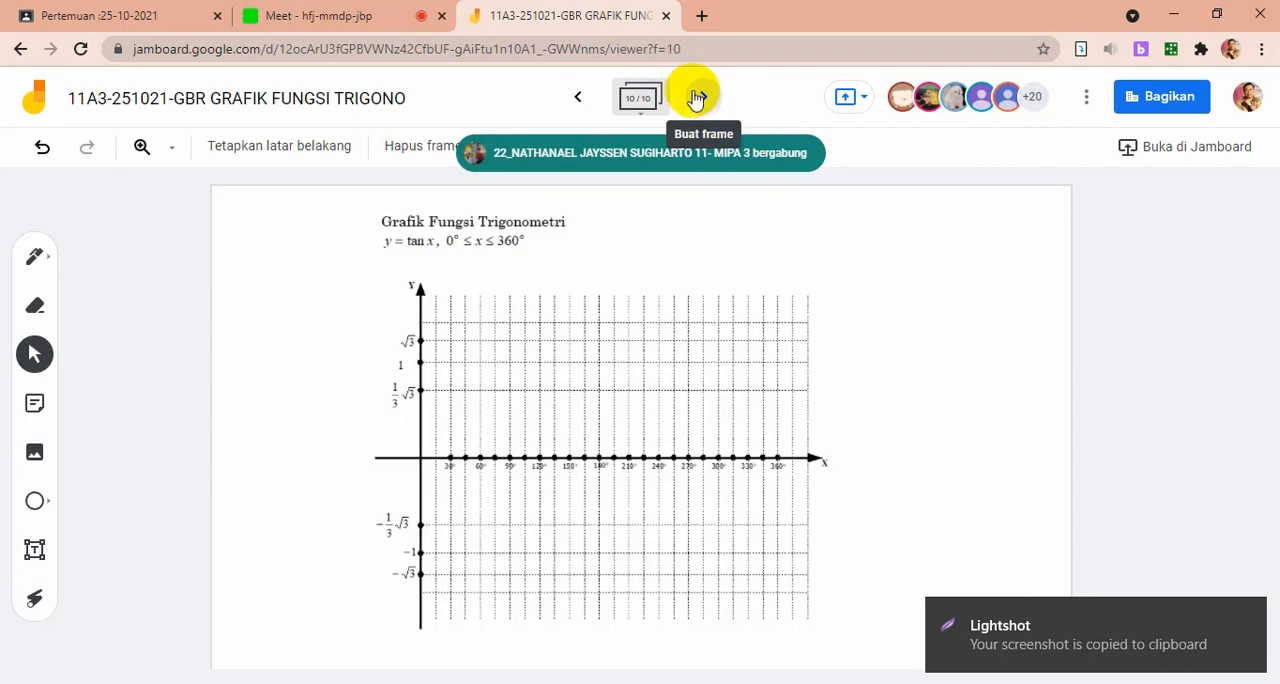
{"action": "left_click", "coordinate": [700, 98]}
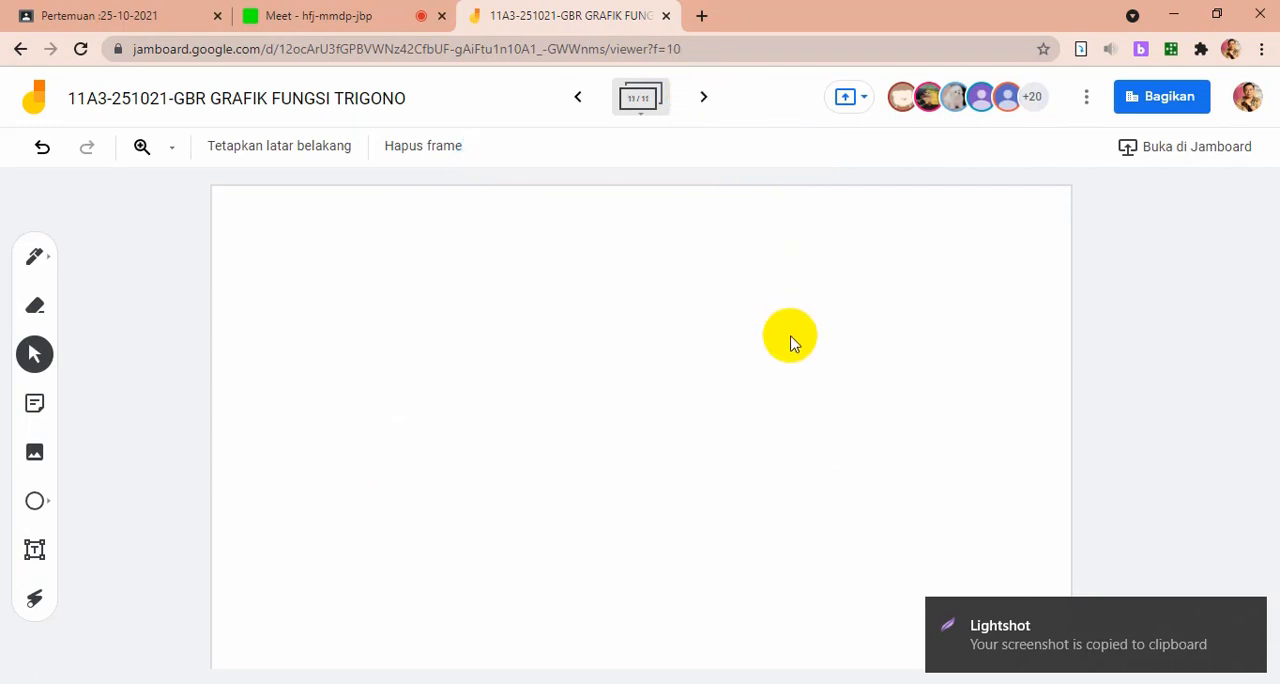
{"action": "key", "text": "ctrl+v"}
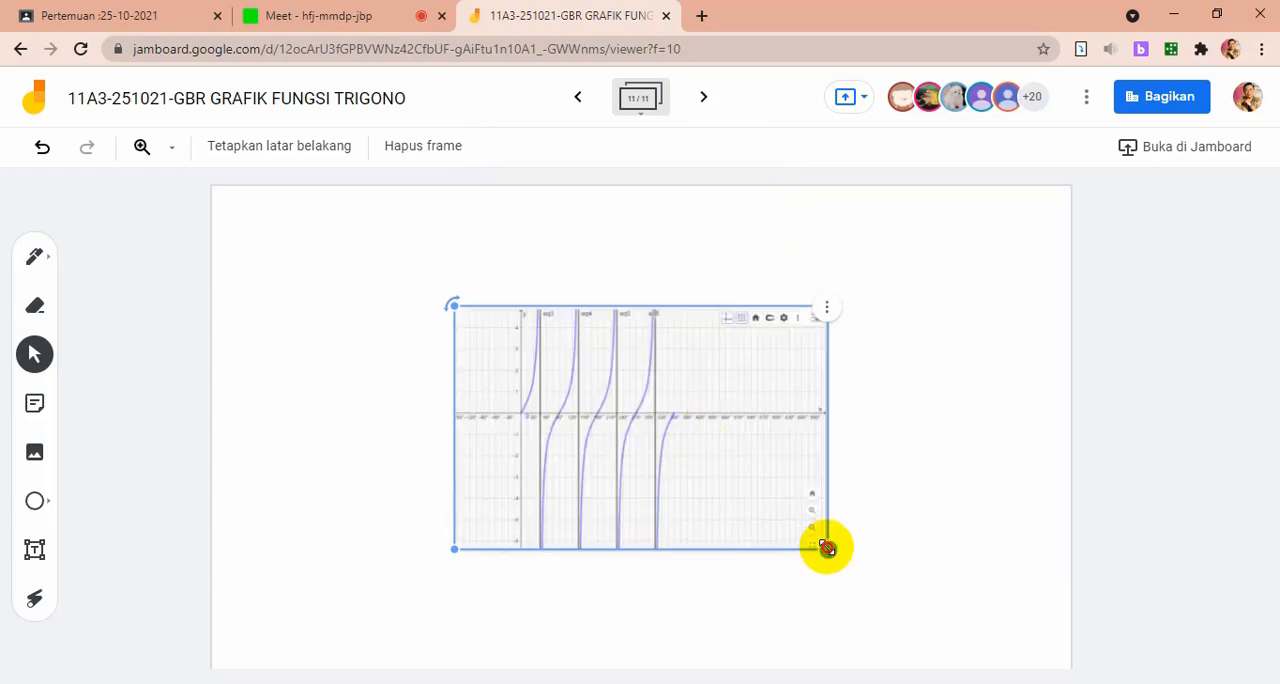
Enlarge the pasted graph and place it against the frame's lower edge, leaving space above and to the right for notes
{"action": "left_click_drag", "start_coordinate": [826, 547], "coordinate": [993, 654]}
{"action": "left_click_drag", "start_coordinate": [680, 495], "coordinate": [503, 490]}
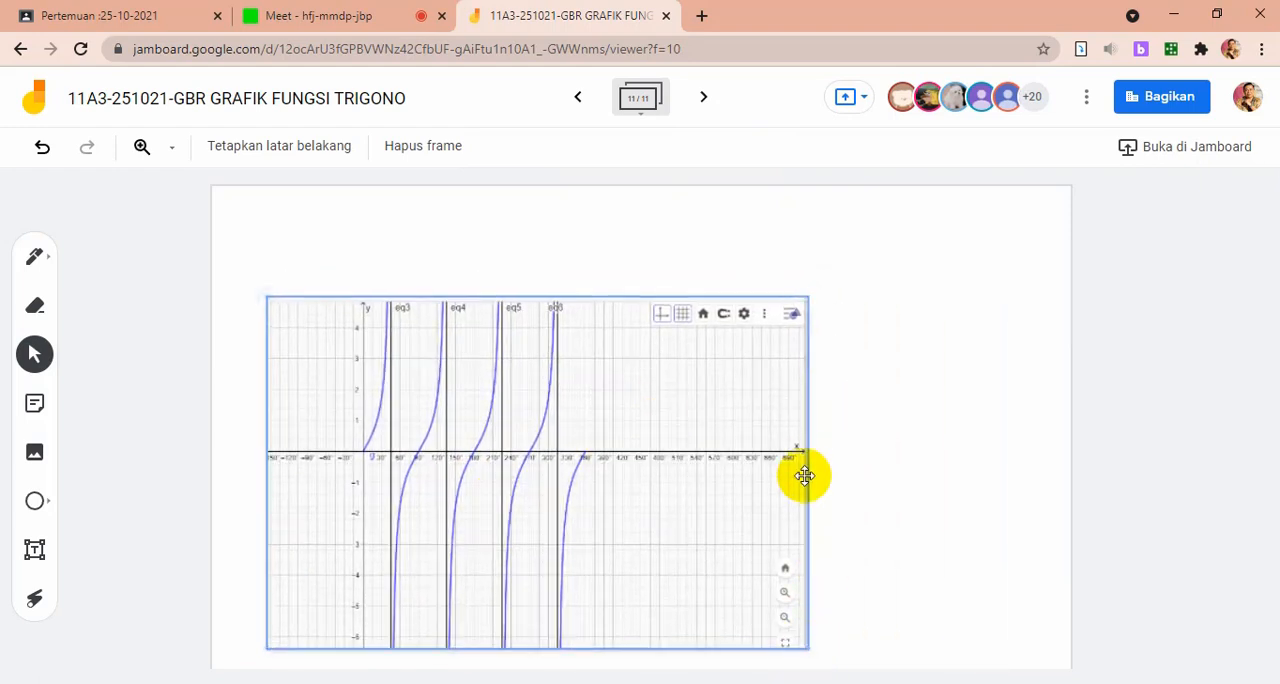
{"action": "left_click_drag", "start_coordinate": [733, 537], "coordinate": [728, 463]}
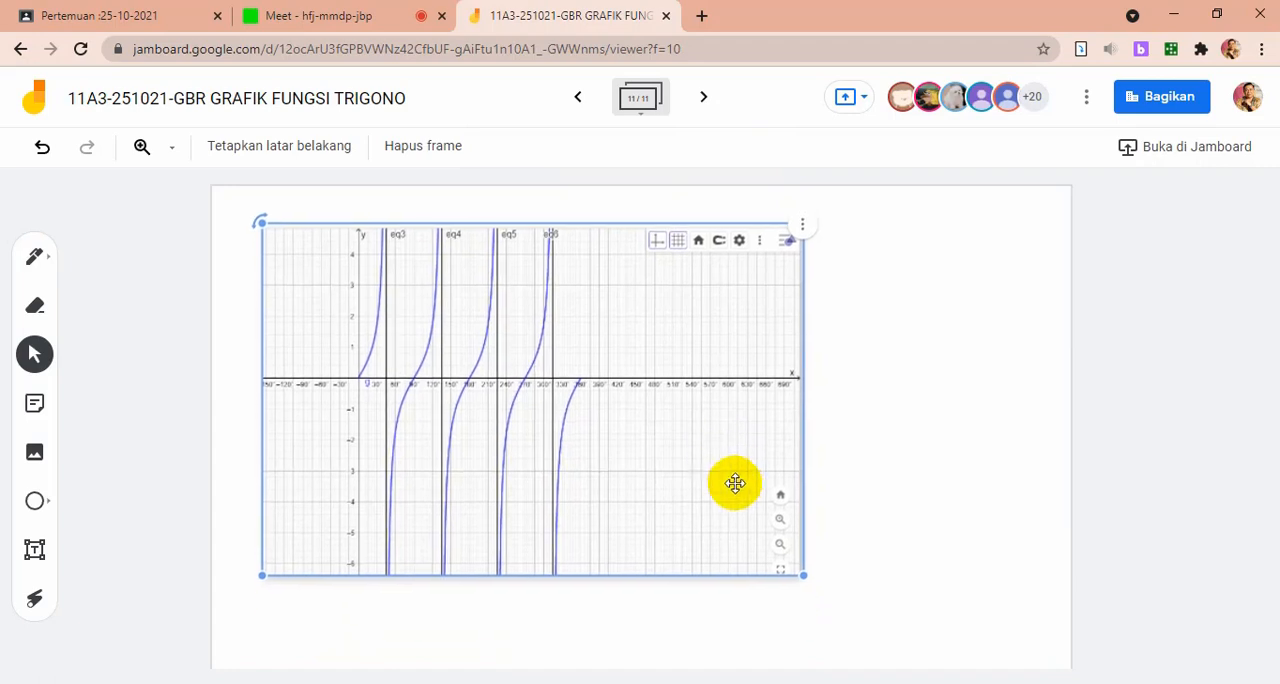
{"action": "left_click_drag", "start_coordinate": [808, 573], "coordinate": [972, 656]}
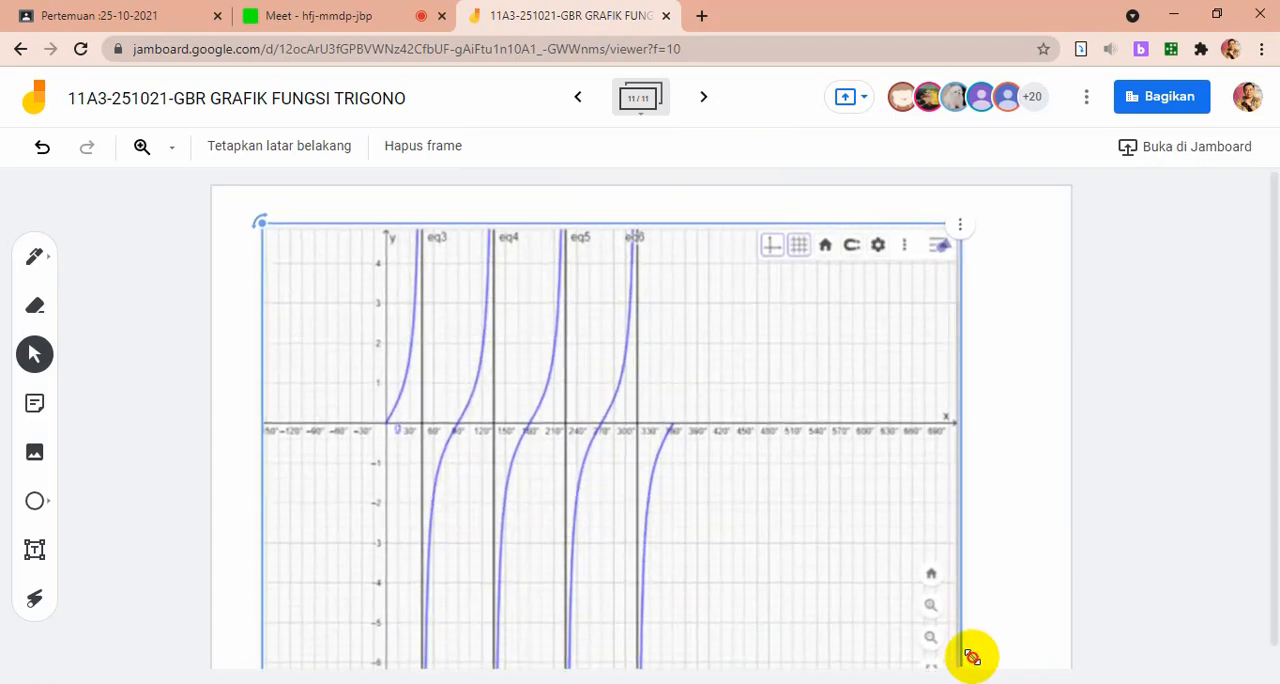
{"action": "left_click_drag", "start_coordinate": [781, 484], "coordinate": [766, 400]}
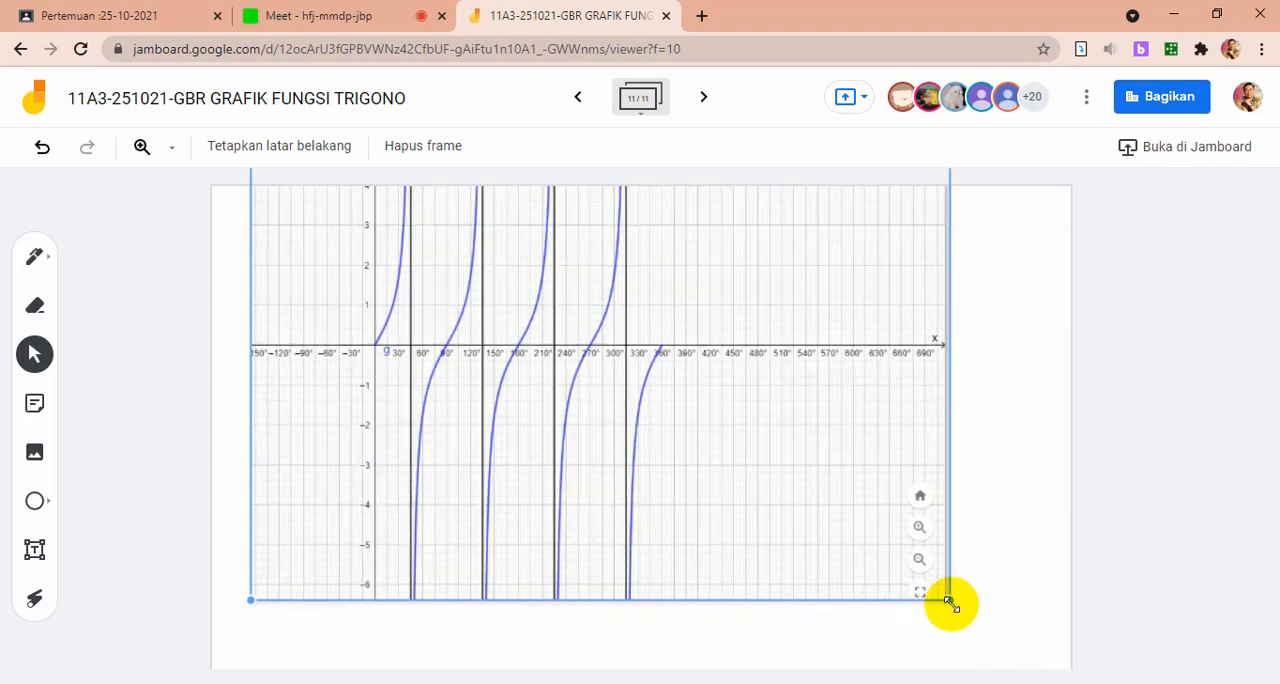
{"action": "left_click_drag", "start_coordinate": [950, 602], "coordinate": [903, 569]}
{"action": "left_click_drag", "start_coordinate": [808, 466], "coordinate": [829, 552]}
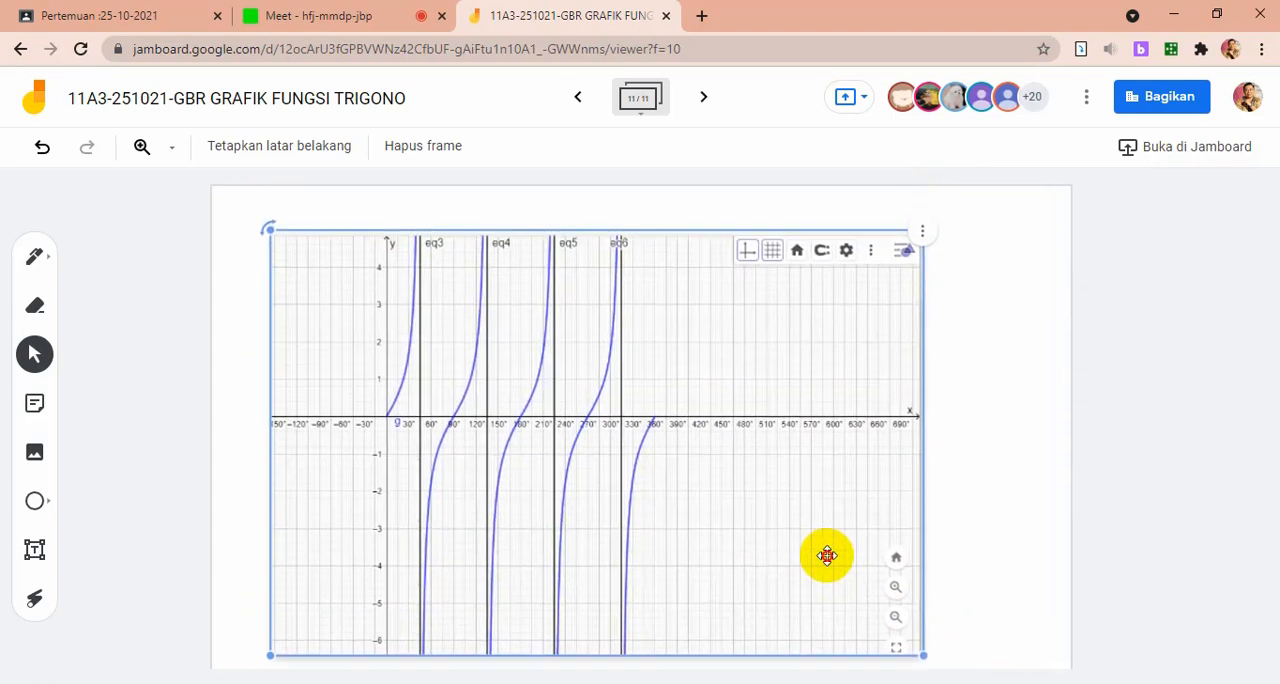
Handwrite y = tan 2x, 0° ≤ x ≤ 360° in red pen above the graph
{"action": "left_click", "coordinate": [50, 264]}
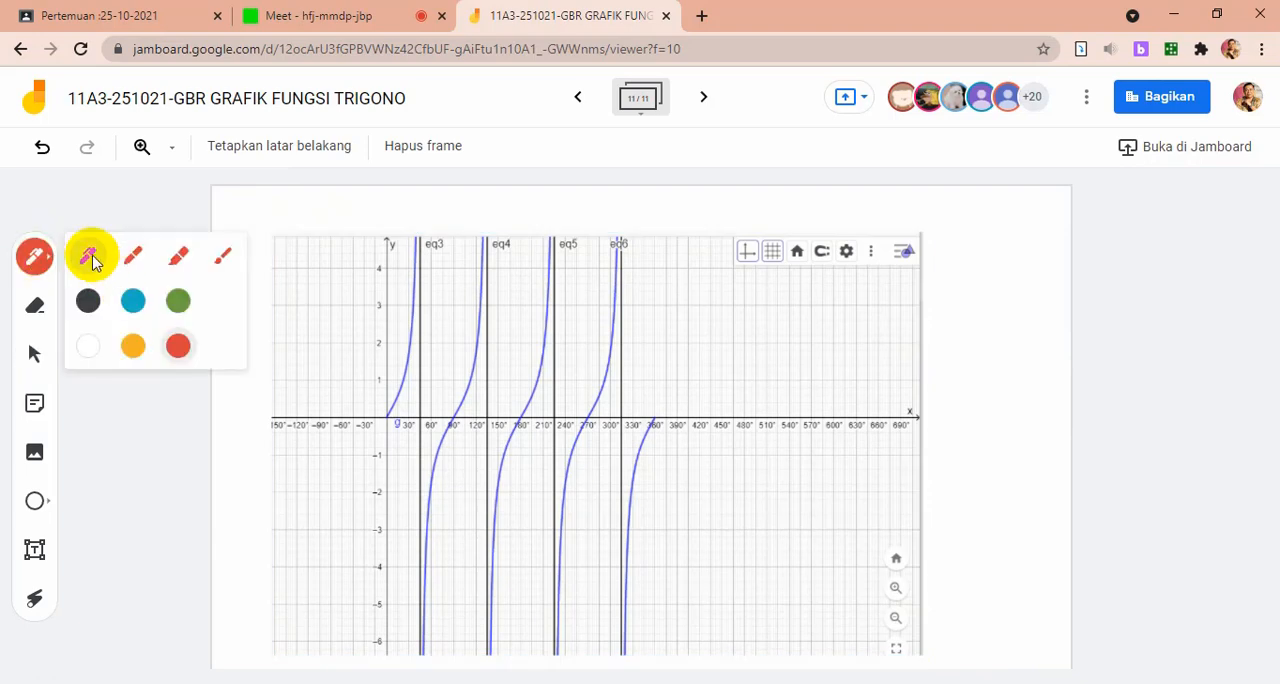
{"action": "left_click", "coordinate": [116, 181]}
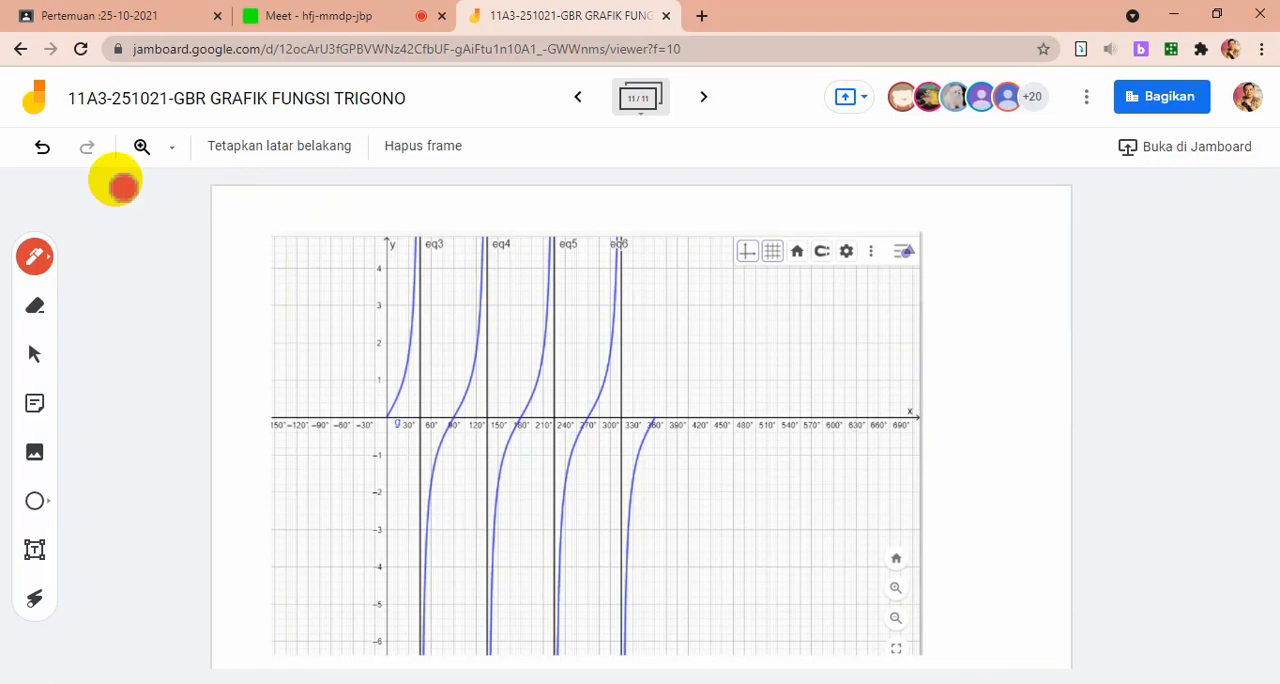
{"action": "mouse_move", "coordinate": [448, 202]}
{"action": "left_mouse_down"}
{"action": "mouse_move", "coordinate": [451, 227]}
{"action": "mouse_move", "coordinate": [480, 211]}
{"action": "mouse_move", "coordinate": [578, 209]}
{"action": "left_mouse_up"}
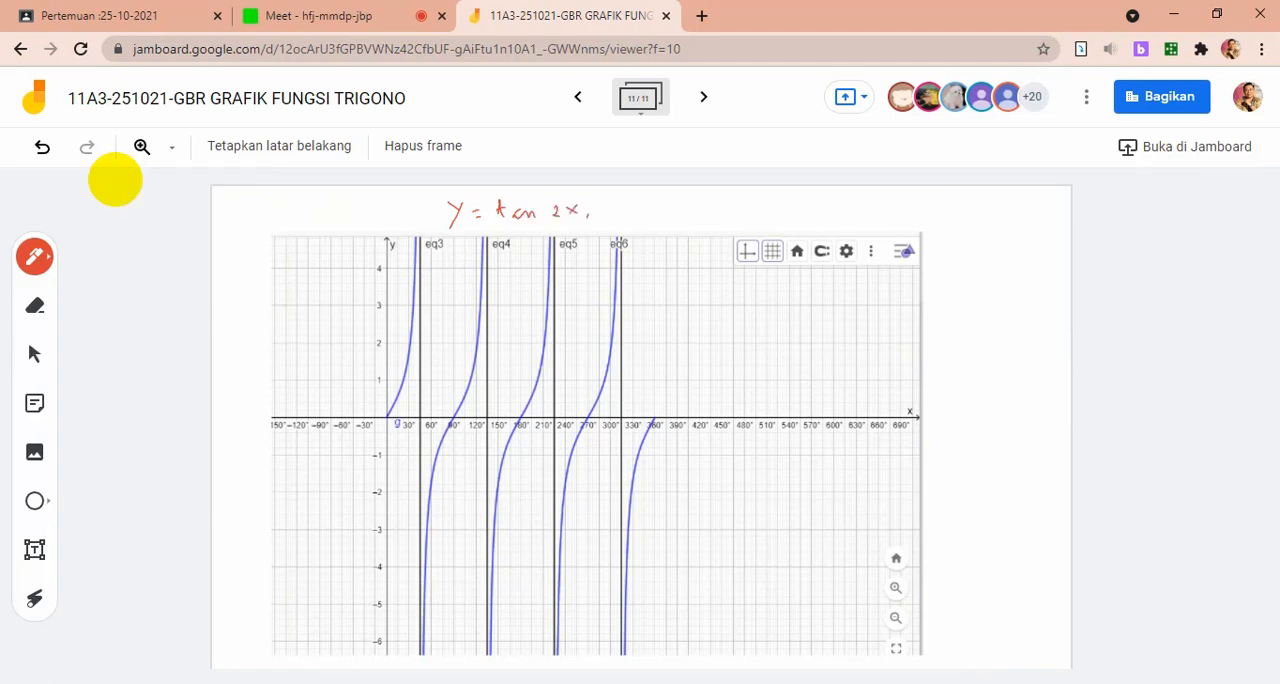
{"action": "left_click_drag", "start_coordinate": [659, 203], "coordinate": [668, 211]}
{"action": "mouse_move", "coordinate": [668, 203]}
{"action": "left_mouse_down"}
{"action": "mouse_move", "coordinate": [659, 212]}
{"action": "mouse_move", "coordinate": [688, 213]}
{"action": "left_mouse_up"}
{"action": "left_click_drag", "start_coordinate": [675, 216], "coordinate": [652, 215]}
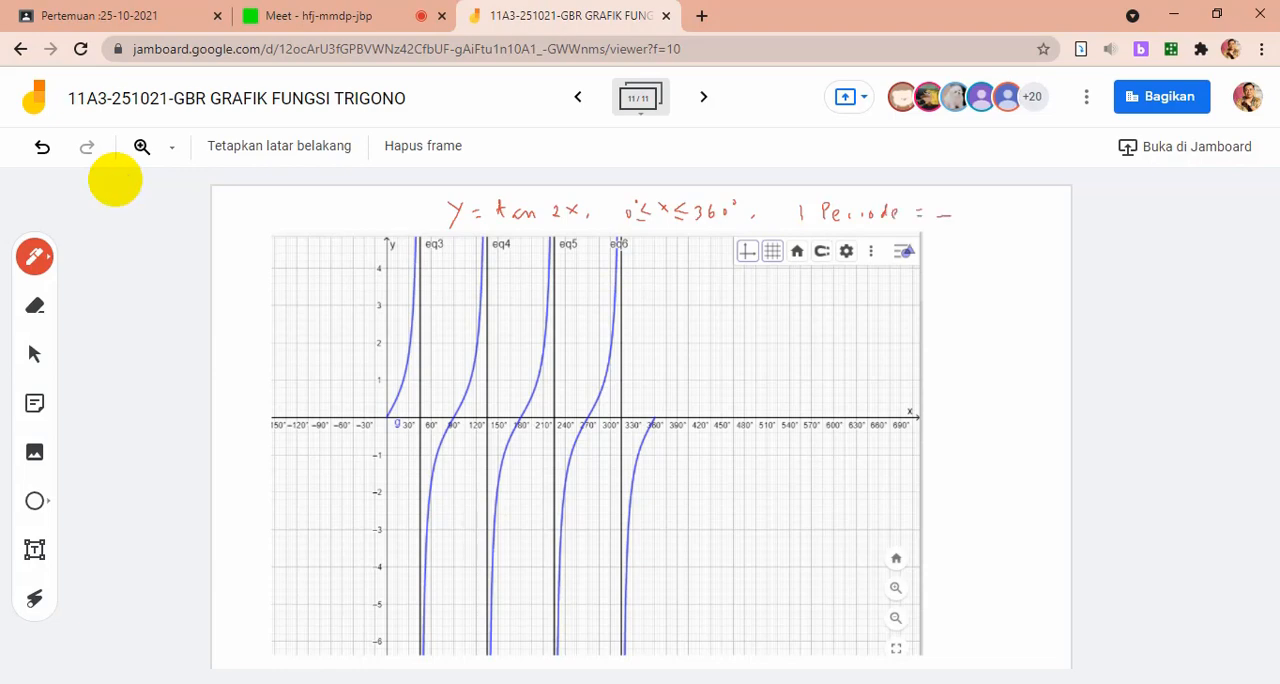
Handwrite 1 Periode = 180°/Koef x = 180/2 = 90° beside the graph, and brace three intervals between the asymptotes, labelling each 1P
{"action": "left_click_drag", "start_coordinate": [951, 216], "coordinate": [985, 213]}
{"action": "mouse_move", "coordinate": [960, 232]}
{"action": "left_mouse_down"}
{"action": "mouse_move", "coordinate": [979, 246]}
{"action": "mouse_move", "coordinate": [997, 235]}
{"action": "left_mouse_up"}
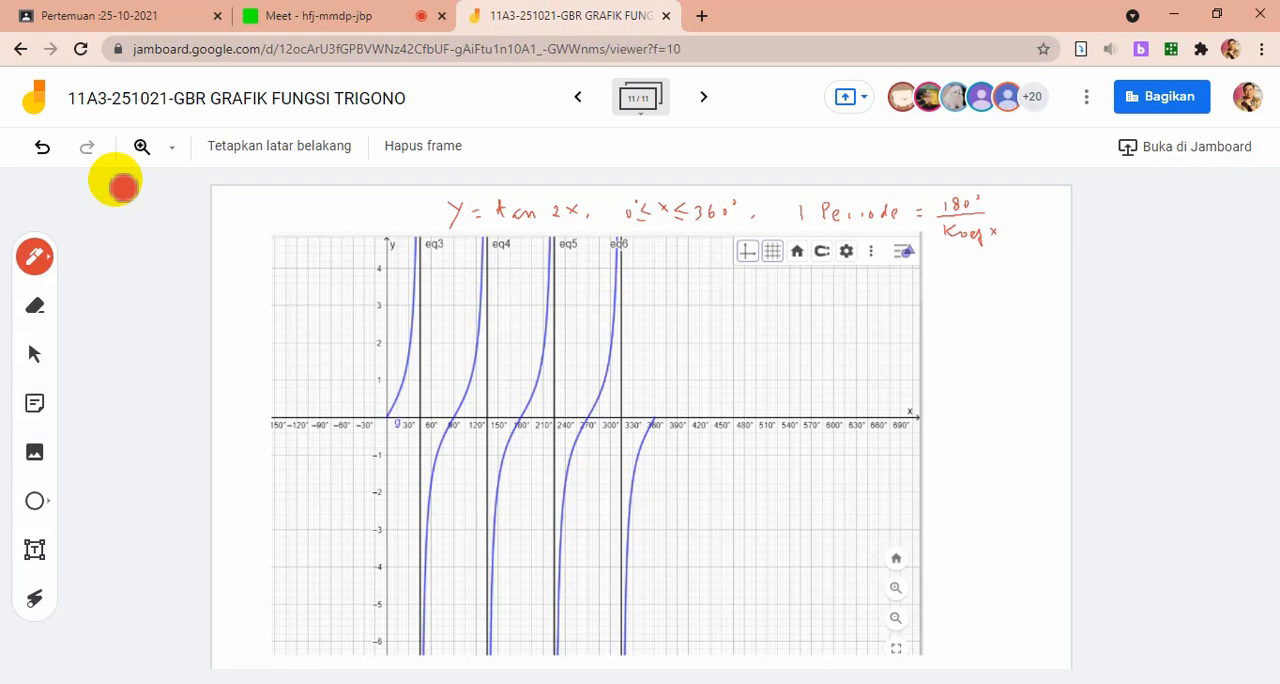
{"action": "mouse_move", "coordinate": [936, 280]}
{"action": "left_mouse_down"}
{"action": "mouse_move", "coordinate": [968, 267]}
{"action": "mouse_move", "coordinate": [982, 280]}
{"action": "mouse_move", "coordinate": [947, 319]}
{"action": "left_mouse_up"}
{"action": "mouse_move", "coordinate": [940, 326]}
{"action": "left_mouse_down"}
{"action": "mouse_move", "coordinate": [964, 331]}
{"action": "mouse_move", "coordinate": [990, 313]}
{"action": "left_mouse_up"}
{"action": "left_click_drag", "start_coordinate": [425, 456], "coordinate": [547, 479]}
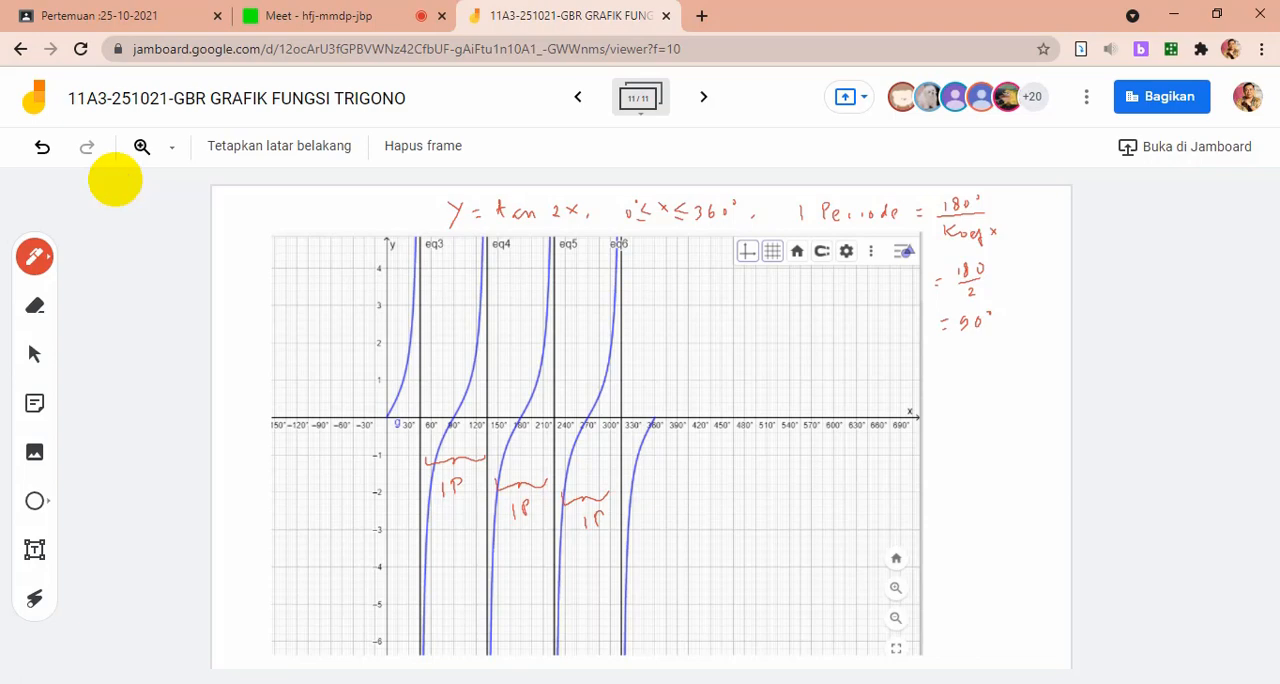
{"action": "left_click", "coordinate": [115, 180]}
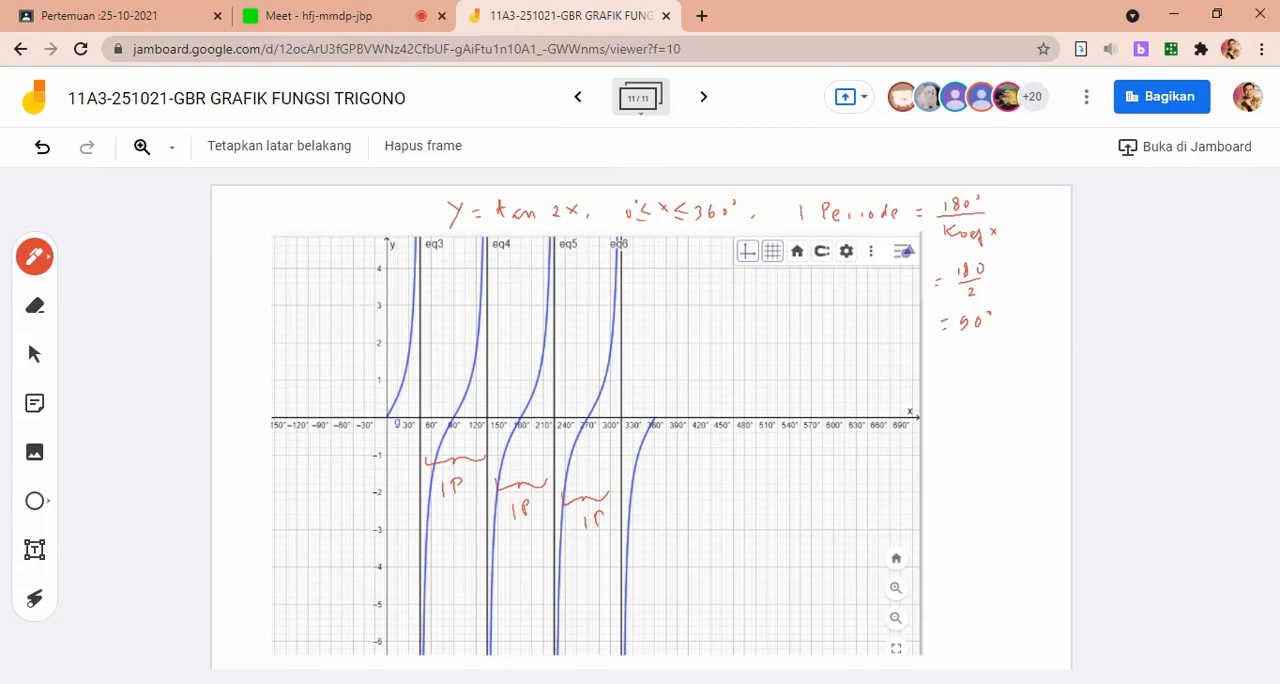
Switch to GeoGebra and change function f to y = sec(x π/180), removing the coefficient 2
{"action": "key", "text": "alt+Tab"}
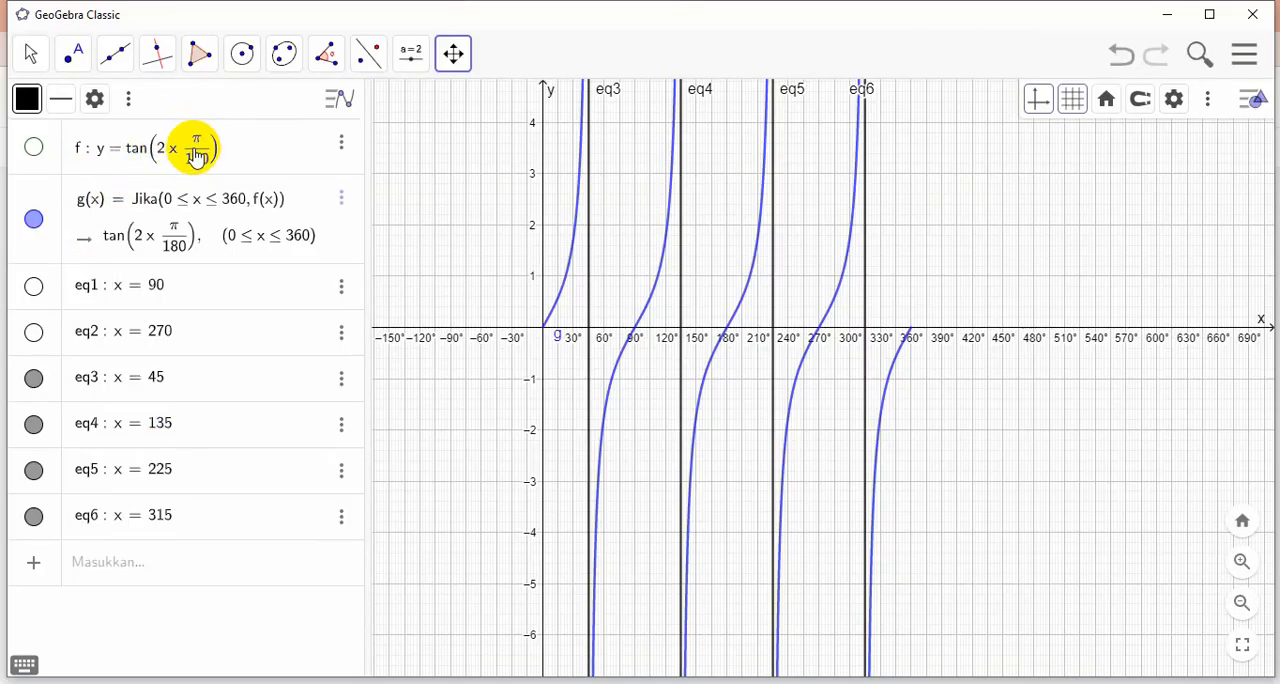
{"action": "left_click", "coordinate": [145, 150]}
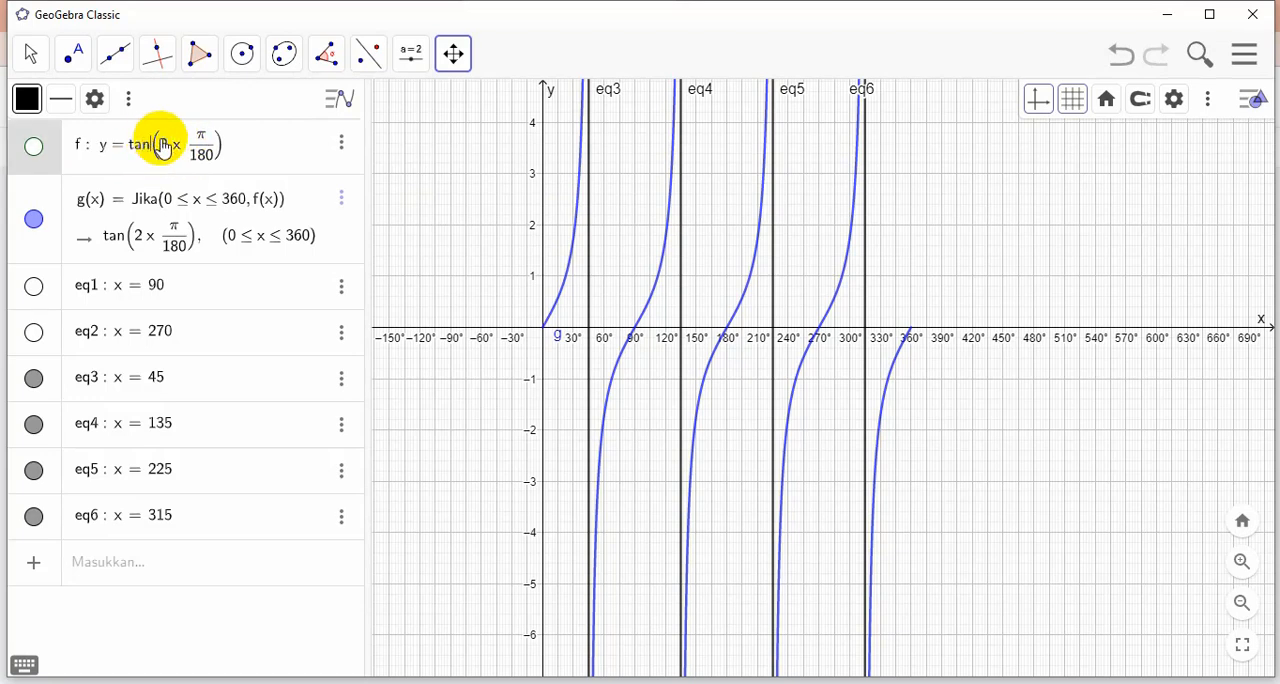
{"action": "key", "text": "BackSpace"}
{"action": "key", "text": "BackSpace"}
{"action": "key", "text": "BackSpace"}
{"action": "type", "text": "sec"}
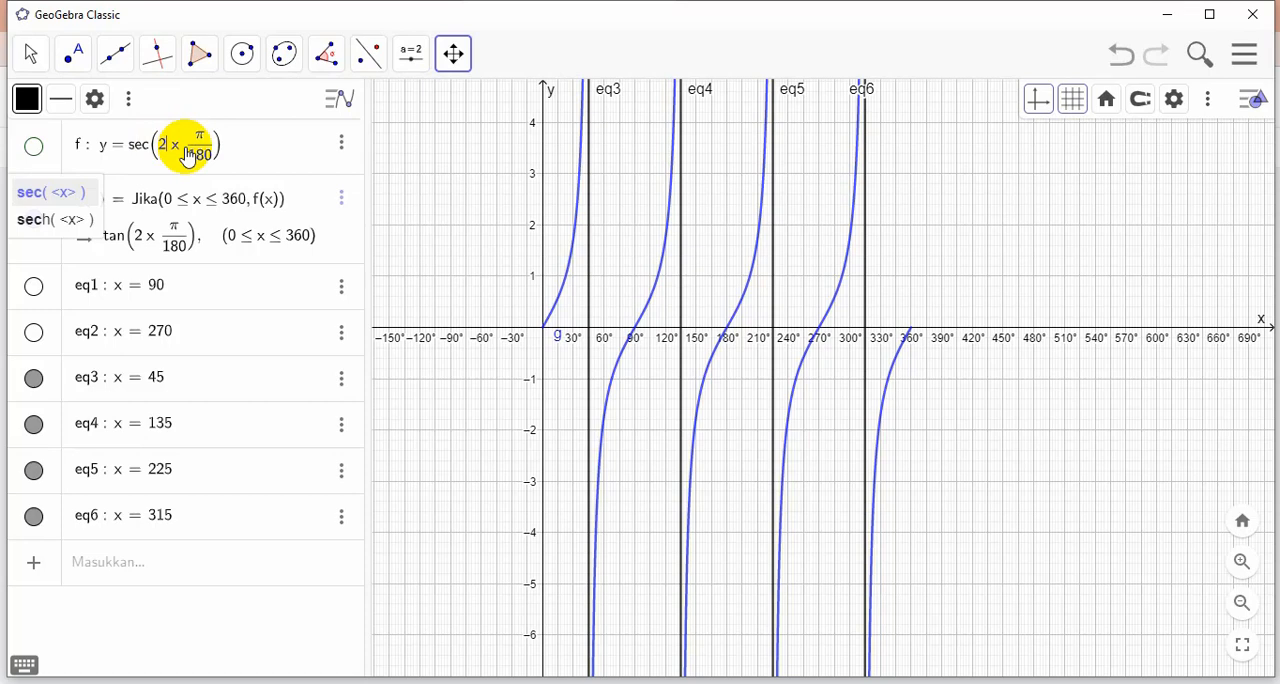
{"action": "key", "text": "Right"}
{"action": "key", "text": "Right"}
{"action": "key", "text": "BackSpace"}
{"action": "key", "text": "Return"}
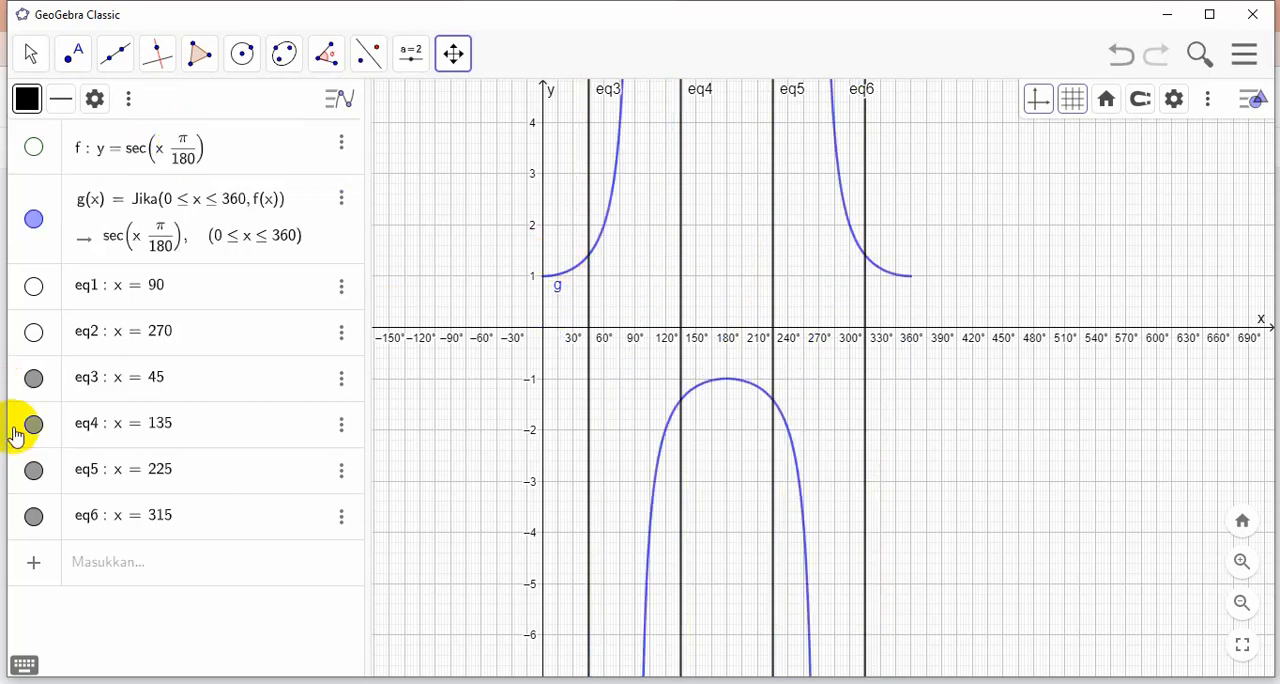
Hide the four vertical asymptote lines x = 45, x = 135, x = 225 and x = 315
{"action": "left_click", "coordinate": [33, 378]}
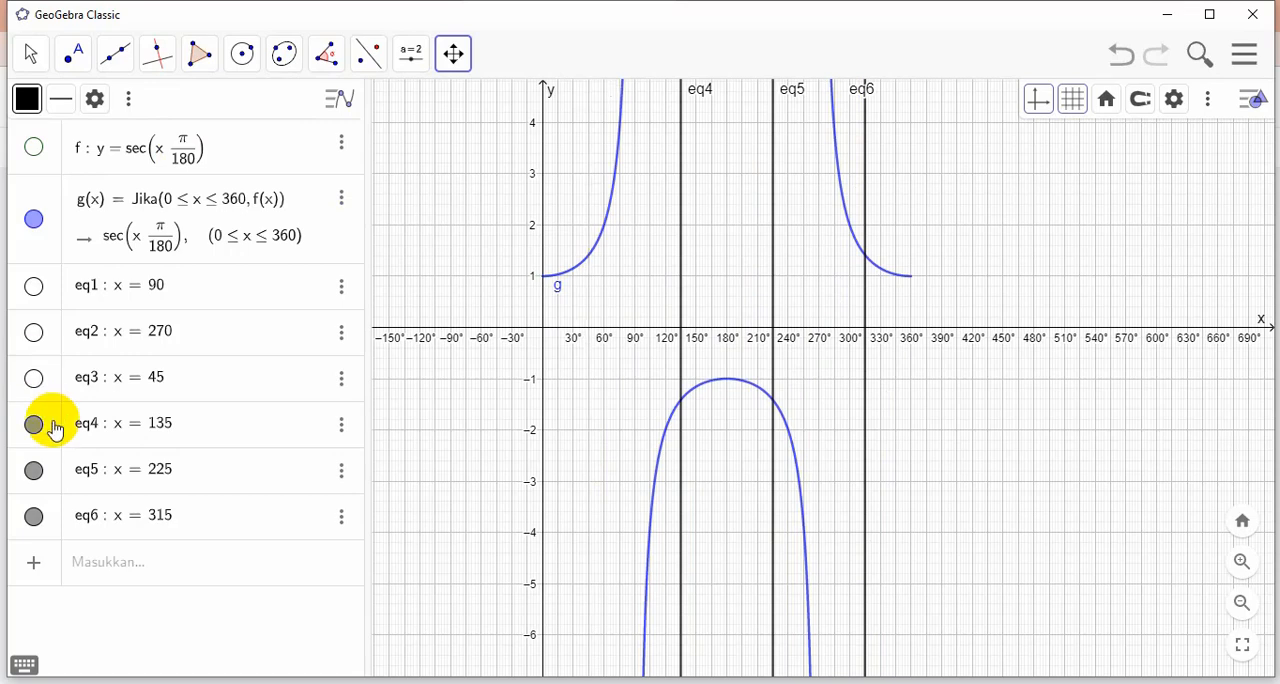
{"action": "left_click", "coordinate": [33, 424]}
{"action": "left_click", "coordinate": [33, 470]}
{"action": "left_click", "coordinate": [33, 516]}
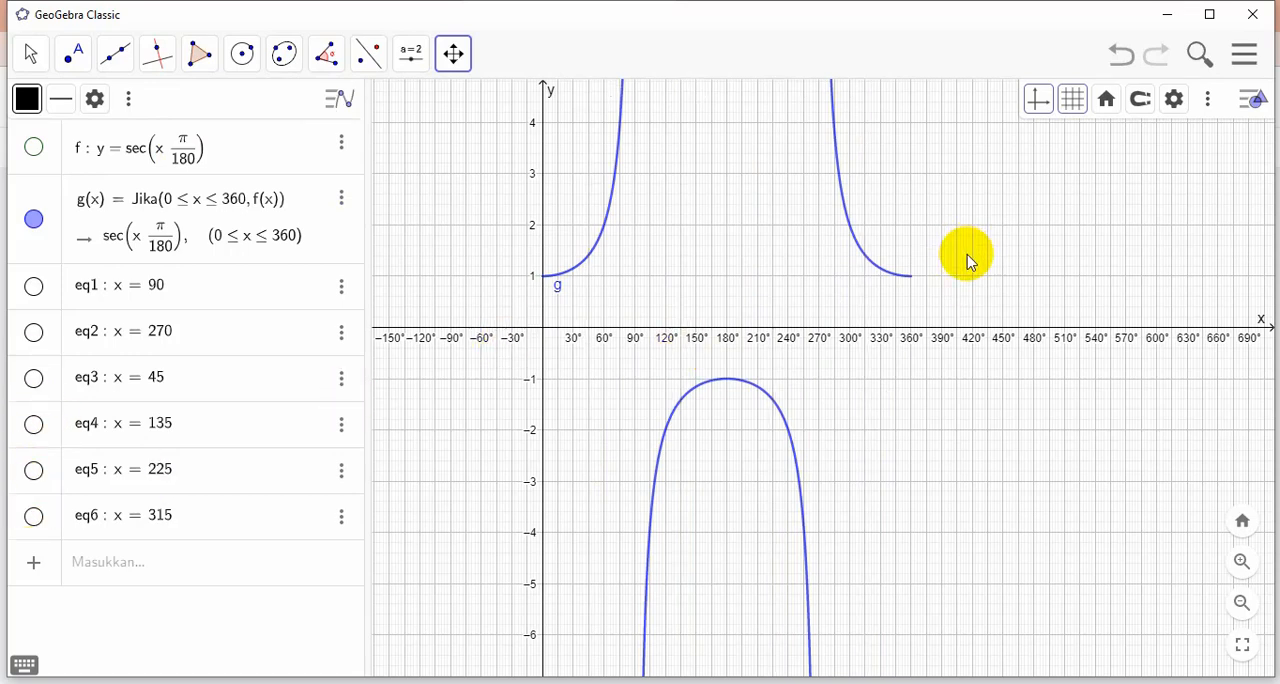
Frame the secant curve in the graphics view and copy a screen capture of the graph area to the clipboard
{"action": "scroll", "coordinate": [966, 258], "scroll_direction": "down", "scroll_amount": 1}
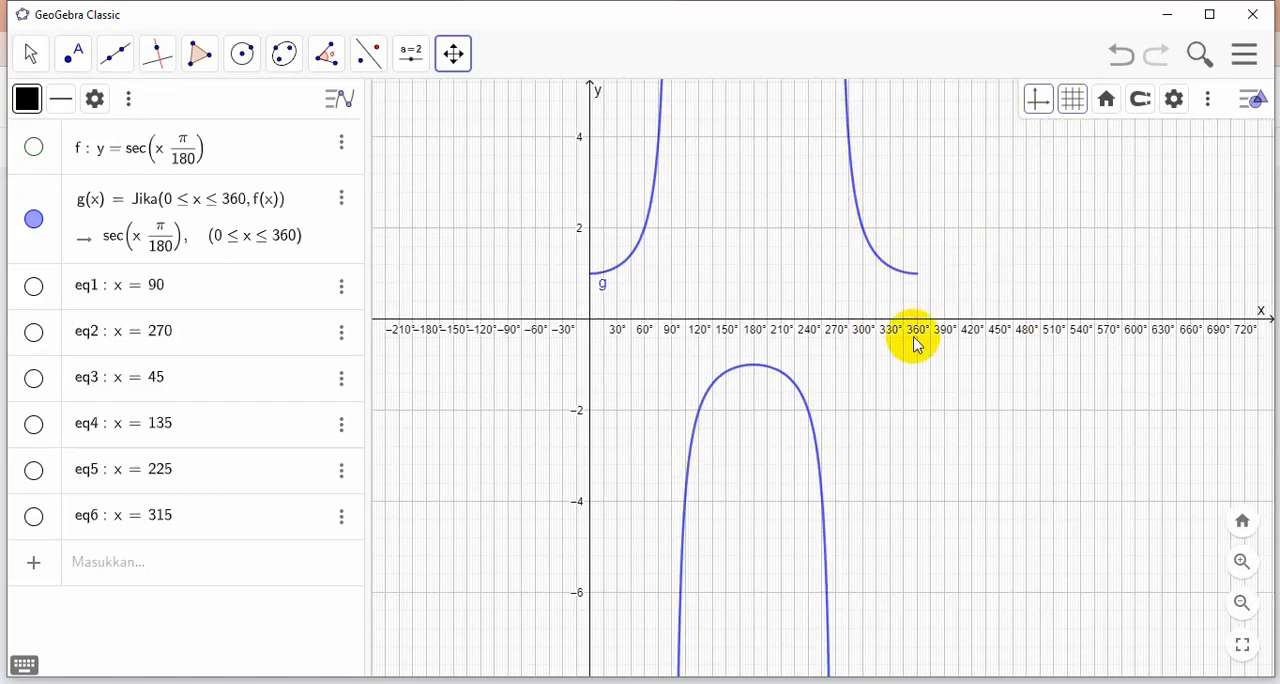
{"action": "scroll", "coordinate": [914, 337], "scroll_direction": "up", "scroll_amount": 1}
{"action": "scroll", "coordinate": [956, 247], "scroll_direction": "down", "scroll_amount": 2}
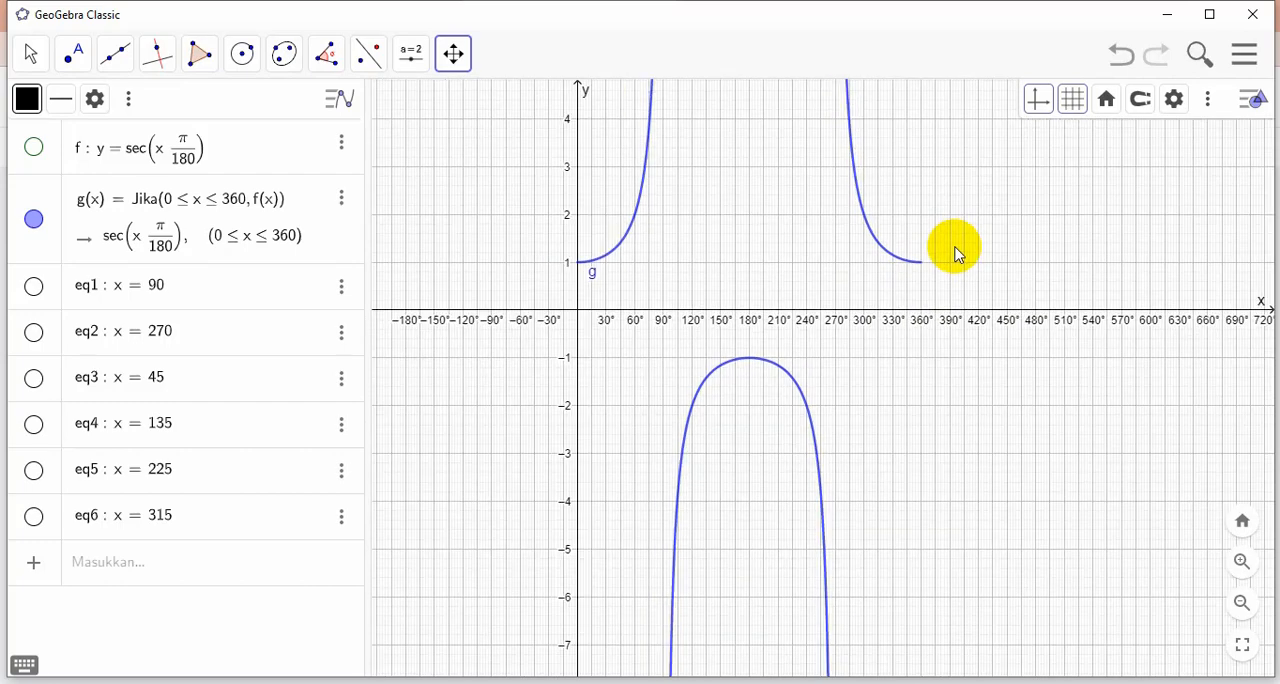
{"action": "scroll", "coordinate": [956, 247], "scroll_direction": "up", "scroll_amount": 1}
{"action": "mouse_move", "coordinate": [967, 244]}
{"action": "left_mouse_down"}
{"action": "mouse_move", "coordinate": [974, 292]}
{"action": "mouse_move", "coordinate": [971, 258]}
{"action": "left_mouse_up"}
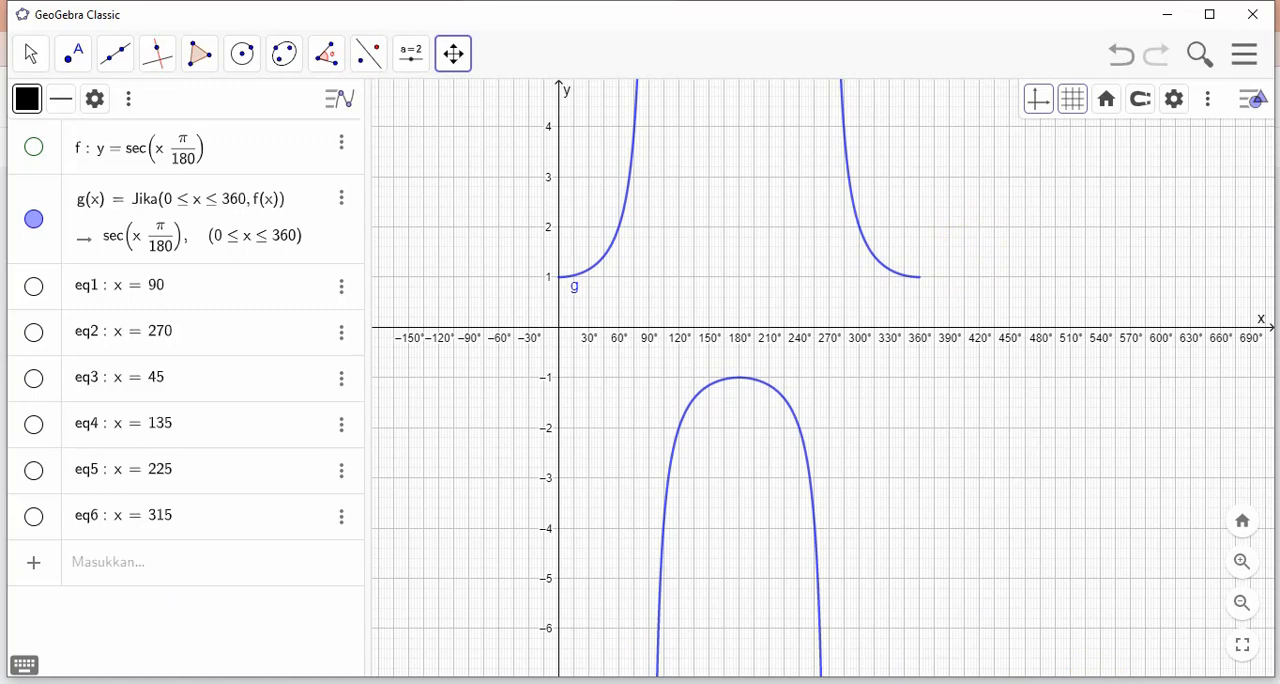
{"action": "key", "text": "Print"}
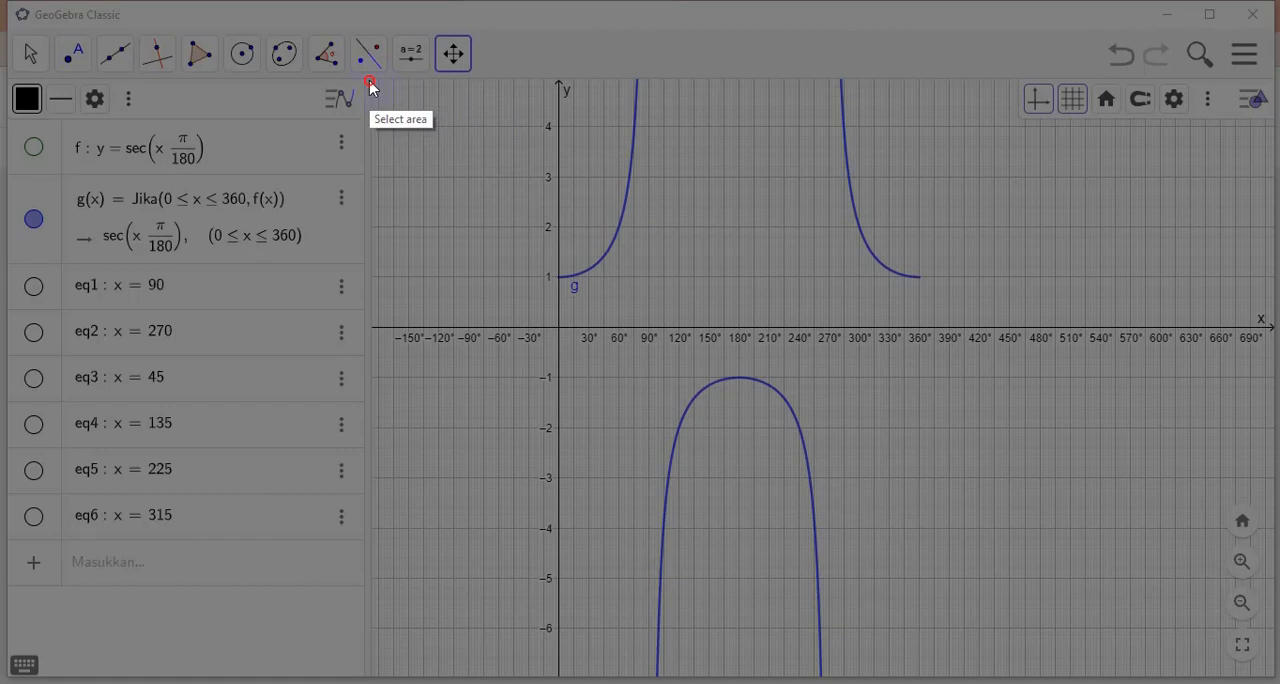
{"action": "mouse_move", "coordinate": [369, 81]}
{"action": "left_mouse_down"}
{"action": "mouse_move", "coordinate": [582, 86]}
{"action": "mouse_move", "coordinate": [870, 117]}
{"action": "mouse_move", "coordinate": [1212, 219]}
{"action": "mouse_move", "coordinate": [1275, 372]}
{"action": "mouse_move", "coordinate": [900, 680]}
{"action": "mouse_move", "coordinate": [1267, 671]}
{"action": "mouse_move", "coordinate": [1273, 655]}
{"action": "left_mouse_up"}
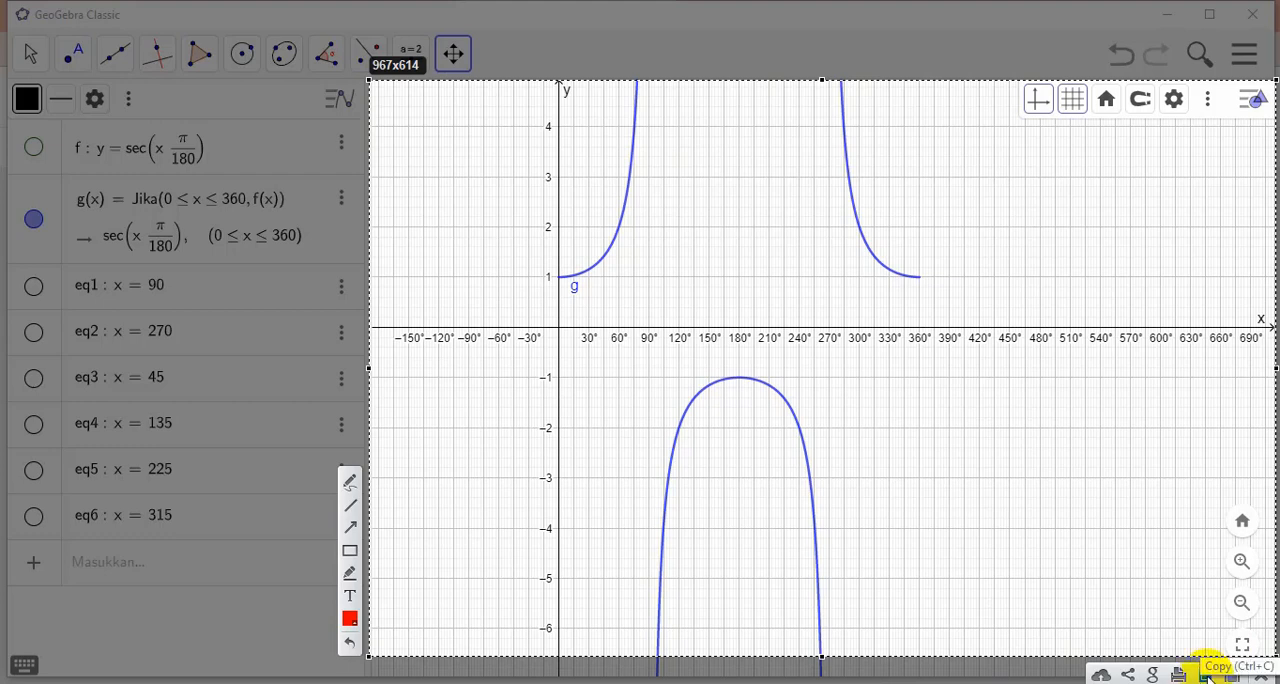
{"action": "left_click", "coordinate": [1206, 675]}
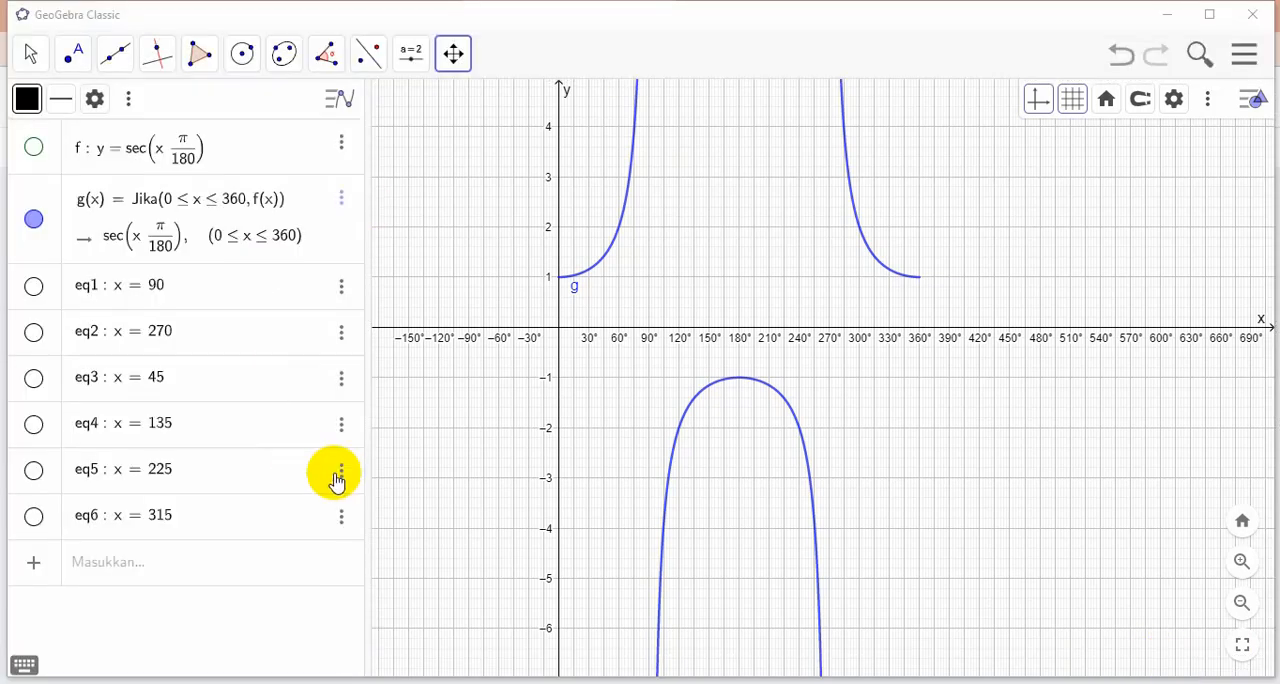
Switch to the Jamboard, add a twelfth frame, and paste the captured secant graph
{"action": "mouse_move", "coordinate": [390, 683]}
{"action": "left_click", "coordinate": [210, 628]}
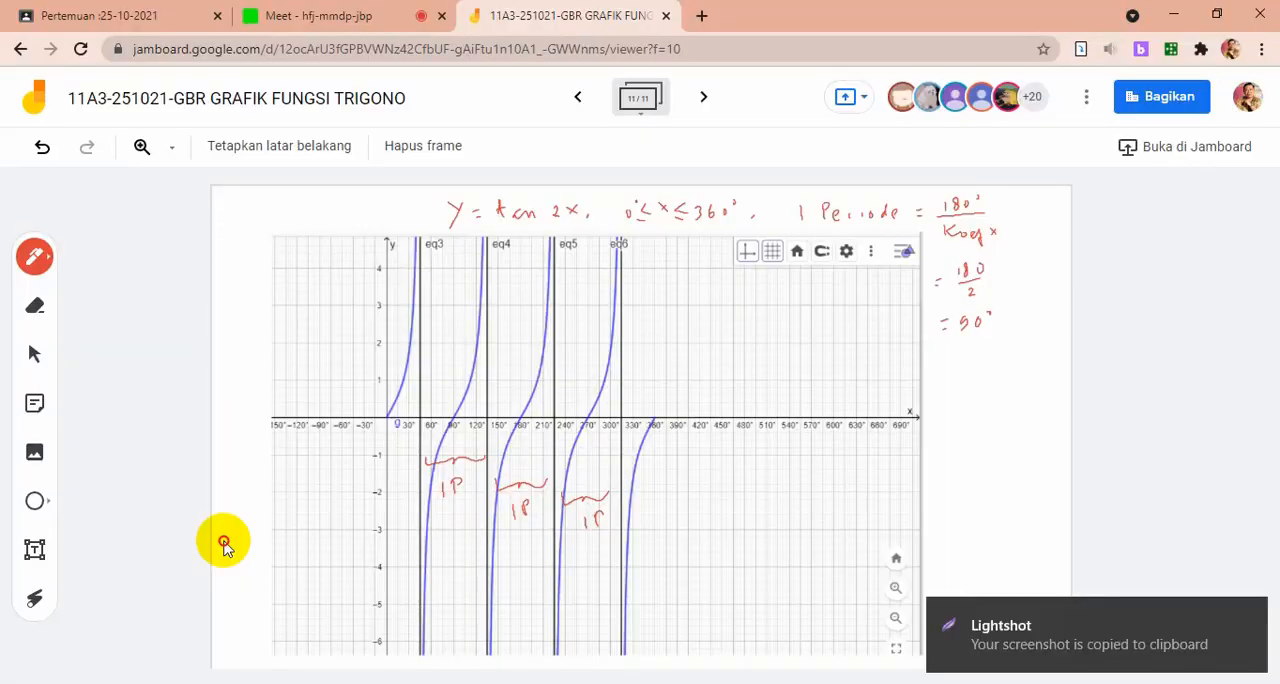
{"action": "left_click", "coordinate": [703, 100]}
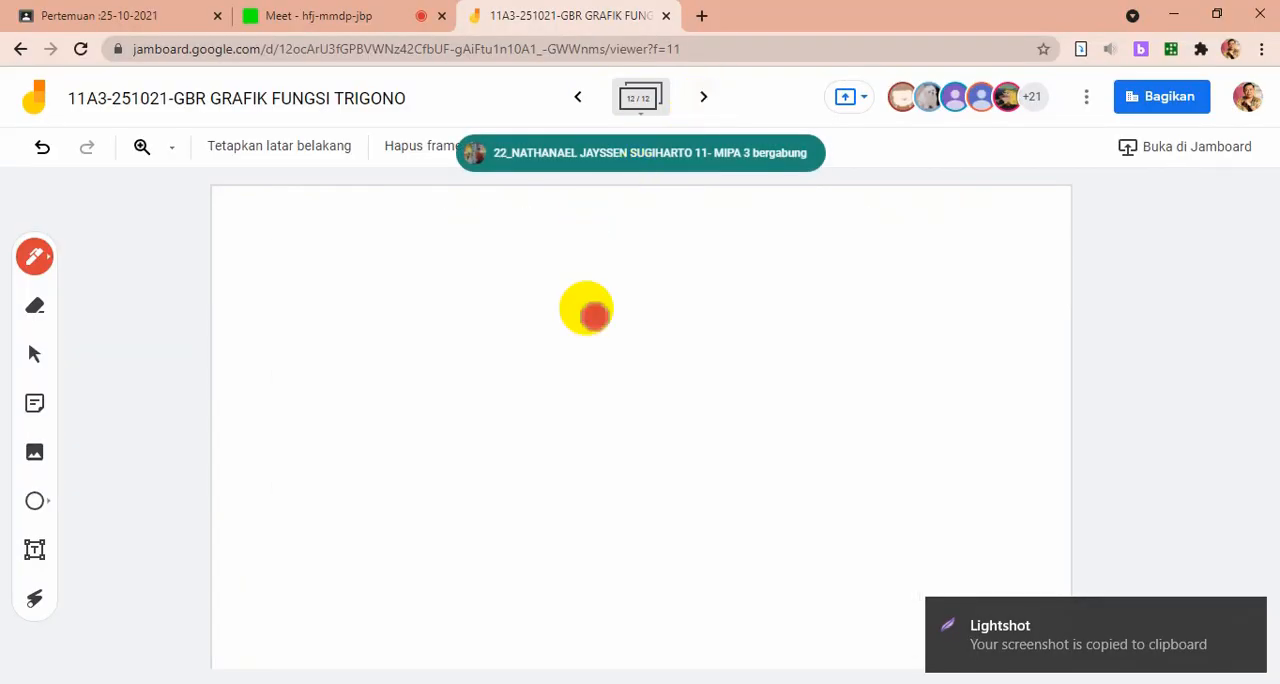
{"action": "key", "text": "ctrl+v"}
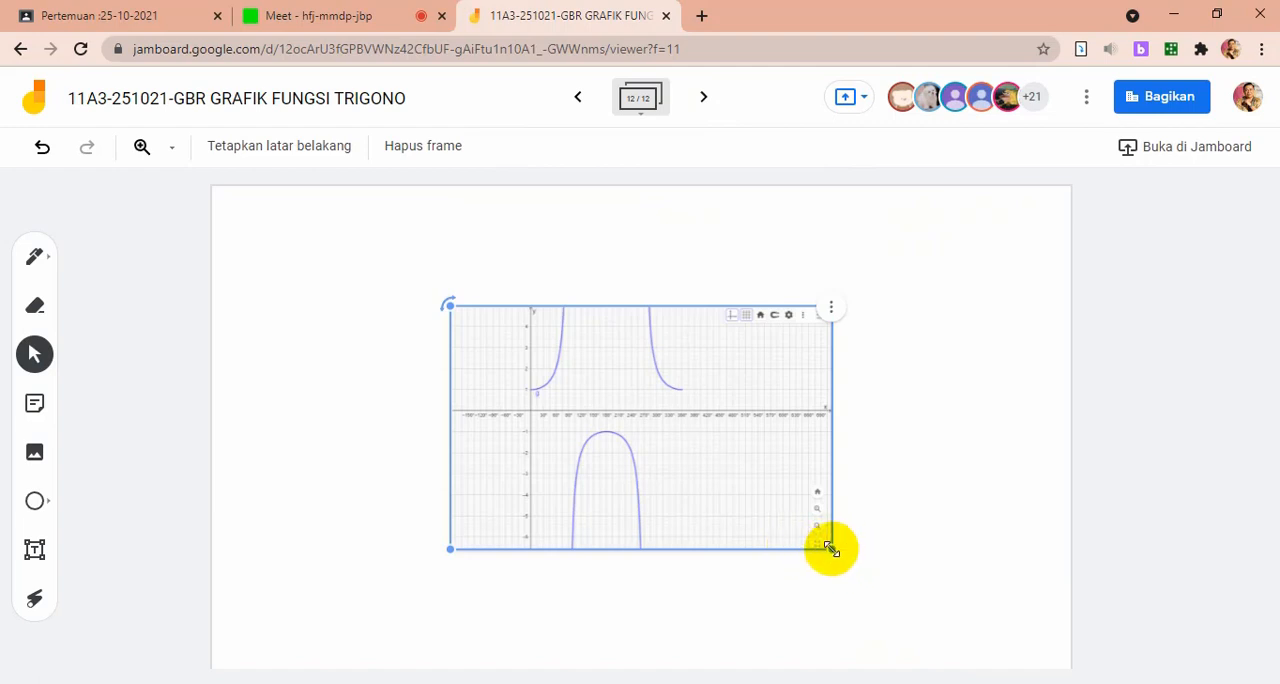
Enlarge the pasted secant graph and place it in the lower middle of the frame, leaving space above for a title
{"action": "left_click_drag", "start_coordinate": [830, 548], "coordinate": [937, 663]}
{"action": "left_click_drag", "start_coordinate": [734, 523], "coordinate": [616, 479]}
{"action": "left_click_drag", "start_coordinate": [851, 596], "coordinate": [900, 649]}
{"action": "left_click", "coordinate": [595, 237]}
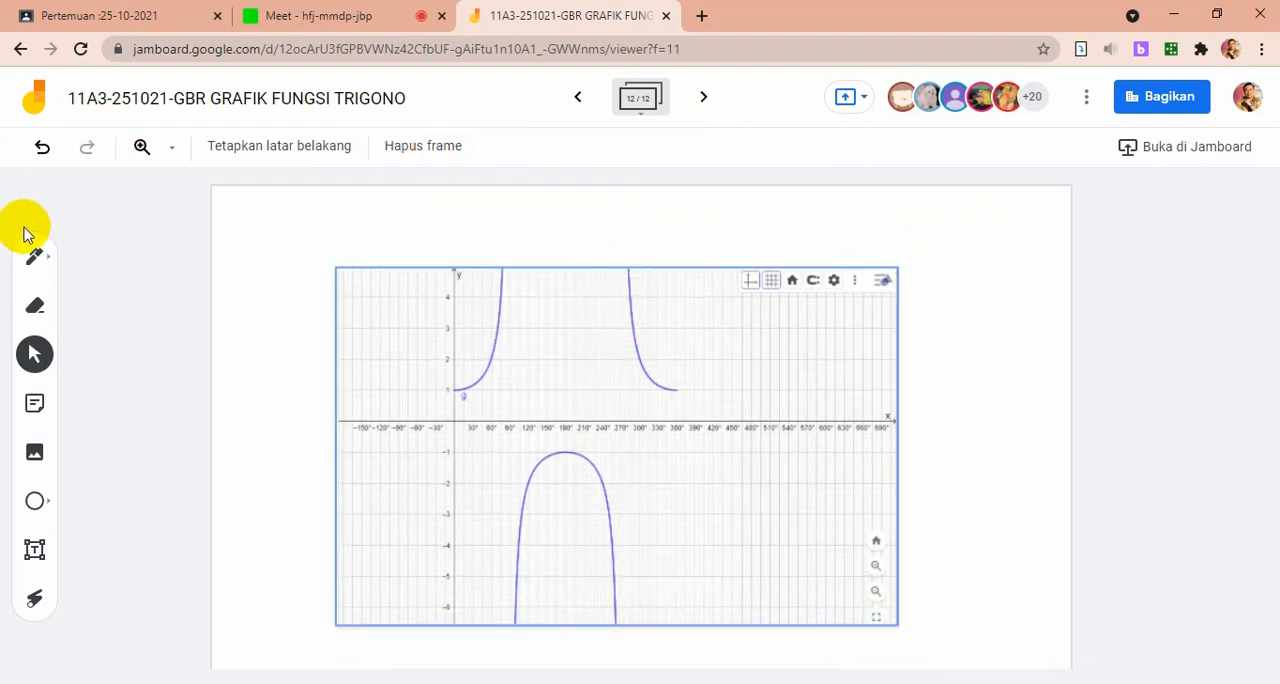
Handwrite y = sec x, 0° ≤ x ≤ 360° in red pen above the graph
{"action": "left_click", "coordinate": [34, 257]}
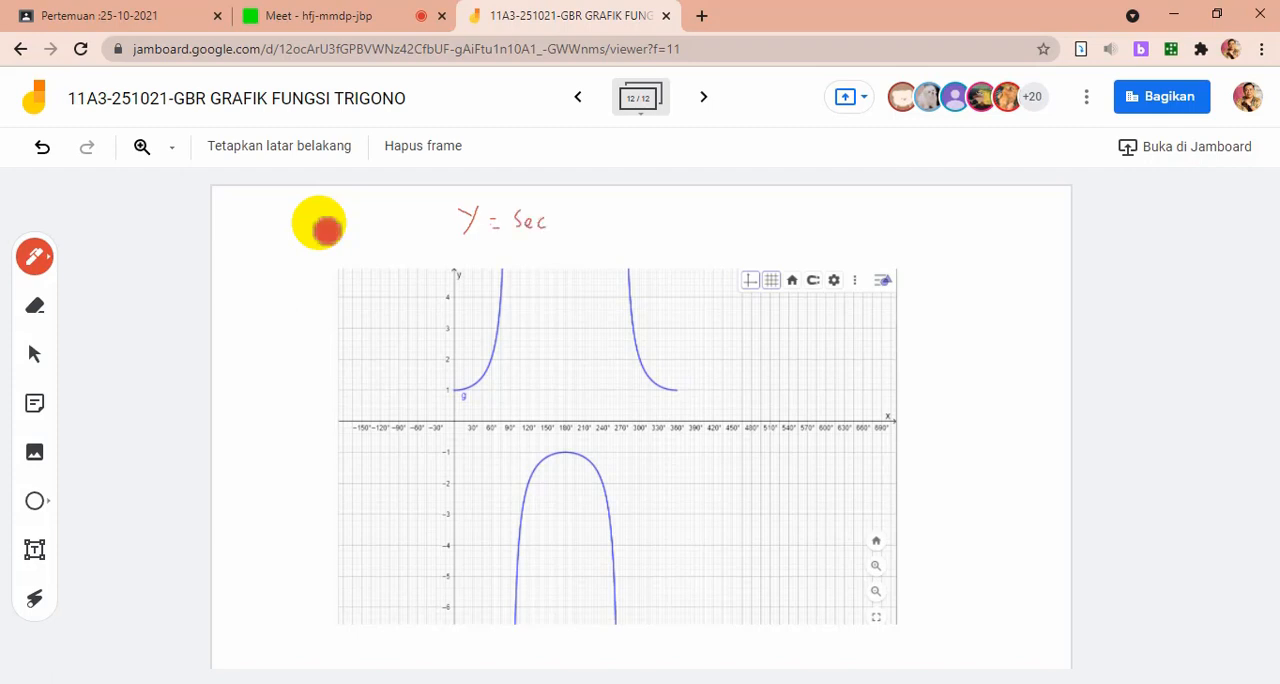
{"action": "left_click_drag", "start_coordinate": [655, 215], "coordinate": [685, 223]}
{"action": "mouse_move", "coordinate": [646, 213]}
{"action": "left_mouse_down"}
{"action": "mouse_move", "coordinate": [646, 229]}
{"action": "mouse_move", "coordinate": [628, 222]}
{"action": "mouse_move", "coordinate": [691, 229]}
{"action": "mouse_move", "coordinate": [729, 210]}
{"action": "left_mouse_up"}
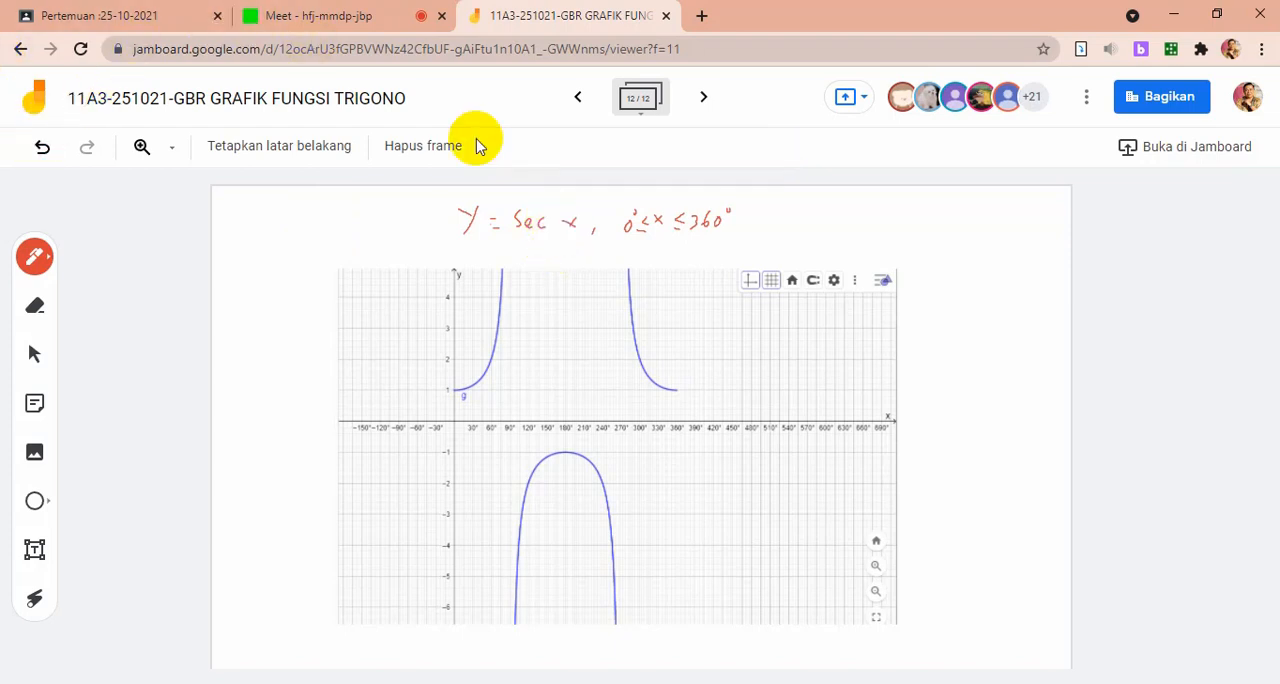
Add a thirteenth frame and handwrite y = cosec x, 0° ≤ x ≤ 360° in red pen along its upper edge
{"action": "left_click", "coordinate": [706, 97]}
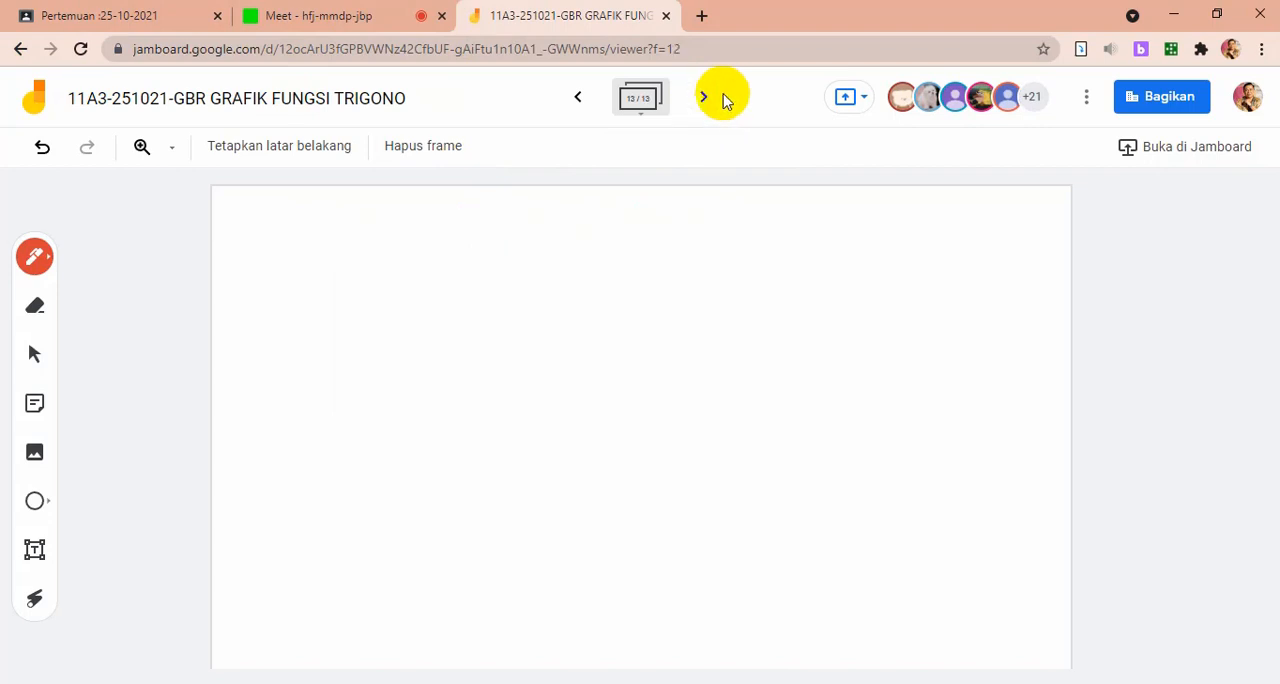
{"action": "left_click", "coordinate": [724, 99]}
{"action": "left_click", "coordinate": [730, 100]}
{"action": "mouse_move", "coordinate": [427, 212]}
{"action": "left_mouse_down"}
{"action": "mouse_move", "coordinate": [440, 221]}
{"action": "mouse_move", "coordinate": [430, 243]}
{"action": "mouse_move", "coordinate": [469, 221]}
{"action": "mouse_move", "coordinate": [551, 234]}
{"action": "mouse_move", "coordinate": [581, 223]}
{"action": "mouse_move", "coordinate": [599, 236]}
{"action": "left_mouse_up"}
{"action": "mouse_move", "coordinate": [671, 214]}
{"action": "left_mouse_down"}
{"action": "mouse_move", "coordinate": [706, 220]}
{"action": "mouse_move", "coordinate": [660, 220]}
{"action": "mouse_move", "coordinate": [753, 214]}
{"action": "left_mouse_up"}
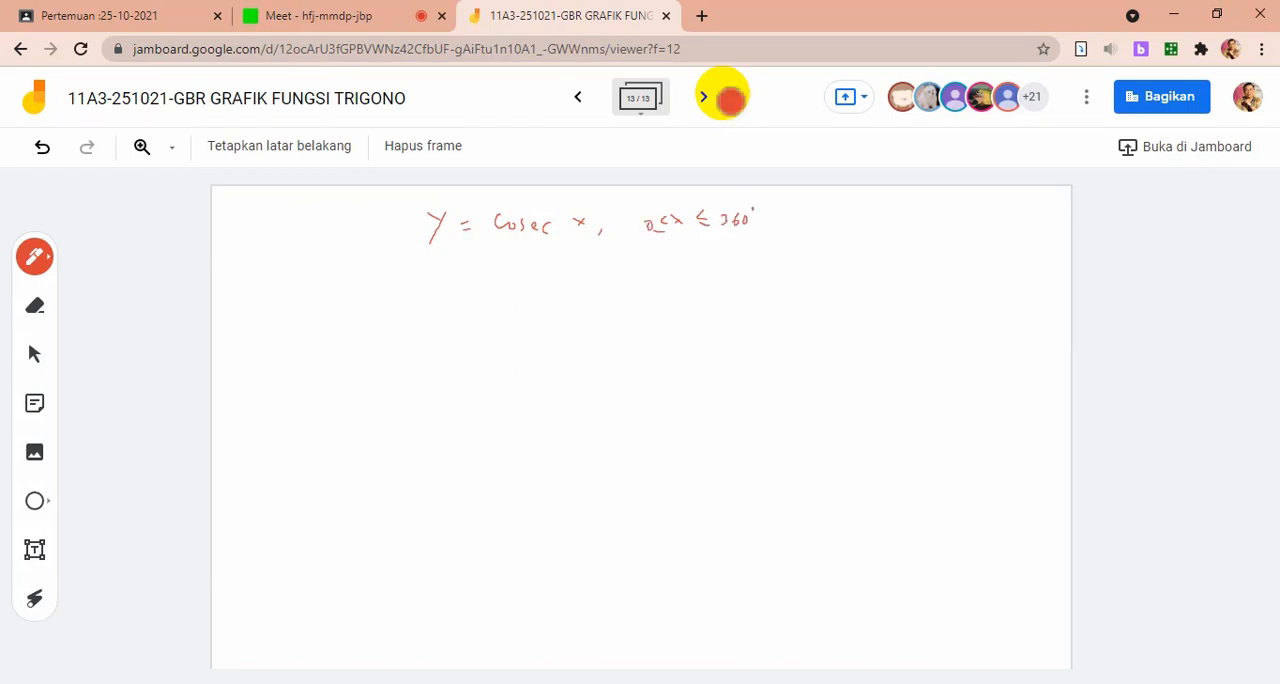
{"action": "left_click_drag", "start_coordinate": [654, 209], "coordinate": [655, 212]}
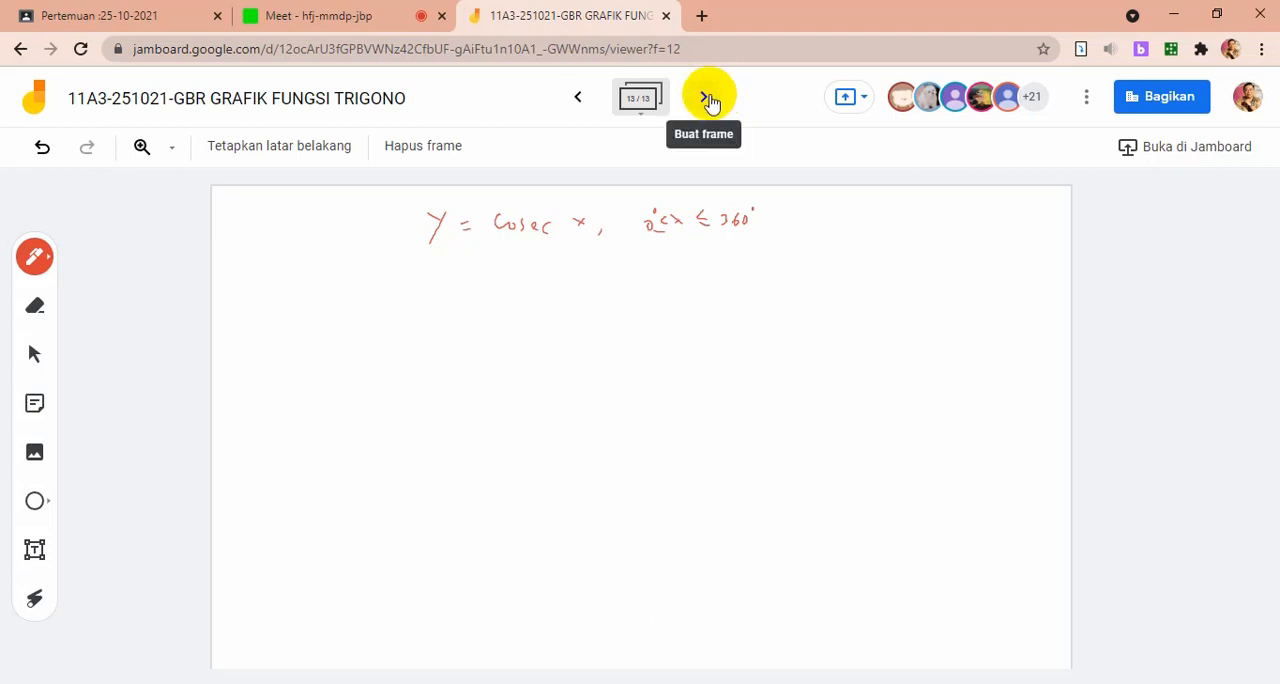
Add a fourteenth frame and handwrite y = cot x, 0° ≤ x ≤ 360° in red pen along its upper edge
{"action": "left_click", "coordinate": [708, 101]}
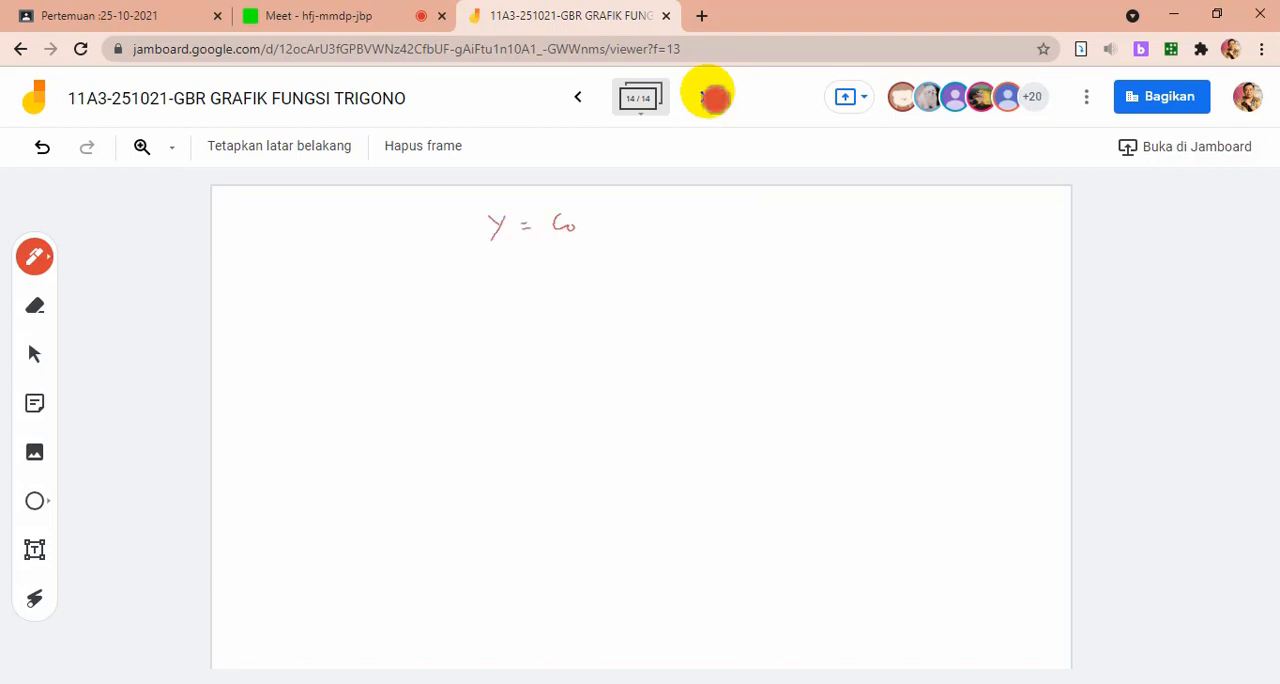
{"action": "mouse_move", "coordinate": [584, 217]}
{"action": "left_mouse_down"}
{"action": "mouse_move", "coordinate": [590, 230]}
{"action": "mouse_move", "coordinate": [628, 228]}
{"action": "mouse_move", "coordinate": [617, 228]}
{"action": "left_mouse_up"}
{"action": "left_click_drag", "start_coordinate": [641, 224], "coordinate": [637, 233]}
{"action": "mouse_move", "coordinate": [712, 214]}
{"action": "left_mouse_down"}
{"action": "mouse_move", "coordinate": [743, 225]}
{"action": "mouse_move", "coordinate": [671, 231]}
{"action": "mouse_move", "coordinate": [677, 217]}
{"action": "left_mouse_up"}
{"action": "mouse_move", "coordinate": [755, 213]}
{"action": "left_mouse_down"}
{"action": "mouse_move", "coordinate": [755, 225]}
{"action": "mouse_move", "coordinate": [802, 215]}
{"action": "left_mouse_up"}
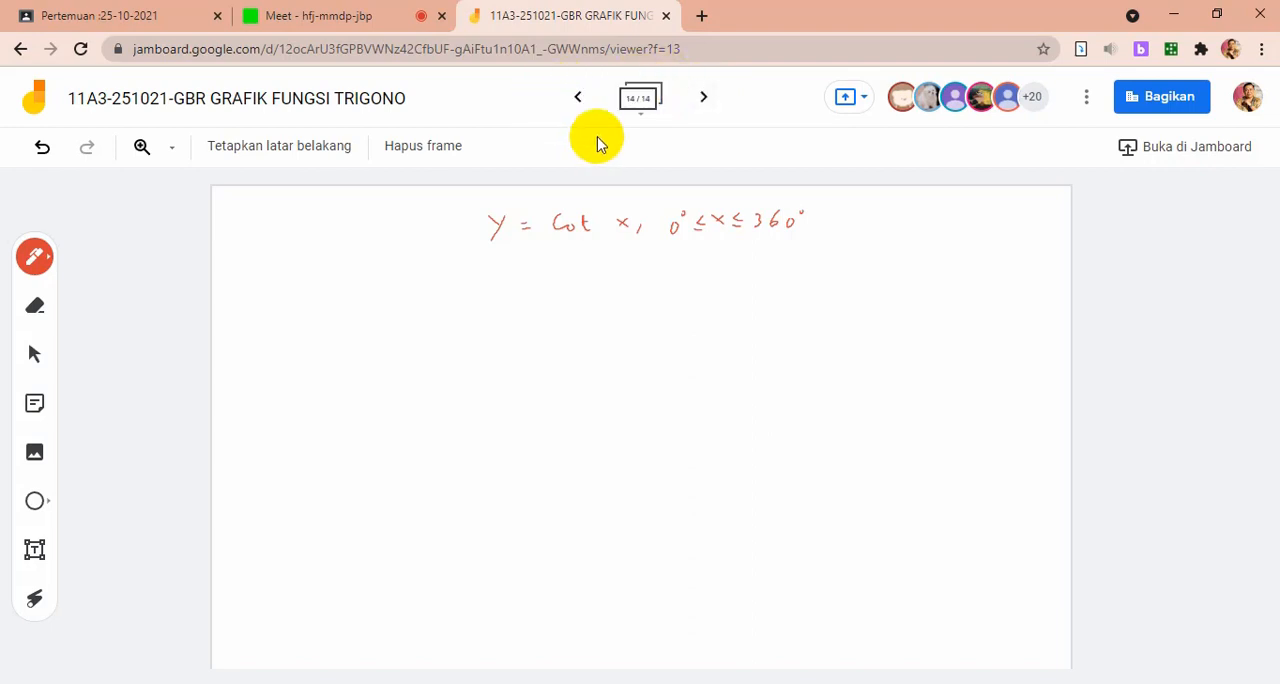
Go back to the thirteenth frame, titled y = cosec x, after checking the sec x frame
{"action": "left_click", "coordinate": [574, 99]}
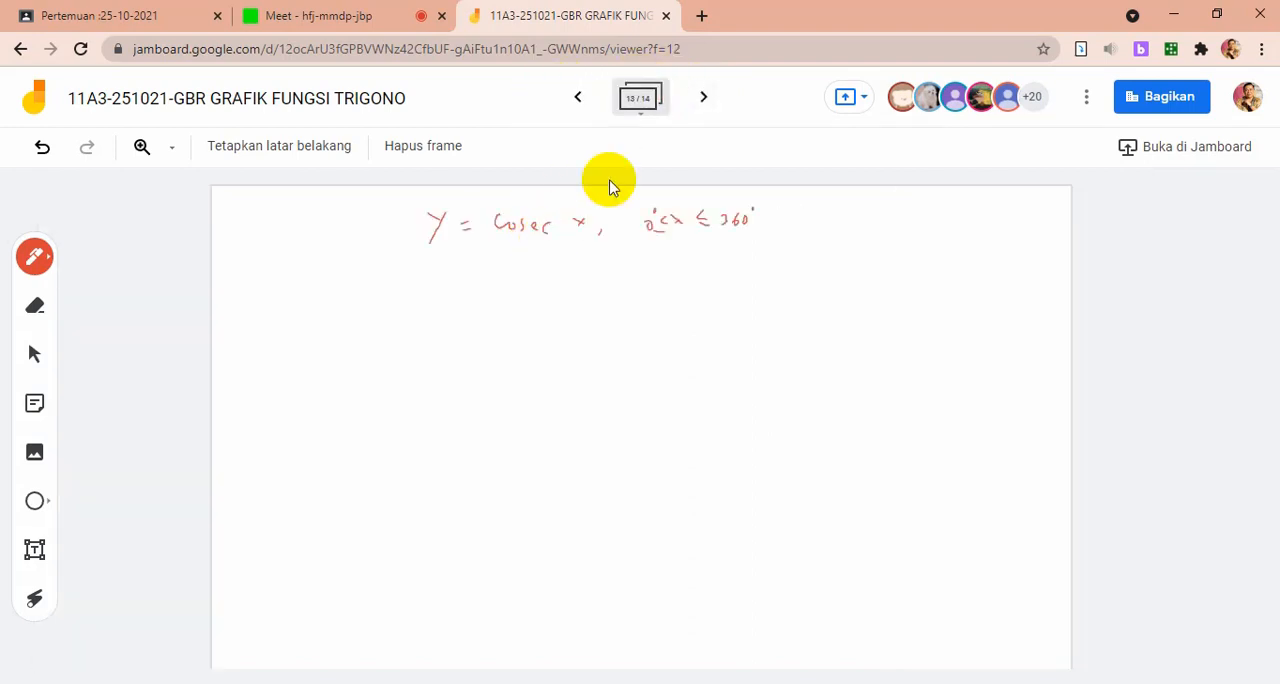
{"action": "left_click", "coordinate": [575, 100]}
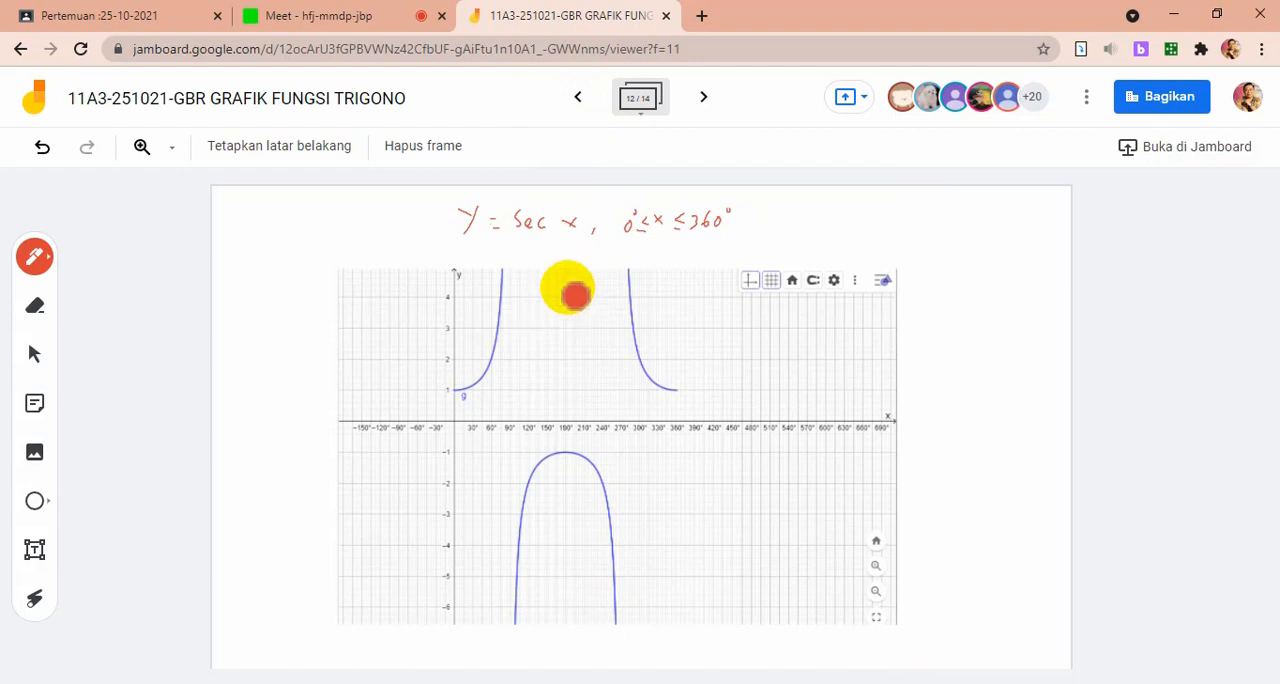
{"action": "left_click", "coordinate": [703, 97]}
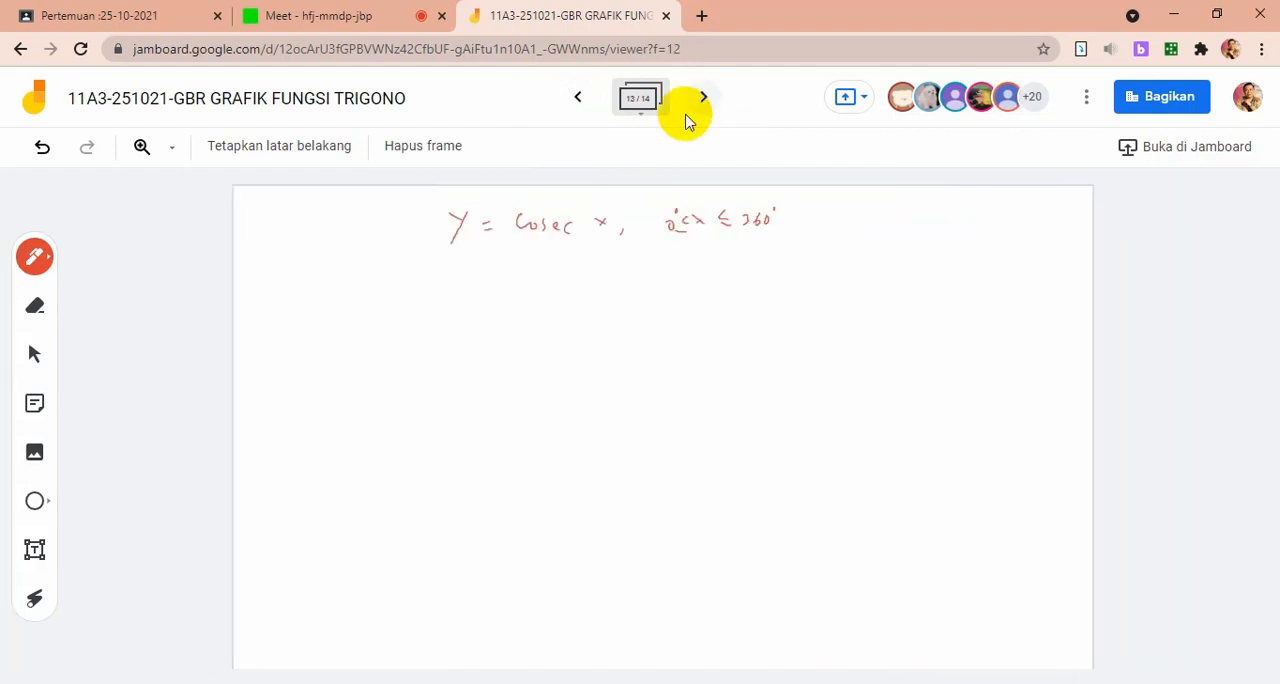
Switch to GeoGebra and replace sec with cosec in the definition of function f
{"action": "key", "text": "alt+Tab"}
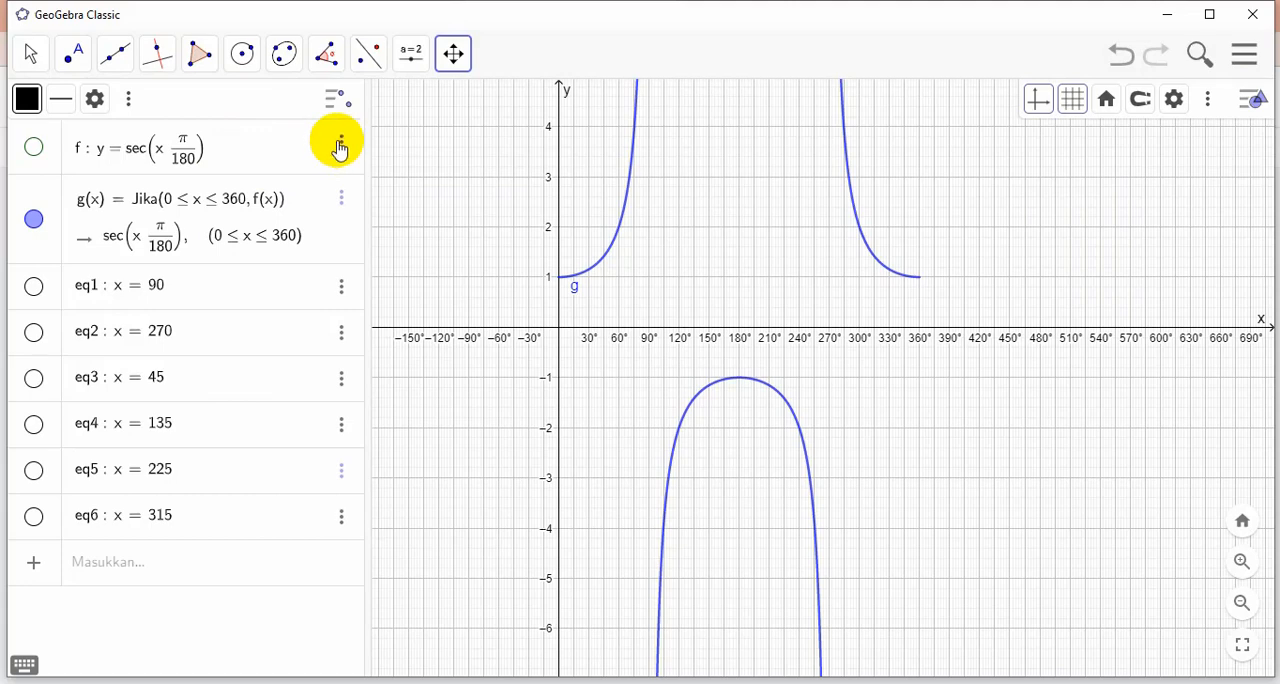
{"action": "left_click", "coordinate": [260, 145]}
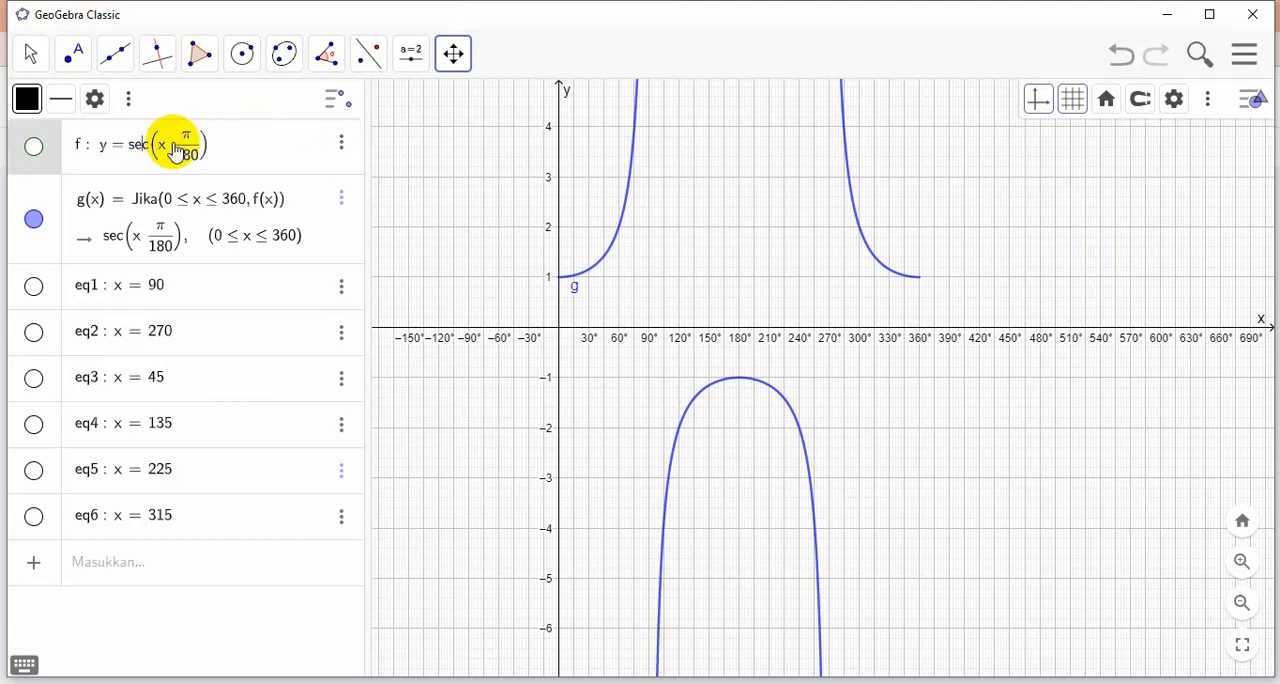
{"action": "key", "text": "BackSpace"}
{"action": "key", "text": "BackSpace"}
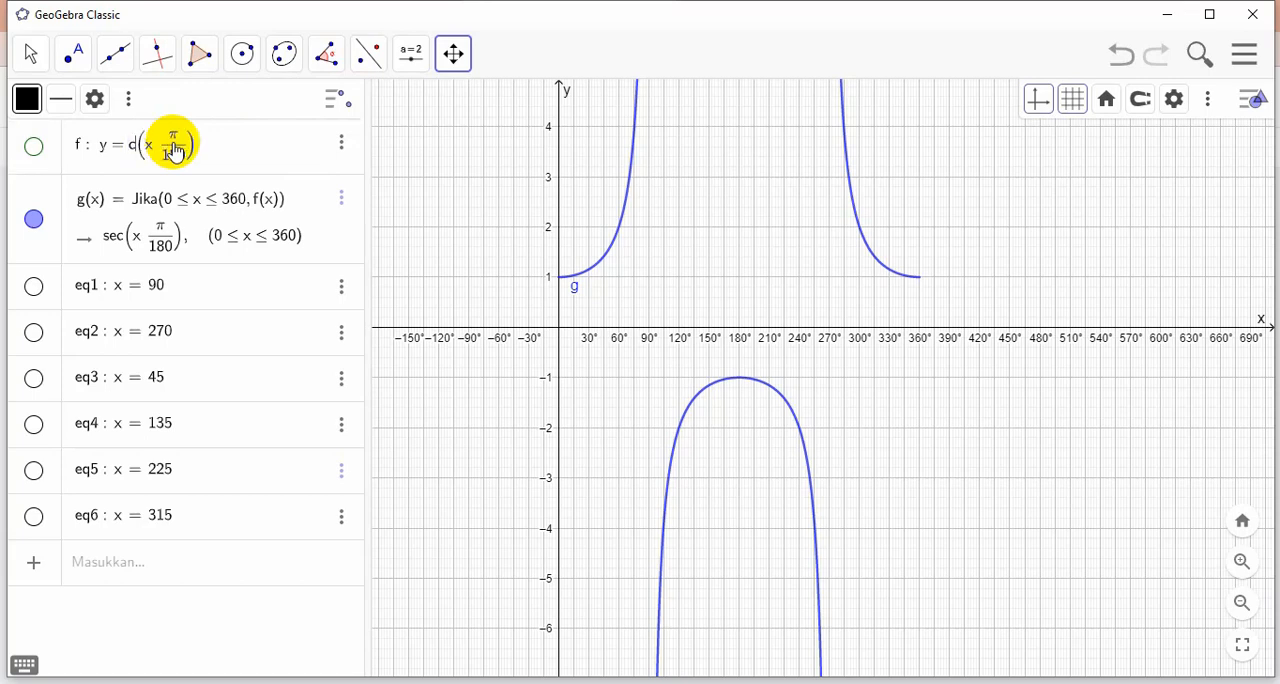
{"action": "type", "text": "cose"}
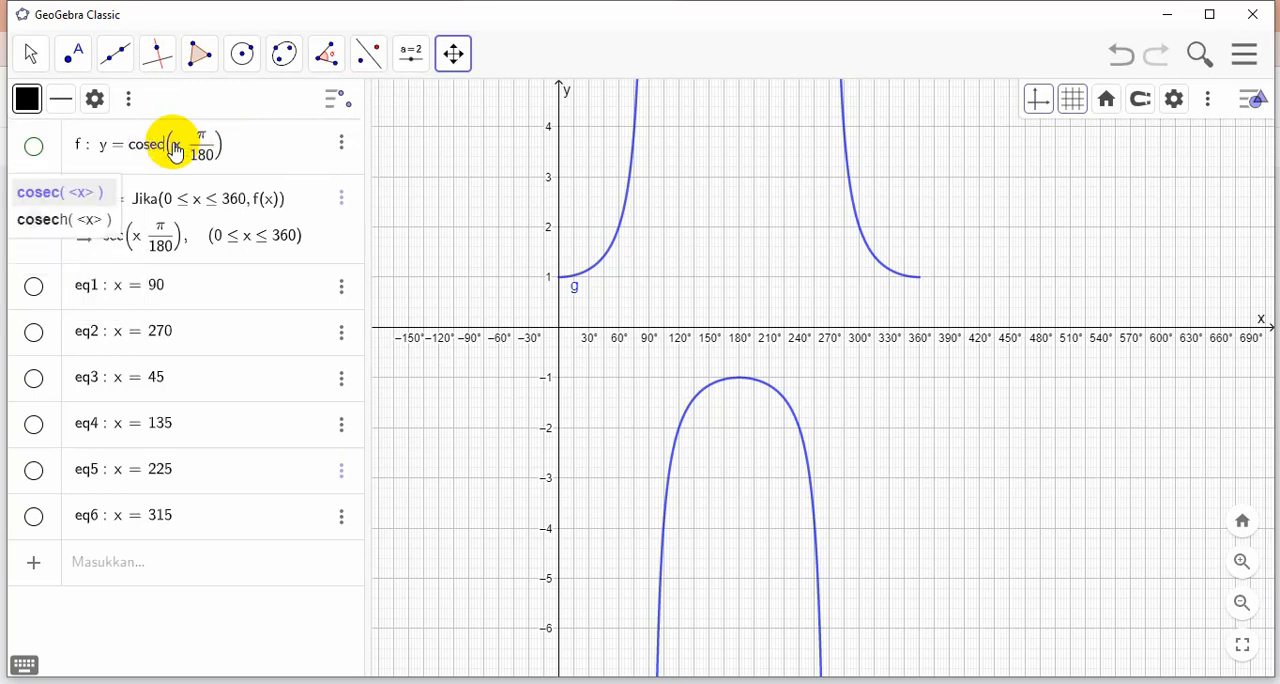
{"action": "key", "text": "Return"}
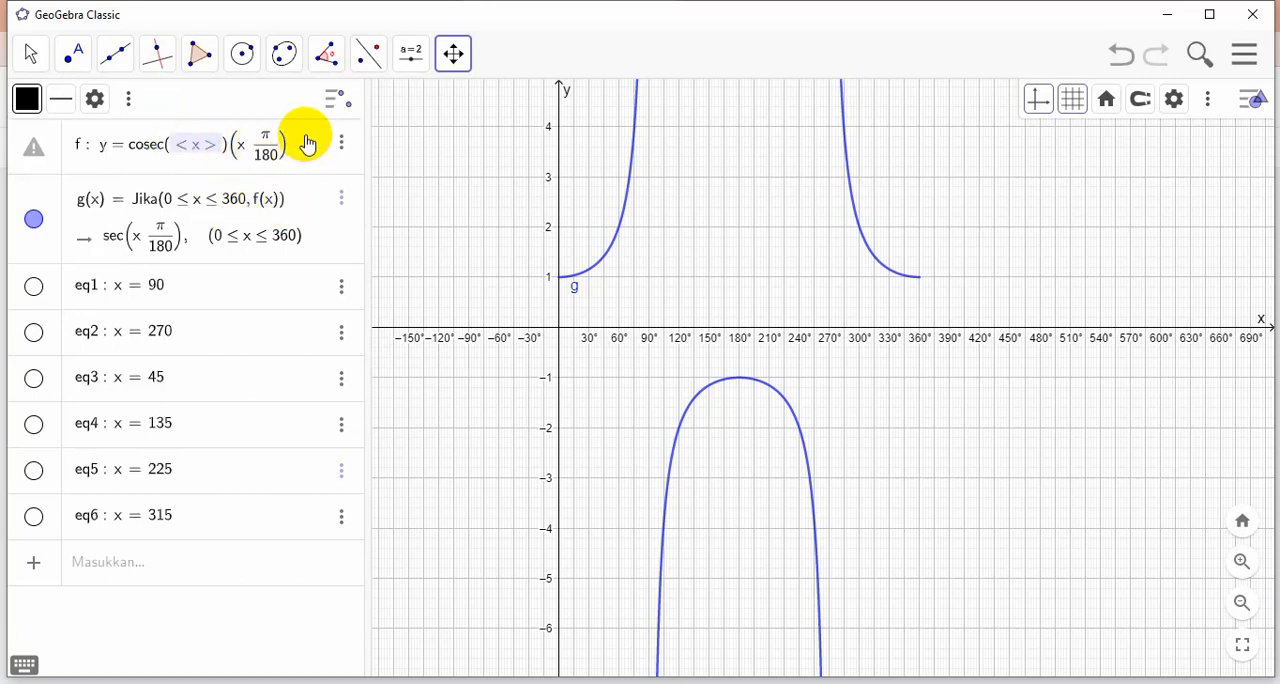
Try to remove the empty placeholder argument after cosec in the definition of f
{"action": "left_click", "coordinate": [207, 144]}
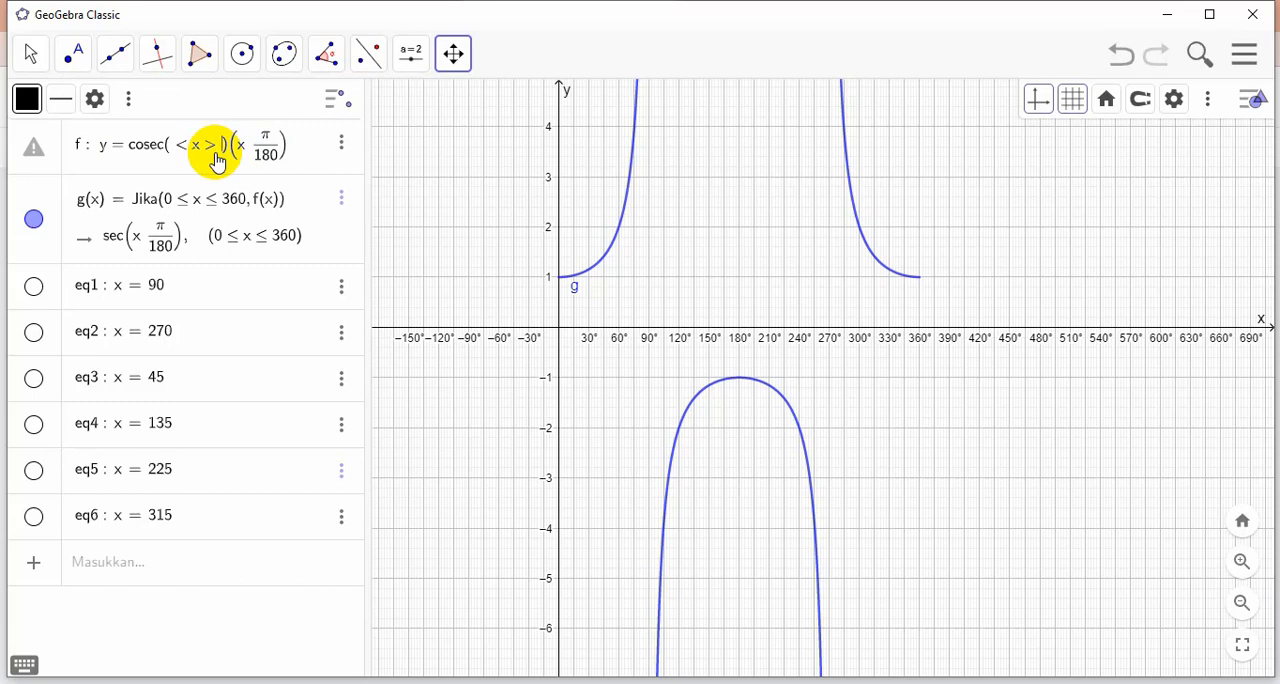
{"action": "key", "text": "BackSpace"}
{"action": "key", "text": "BackSpace"}
{"action": "key", "text": "BackSpace"}
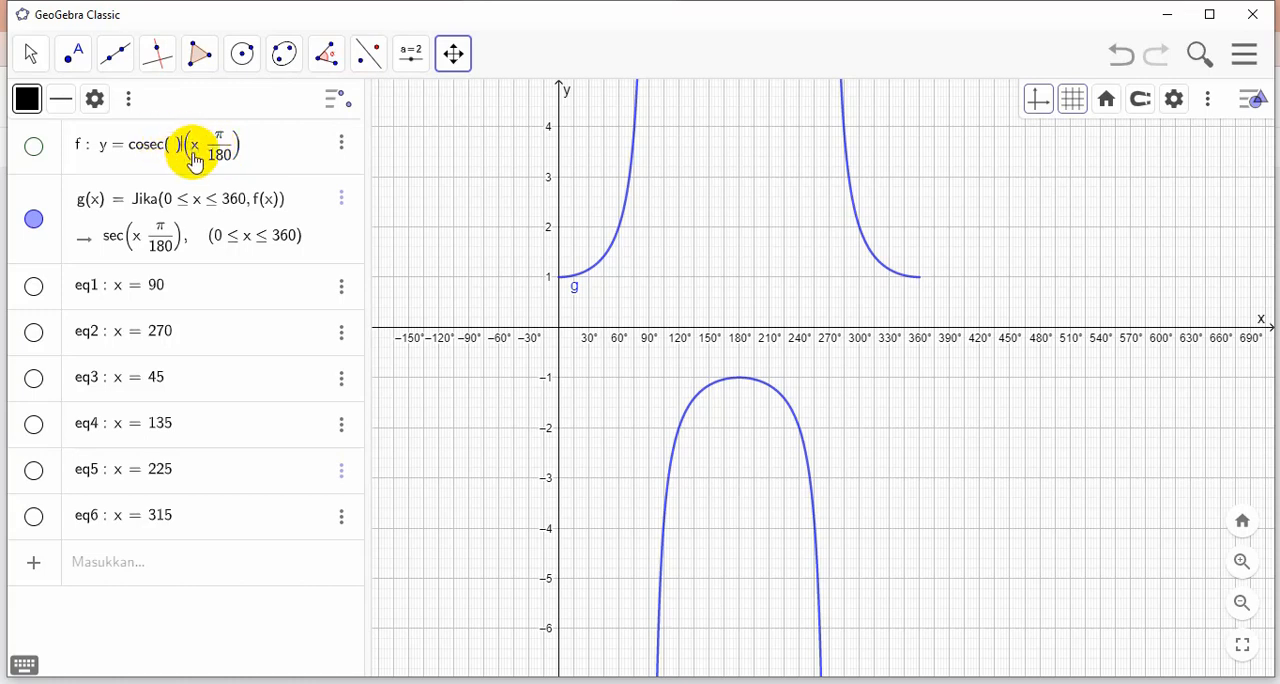
{"action": "key", "text": "BackSpace"}
{"action": "key", "text": "BackSpace"}
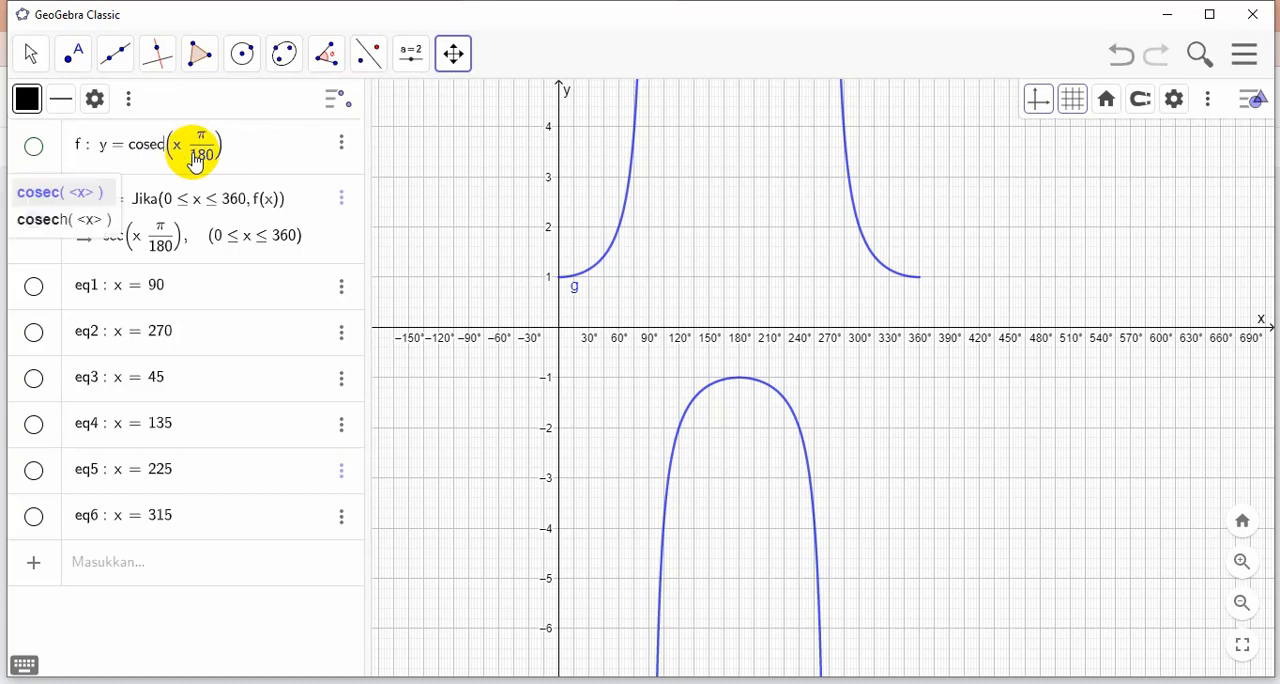
{"action": "key", "text": "Return"}
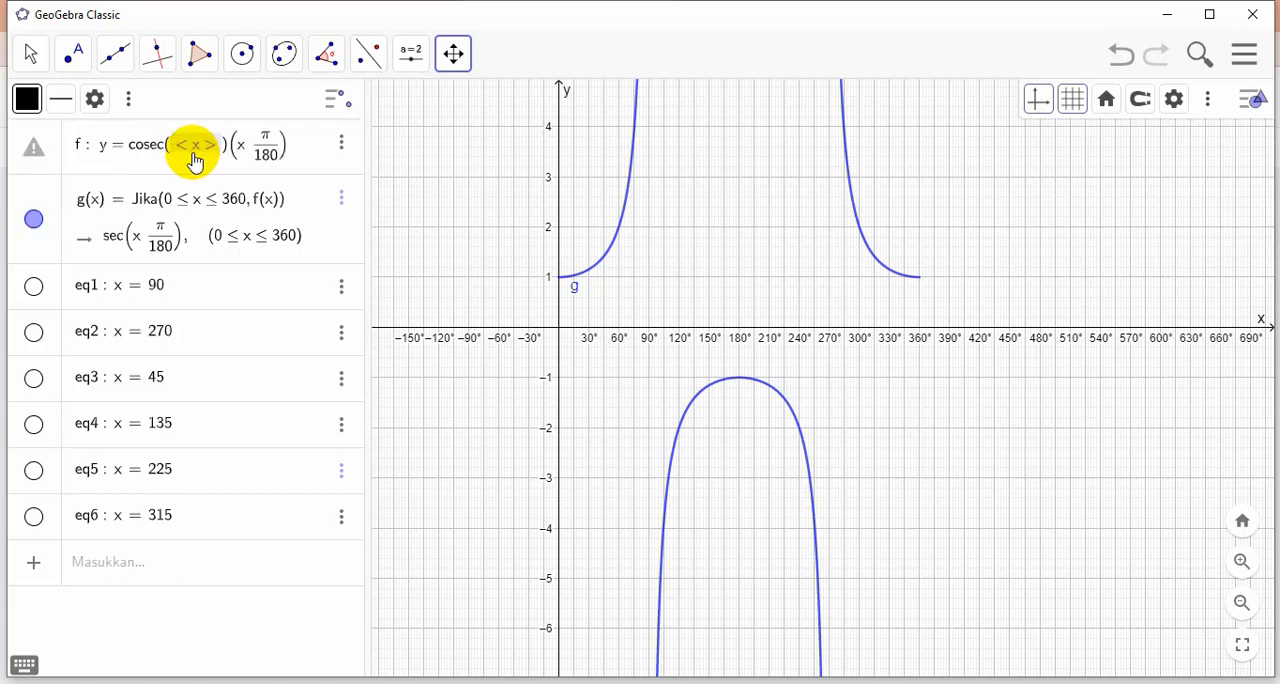
Delete the leftover factor (x π/180) that follows the cosec placeholder in the definition of f
{"action": "left_click", "coordinate": [305, 148]}
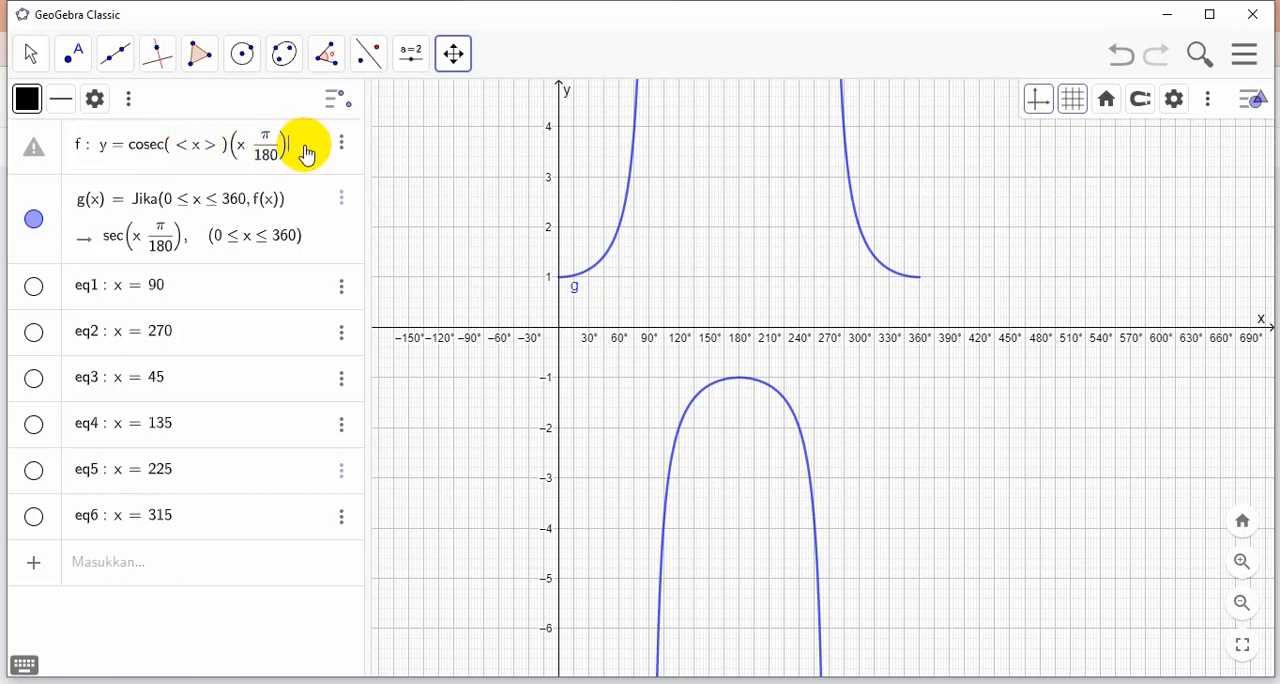
{"action": "key", "text": "BackSpace"}
{"action": "key", "text": "BackSpace"}
{"action": "key", "text": "BackSpace"}
{"action": "key", "text": "BackSpace"}
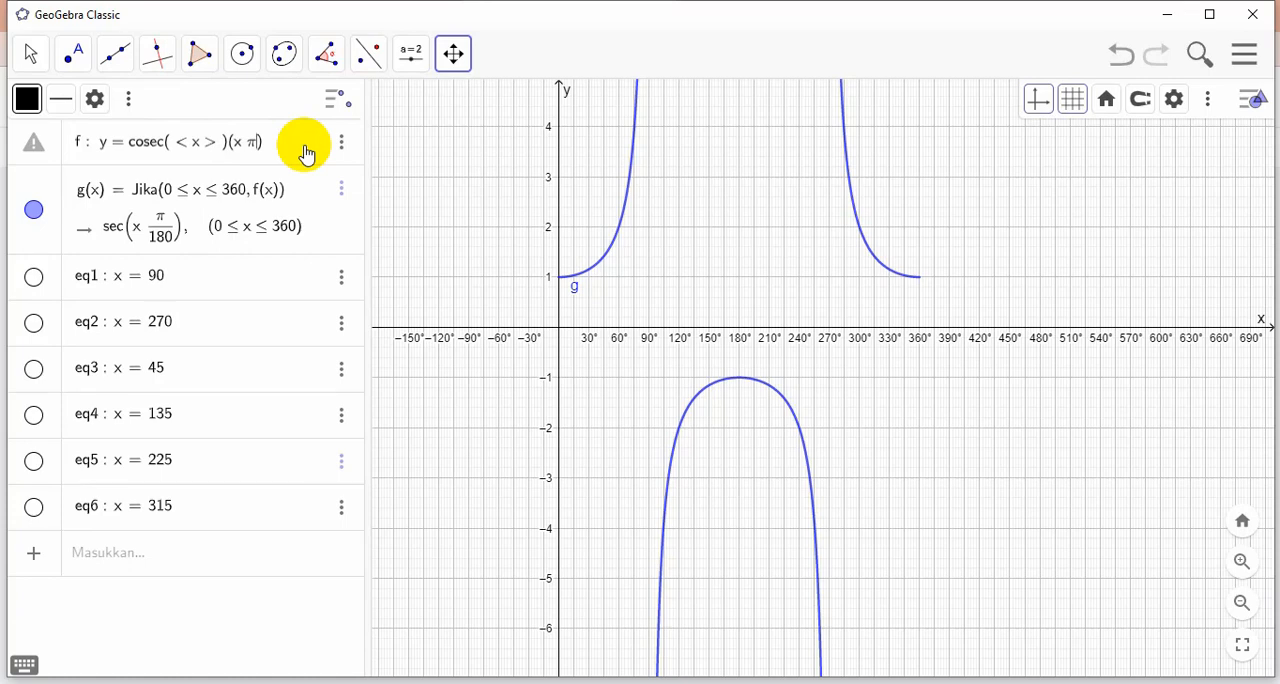
{"action": "key", "text": "BackSpace"}
Replace the cosec placeholder argument with pi·x/180 and apply the new definition of f
{"action": "key", "text": "BackSpace"}
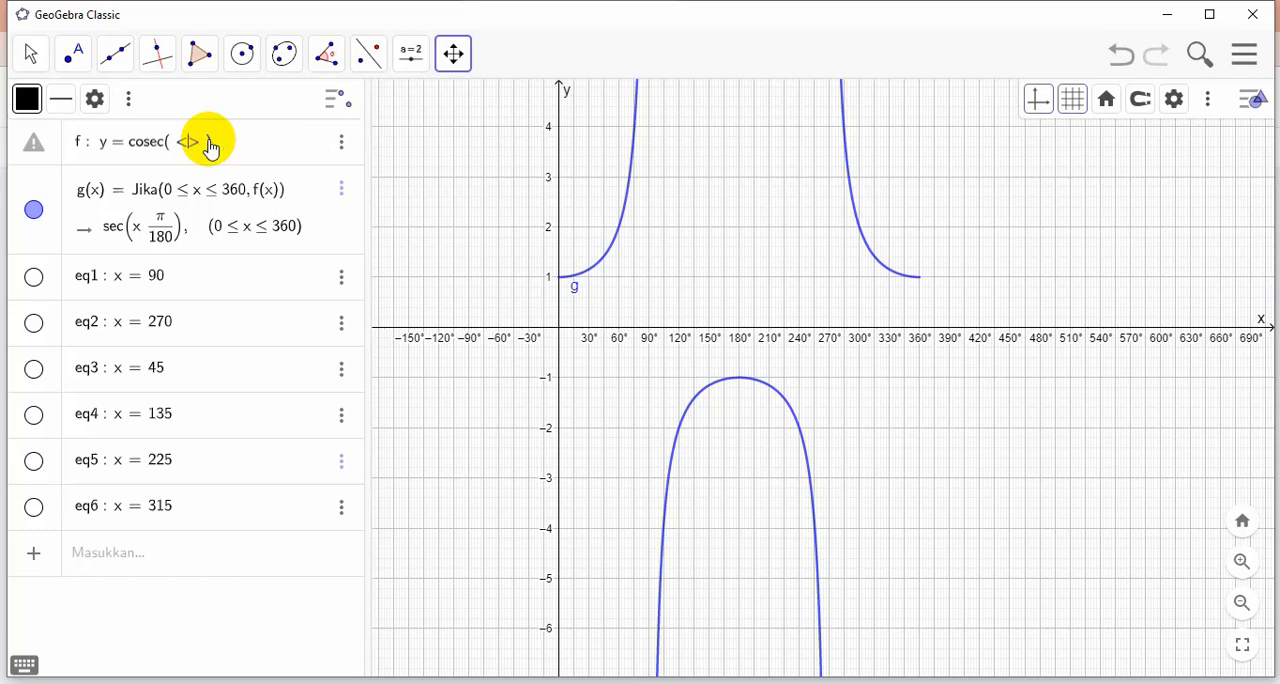
{"action": "key", "text": "BackSpace"}
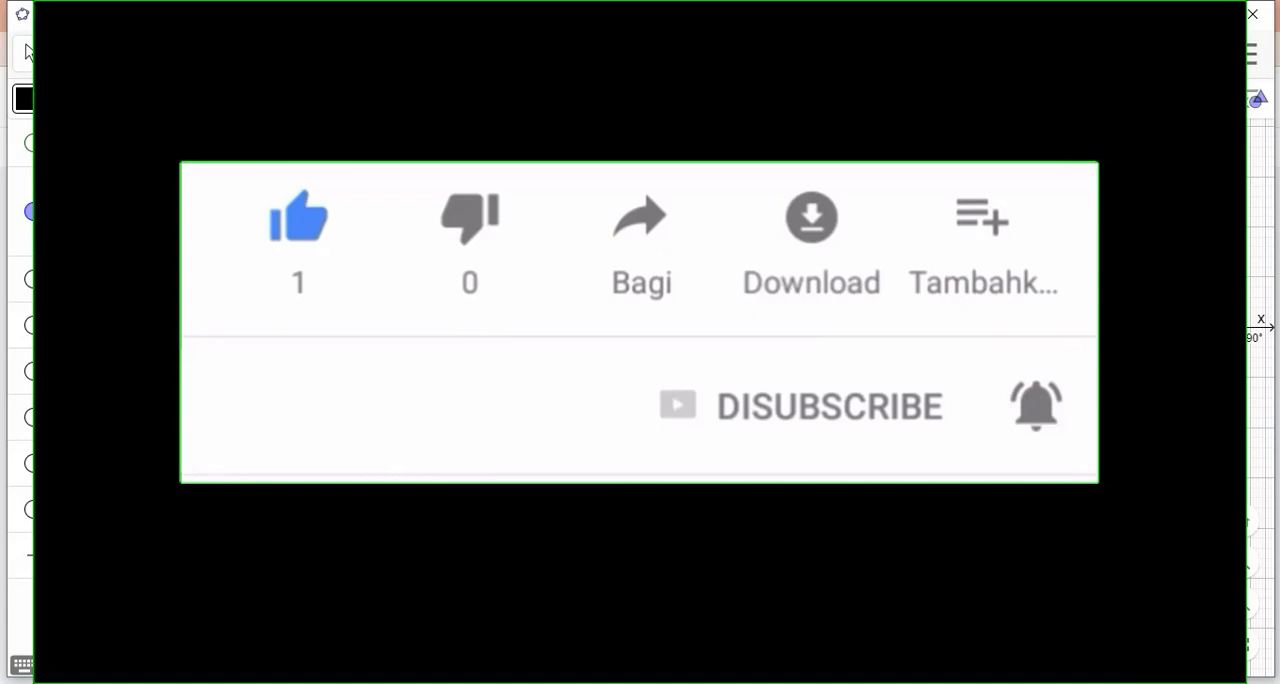
{"action": "key", "text": "BackSpace"}
{"action": "type", "text": "pix"}
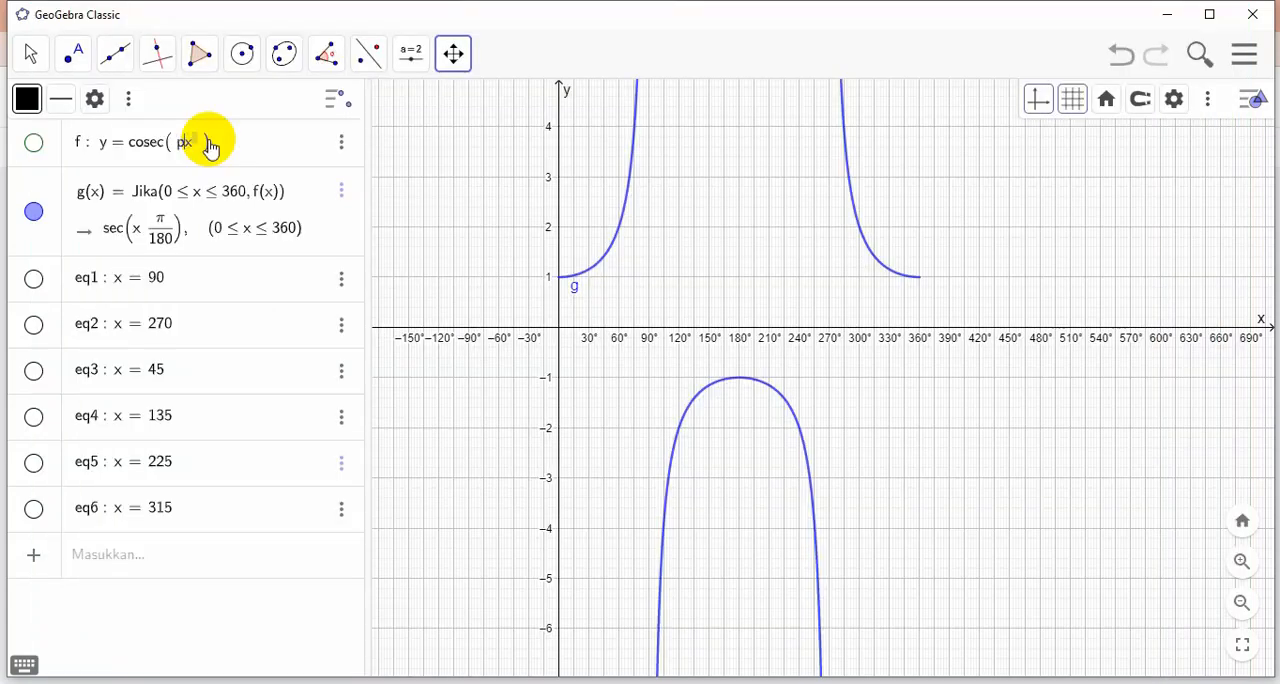
{"action": "key", "text": "Left"}
{"action": "type", "text": "*"}
{"action": "type", "text": "/"}
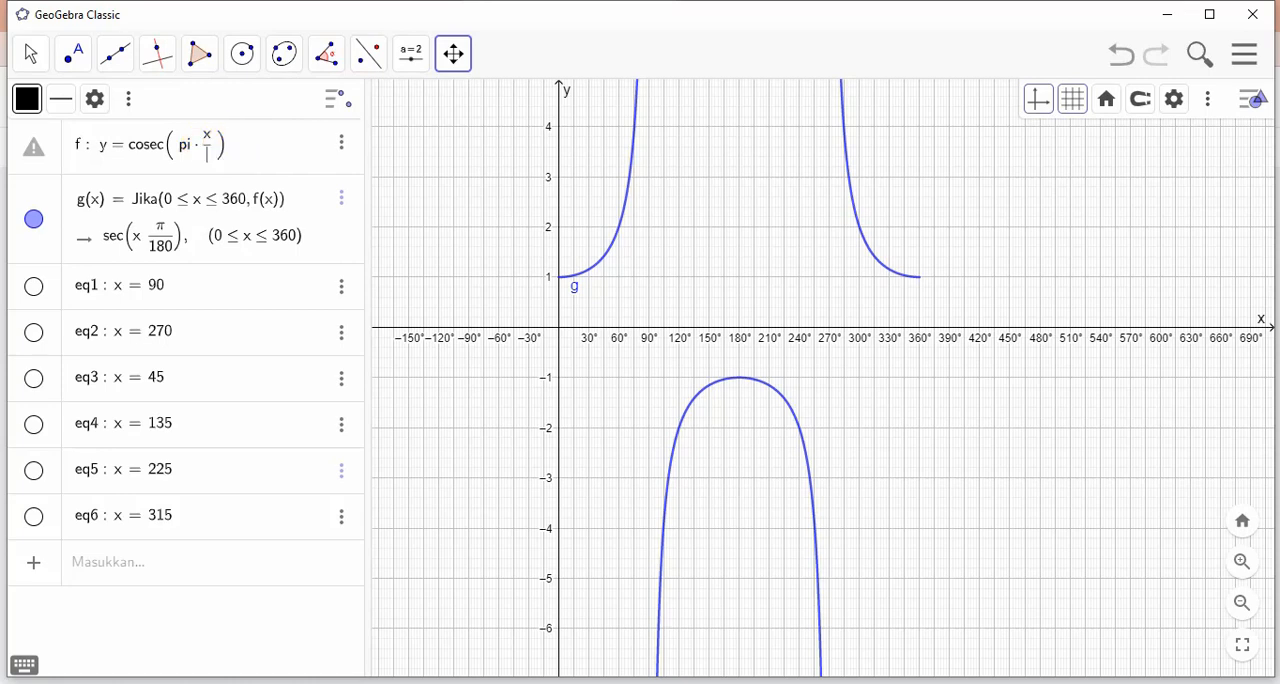
{"action": "type", "text": "180"}
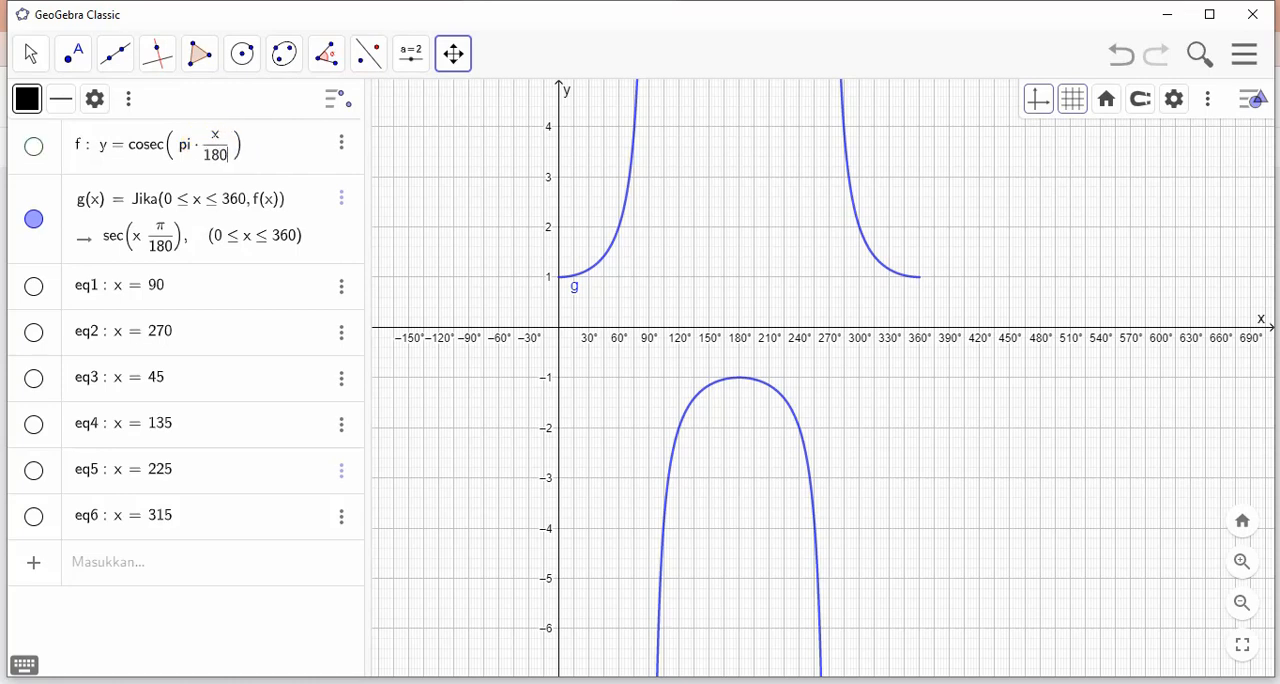
{"action": "key", "text": "Return"}
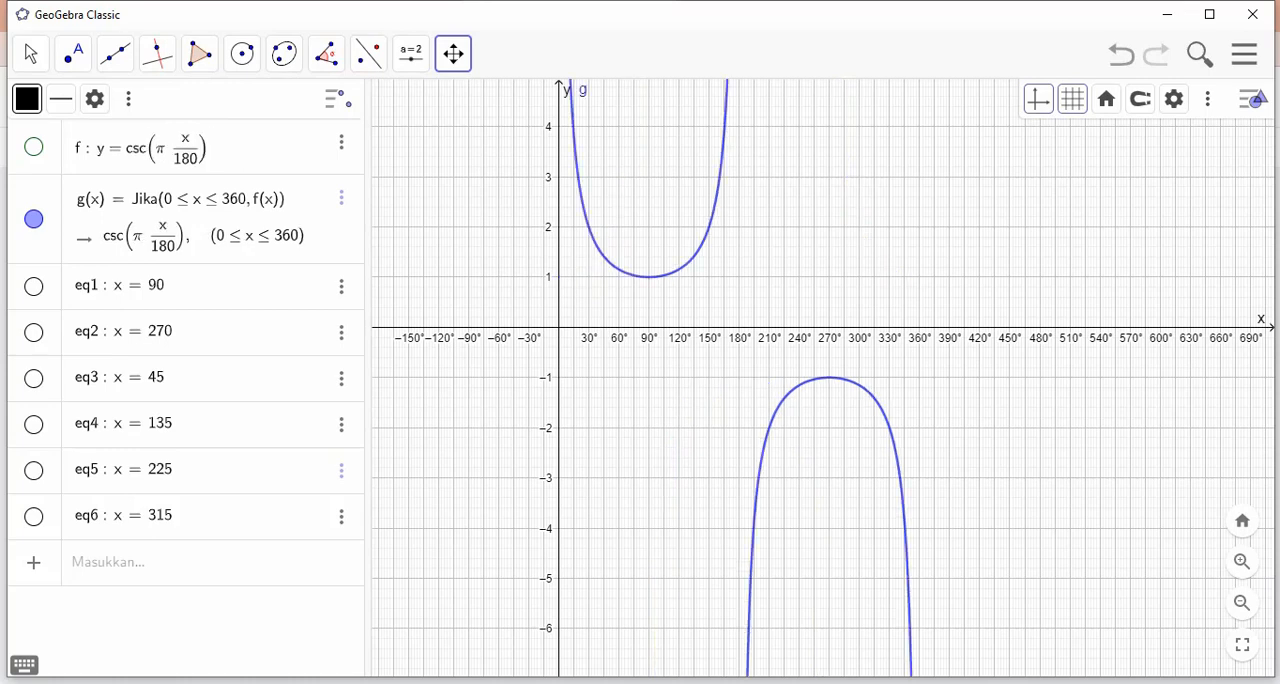
Capture the cosecant graph area as a screenshot of about 971x625 pixels and copy it to the clipboard
{"action": "left_click", "coordinate": [756, 470]}
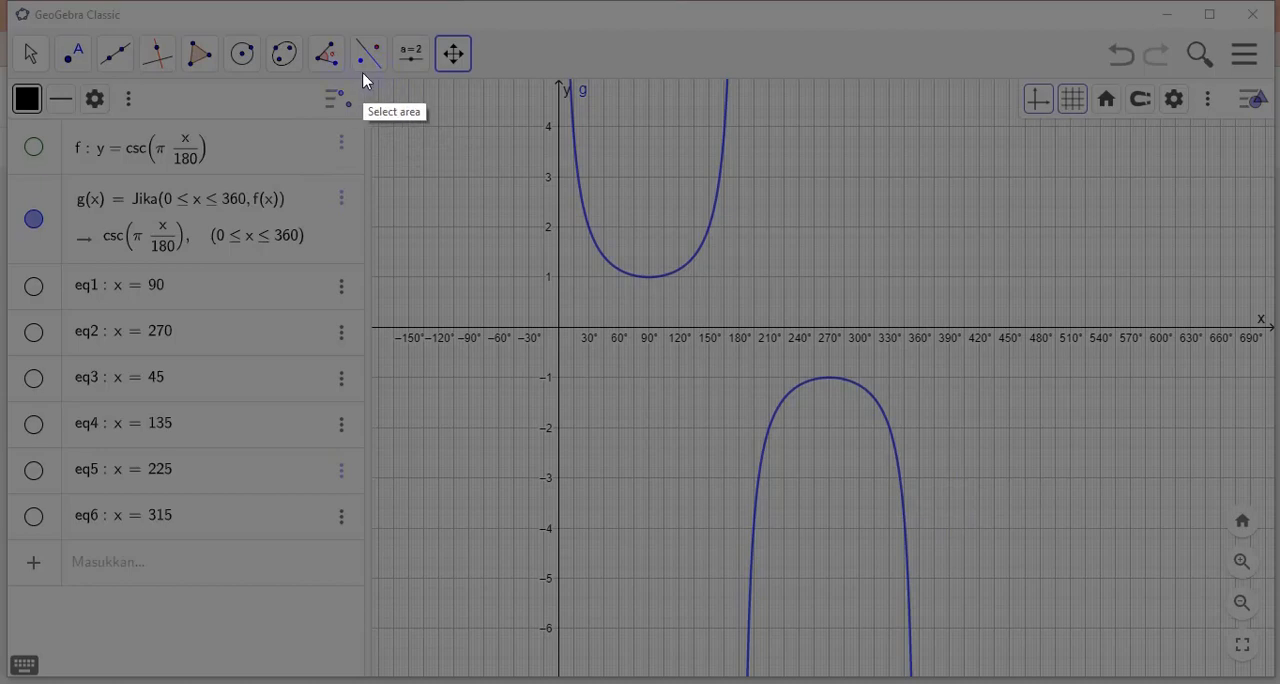
{"action": "left_click_drag", "start_coordinate": [362, 74], "coordinate": [1279, 668]}
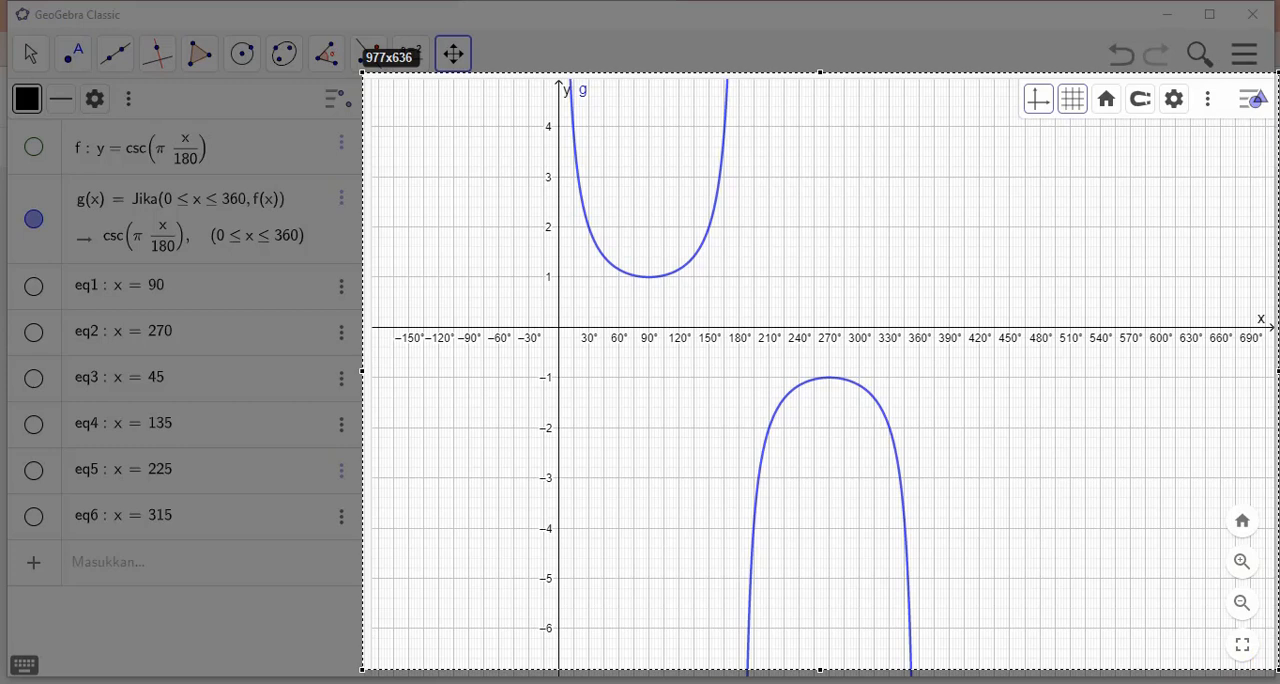
{"action": "mouse_move", "coordinate": [1279, 670]}
{"action": "left_mouse_down"}
{"action": "mouse_move", "coordinate": [1180, 626]}
{"action": "mouse_move", "coordinate": [1268, 658]}
{"action": "left_mouse_up"}
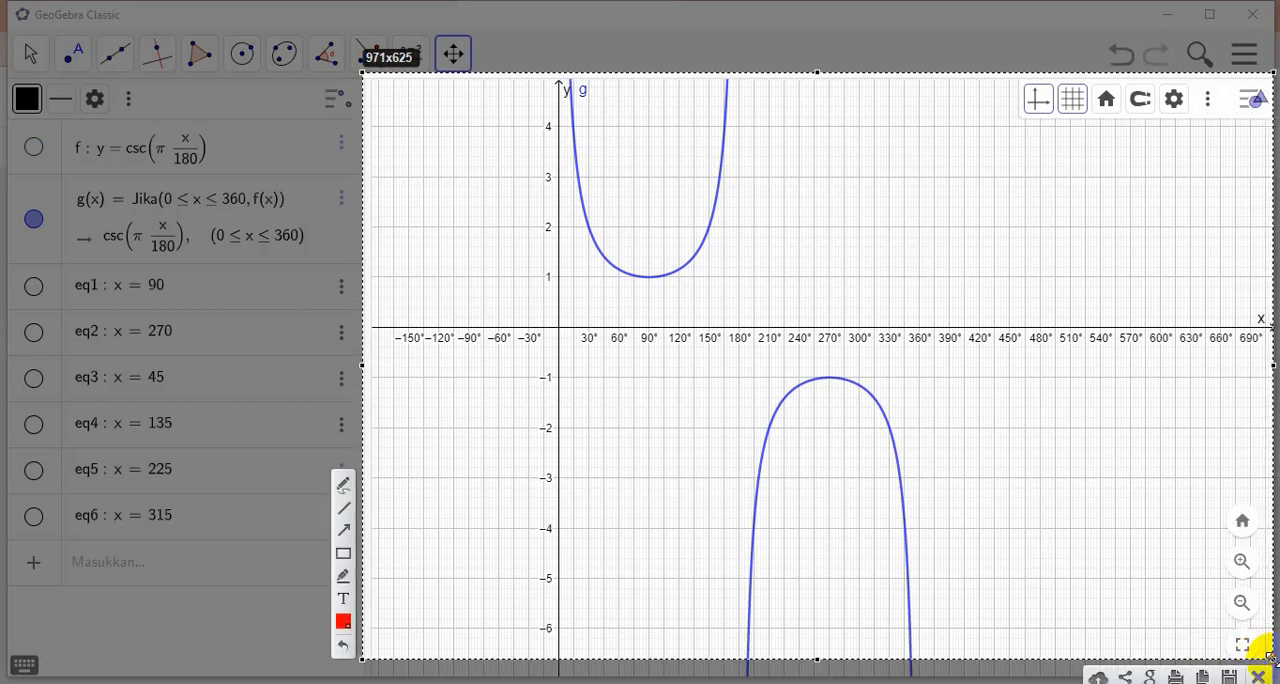
{"action": "left_click", "coordinate": [1204, 676]}
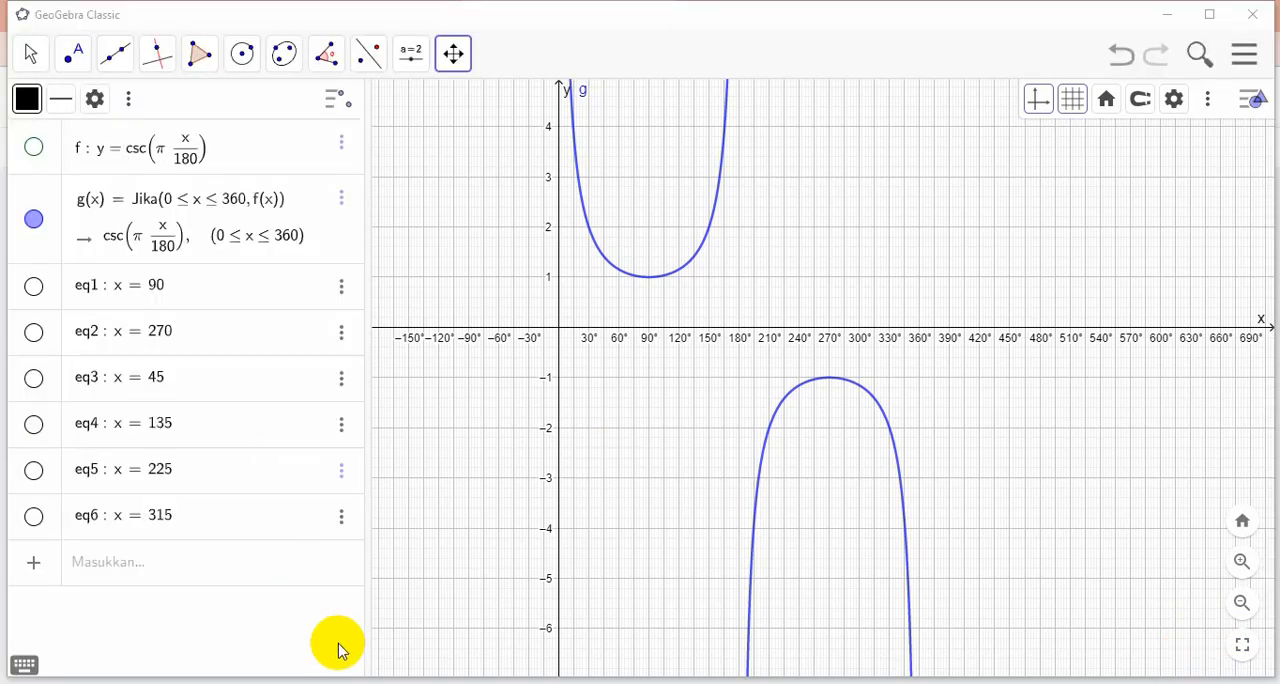
Switch to Jamboard, paste the cosecant graph into the thirteenth frame and enlarge it beneath the y = cosec x title
{"action": "left_click", "coordinate": [157, 643]}
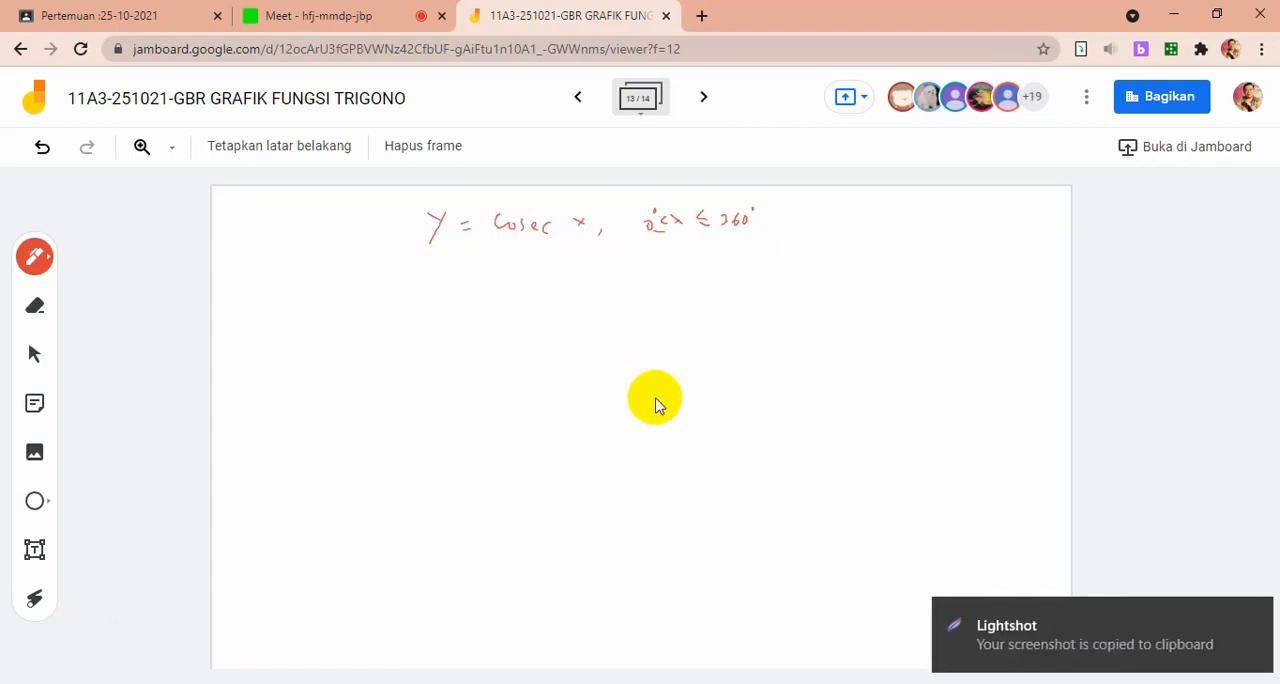
{"action": "key", "text": "ctrl+v"}
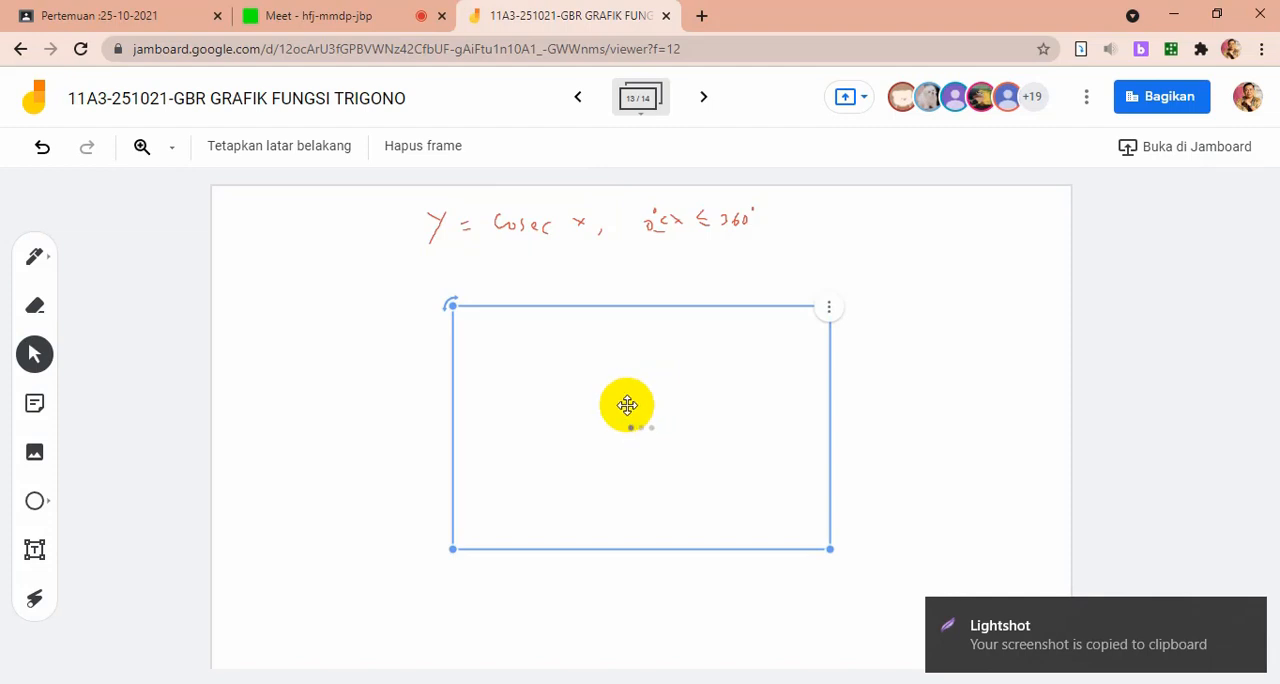
{"action": "left_click_drag", "start_coordinate": [627, 405], "coordinate": [468, 370]}
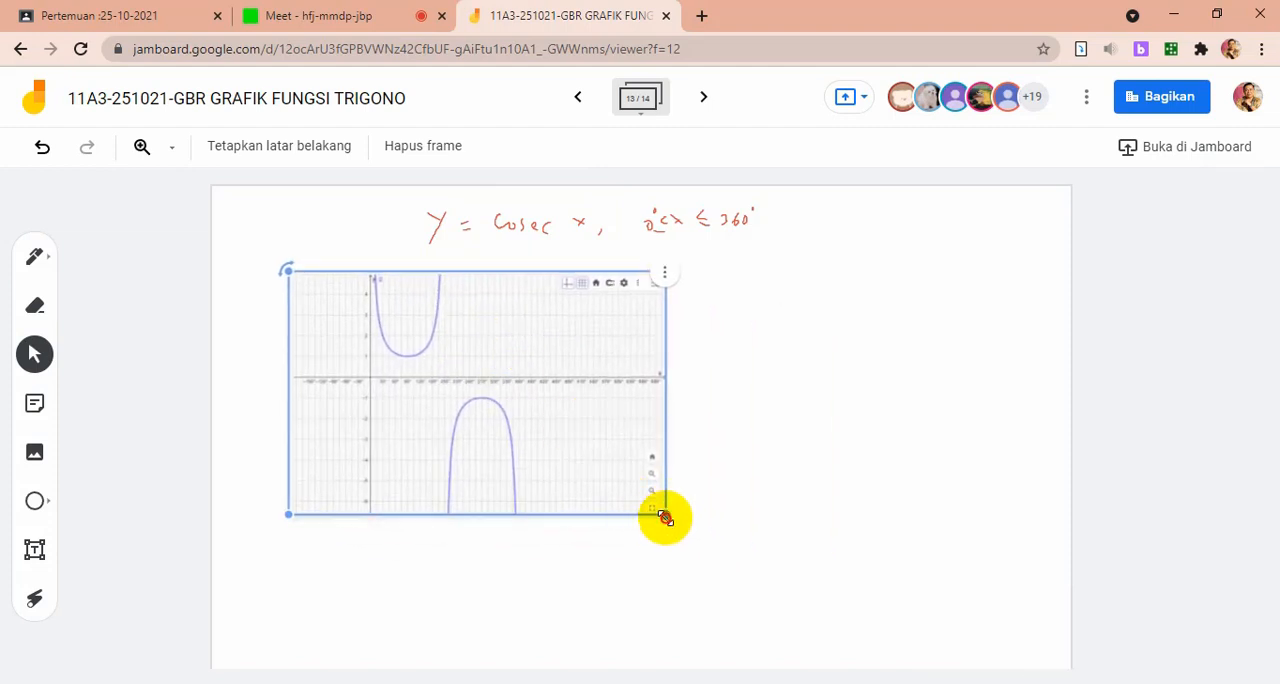
{"action": "left_click_drag", "start_coordinate": [663, 514], "coordinate": [947, 588]}
{"action": "left_click_drag", "start_coordinate": [808, 535], "coordinate": [846, 524]}
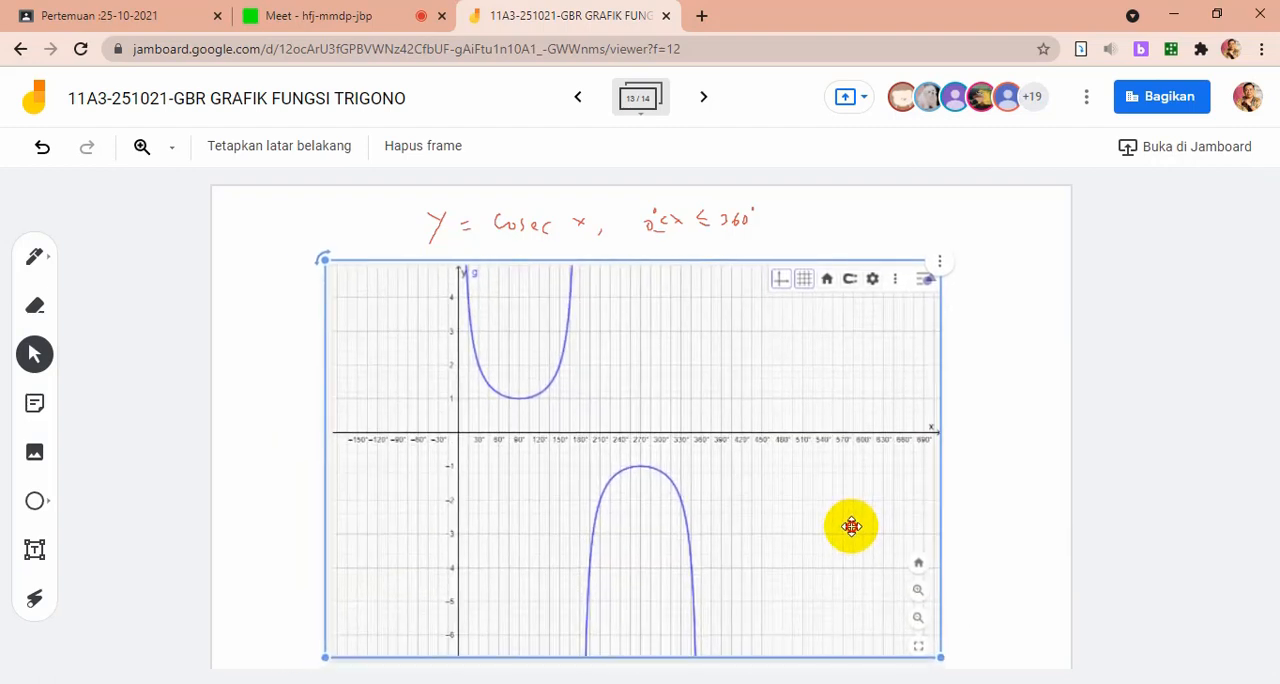
{"action": "left_click", "coordinate": [983, 443]}
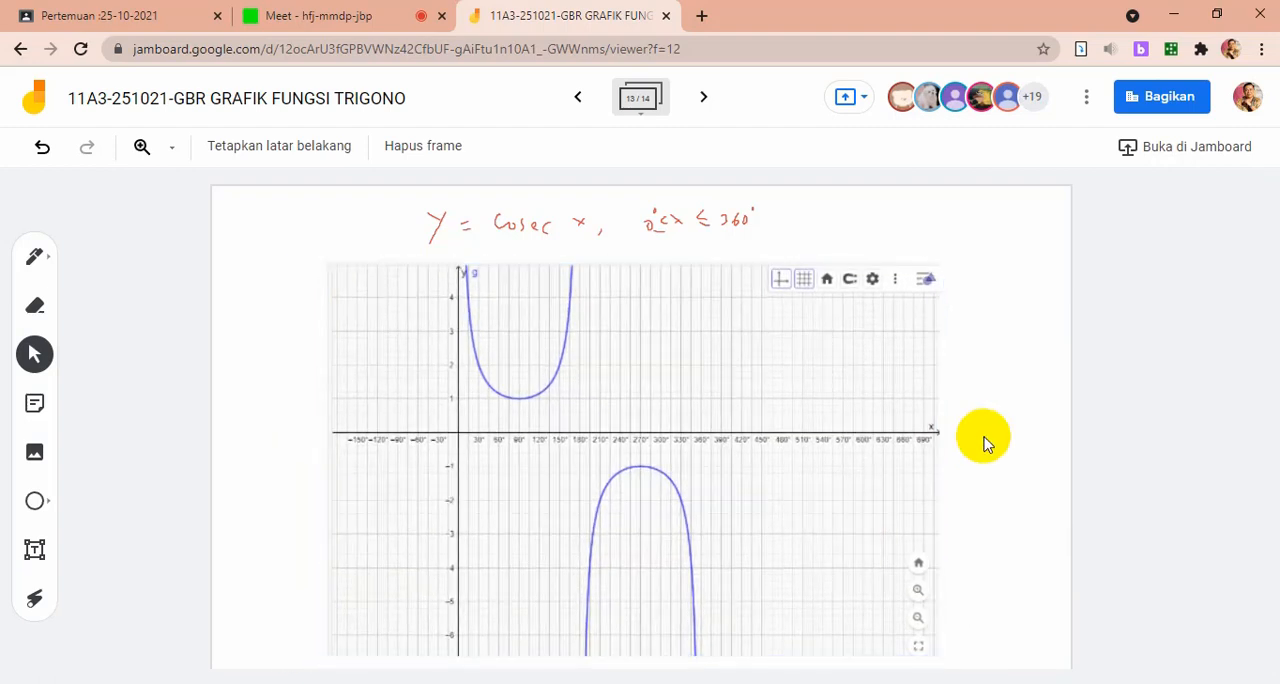
Go to the fourteenth frame, titled y = cot x, then switch to GeoGebra and replace csc with cot in the definition of f
{"action": "left_click", "coordinate": [706, 96]}
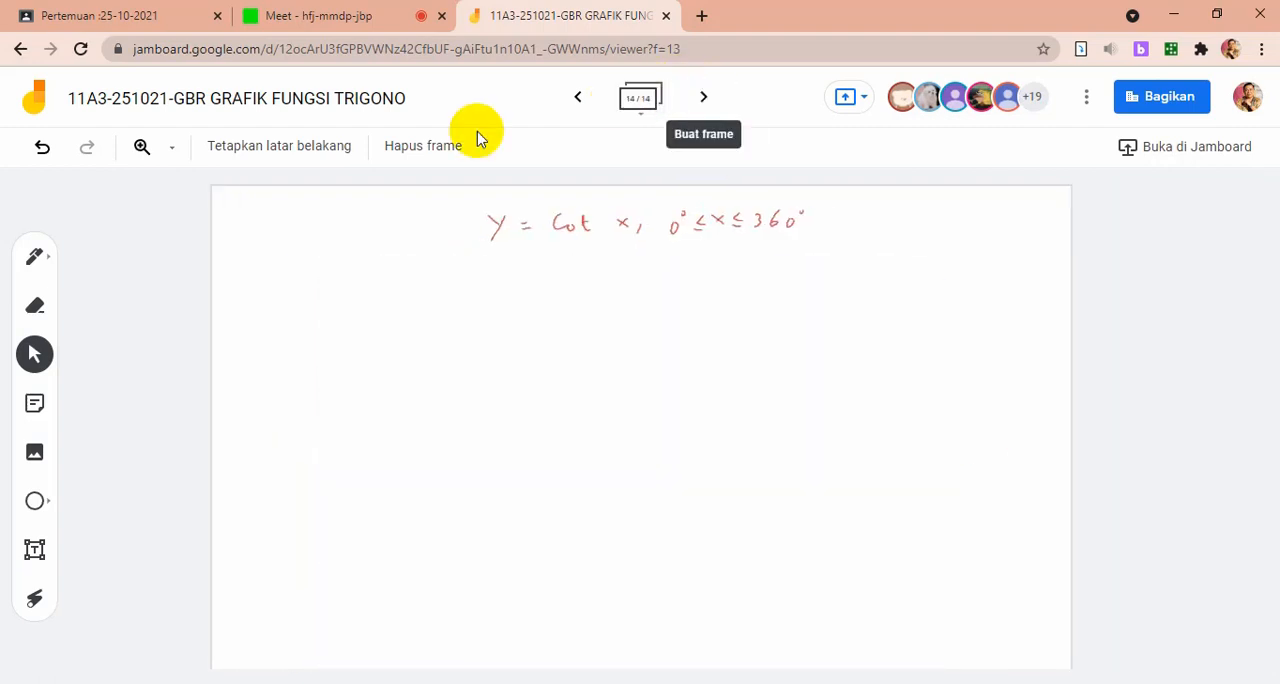
{"action": "key", "text": "alt+Tab"}
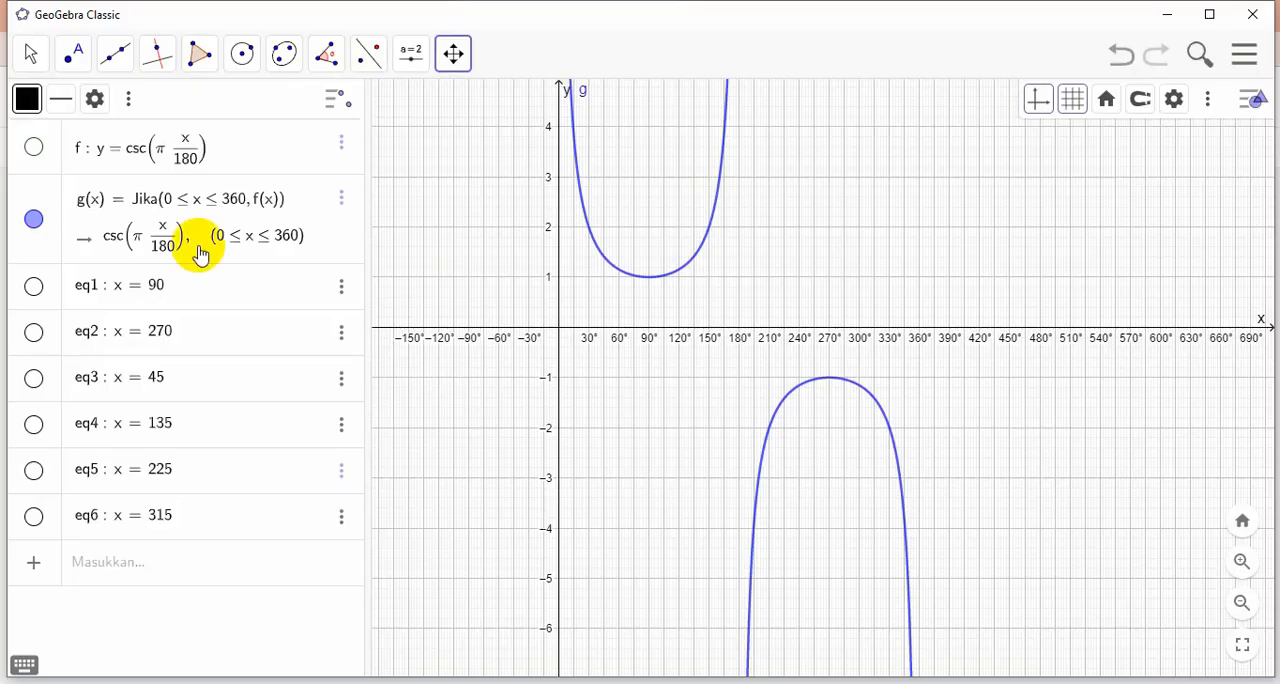
{"action": "left_click", "coordinate": [194, 143]}
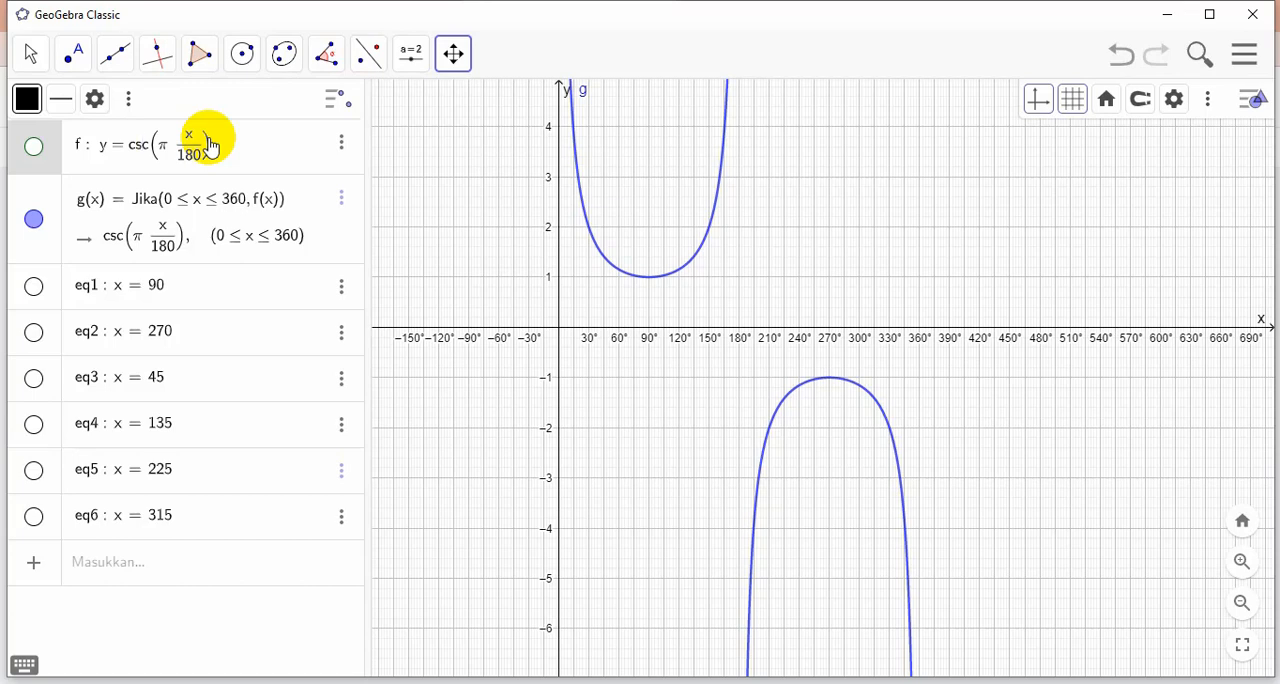
{"action": "key", "text": "BackSpace"}
{"action": "key", "text": "BackSpace"}
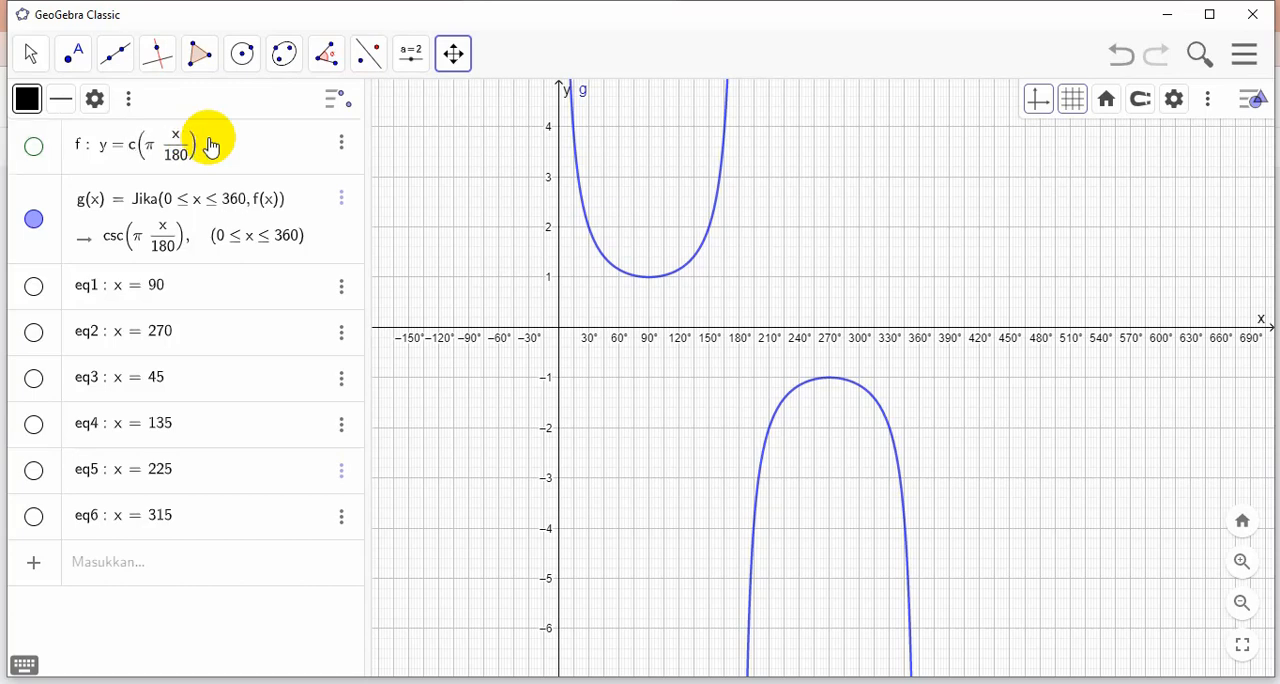
{"action": "type", "text": "ot"}
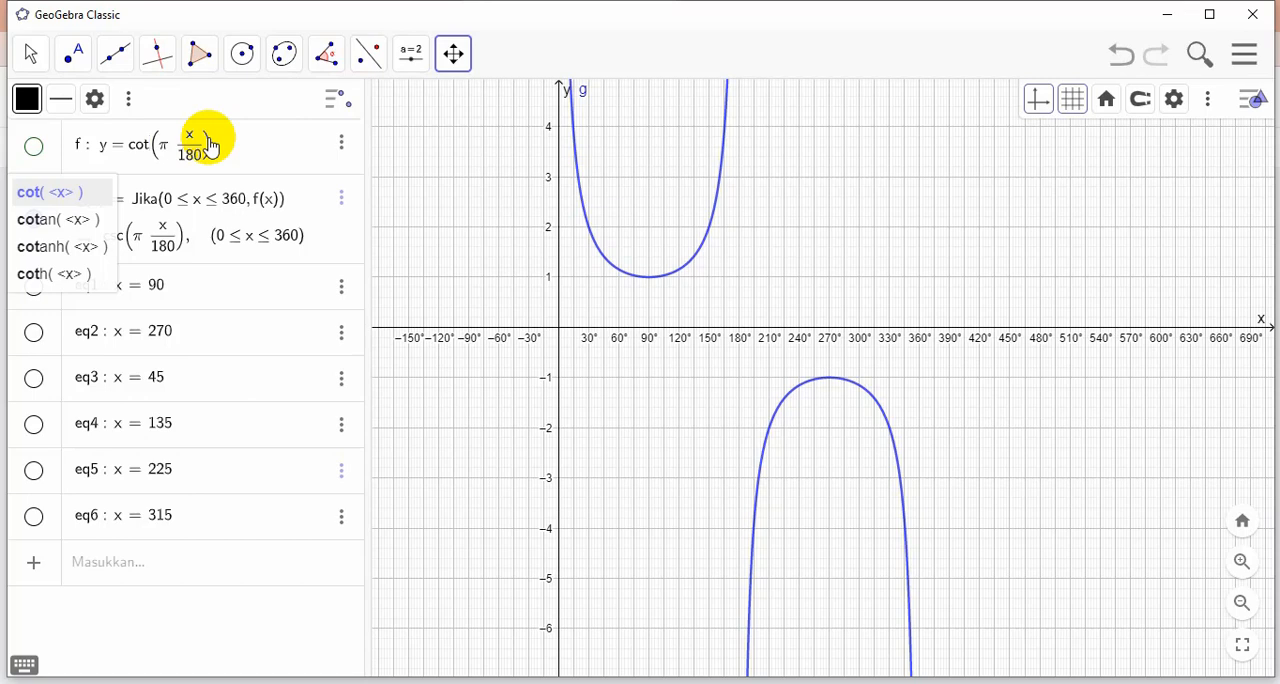
{"action": "key", "text": "Return"}
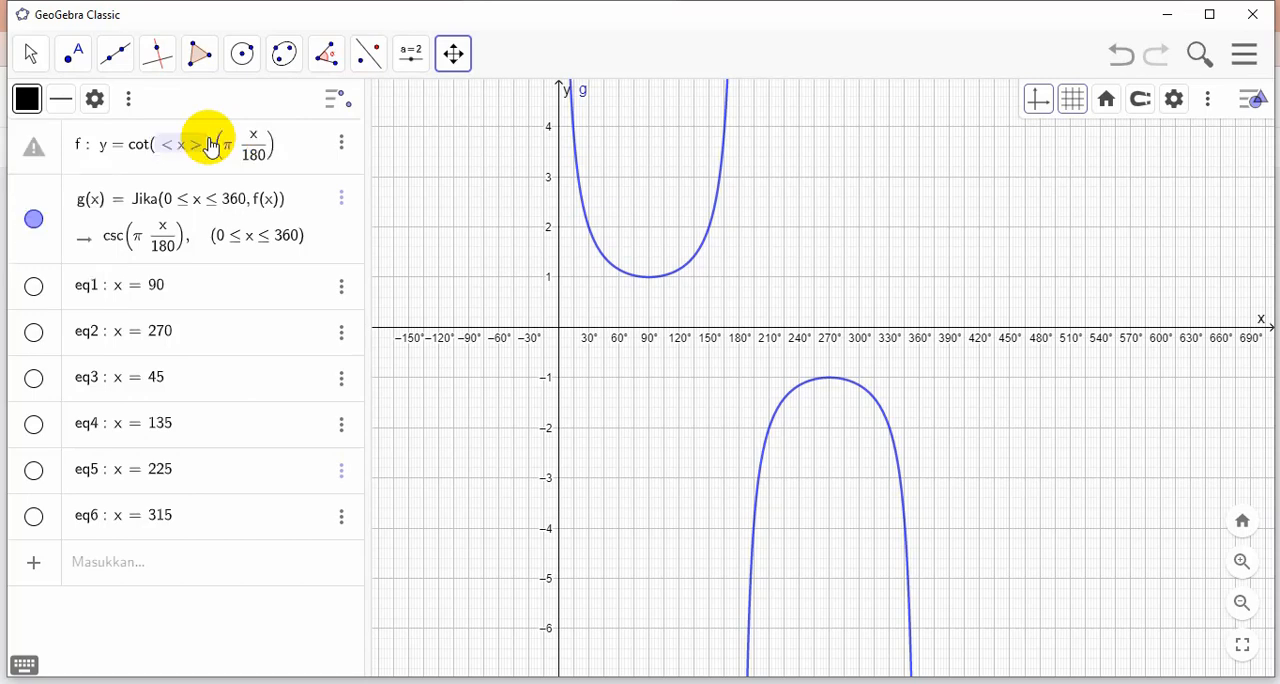
Set the argument of cot in f to x·pi/180, delete the leftover factor after it and apply the definition
{"action": "left_click", "coordinate": [190, 150]}
{"action": "type", "text": "x"}
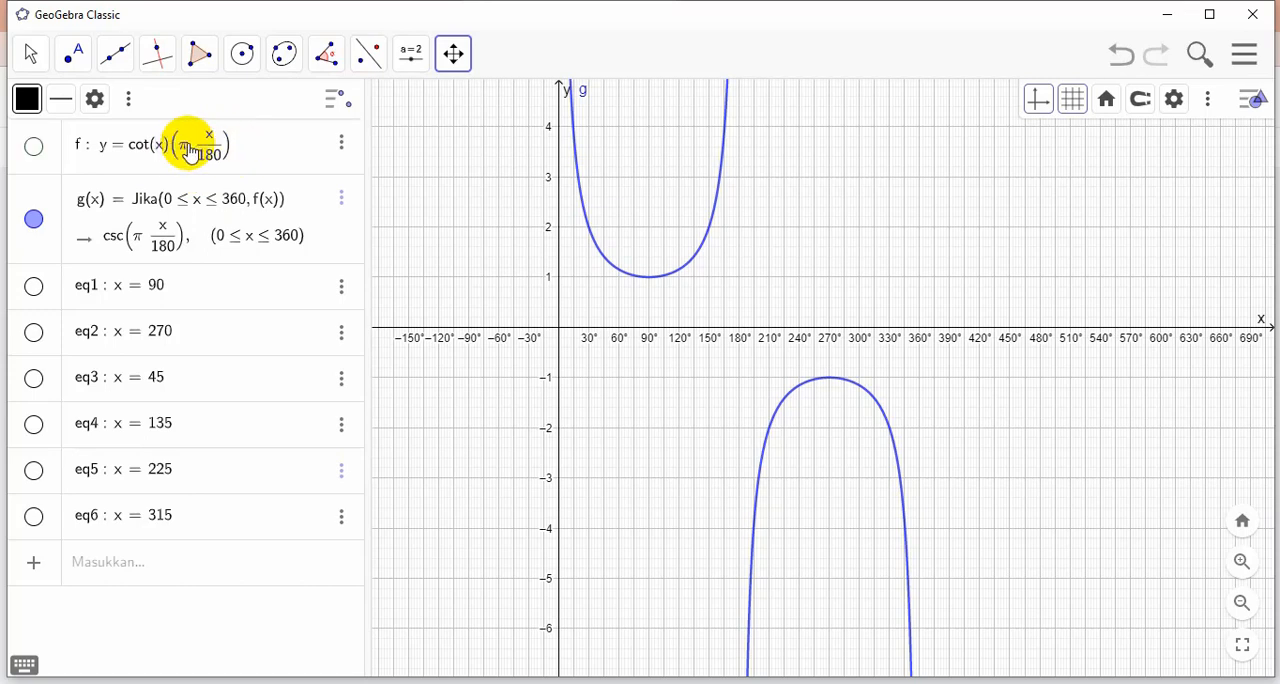
{"action": "type", "text": "*"}
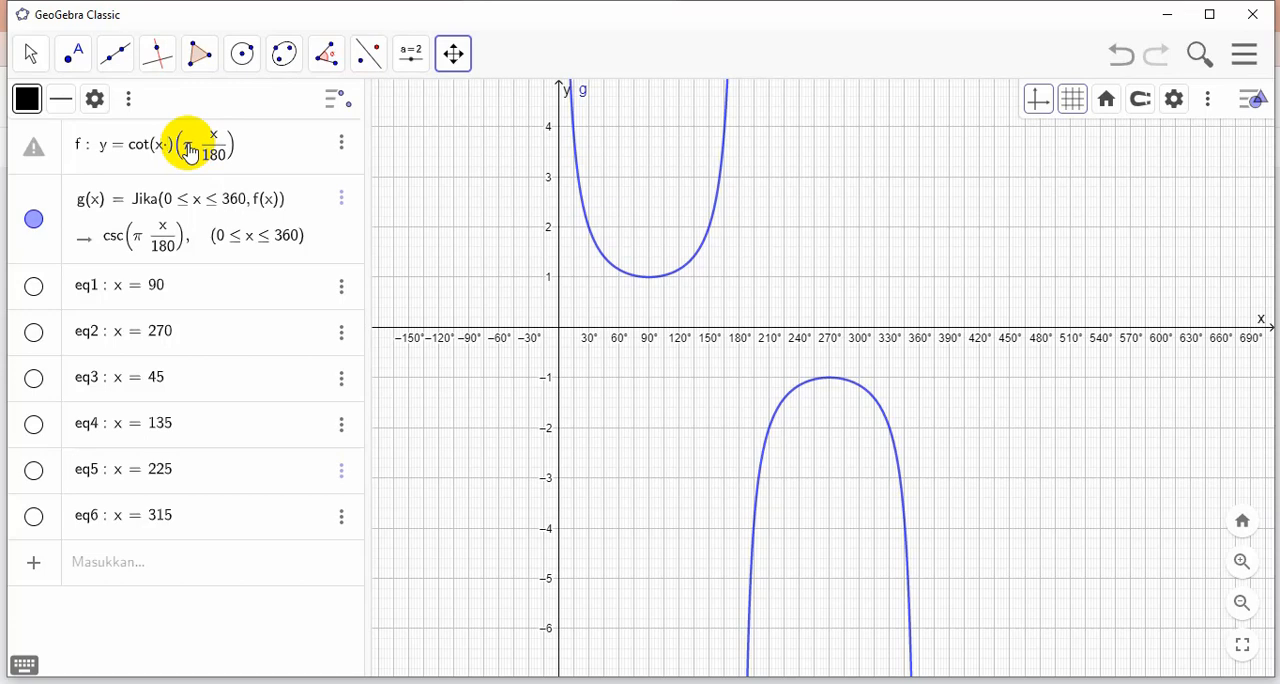
{"action": "type", "text": "pi/"}
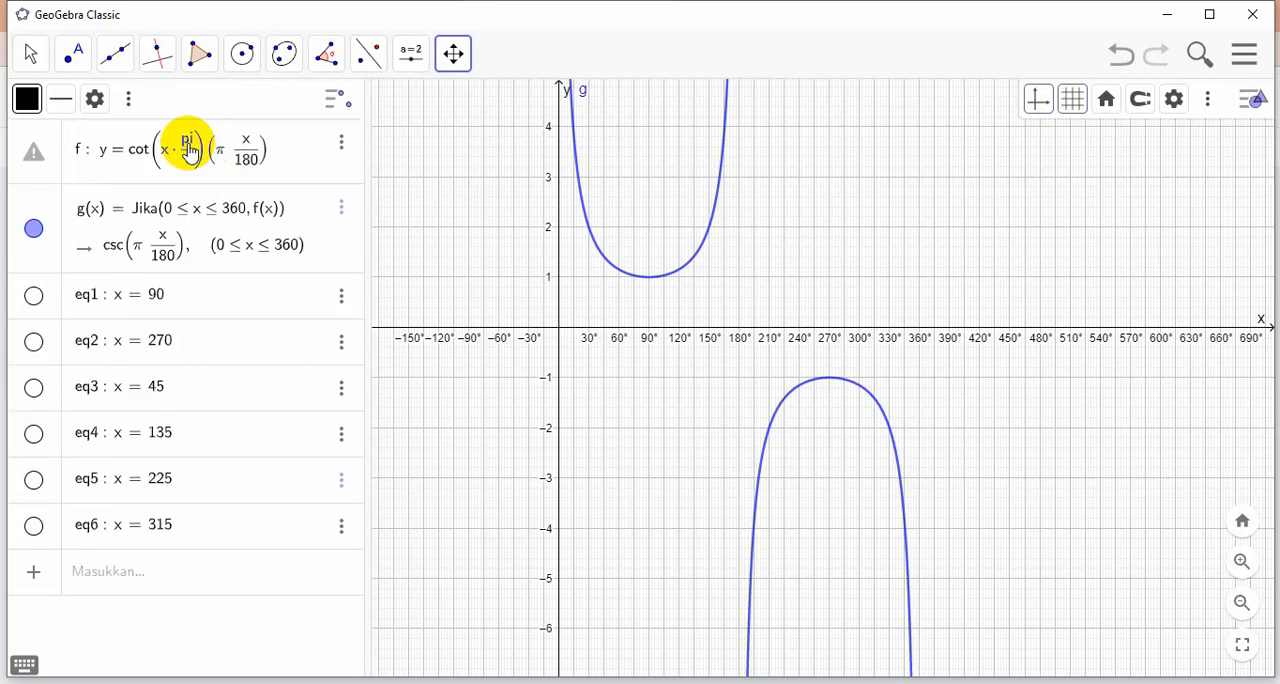
{"action": "type", "text": "180"}
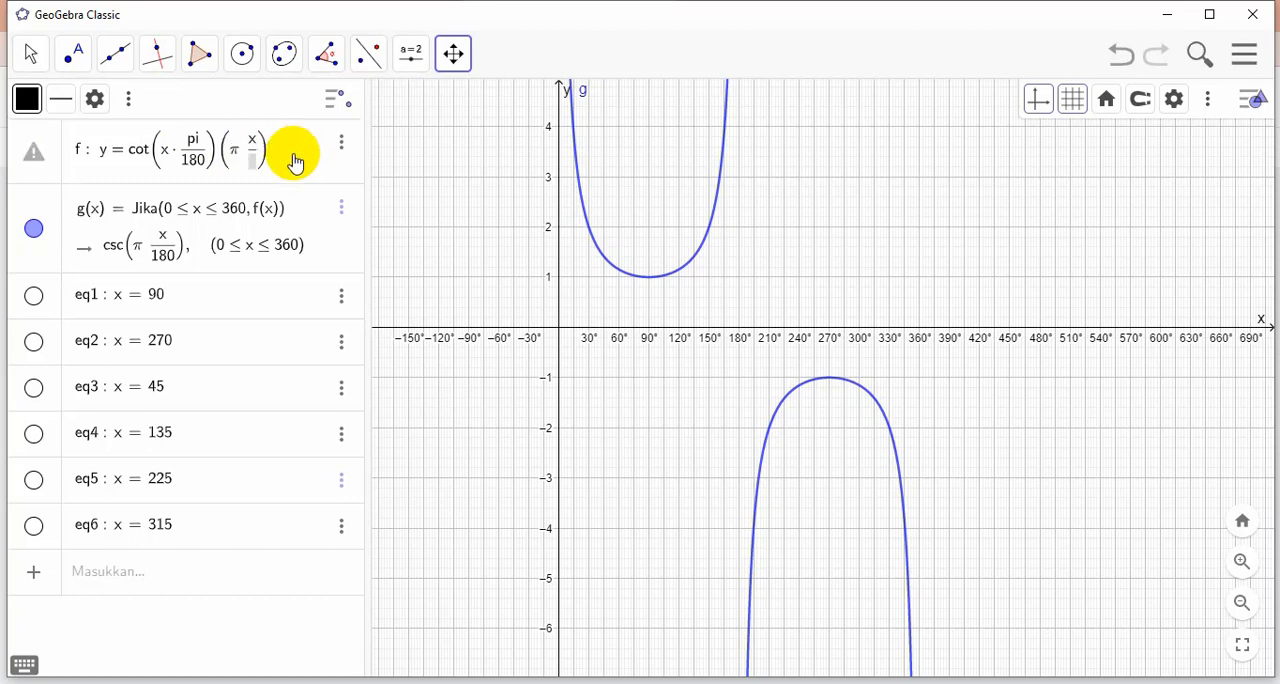
{"action": "key", "text": "BackSpace"}
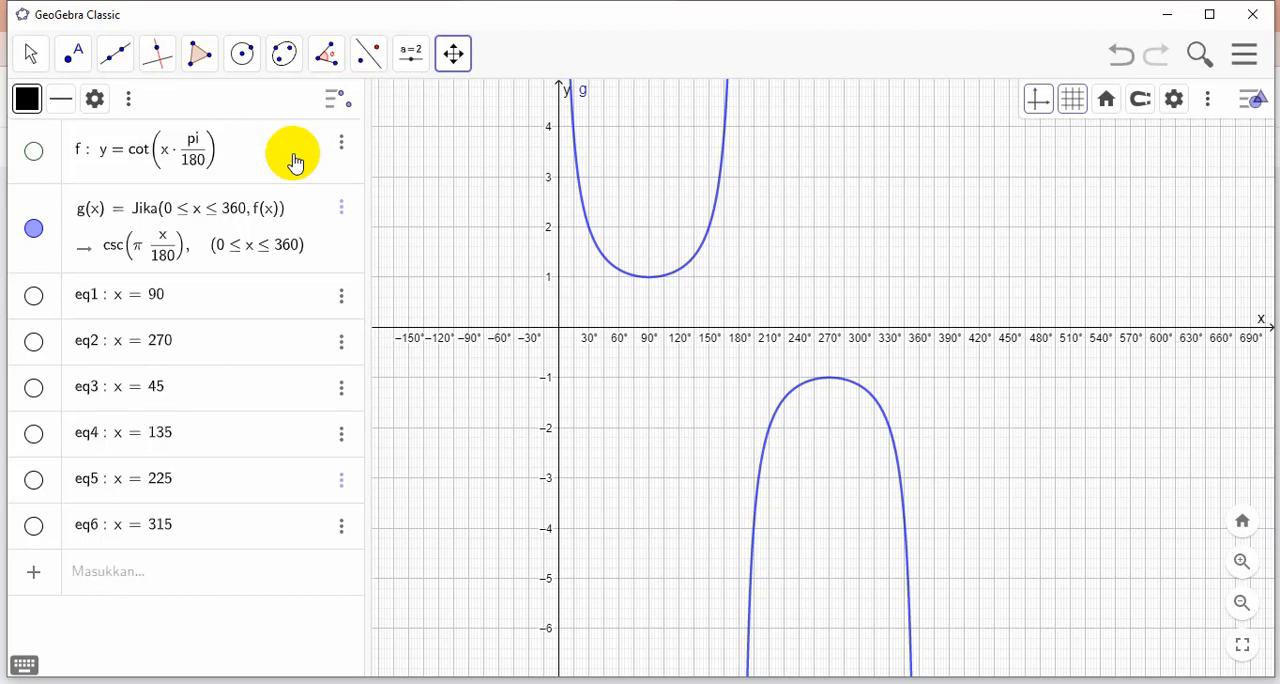
{"action": "key", "text": "Return"}
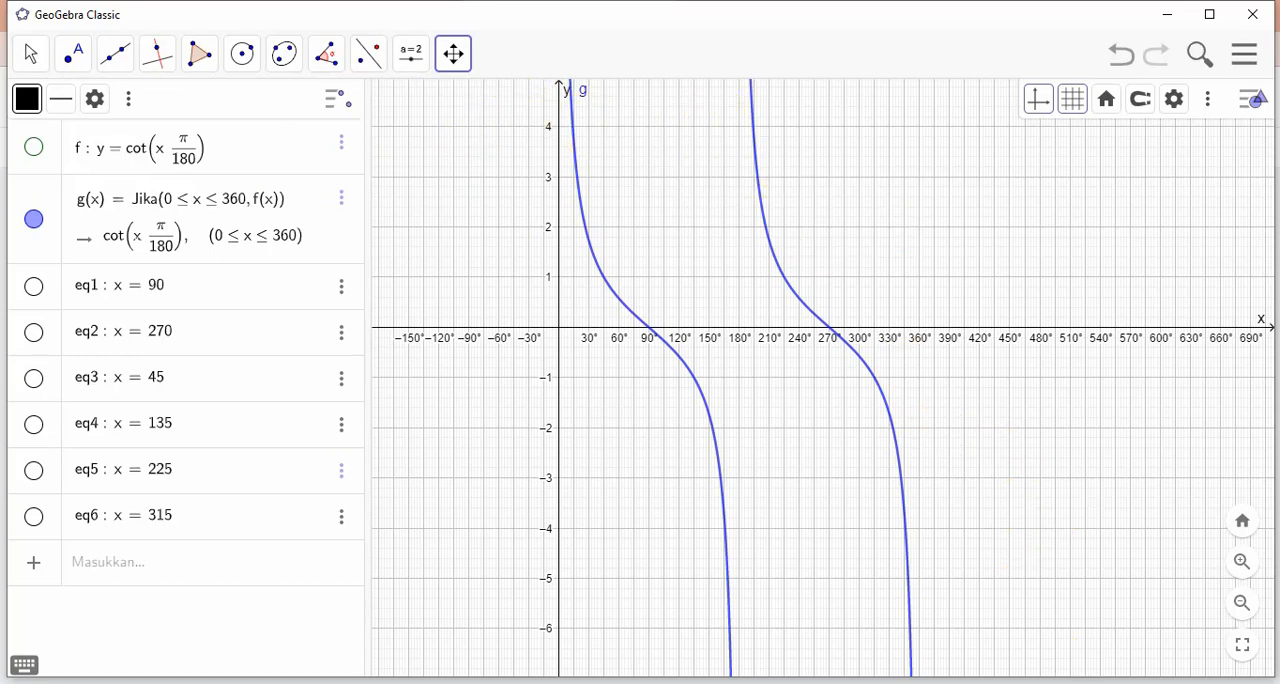
Capture the cotangent graph area as a screenshot of about 977x630 pixels and copy it to the clipboard
{"action": "key", "text": "Print"}
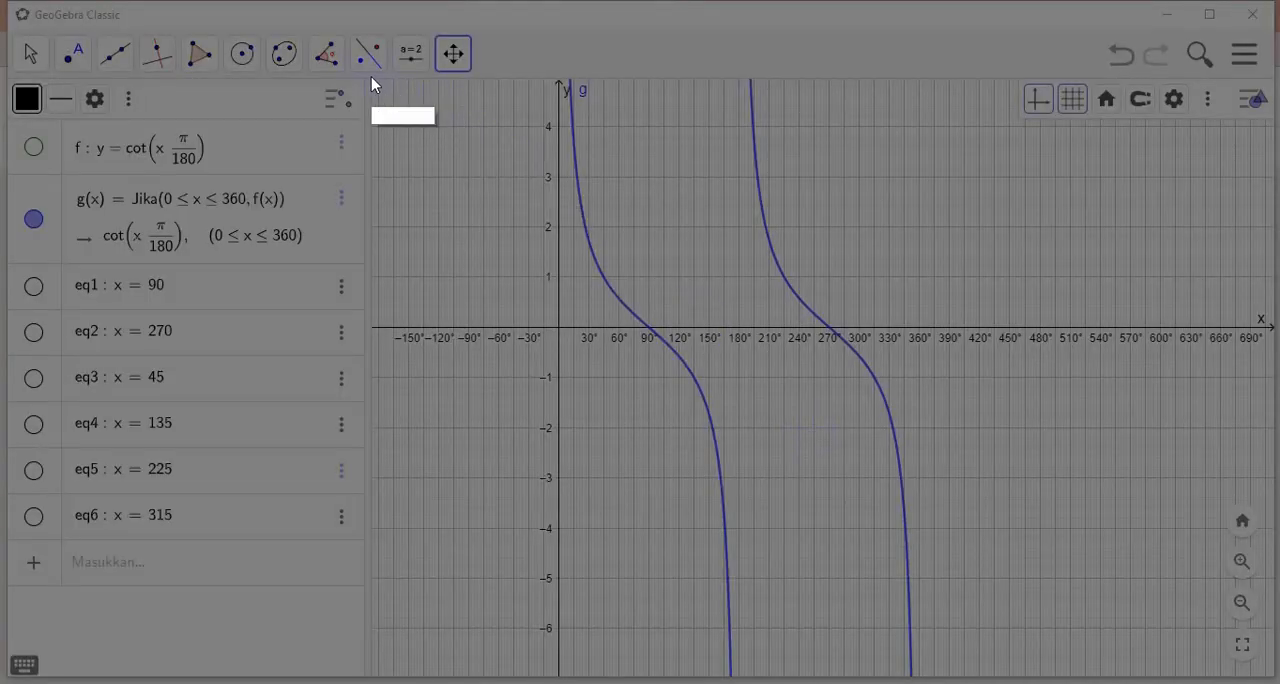
{"action": "mouse_move", "coordinate": [360, 73]}
{"action": "left_mouse_down"}
{"action": "mouse_move", "coordinate": [1129, 200]}
{"action": "mouse_move", "coordinate": [1276, 333]}
{"action": "mouse_move", "coordinate": [1274, 670]}
{"action": "mouse_move", "coordinate": [1276, 655]}
{"action": "mouse_move", "coordinate": [1262, 678]}
{"action": "mouse_move", "coordinate": [1242, 658]}
{"action": "left_mouse_up"}
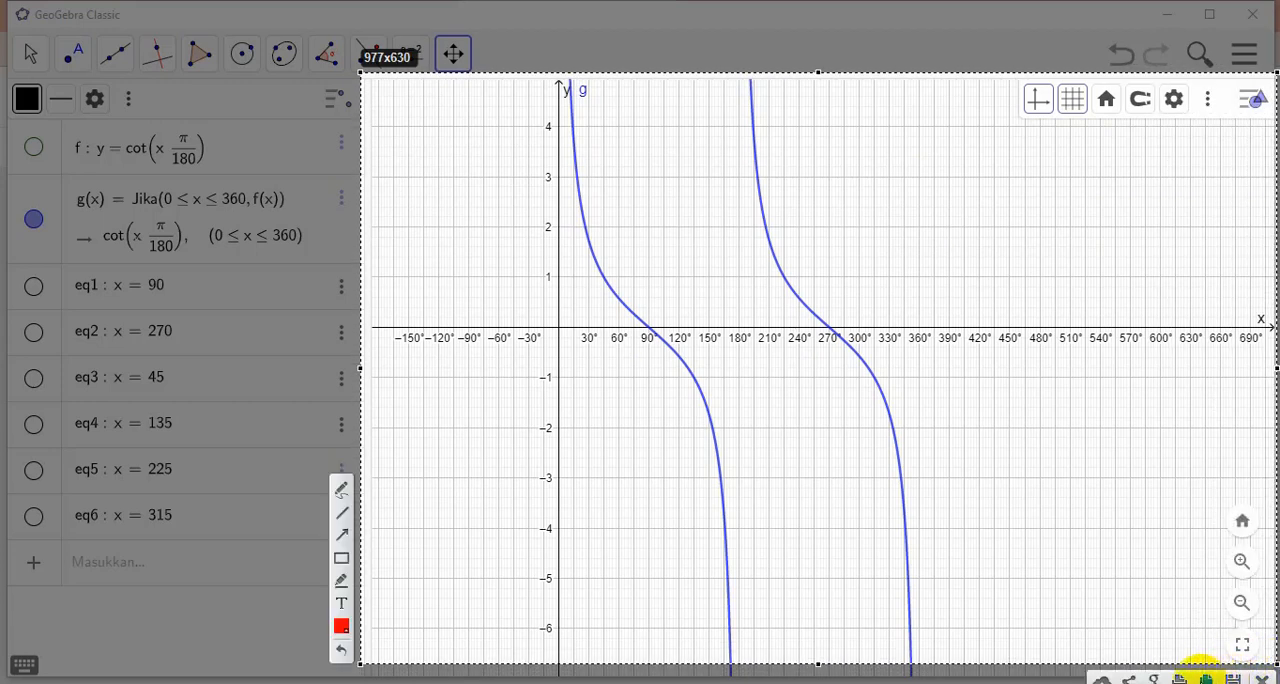
{"action": "left_click", "coordinate": [1203, 679]}
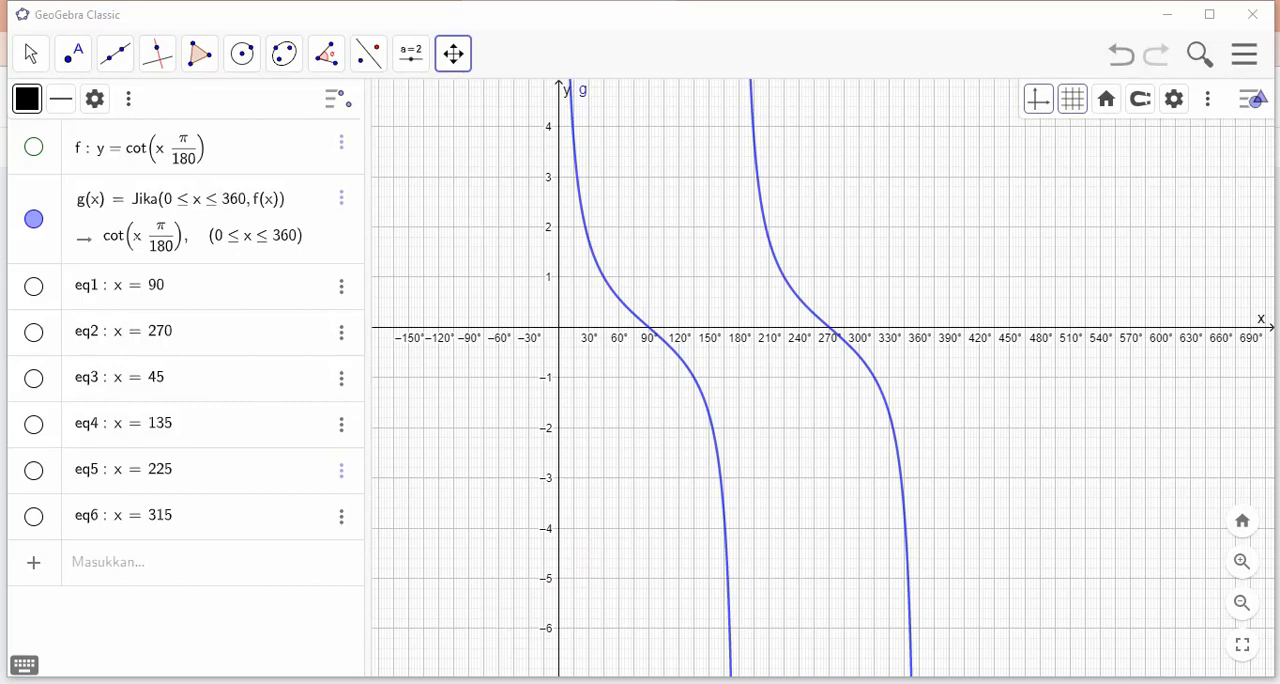
Switch to Jamboard, paste the cotangent graph into the fourteenth frame and enlarge it beneath the y = cot x title
{"action": "mouse_move", "coordinate": [251, 532]}
{"action": "left_click", "coordinate": [194, 601]}
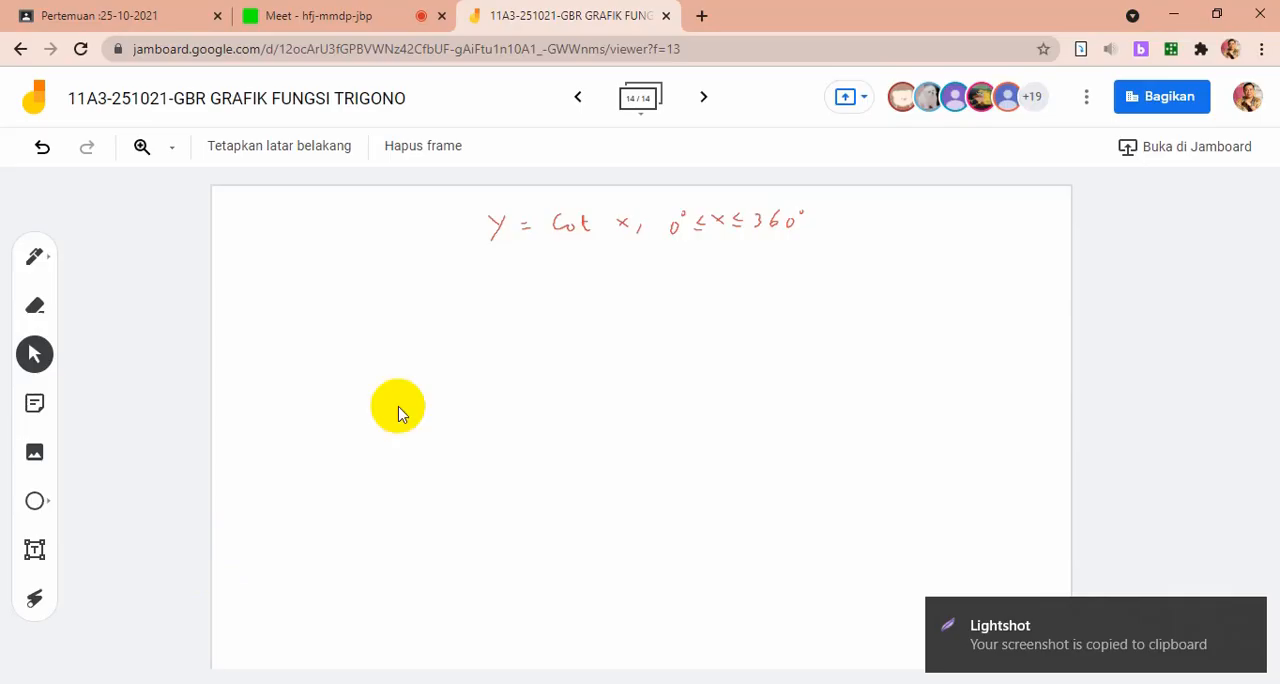
{"action": "key", "text": "ctrl+v"}
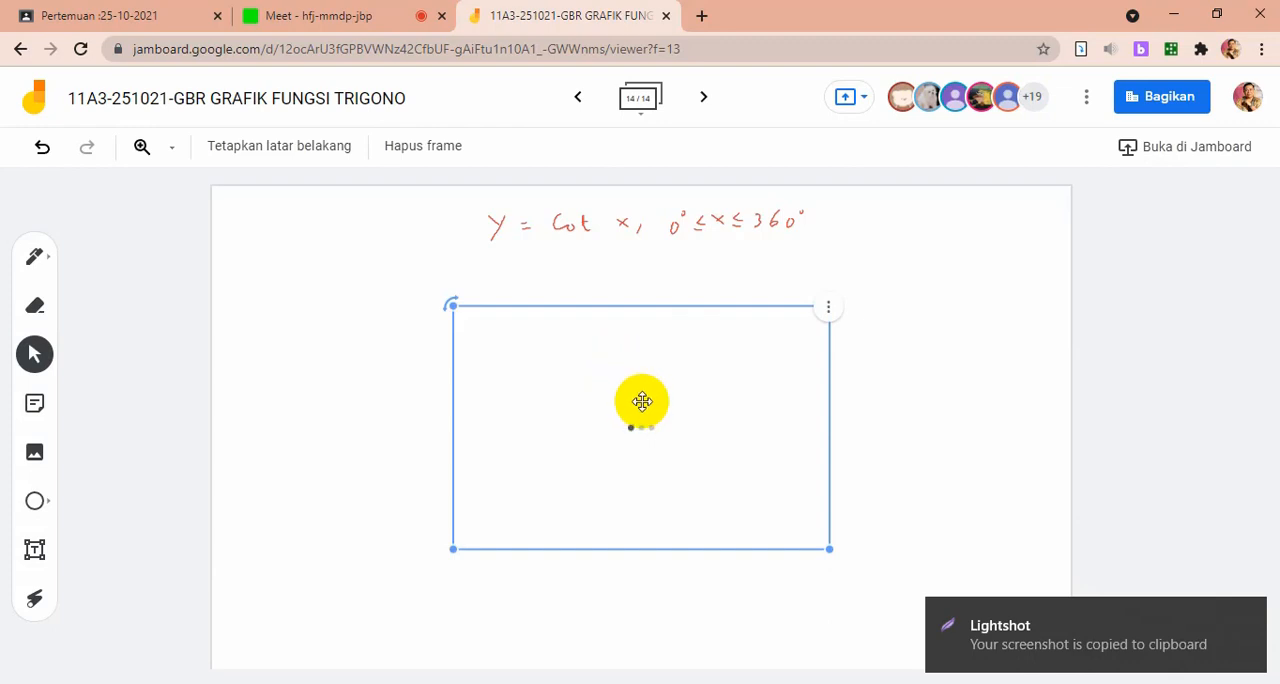
{"action": "left_click_drag", "start_coordinate": [642, 401], "coordinate": [462, 369]}
{"action": "left_click_drag", "start_coordinate": [640, 520], "coordinate": [903, 563]}
{"action": "left_click_drag", "start_coordinate": [759, 507], "coordinate": [829, 490]}
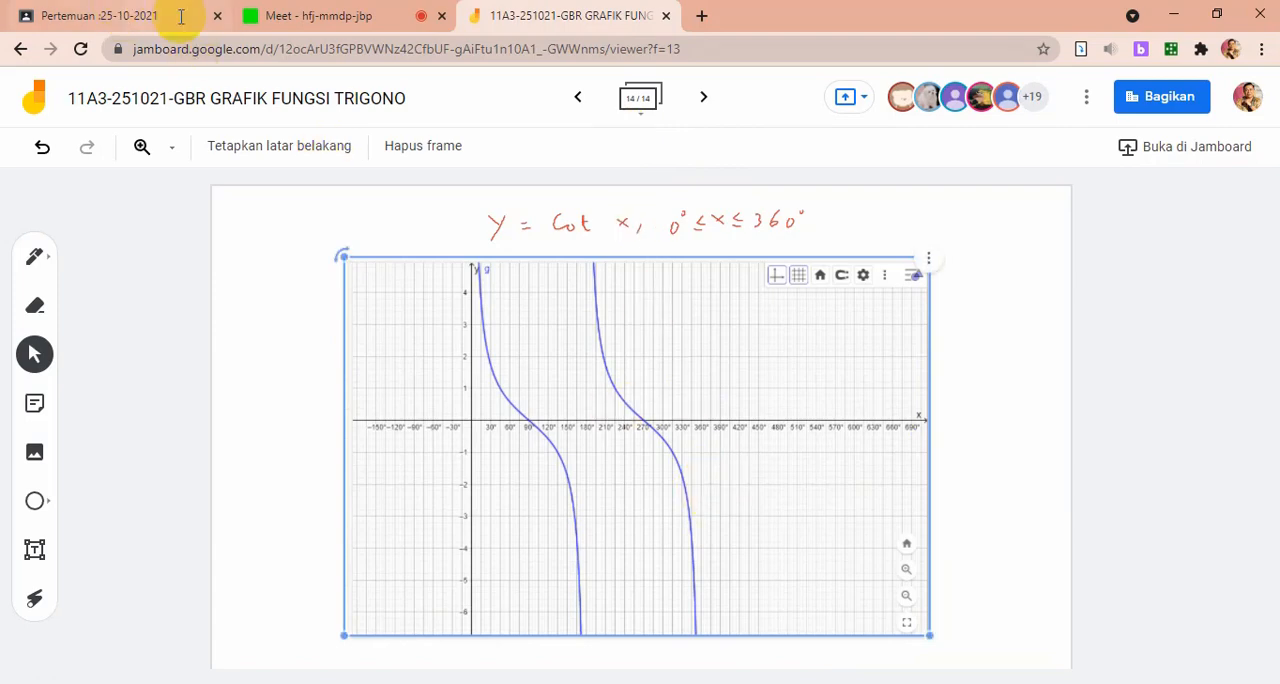
Page back through the Jamboard frames from the fourteenth to the third, which holds the basic y = sin x graph
{"action": "left_click", "coordinate": [578, 98]}
{"action": "left_click", "coordinate": [578, 99]}
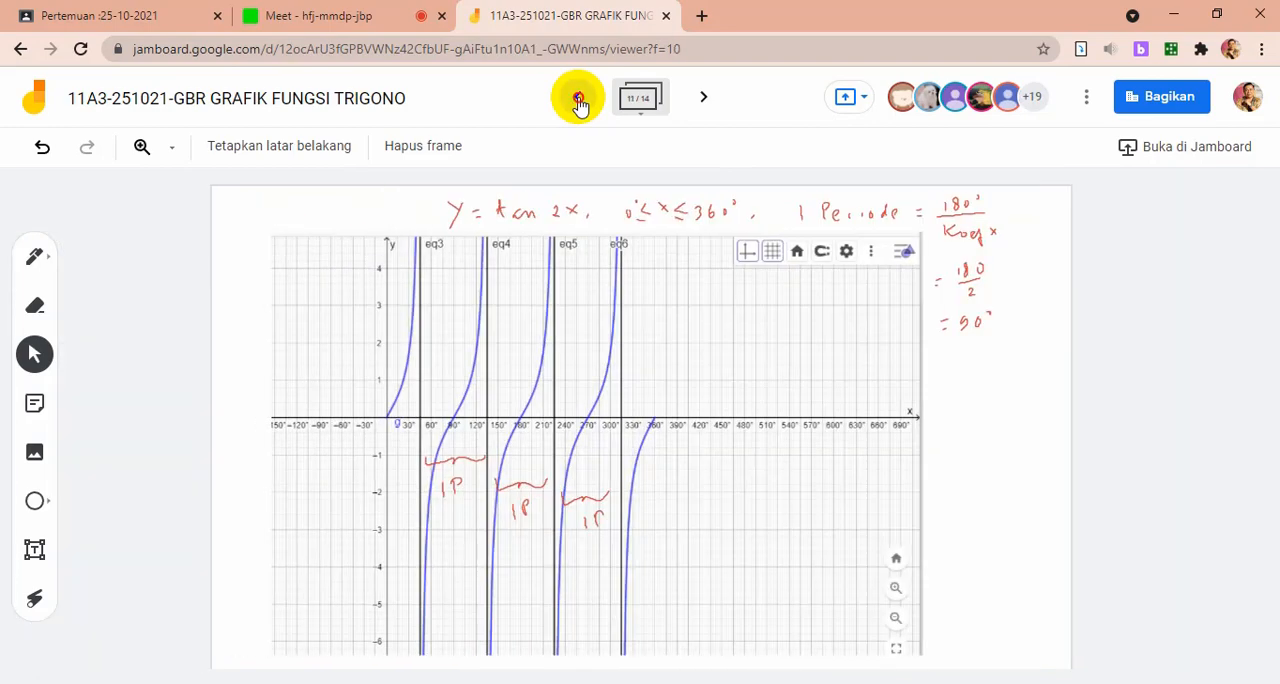
{"action": "left_click", "coordinate": [578, 99]}
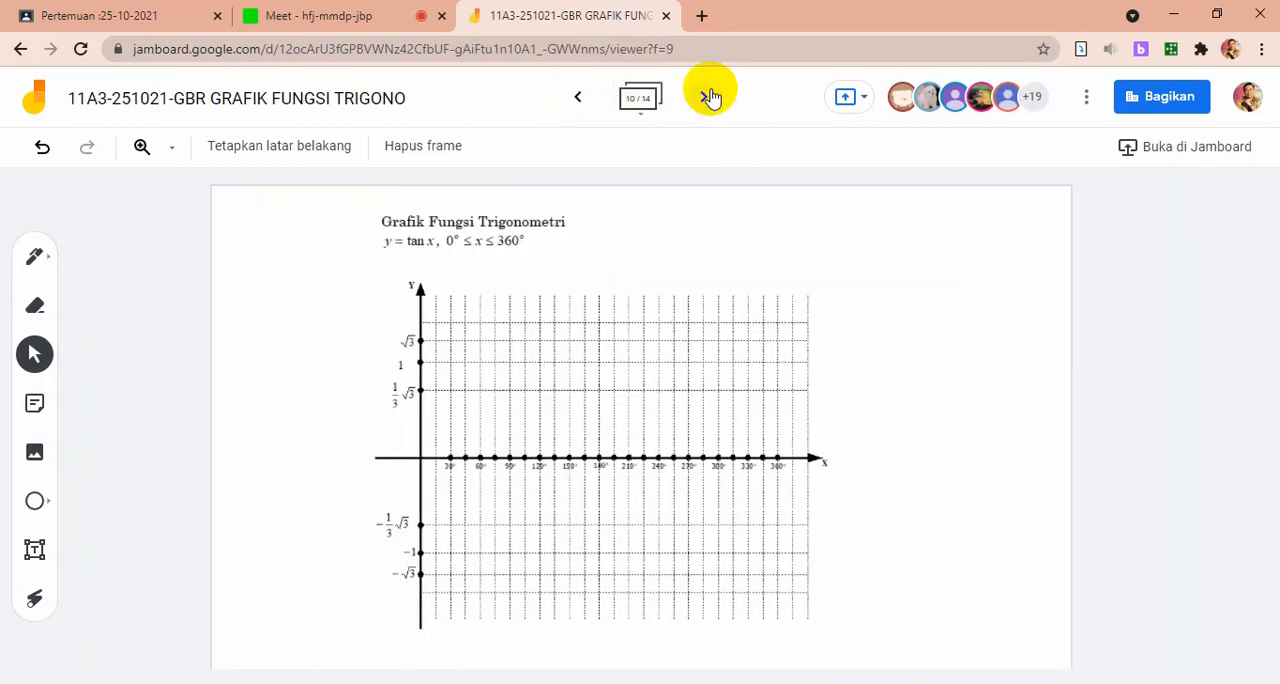
{"action": "left_click", "coordinate": [706, 96]}
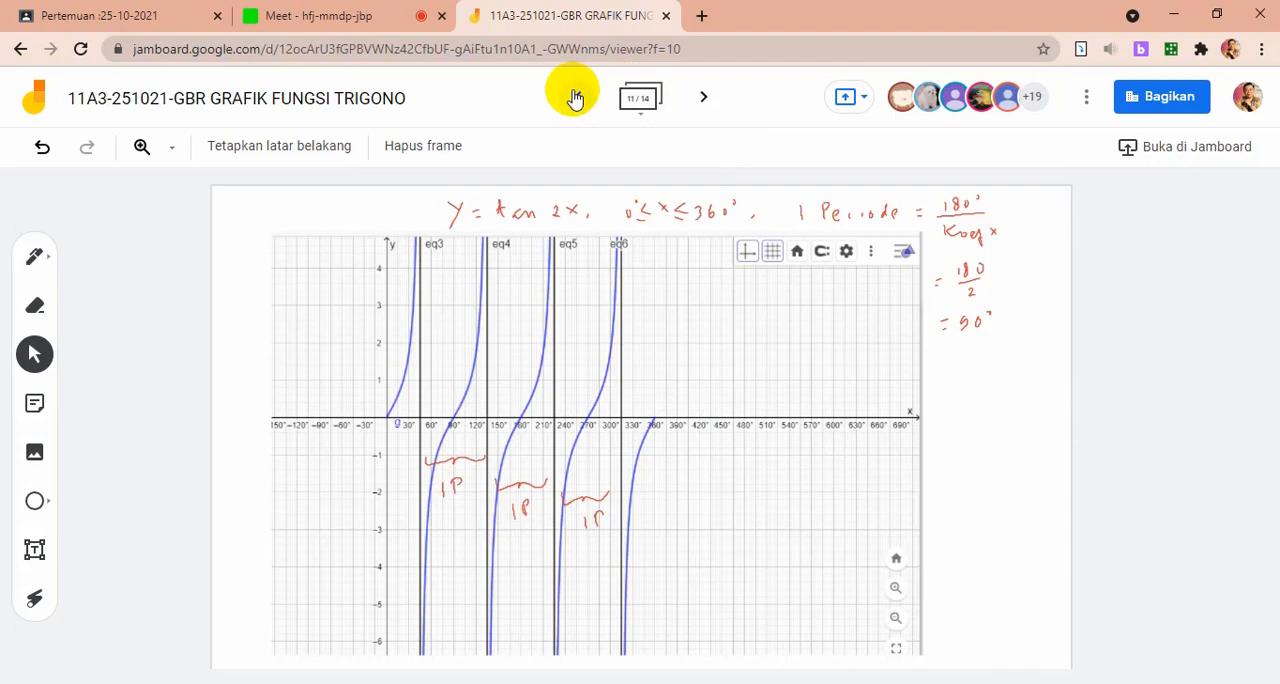
{"action": "left_click", "coordinate": [576, 97]}
{"action": "left_click", "coordinate": [576, 97]}
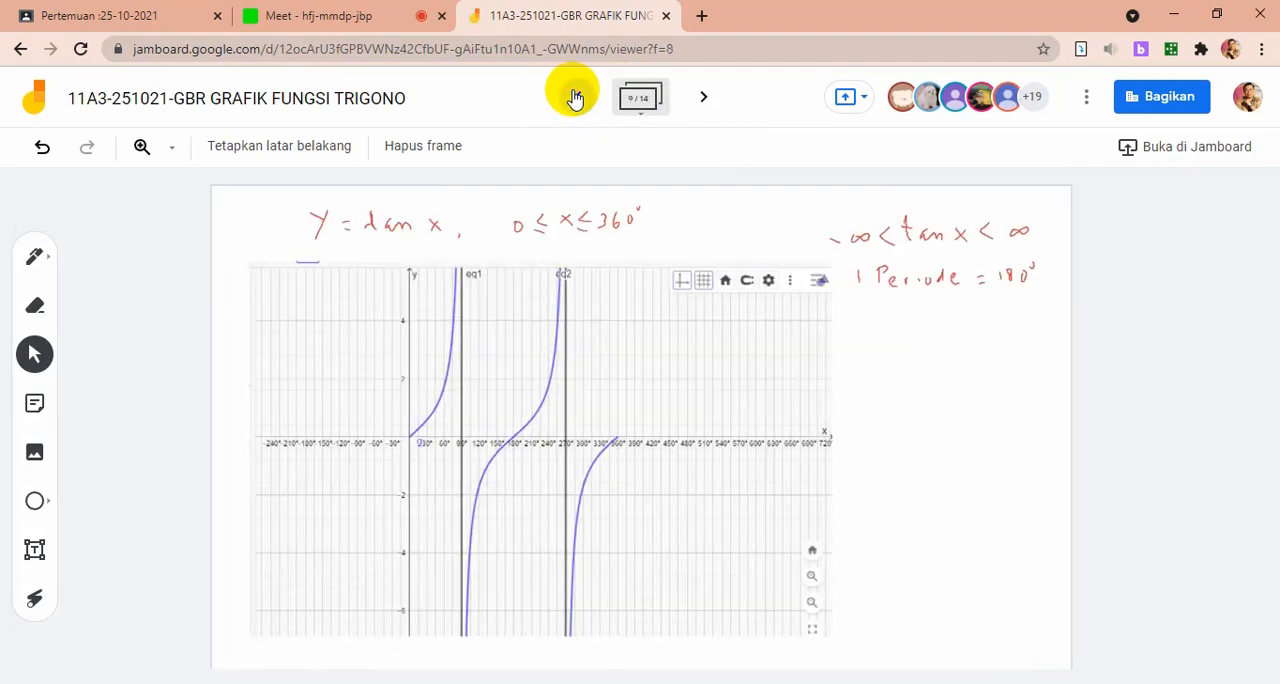
{"action": "left_click", "coordinate": [576, 97]}
{"action": "left_click", "coordinate": [576, 97]}
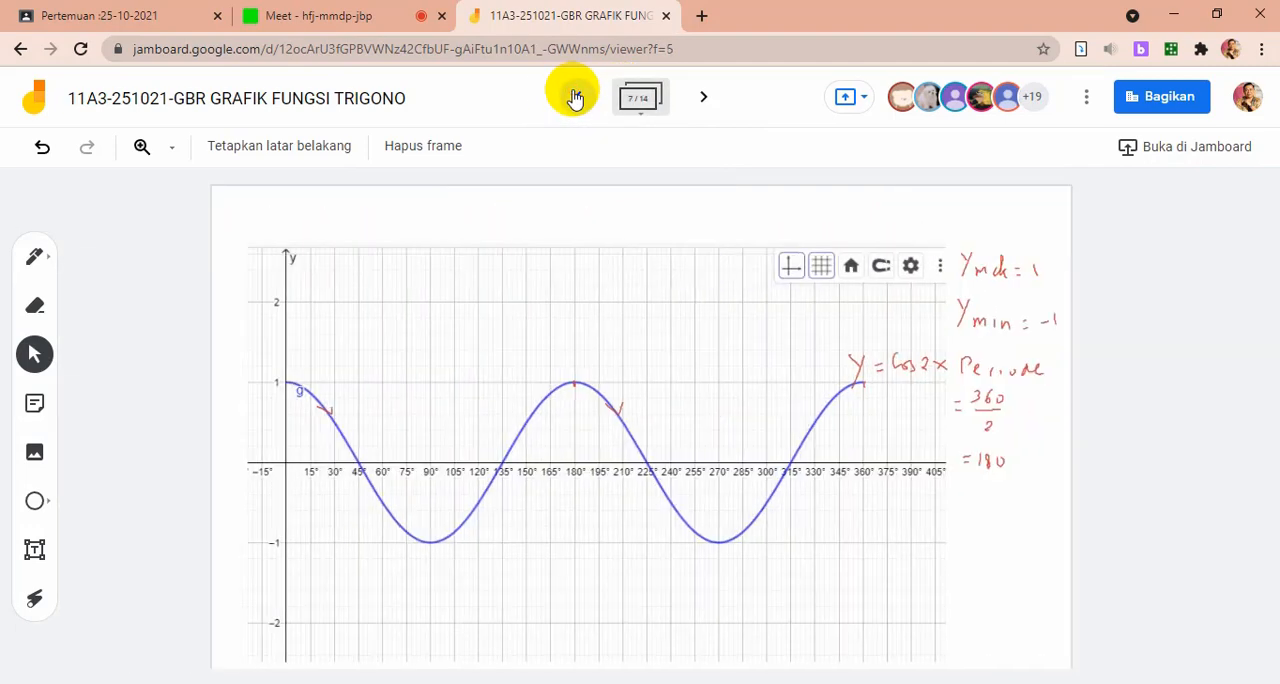
{"action": "left_click", "coordinate": [576, 97]}
{"action": "left_click", "coordinate": [576, 97]}
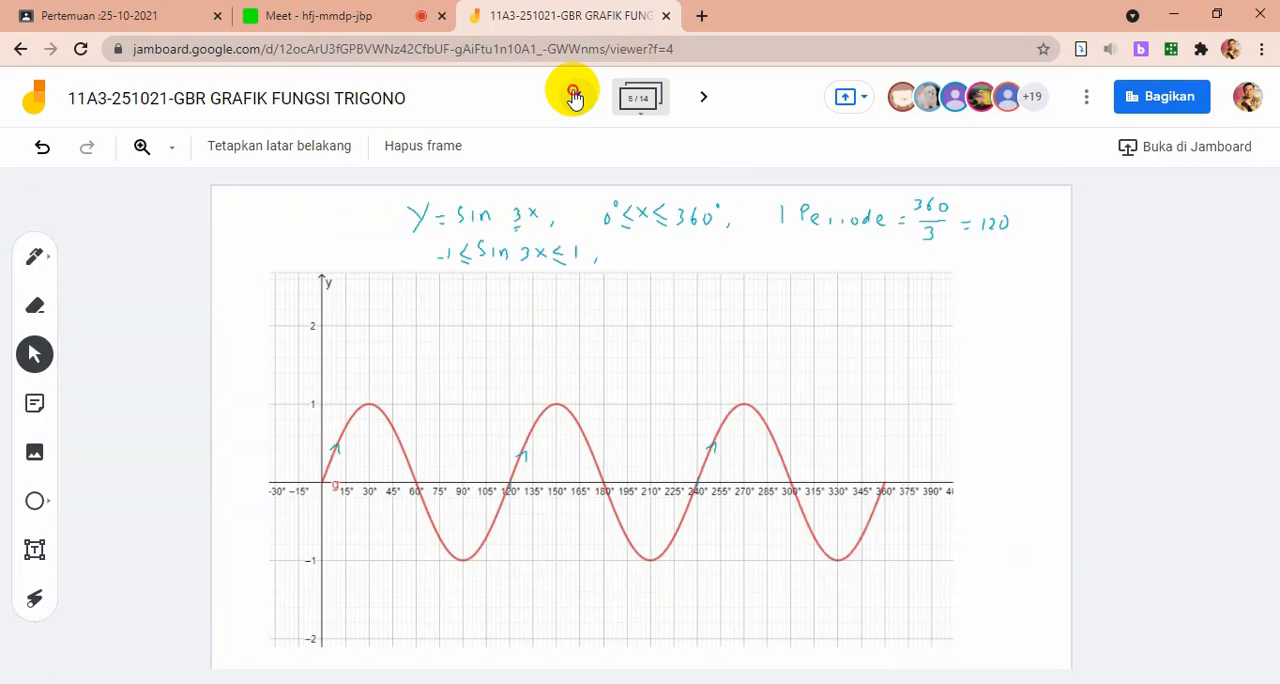
{"action": "left_click", "coordinate": [575, 97]}
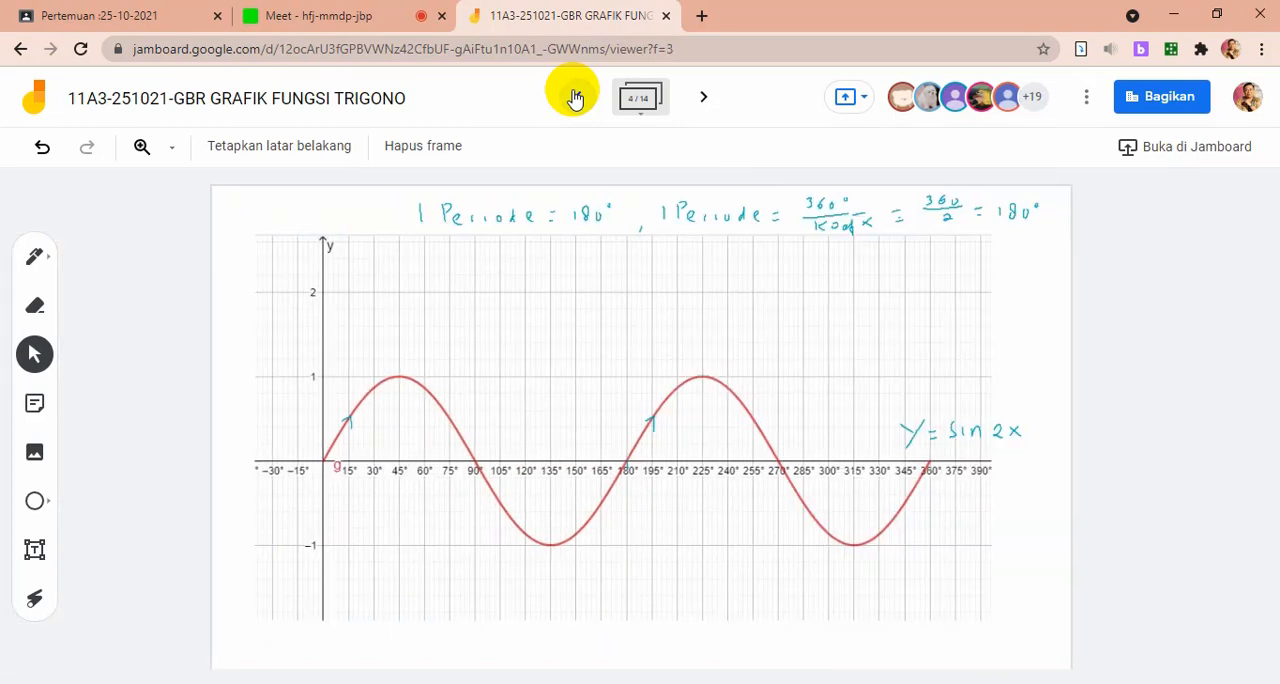
{"action": "left_click", "coordinate": [576, 97]}
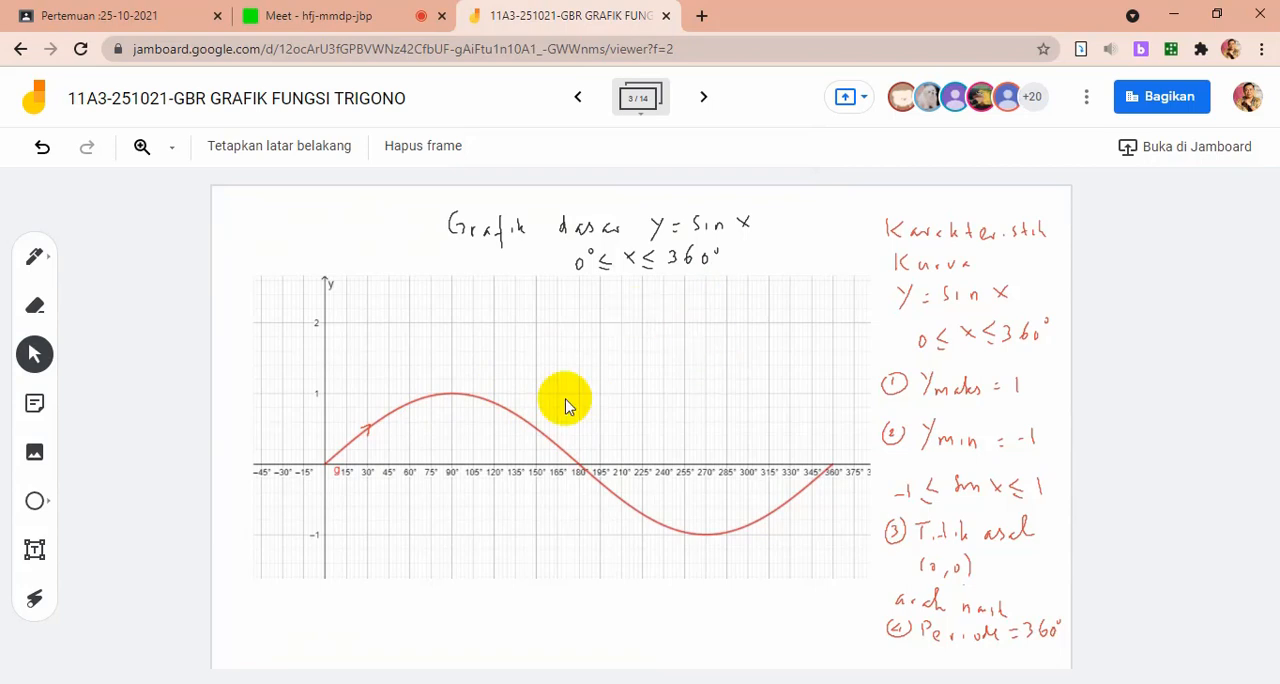
Review the graphs frame by frame from y = sin 2x in the fourth frame to y = cosec x in the thirteenth
{"action": "left_click", "coordinate": [705, 96]}
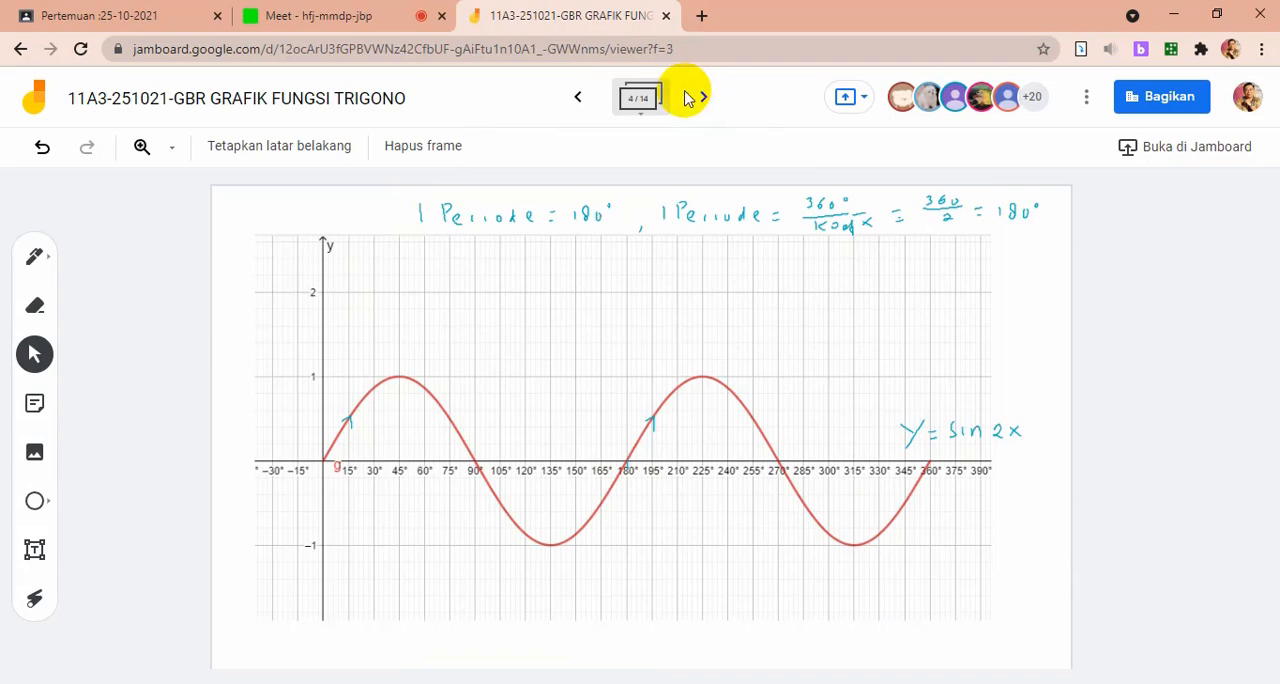
{"action": "left_click", "coordinate": [706, 97]}
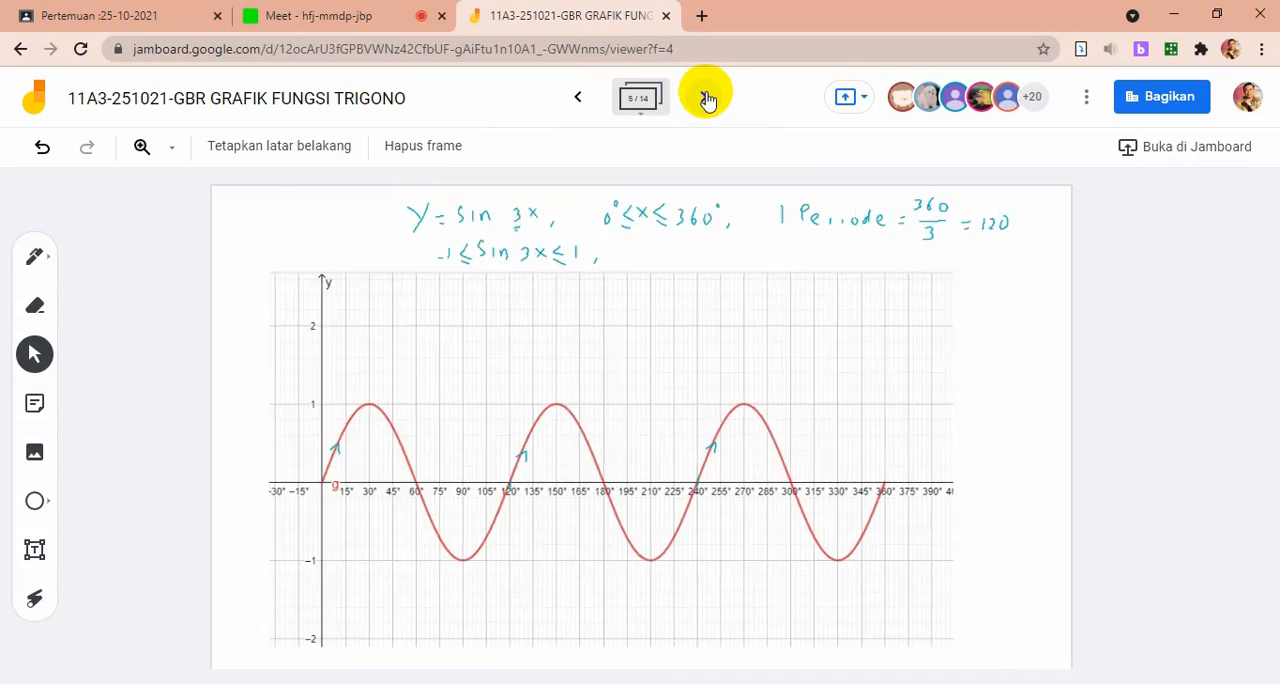
{"action": "left_click", "coordinate": [706, 97]}
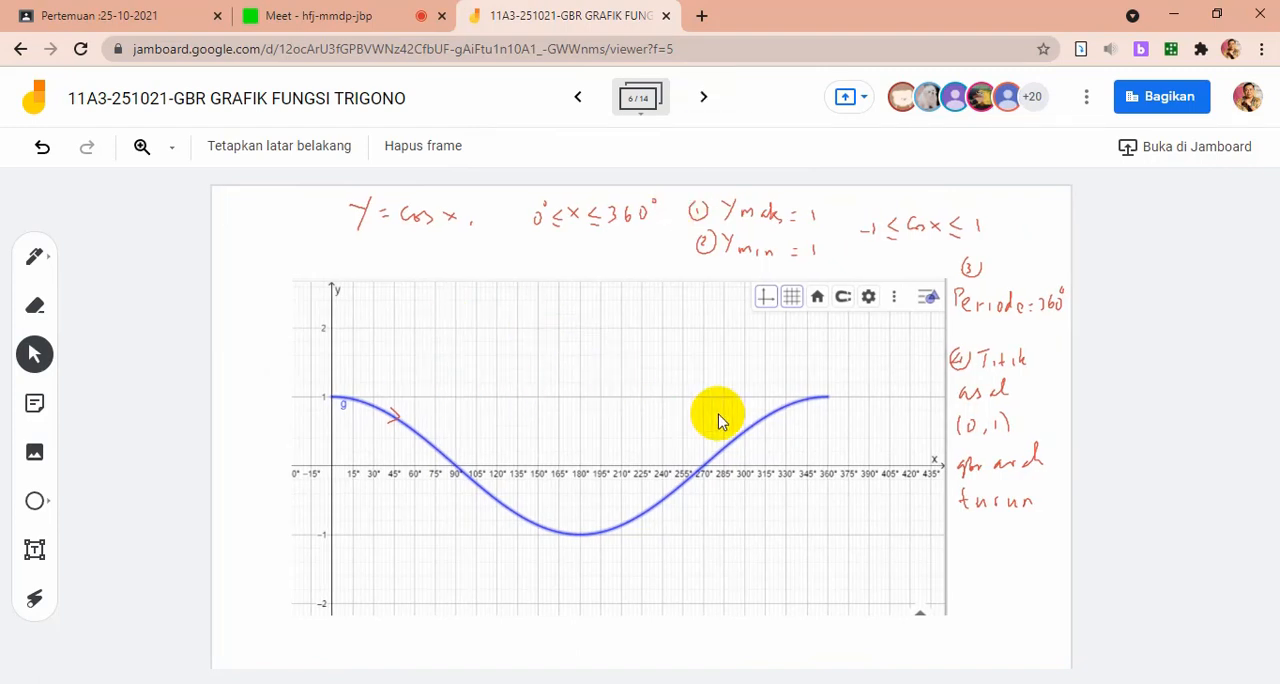
{"action": "left_click", "coordinate": [706, 95]}
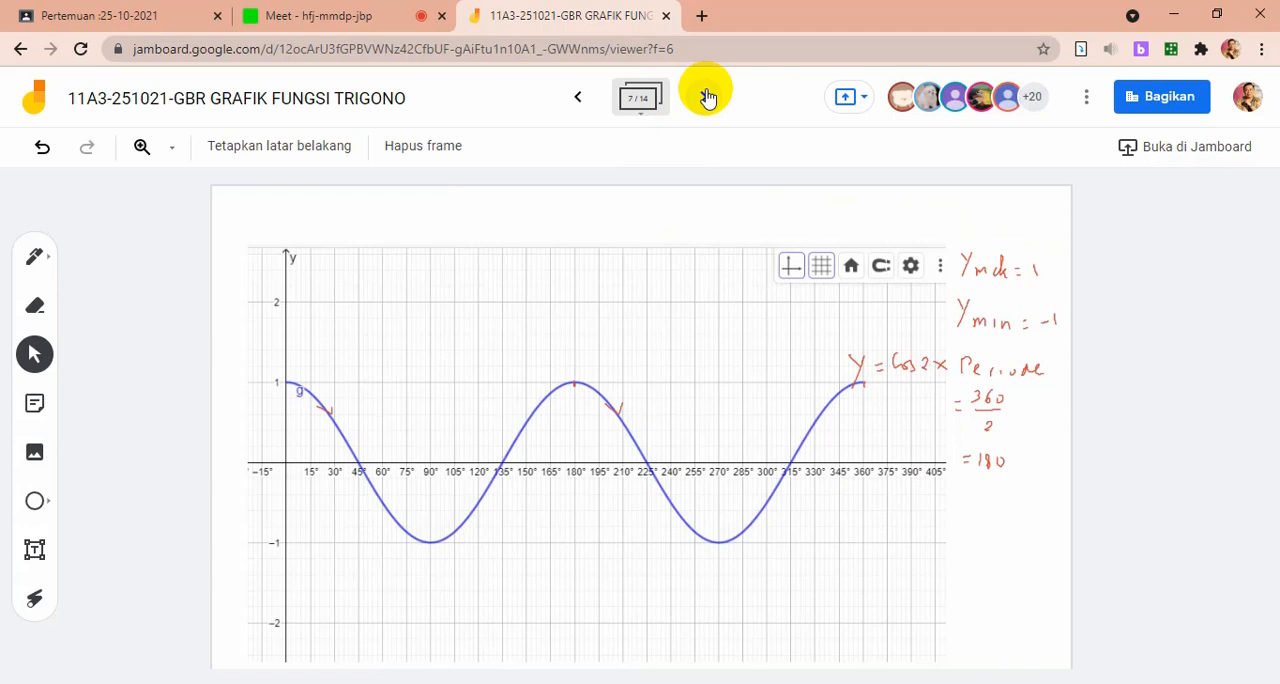
{"action": "left_click", "coordinate": [707, 97]}
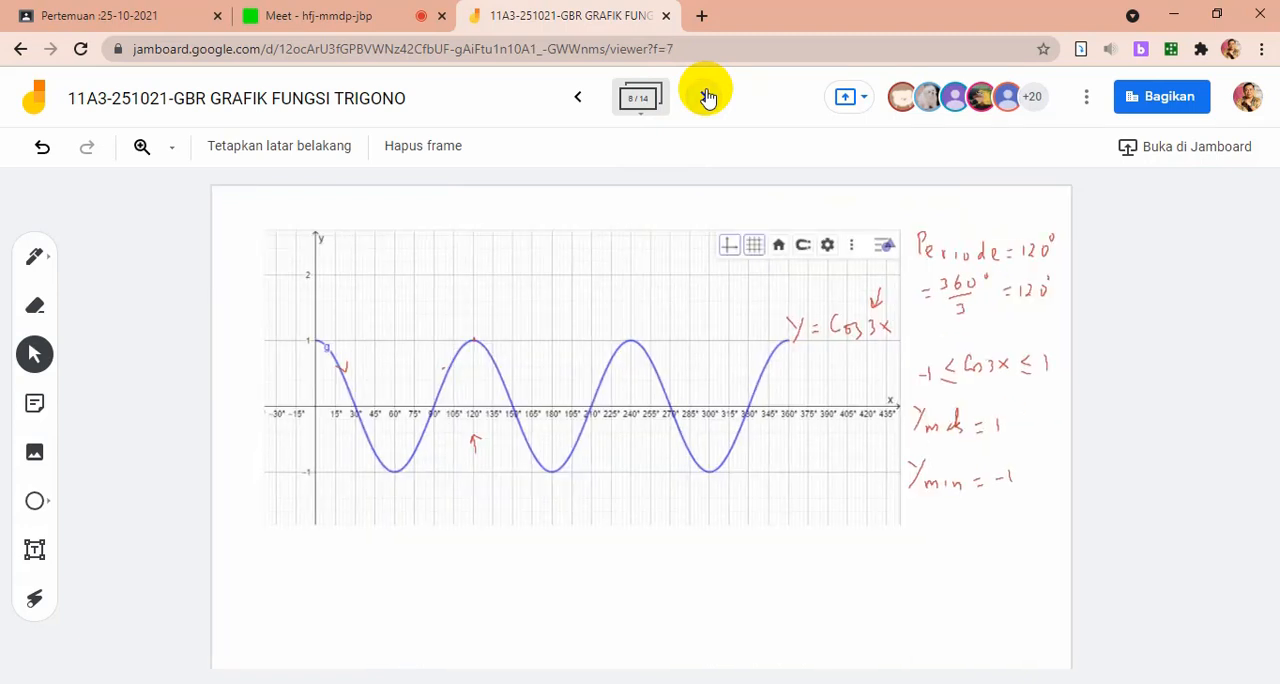
{"action": "left_click", "coordinate": [707, 97]}
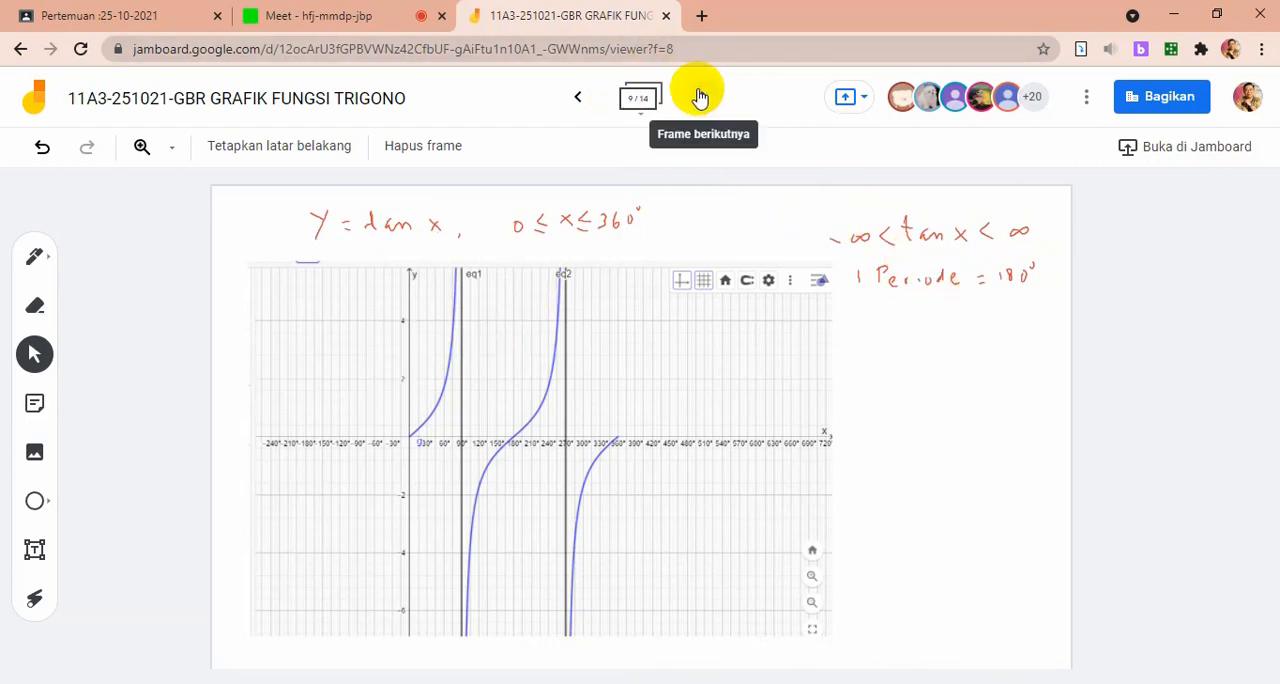
{"action": "left_click", "coordinate": [703, 97]}
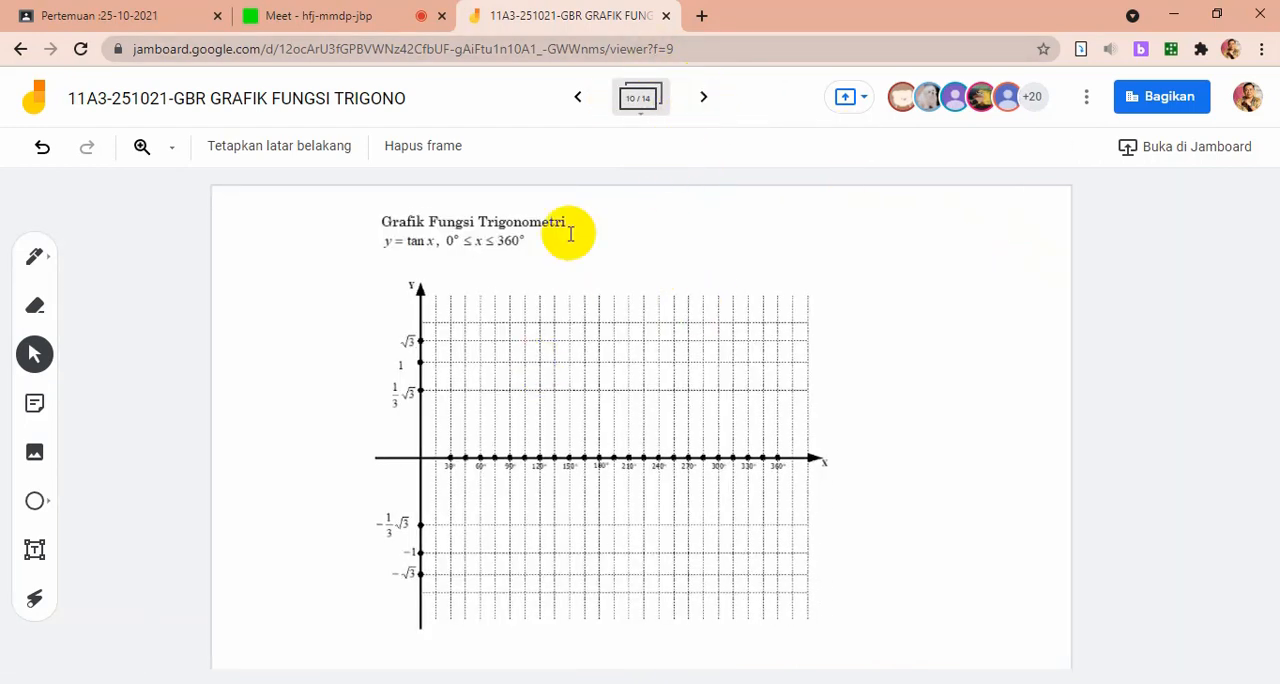
{"action": "left_click", "coordinate": [704, 97]}
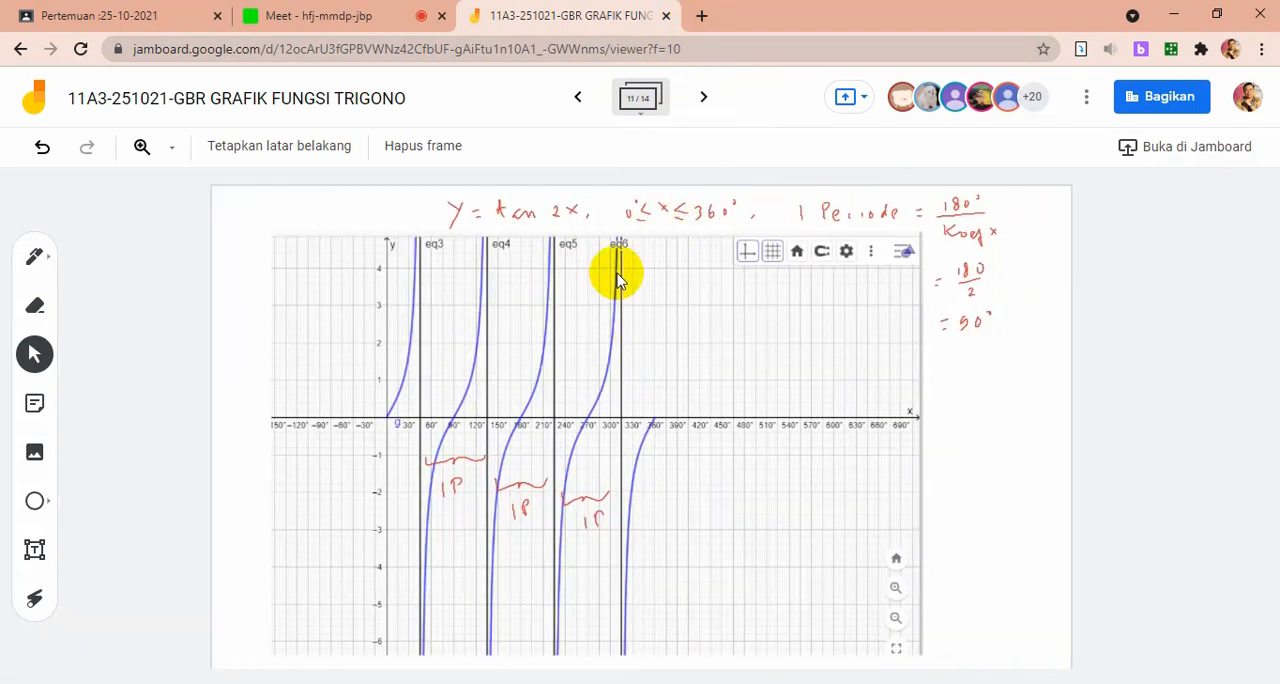
{"action": "left_click", "coordinate": [704, 97]}
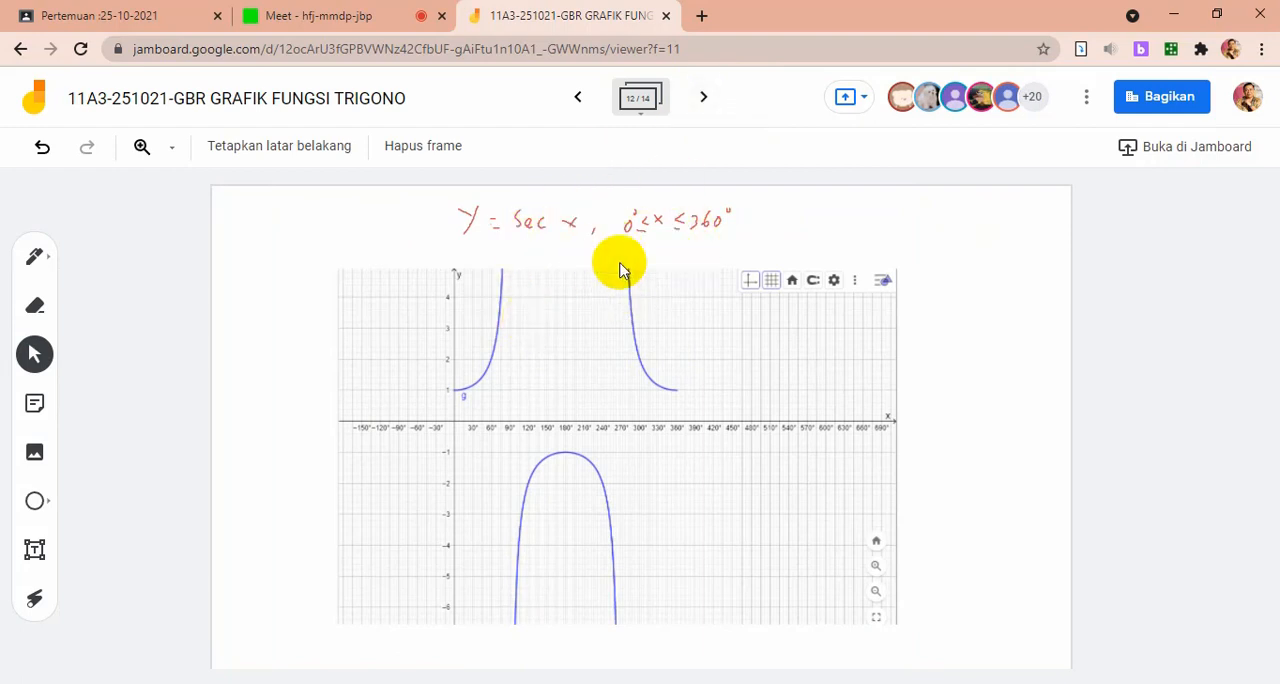
{"action": "left_click", "coordinate": [705, 99]}
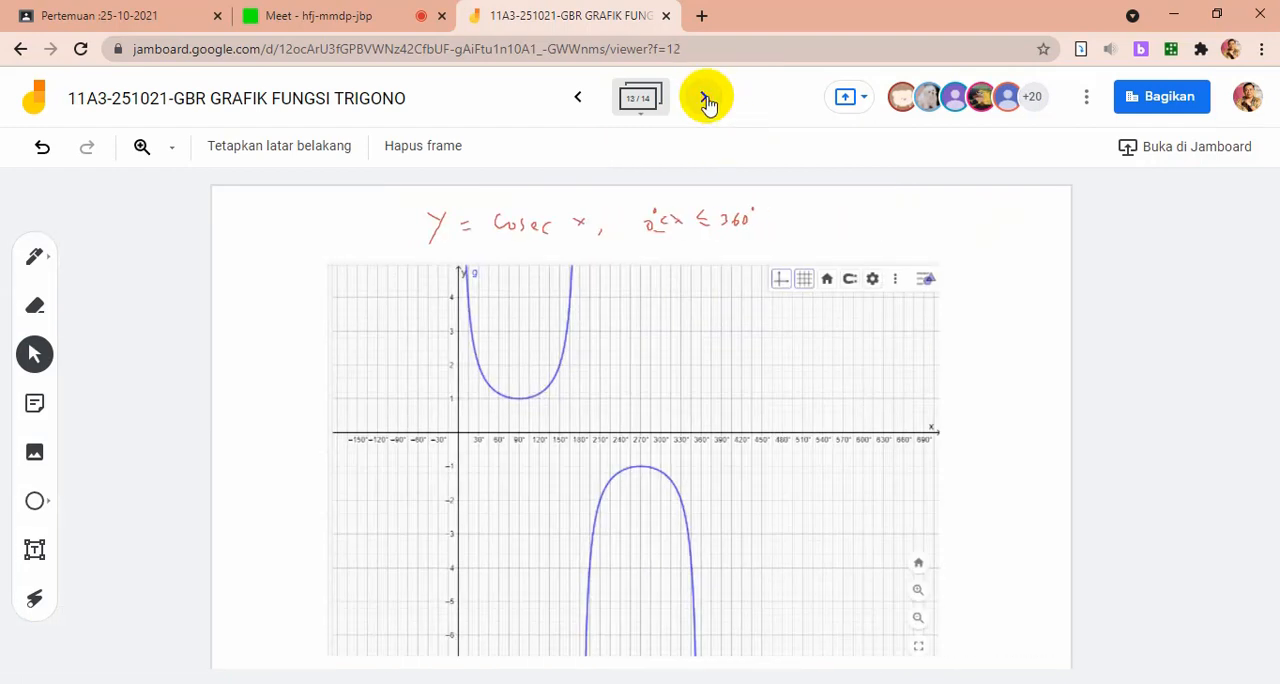